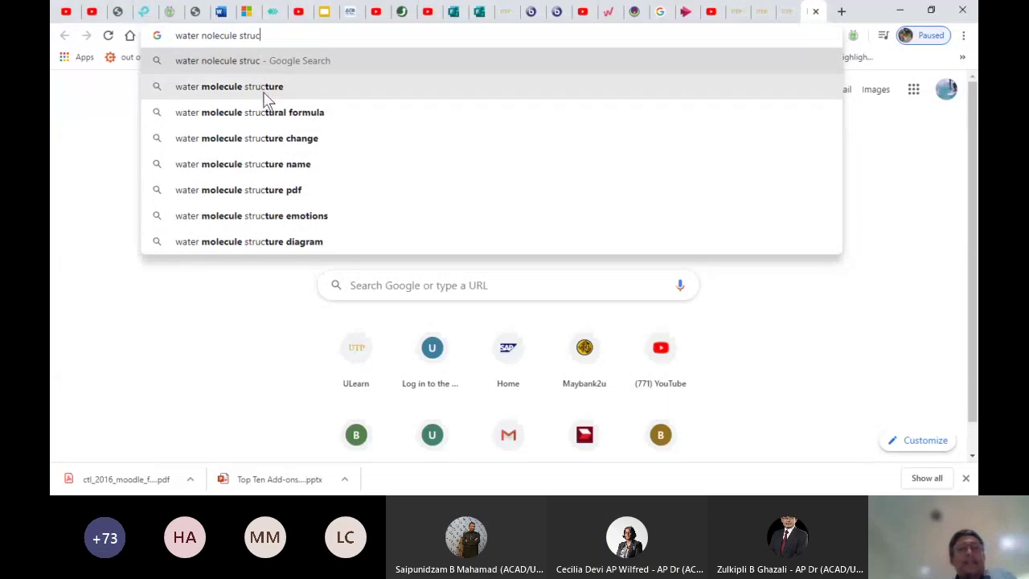
# Search Google for 'water molecule structure' from the Chrome address bar
pyautogui.click(258, 88)
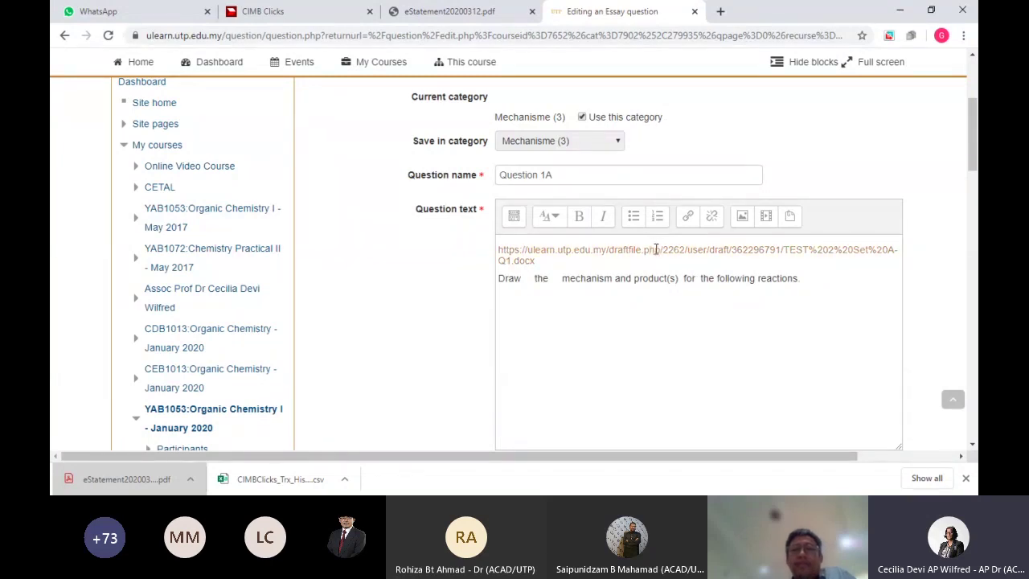
pyautogui.doubleClick(652, 249)
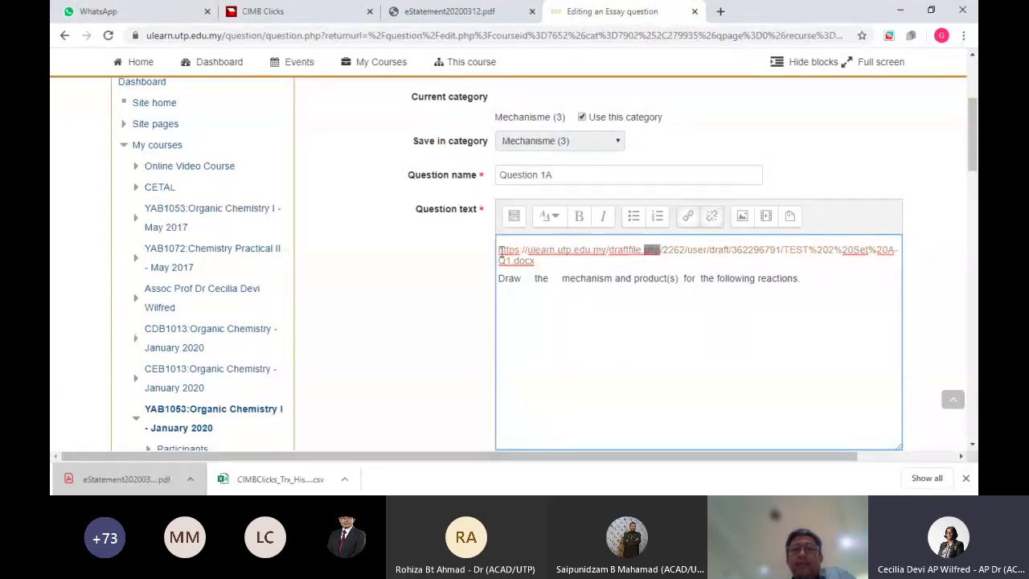
pyautogui.moveTo(973, 173); pyautogui.dragTo(974, 185)
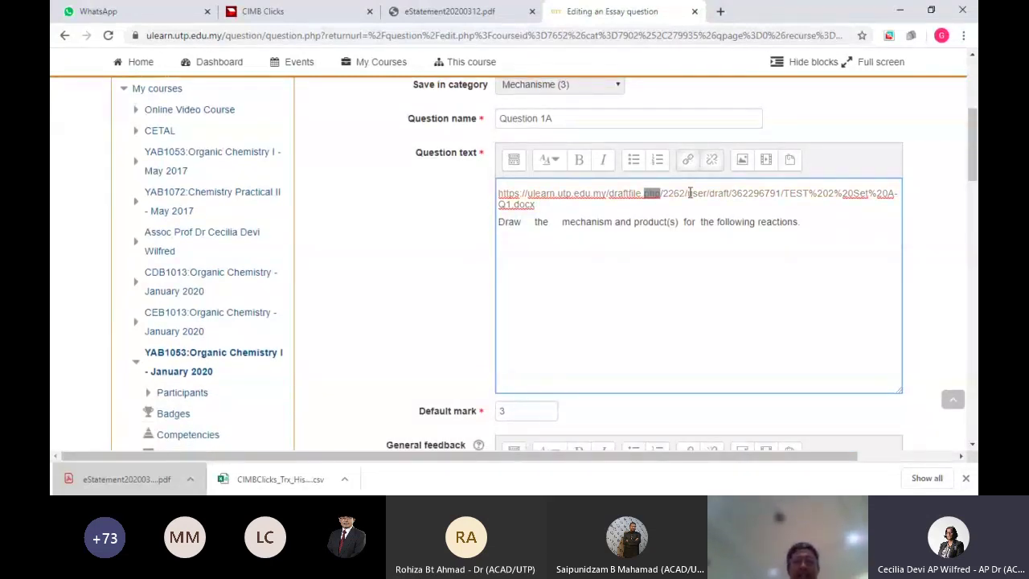
pyautogui.click(526, 194)
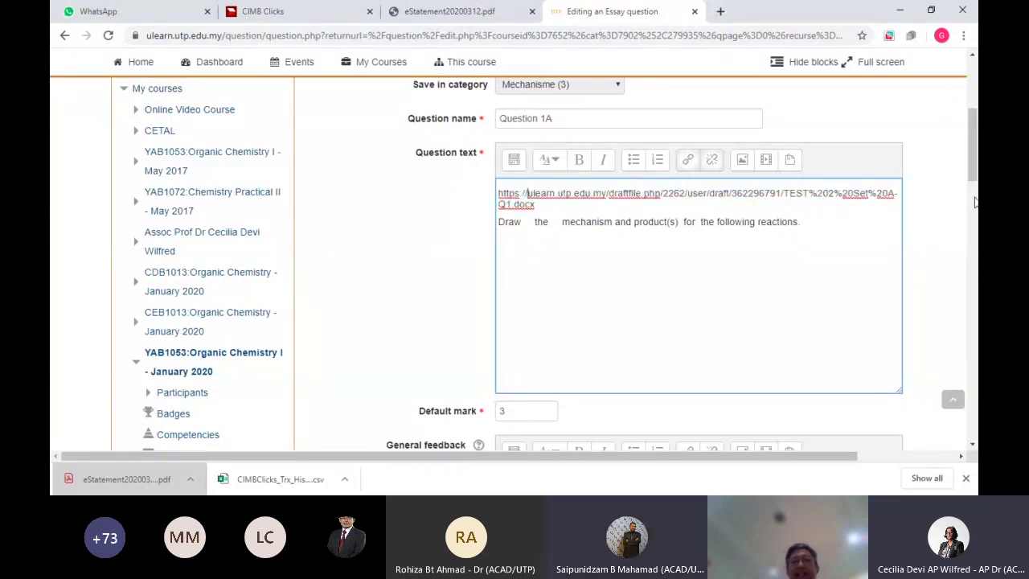
pyautogui.moveTo(974, 173); pyautogui.dragTo(974, 342)
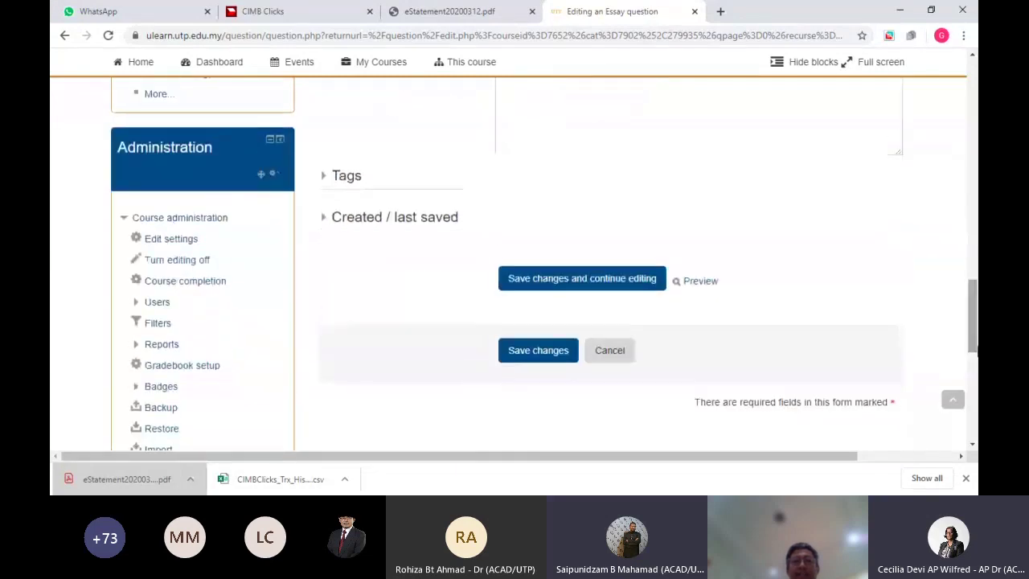
# Preview Question 1A, then save its changes and return to the Mechanisme question list
pyautogui.click(700, 281)
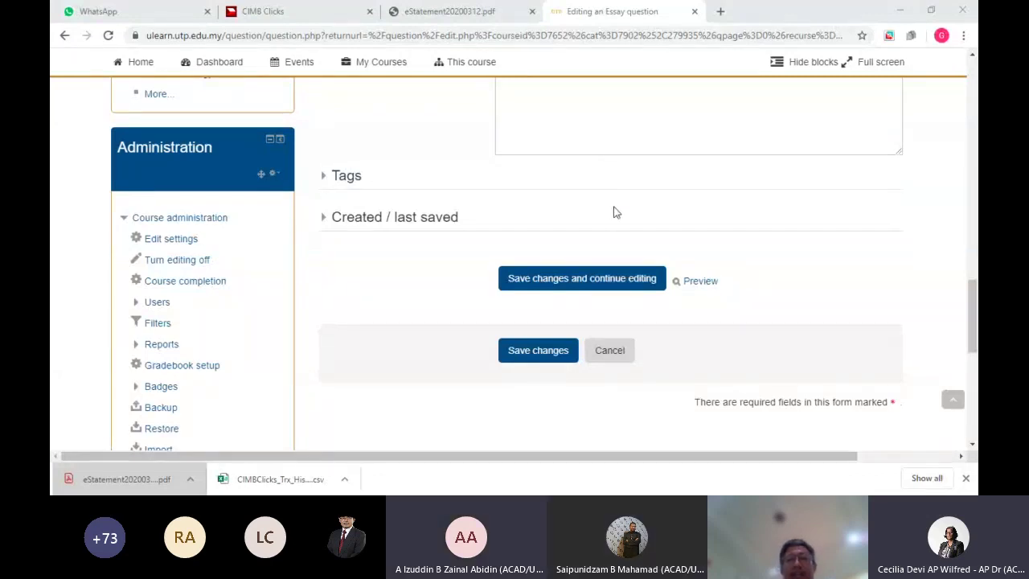
pyautogui.click(833, 304)
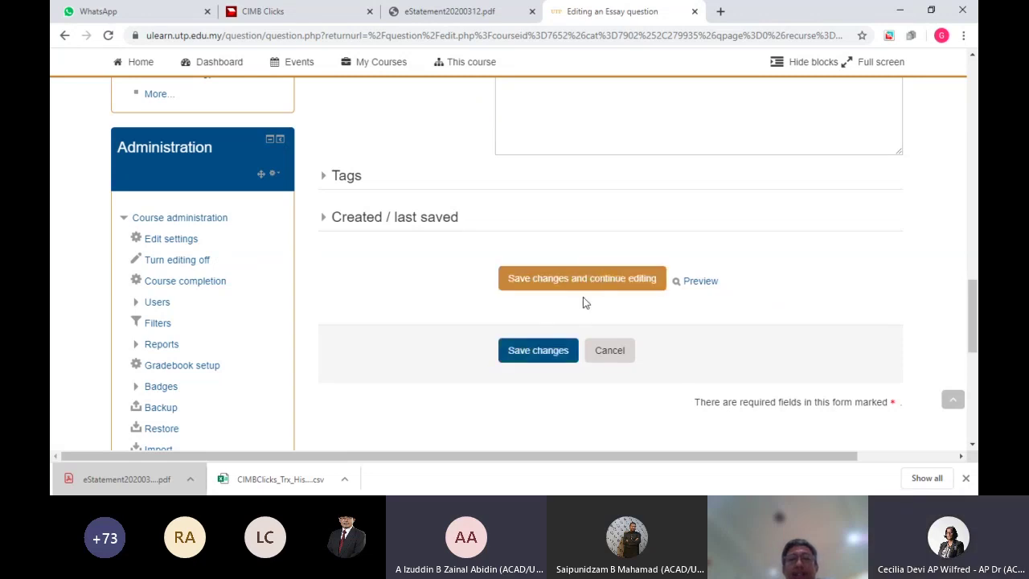
pyautogui.click(547, 354)
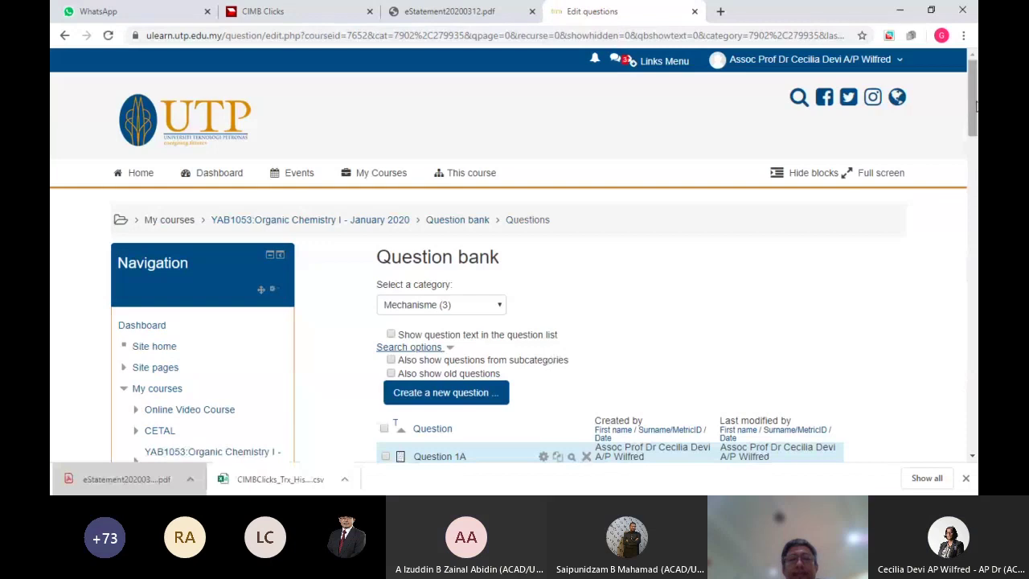
# Open the preview of Question 1A from the question bank list
pyautogui.scroll(-2, 972, 160)
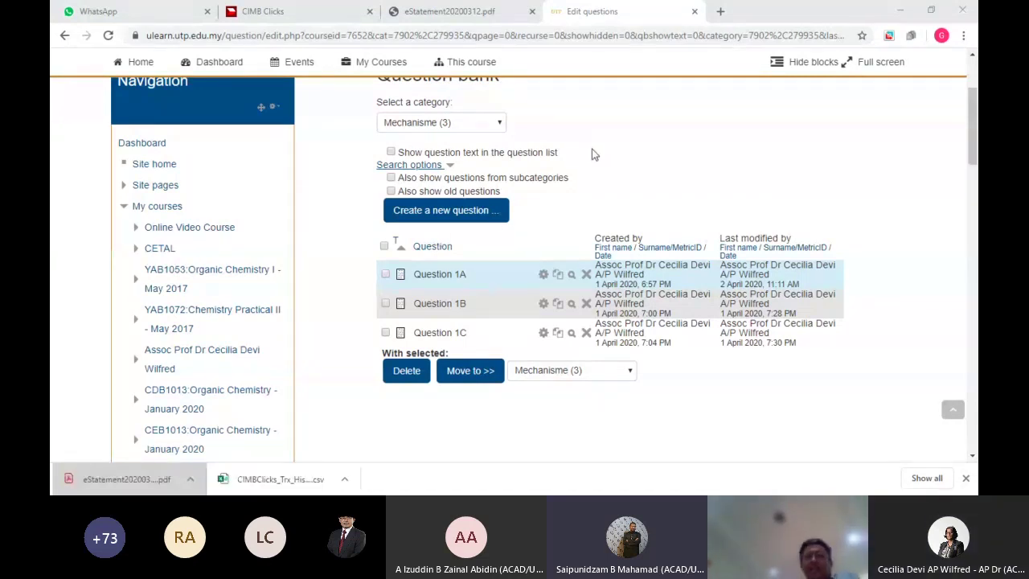
pyautogui.click(699, 178)
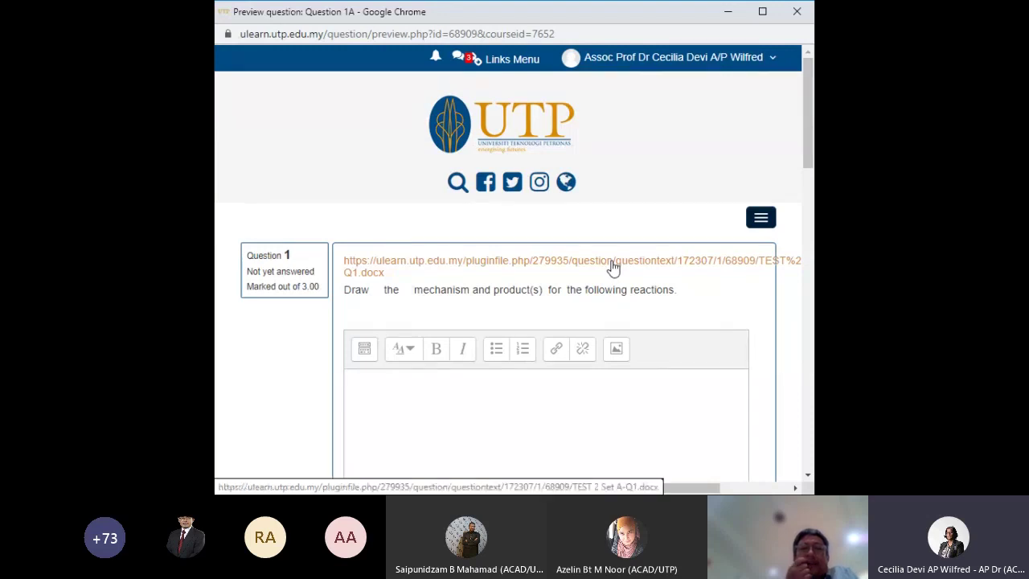
# Download the .docx file linked in Question 1A's preview and open it in Word
pyautogui.click(612, 267)
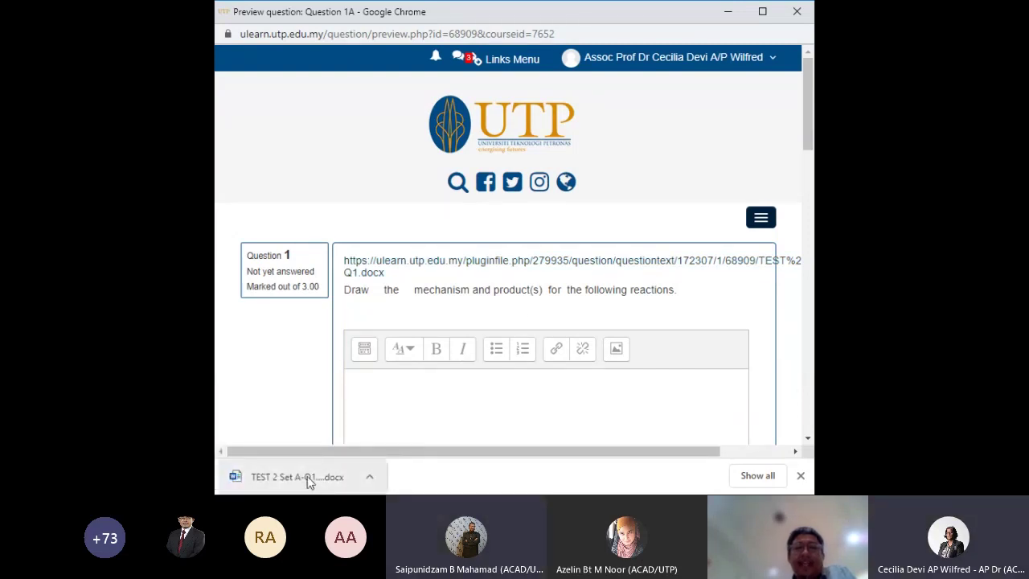
pyautogui.click(307, 476)
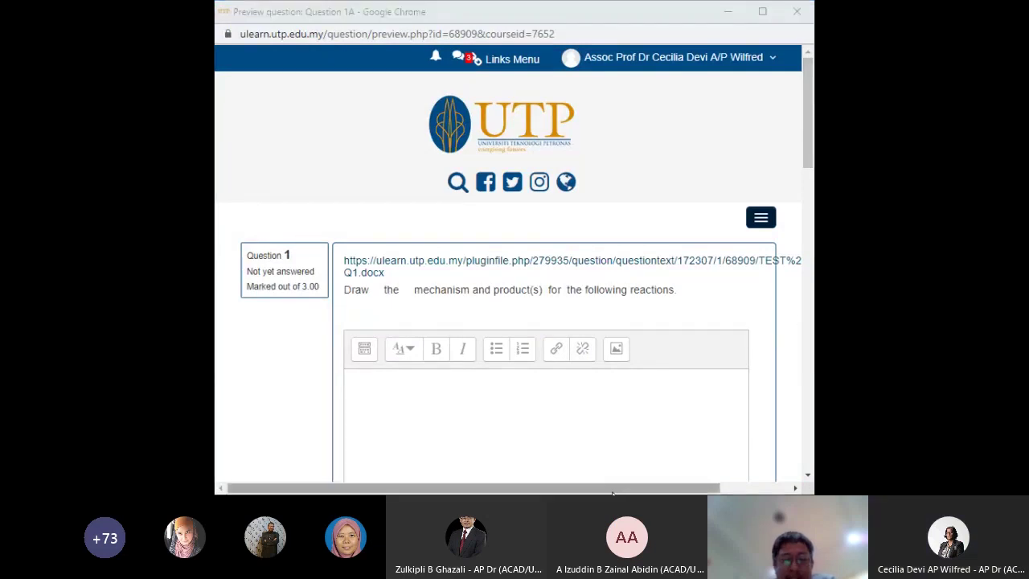
# Show the Mechanisme (3) category with Questions 1A, 1B and 1C
pyautogui.moveTo(807, 153); pyautogui.dragTo(806, 272)
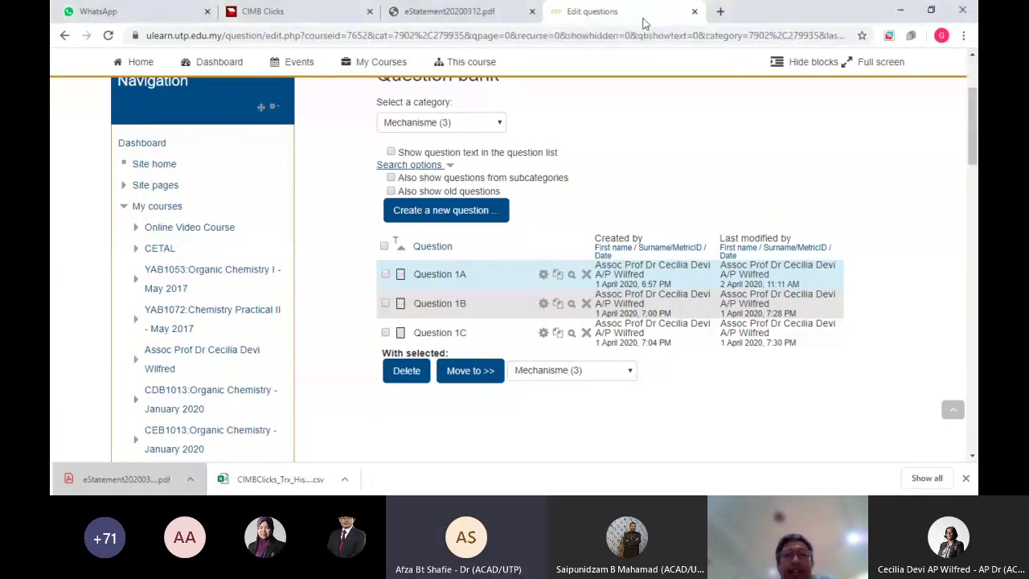
# Edit Question 1A and scroll through its essay question settings form
pyautogui.click(543, 277)
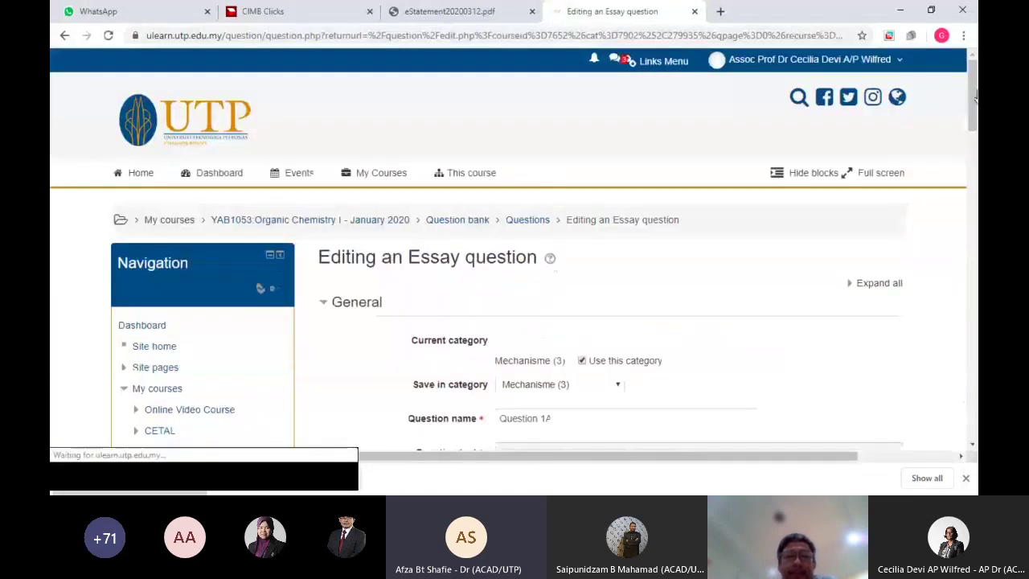
pyautogui.scroll(-3, 619, 184)
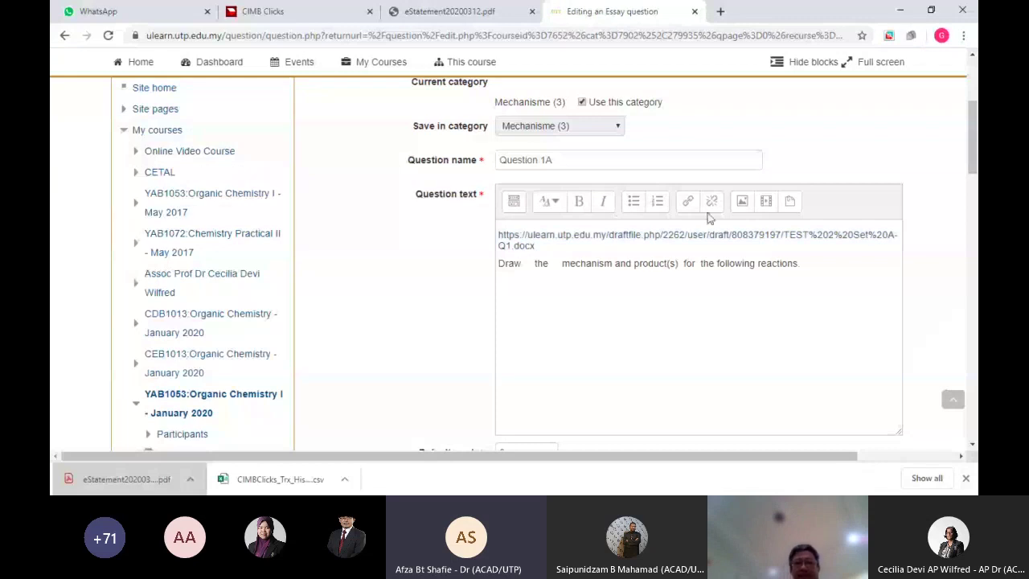
pyautogui.moveTo(976, 143); pyautogui.dragTo(977, 323)
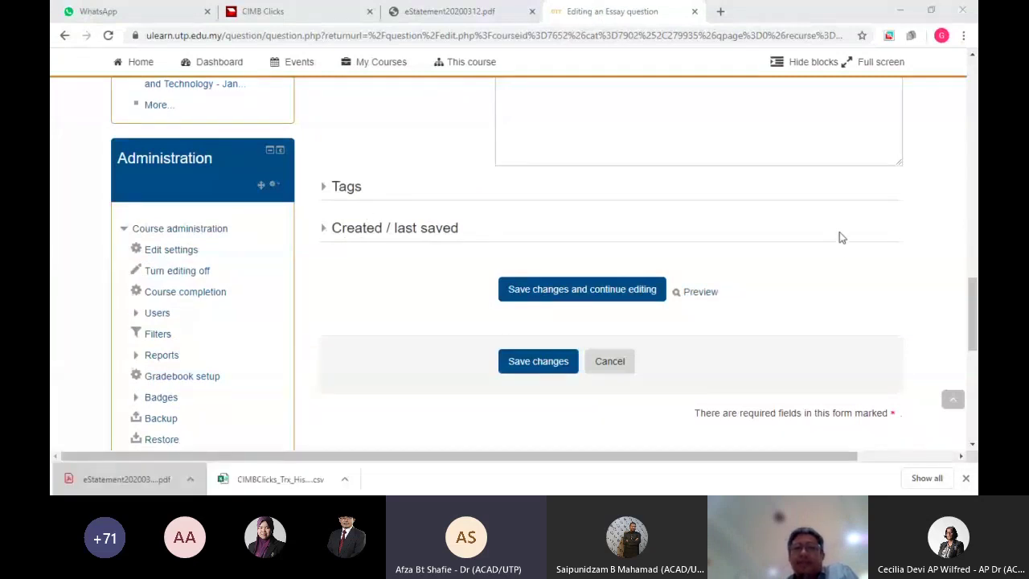
pyautogui.moveTo(970, 298); pyautogui.dragTo(835, 179)
pyautogui.moveTo(969, 168); pyautogui.dragTo(974, 112)
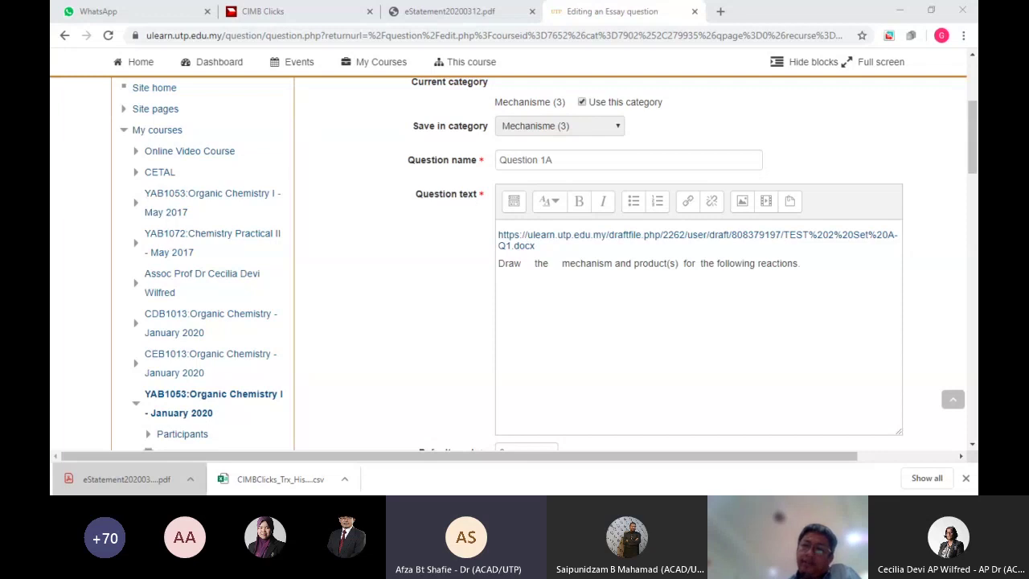
pyautogui.scroll(-1, 562, 319)
pyautogui.hscroll(2, 557, 319)
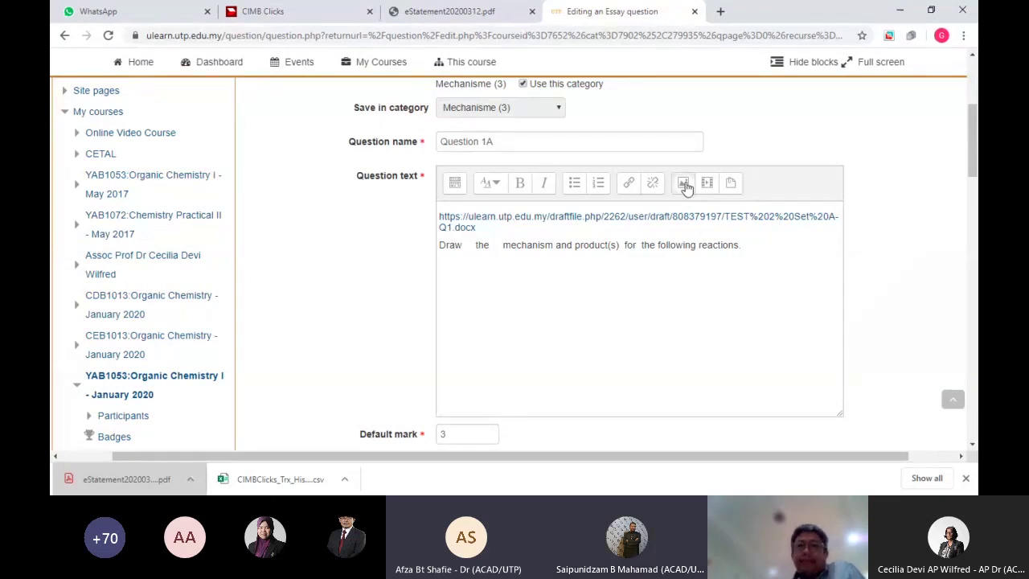
pyautogui.click(683, 184)
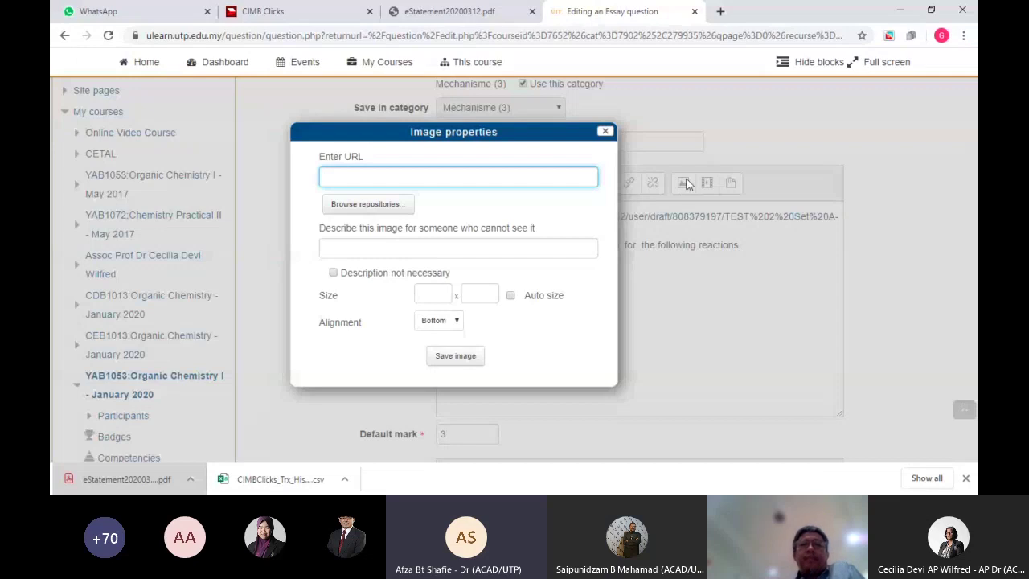
pyautogui.click(606, 133)
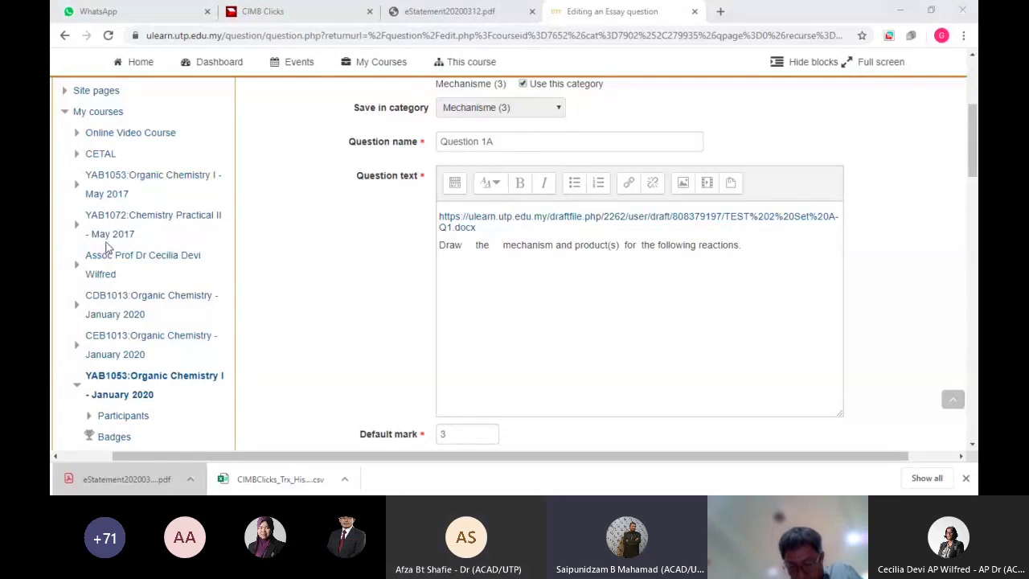
pyautogui.click(107, 246)
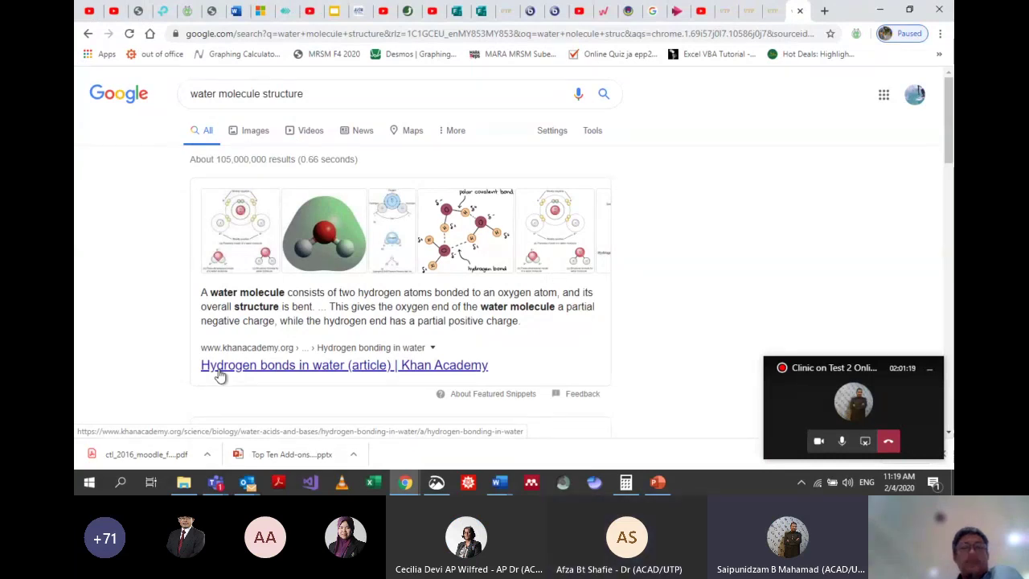
# Save the water molecule image, browsing to the Downloads > Attachments folders
pyautogui.rightClick(316, 252)
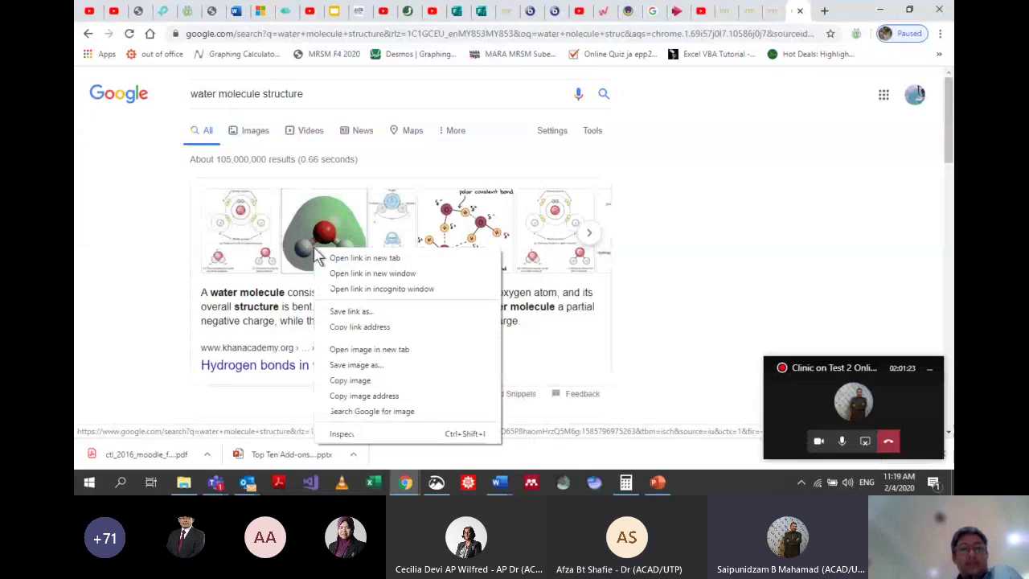
pyautogui.click(364, 366)
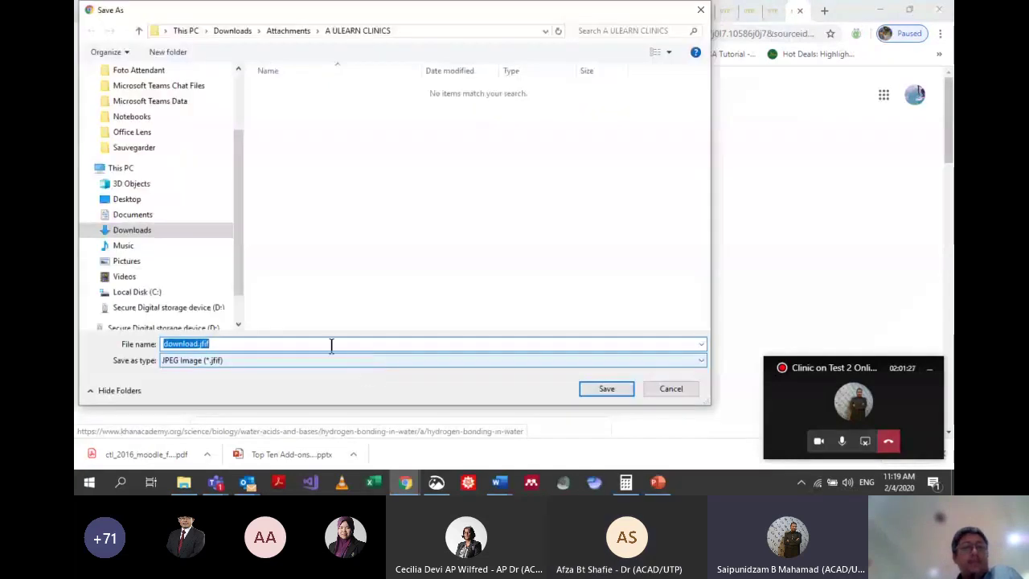
pyautogui.click(90, 231)
pyautogui.click(94, 182)
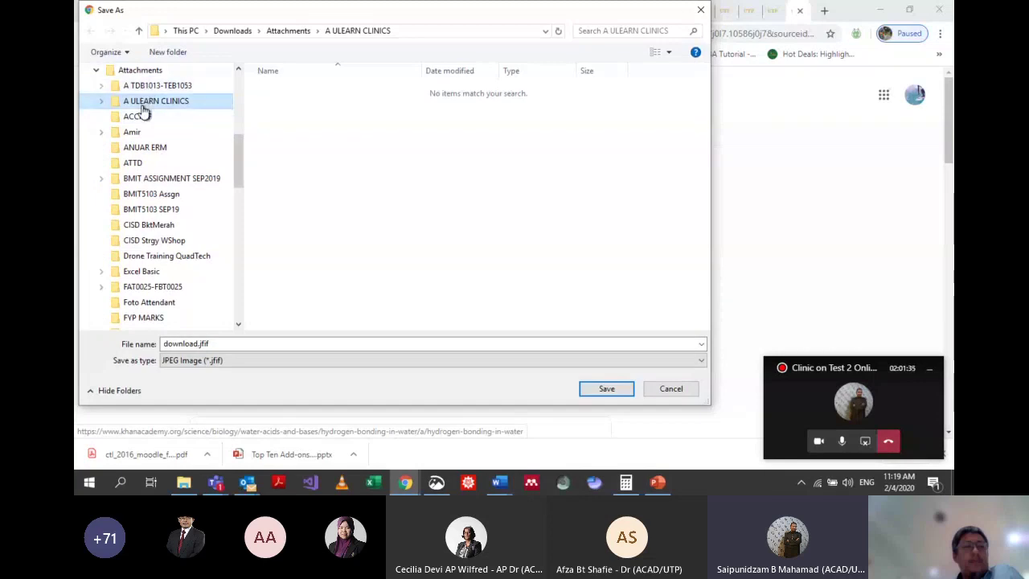
# Keep the JPEG Image type and save the file as molecule.jfif
pyautogui.click(222, 361)
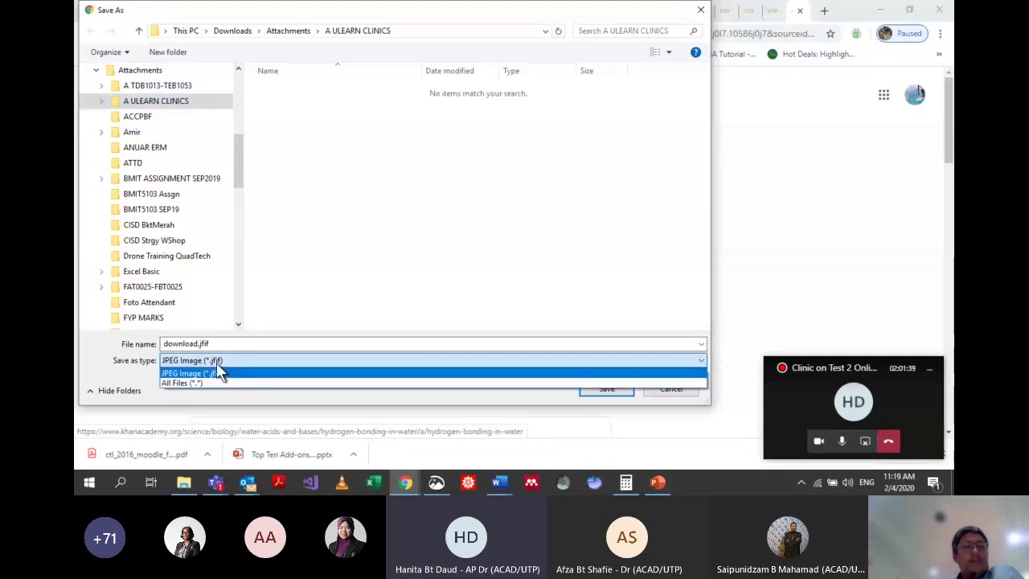
pyautogui.click(222, 373)
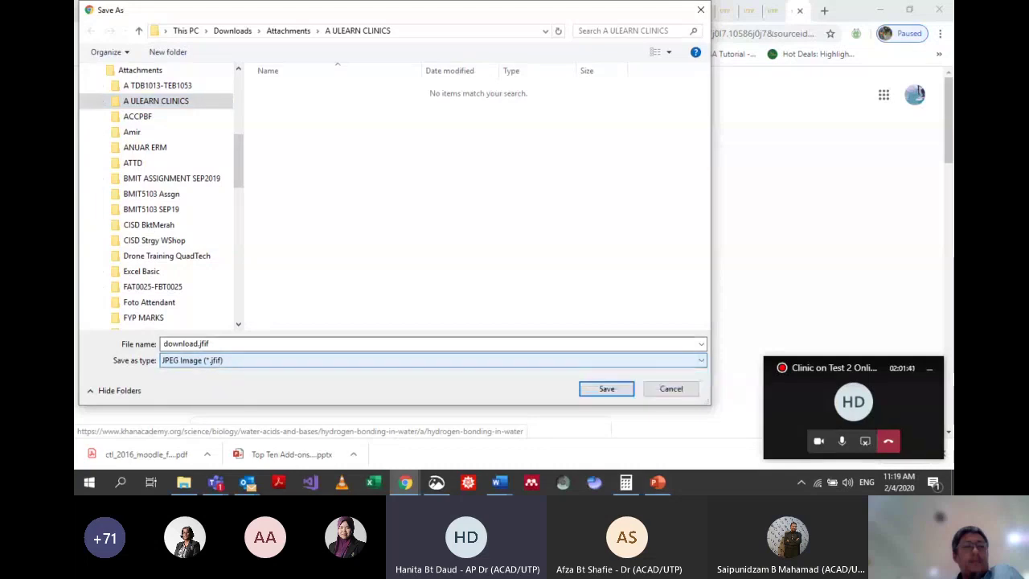
pyautogui.hotkey('shift', 'Tab')
pyautogui.press('Home')
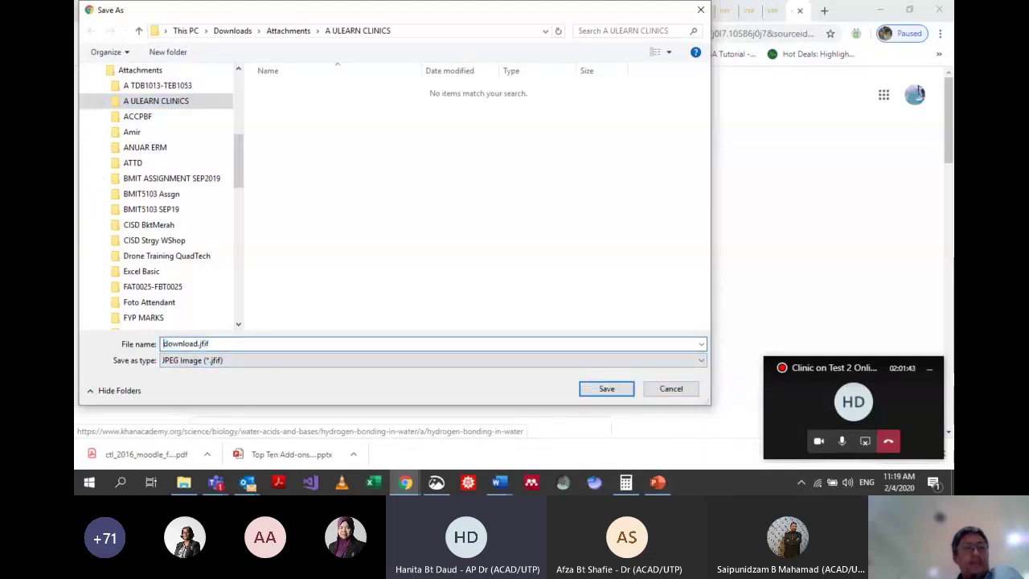
pyautogui.press('Delete')
pyautogui.press('Delete')
pyautogui.press('Delete')
pyautogui.press('Delete')
pyautogui.press('Delete')
pyautogui.press('Delete')
pyautogui.press('Delete')
pyautogui.press('Delete')
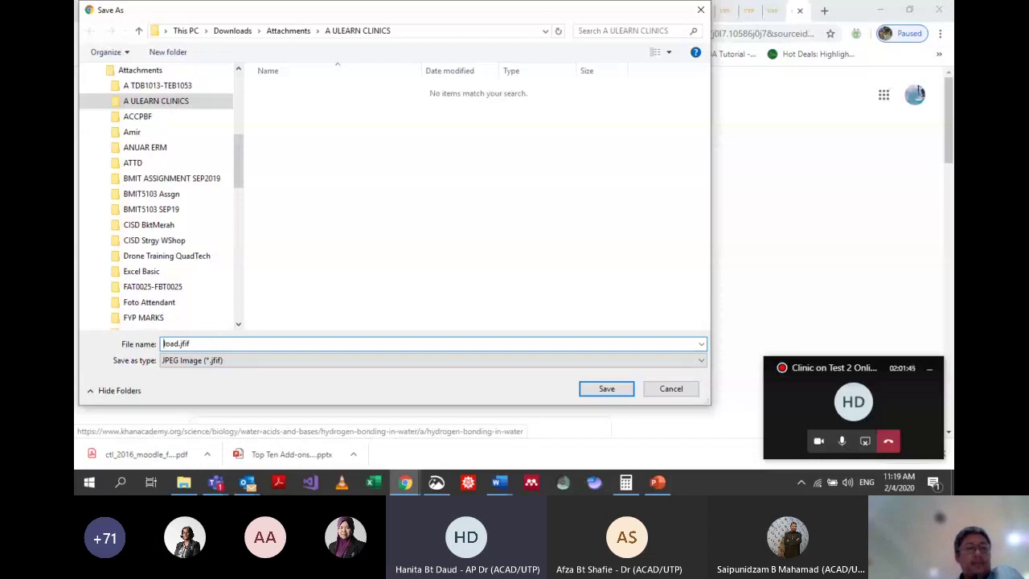
pyautogui.write('mol')
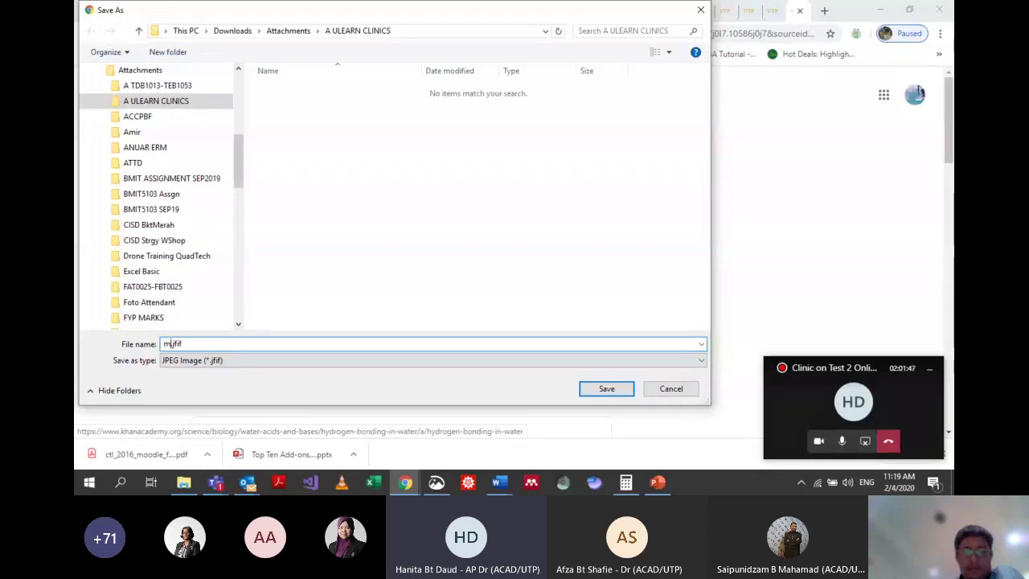
pyautogui.write('ecule')
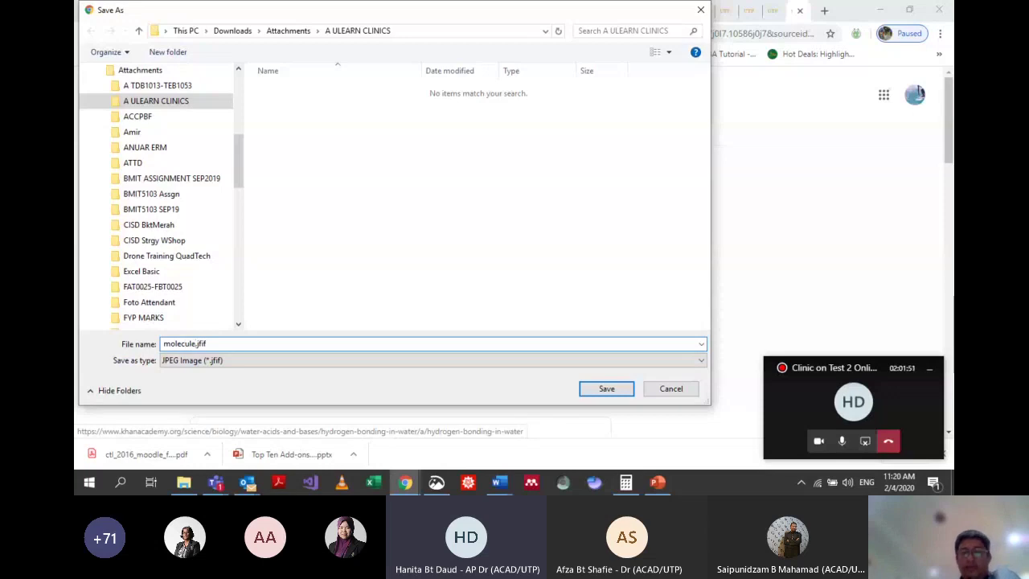
pyautogui.press('Return')
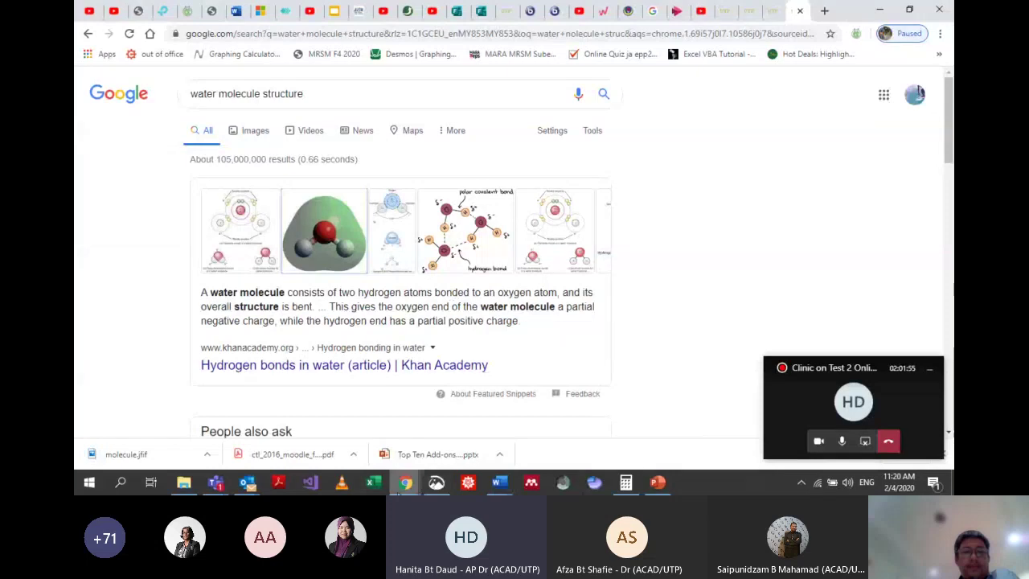
pyautogui.click(864, 441)
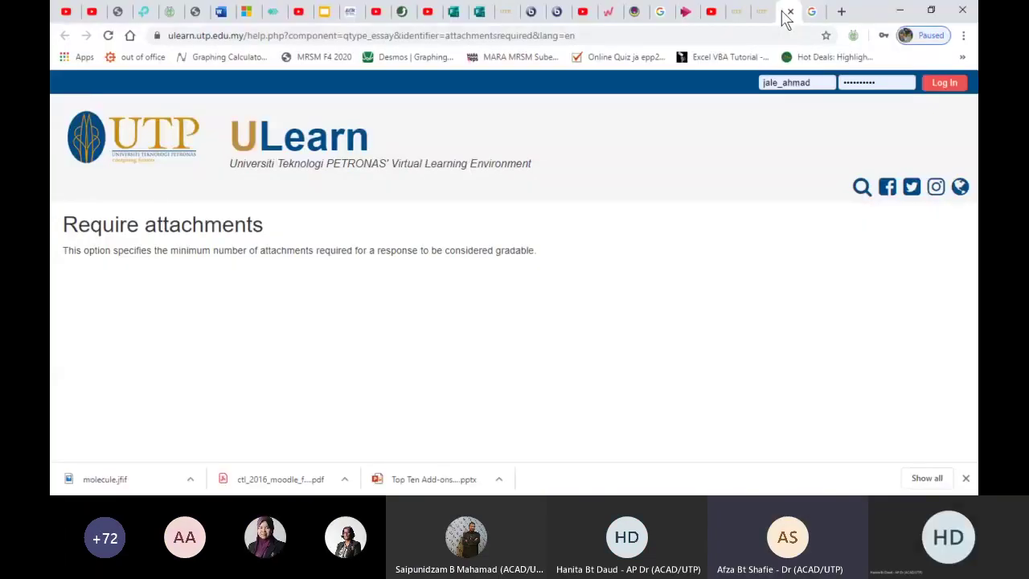
# Close the leftover help tabs and return to the ULearn question editing tab
pyautogui.click(789, 12)
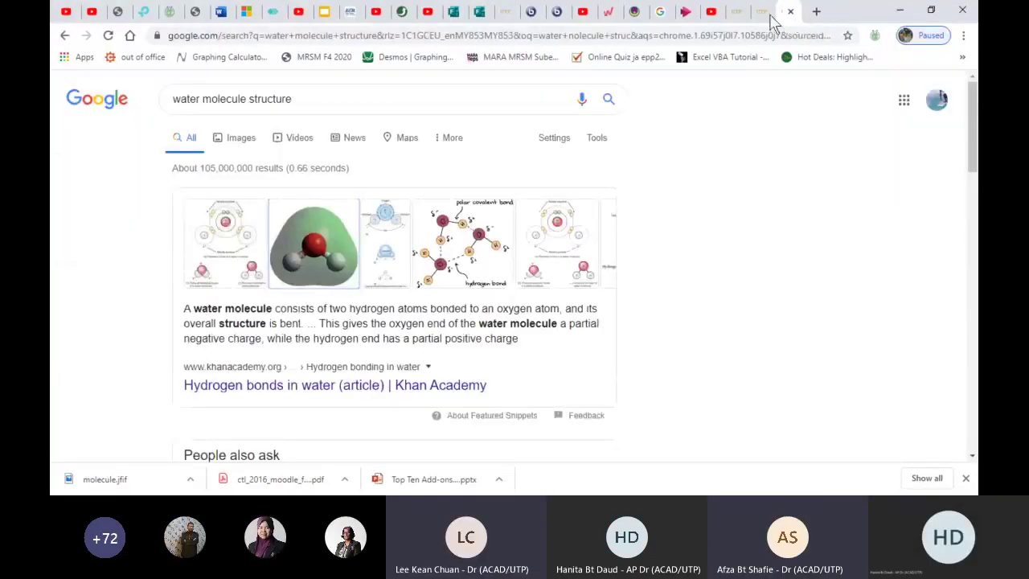
pyautogui.click(769, 14)
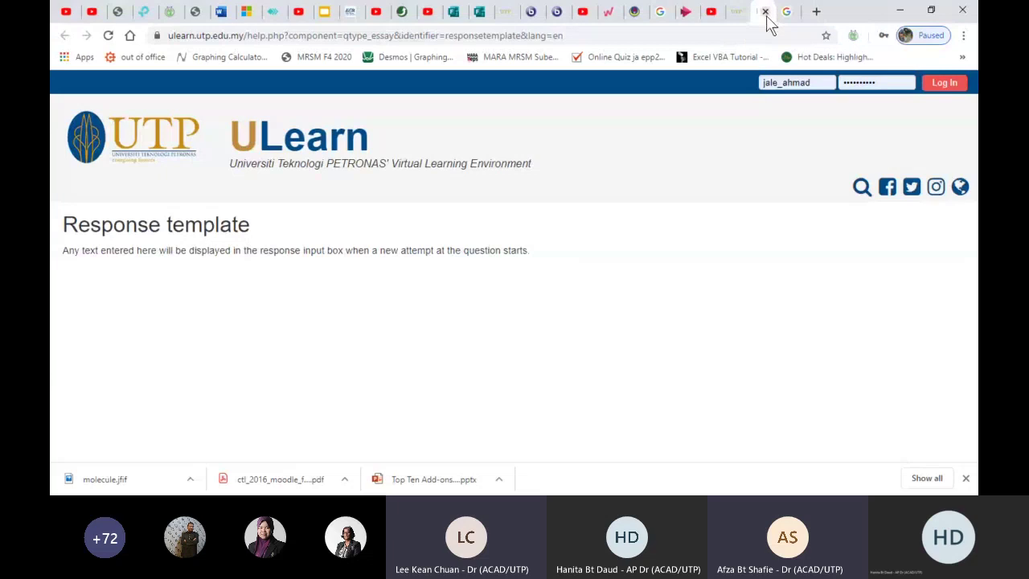
pyautogui.click(767, 13)
pyautogui.click(737, 14)
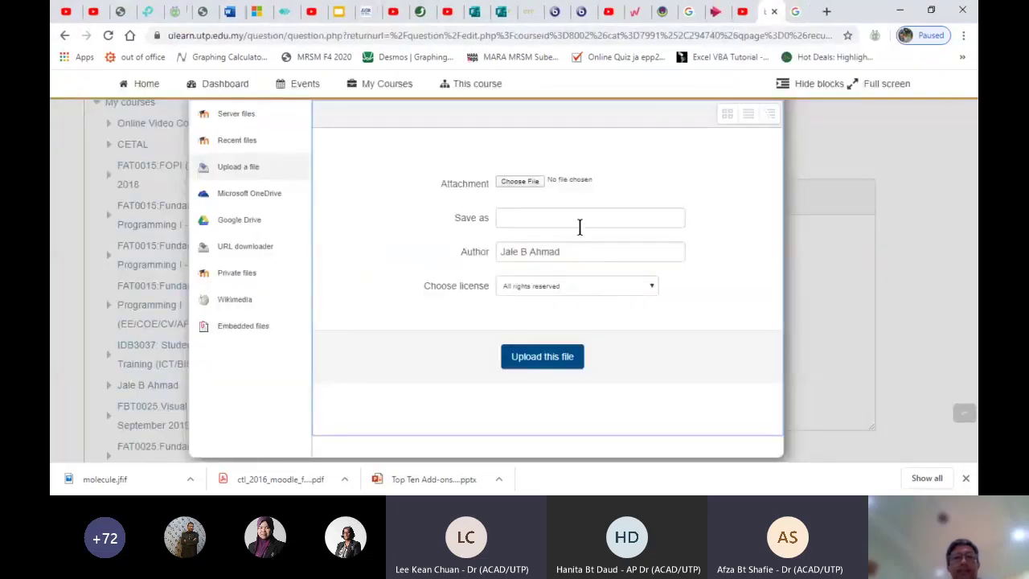
# Upload molecule.jfif from Downloads > Attachments > A ULEARN CLINICS
pyautogui.click(522, 184)
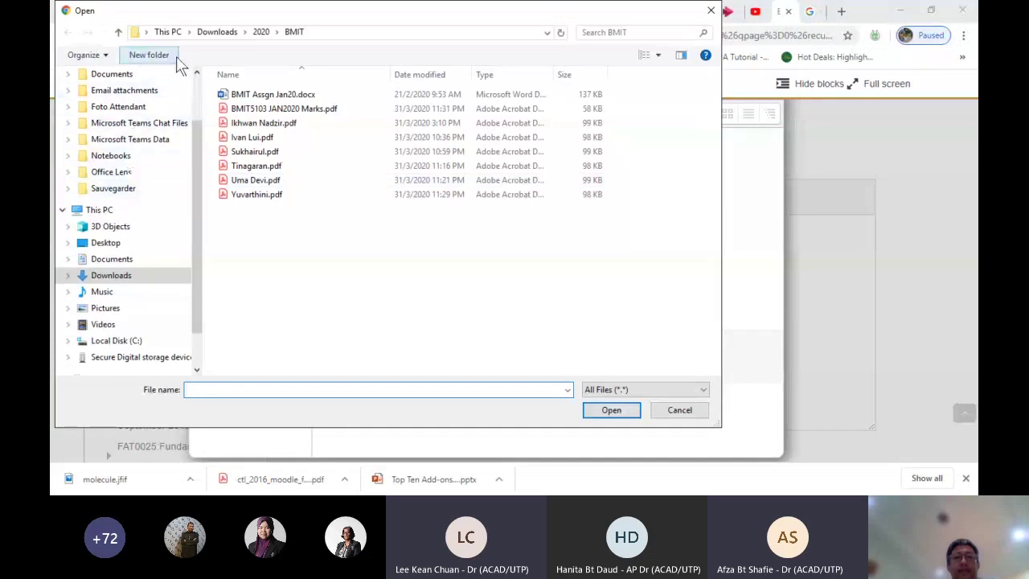
pyautogui.click(118, 32)
pyautogui.click(118, 32)
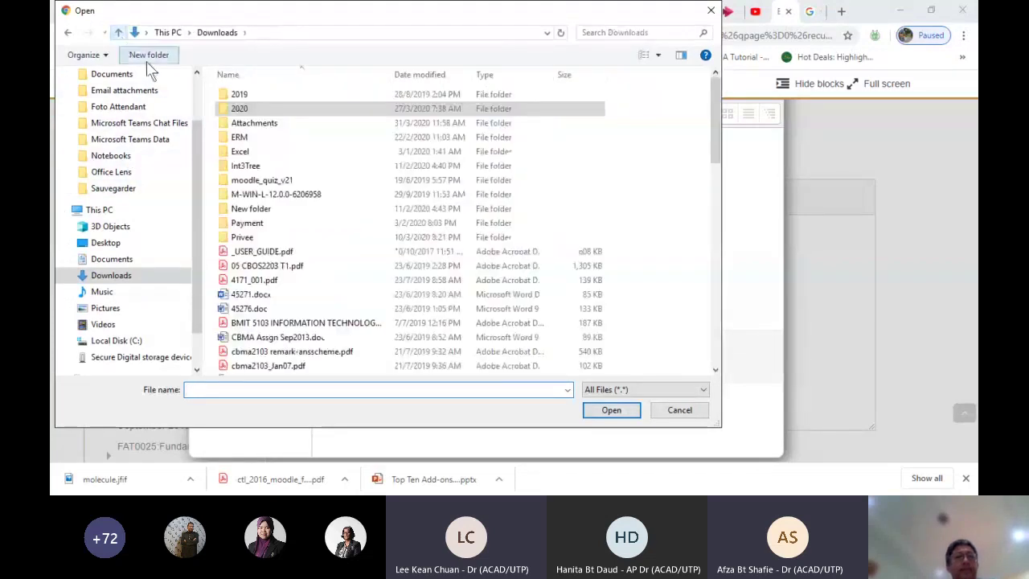
pyautogui.click(254, 123)
pyautogui.doubleClick(254, 125)
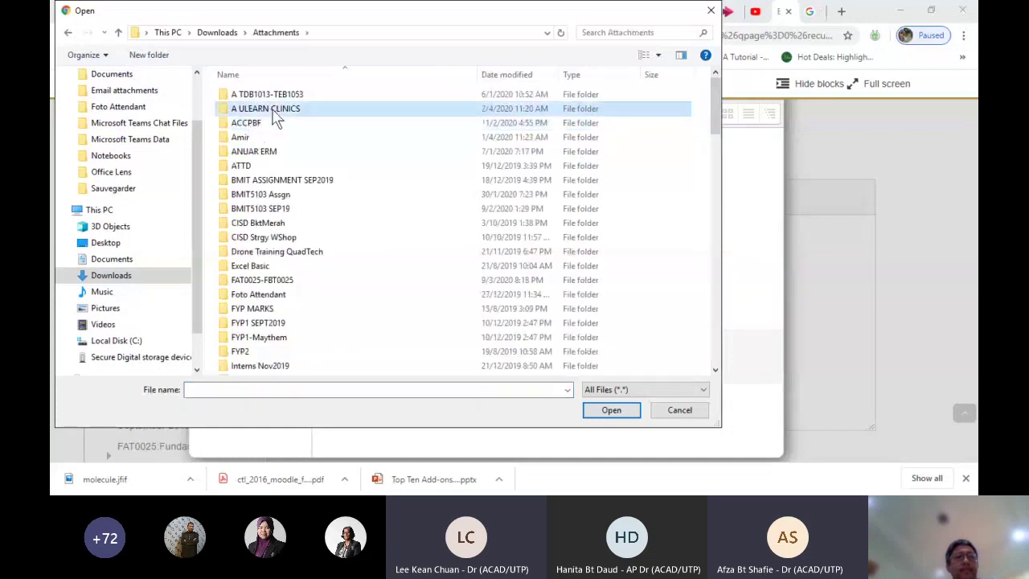
pyautogui.doubleClick(273, 108)
pyautogui.doubleClick(253, 94)
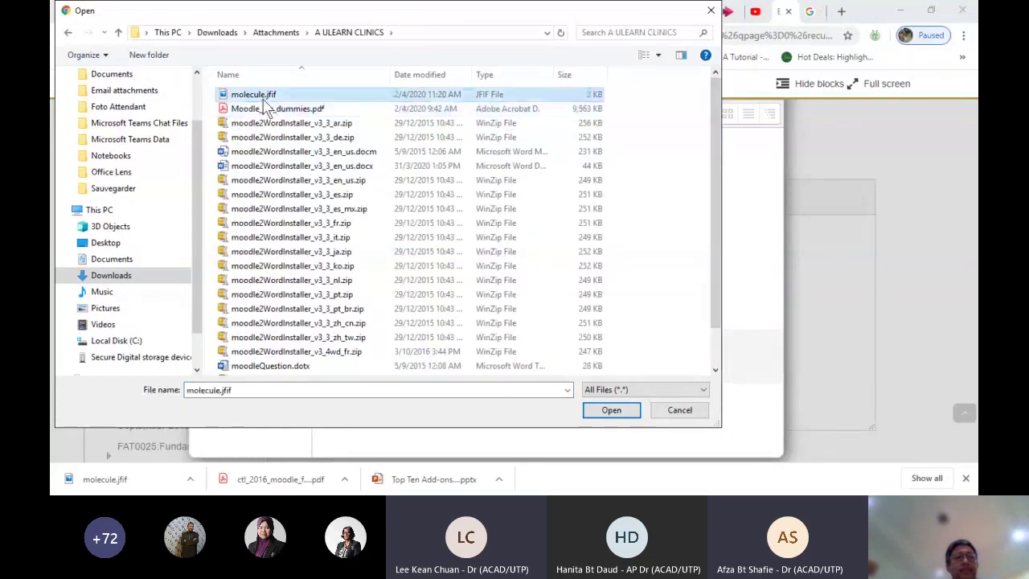
pyautogui.click(520, 367)
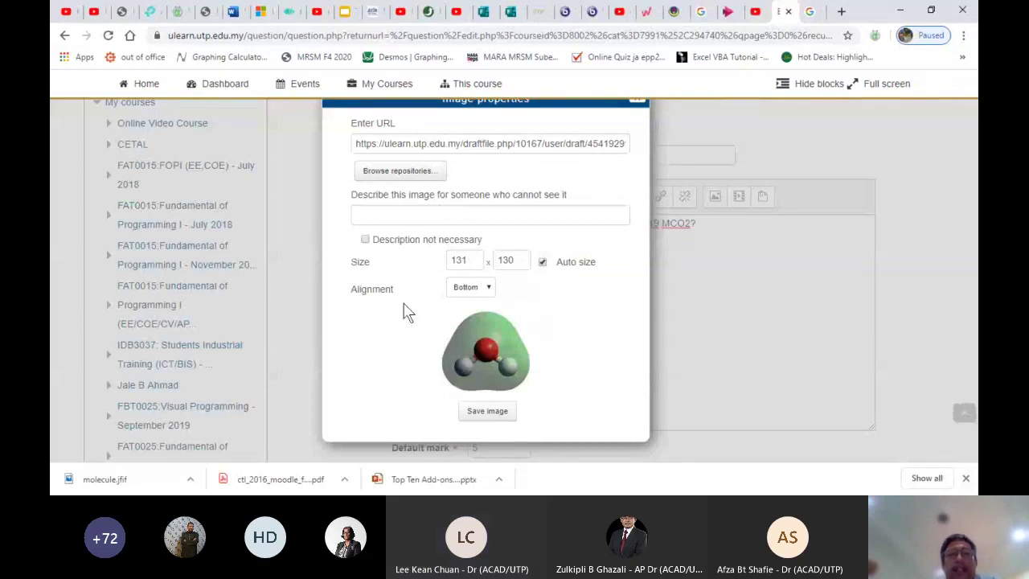
# Mark the molecule image as needing no description and insert it into the T5_ESS1 question text
pyautogui.click(366, 241)
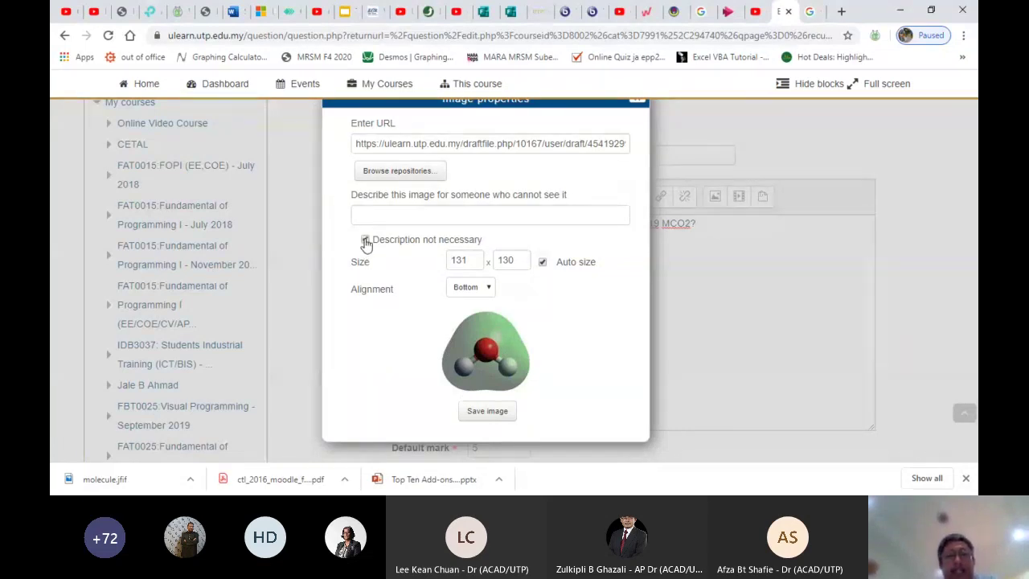
pyautogui.click(474, 411)
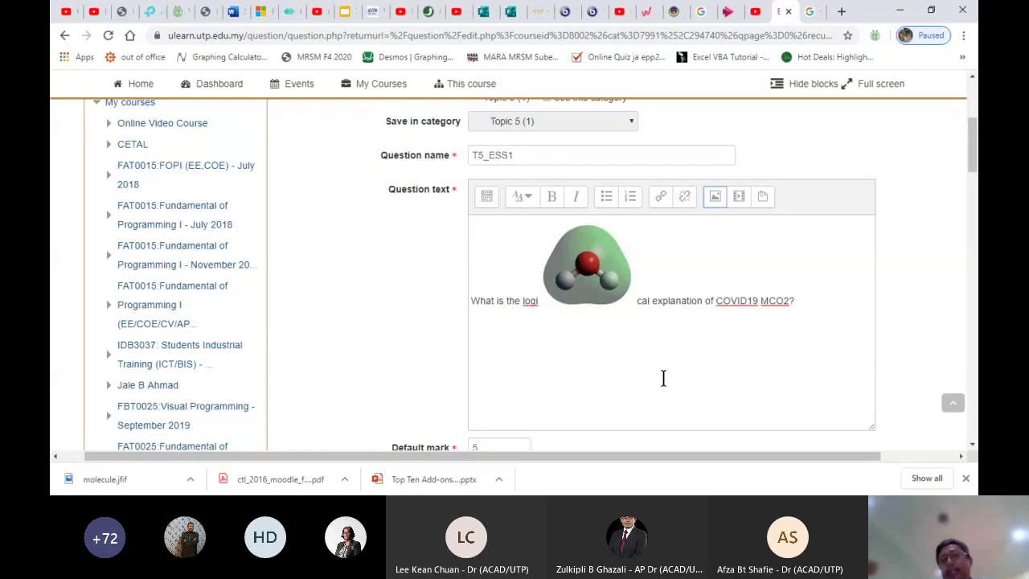
# Add the line 'Click this file.' after the COVID19 MCO2 question sentence
pyautogui.scroll(-1, 663, 377)
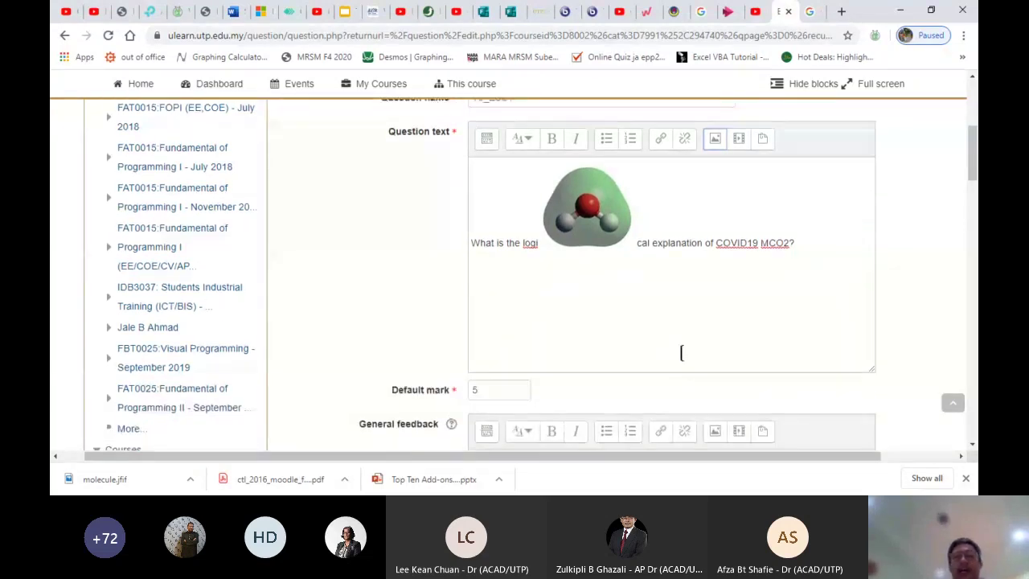
pyautogui.click(831, 239)
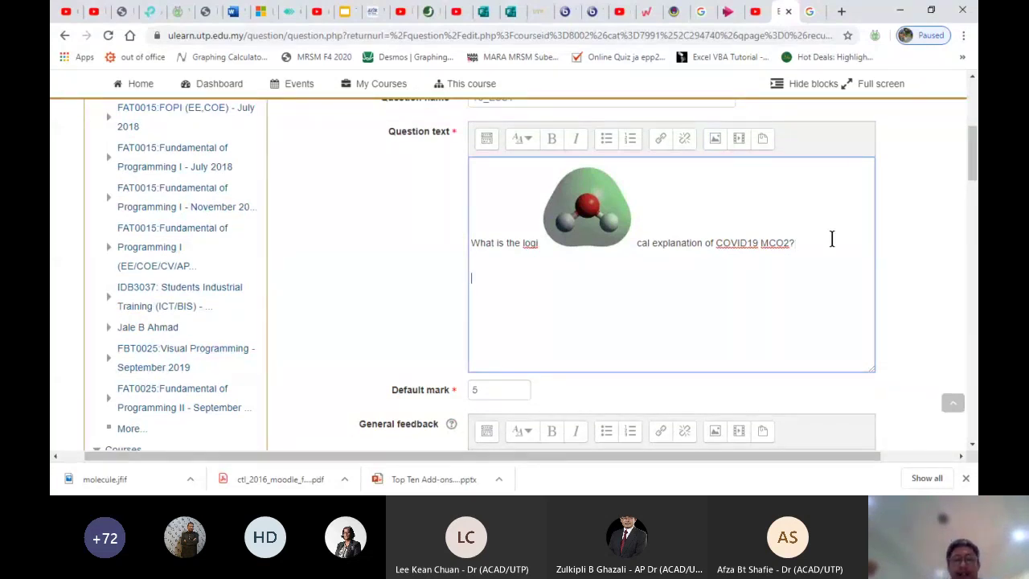
pyautogui.write('ck this file.')
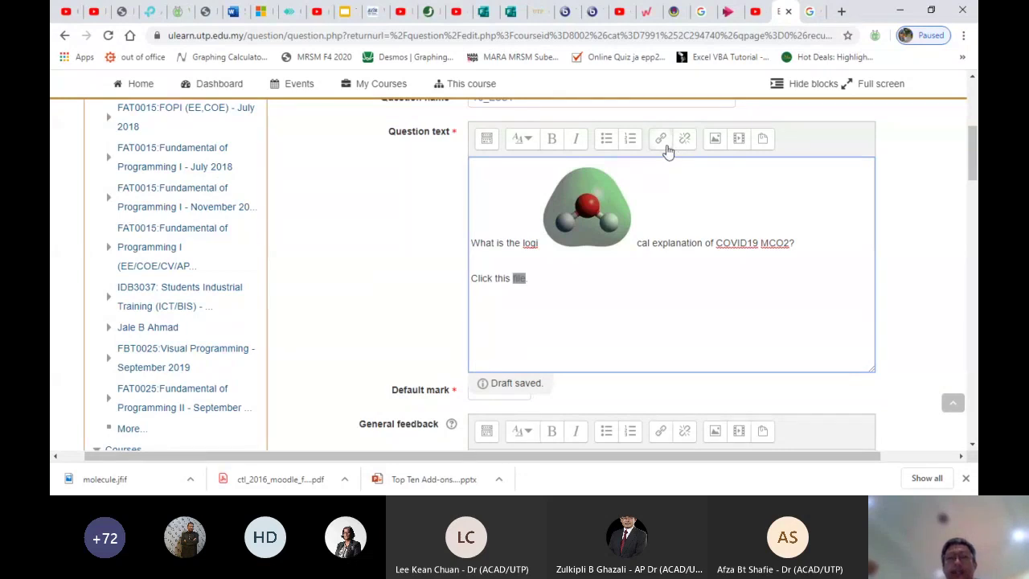
# Start a link on the new text and enter a google.com web address
pyautogui.click(666, 151)
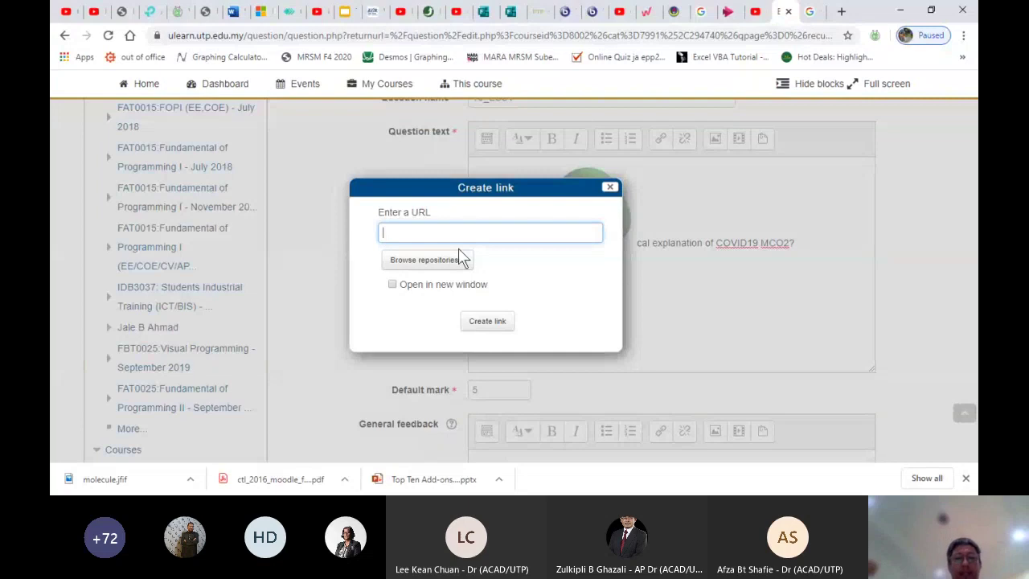
pyautogui.write('www')
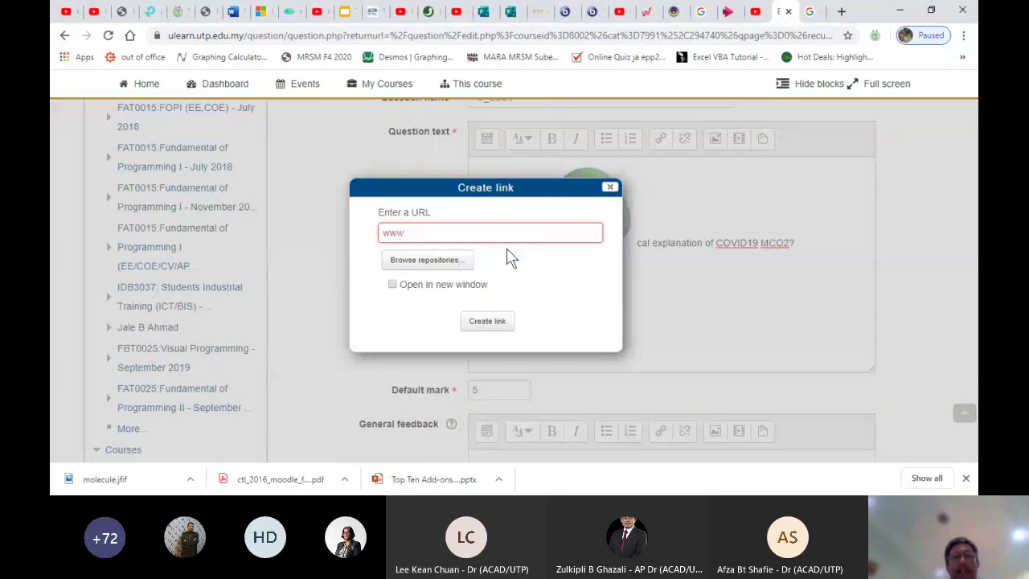
pyautogui.hotkey('ctrl', 'a')
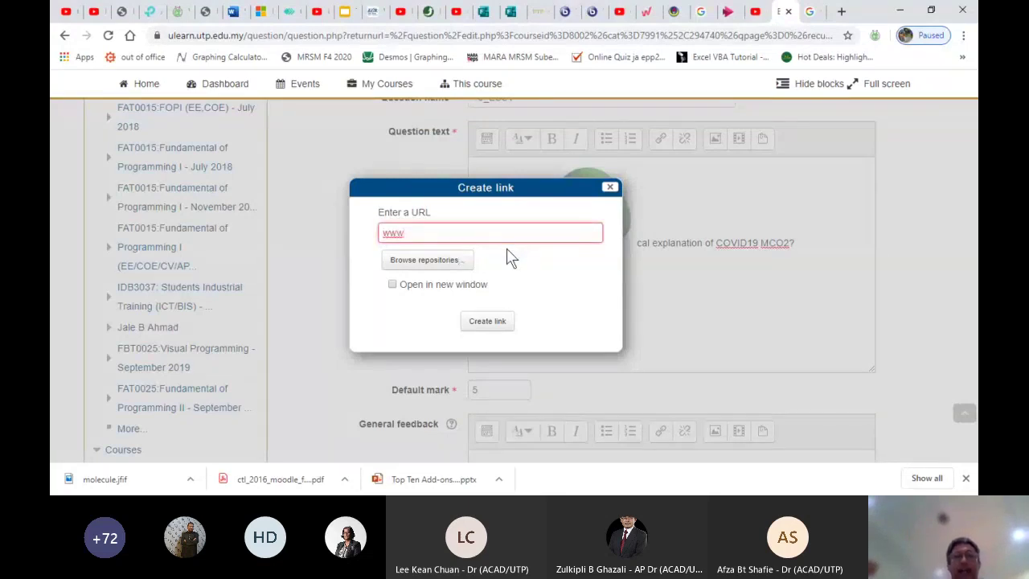
pyautogui.write('.google.con')
pyautogui.press('BackSpace')
pyautogui.write('m')
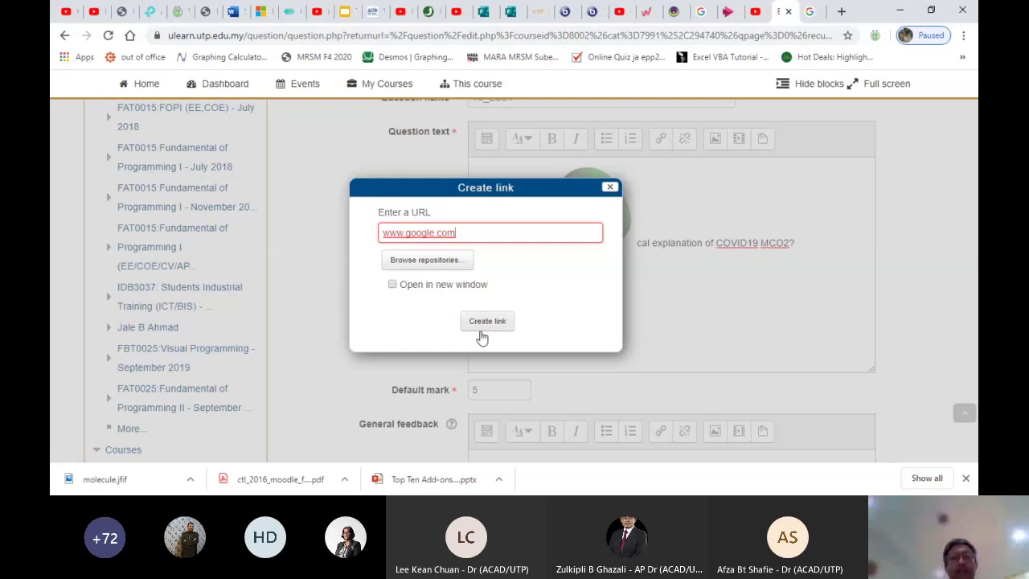
# Upload molecule.jfif from the computer, overwriting the existing copy of the file
pyautogui.click(418, 270)
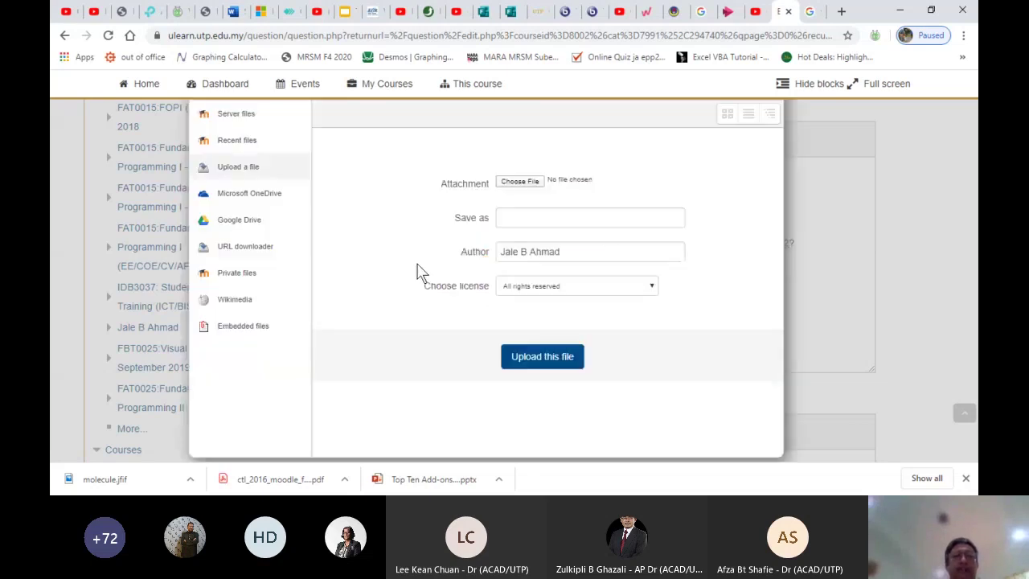
pyautogui.click(520, 183)
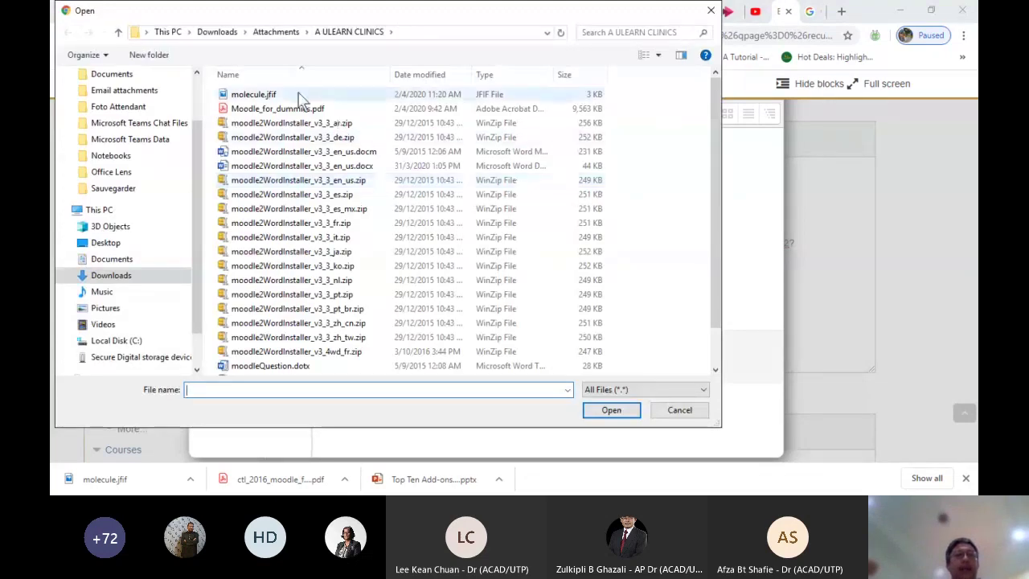
pyautogui.click(273, 96)
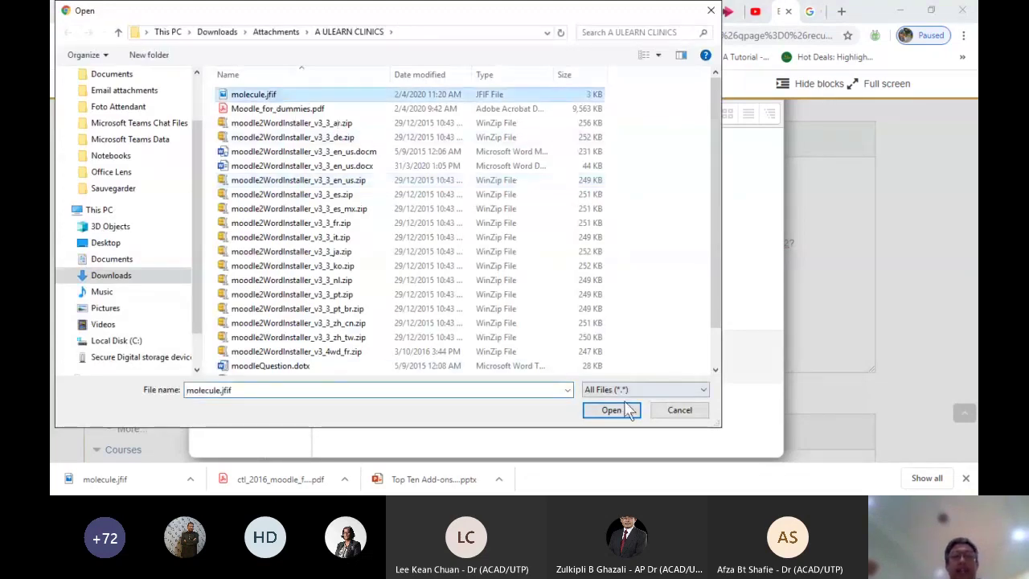
pyautogui.click(611, 409)
pyautogui.click(553, 361)
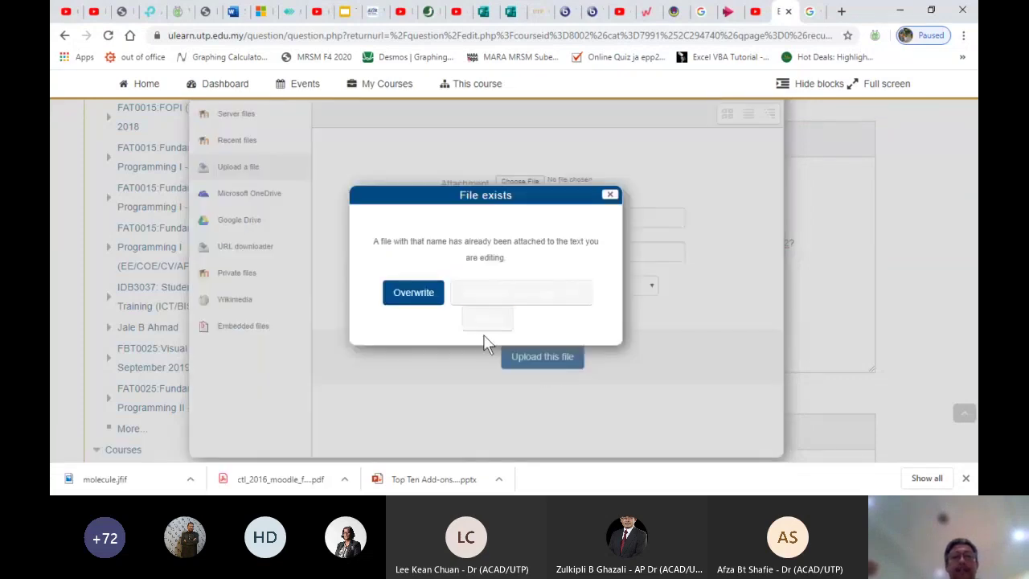
pyautogui.click(406, 296)
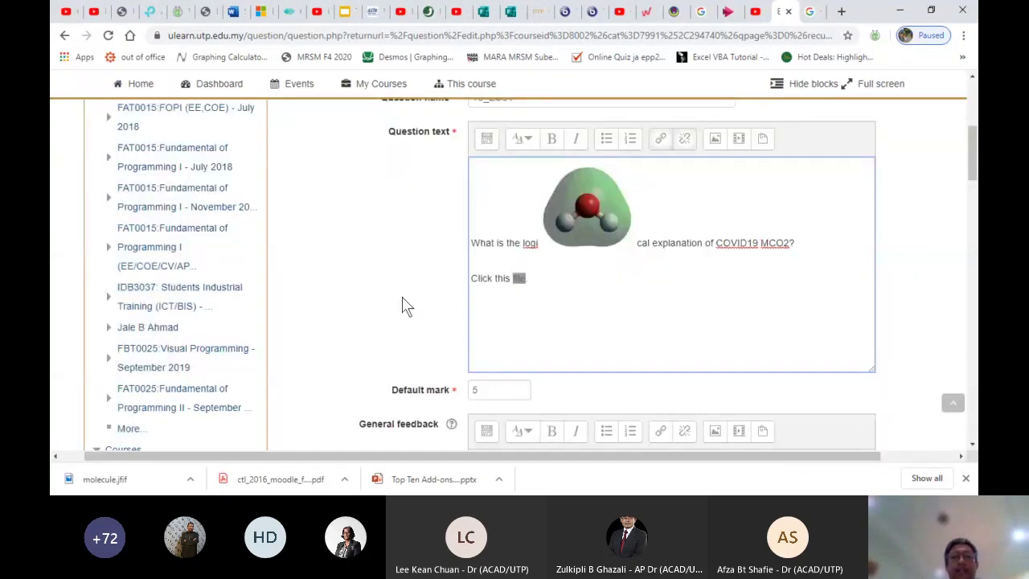
pyautogui.click(535, 305)
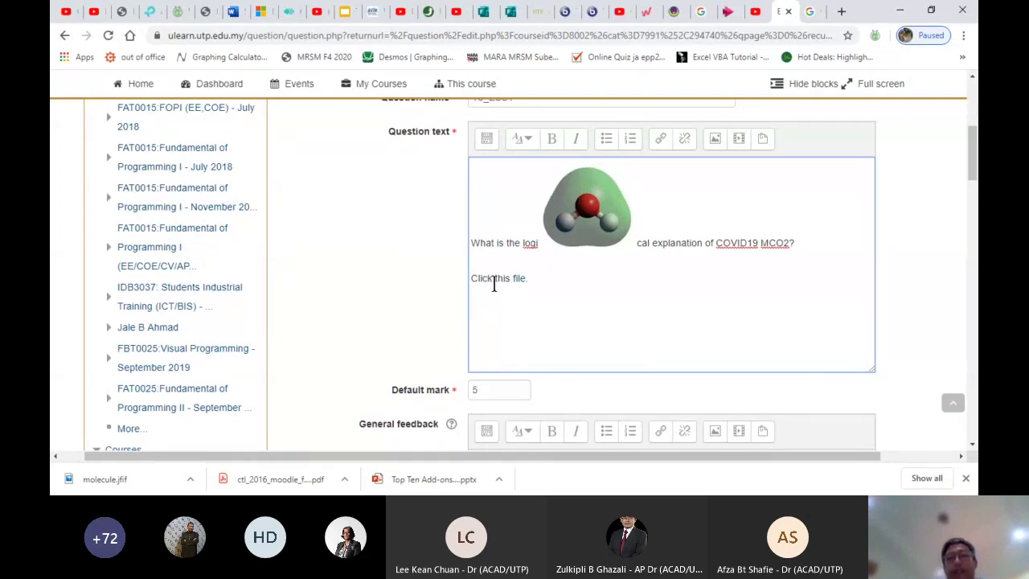
pyautogui.moveTo(528, 279); pyautogui.dragTo(517, 279)
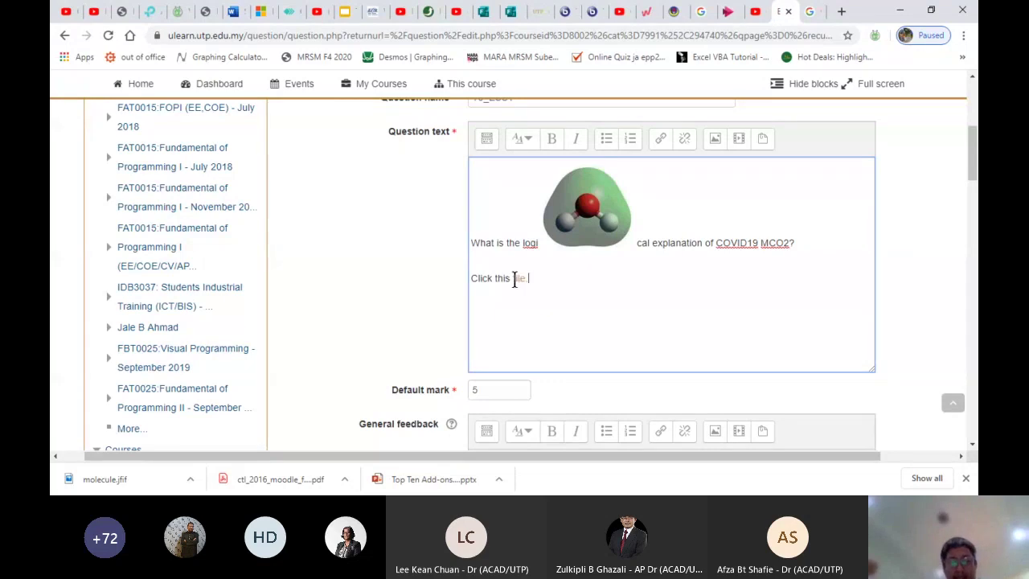
pyautogui.click(511, 279)
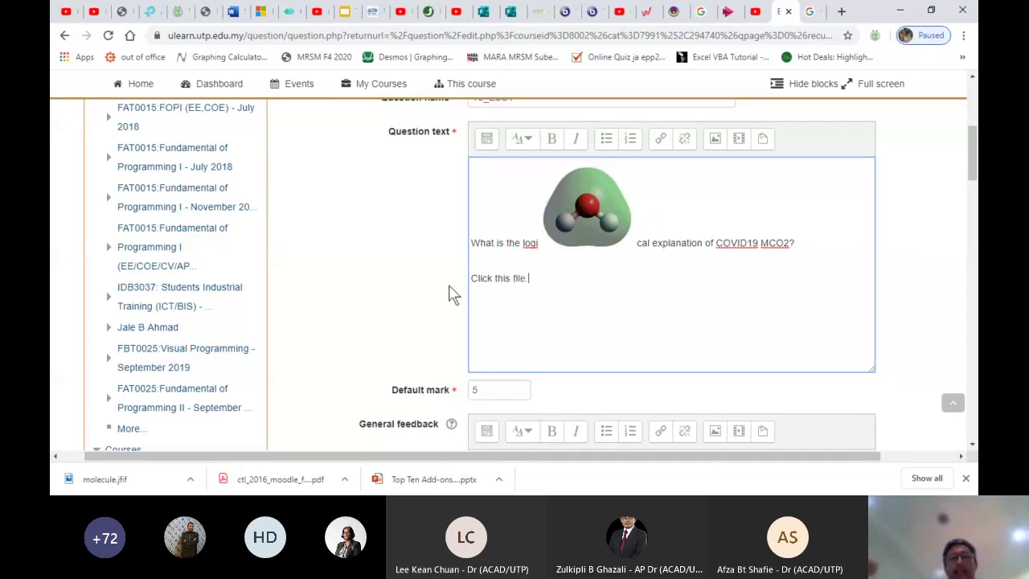
pyautogui.moveTo(491, 279); pyautogui.dragTo(469, 281)
pyautogui.click(660, 143)
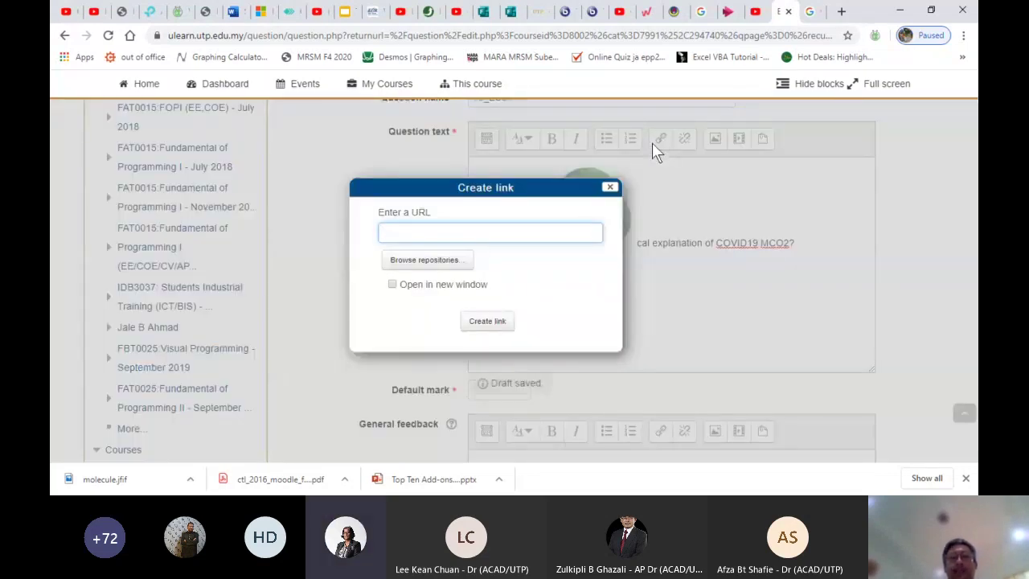
pyautogui.click(611, 185)
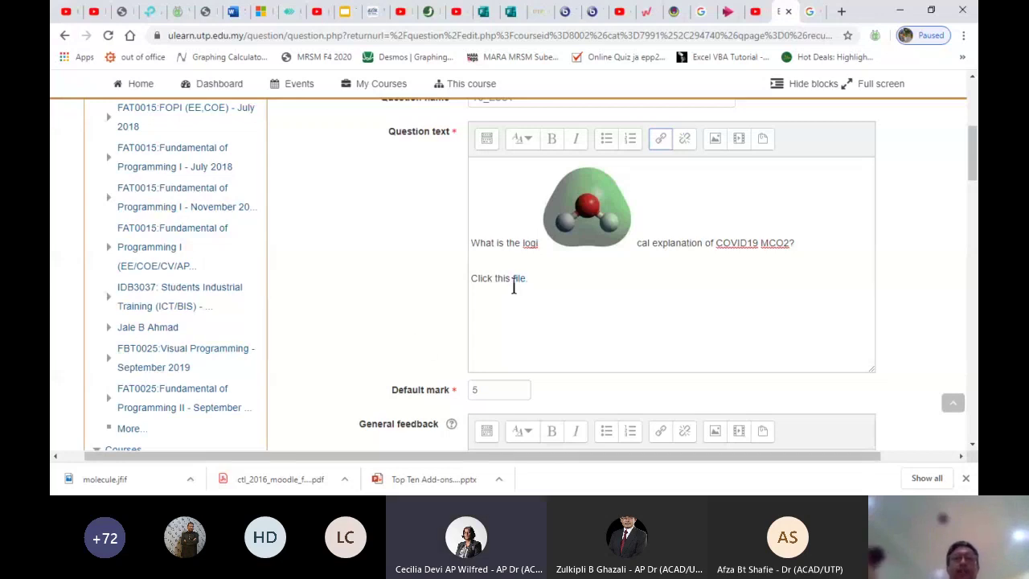
pyautogui.click(524, 280)
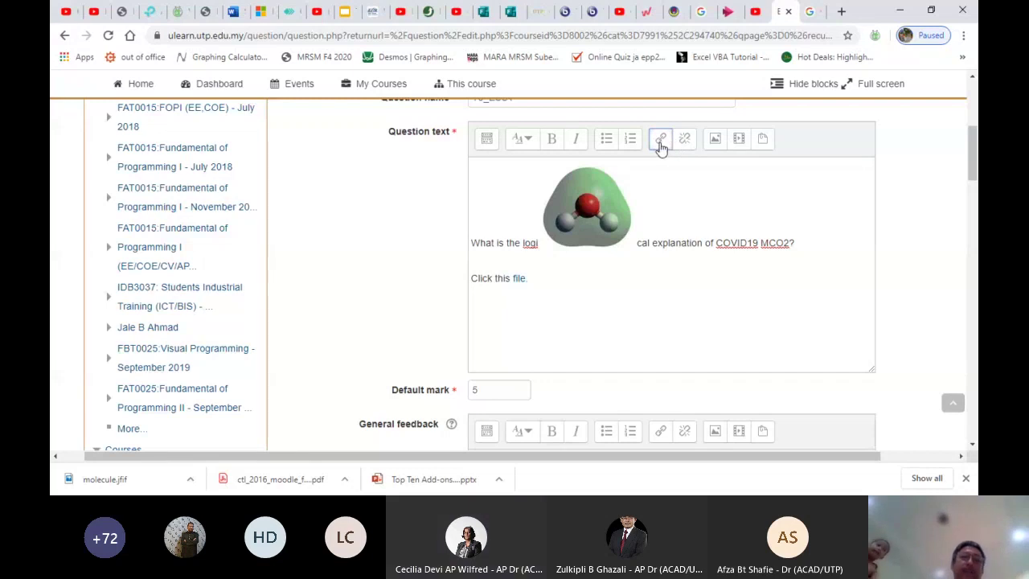
pyautogui.click(661, 140)
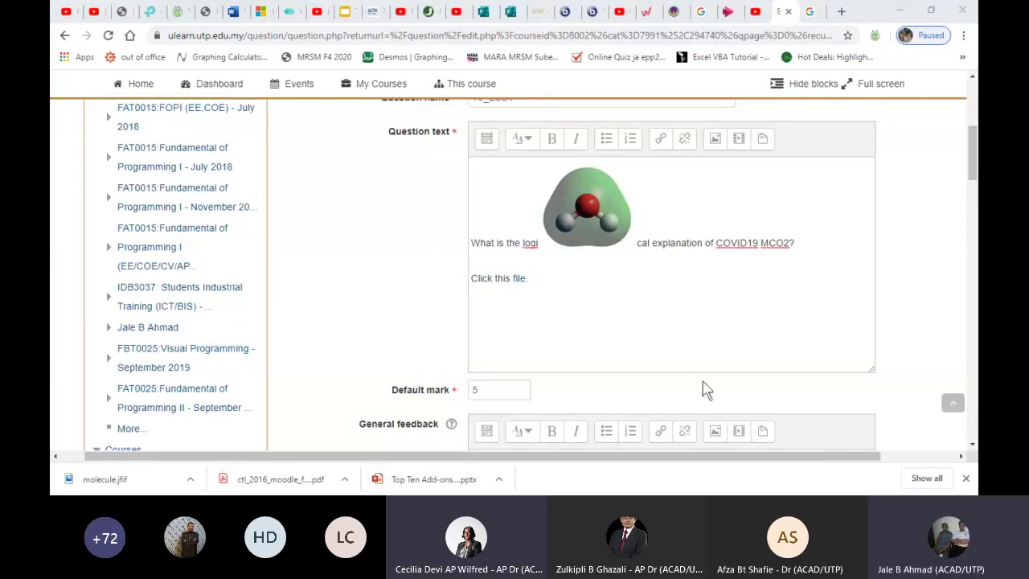
pyautogui.scroll(-10, 601, 342)
pyautogui.scroll(-3, 607, 339)
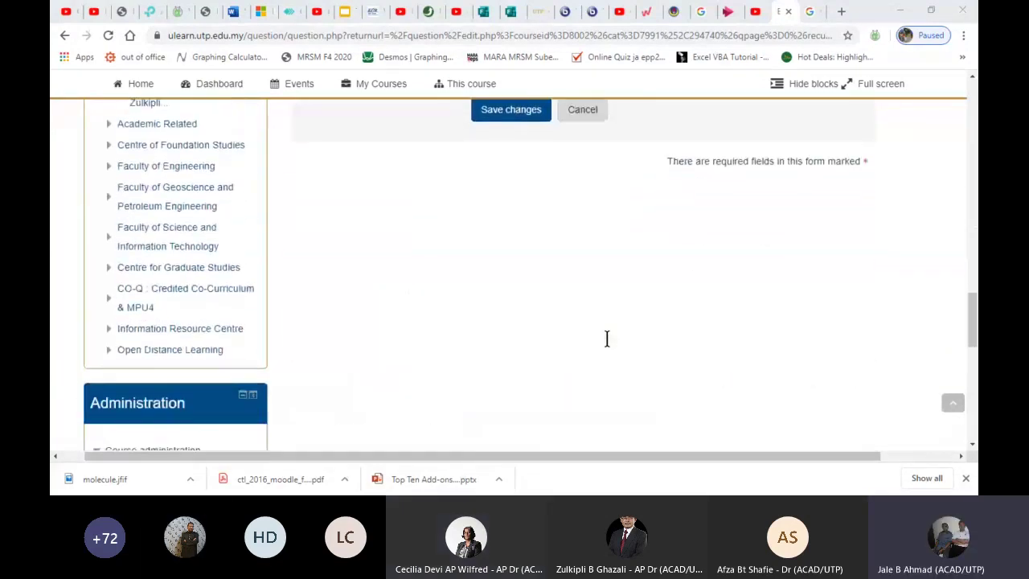
# Save T5_ESS1 and scroll the Topic 5 (1) question bank to see its molecule image
pyautogui.click(486, 112)
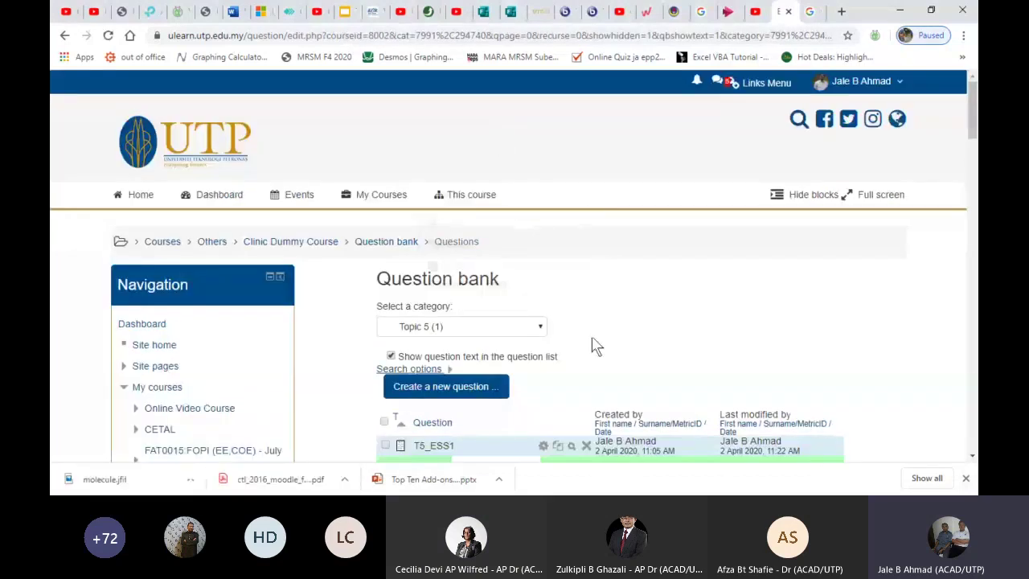
pyautogui.scroll(-1, 594, 346)
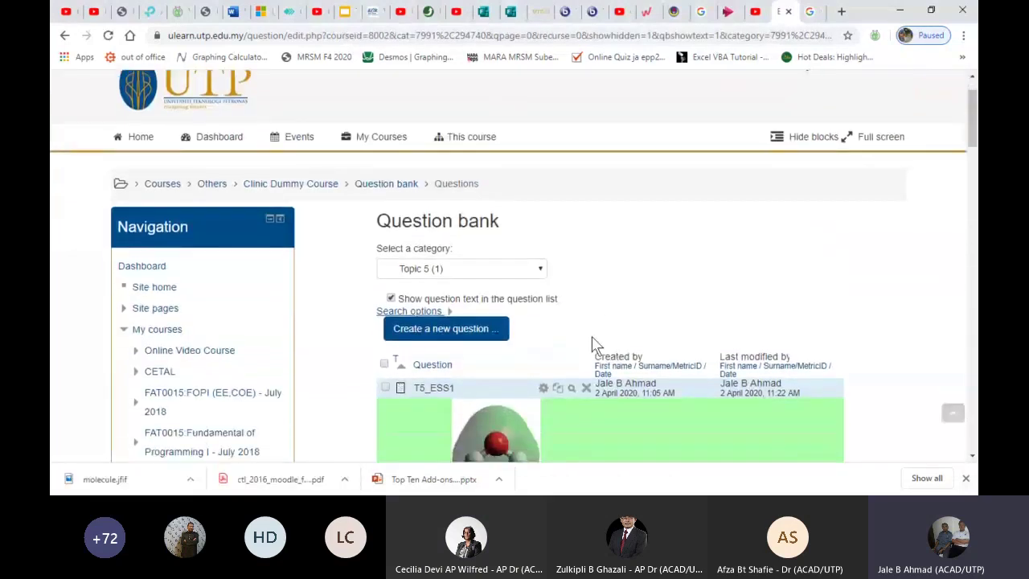
pyautogui.scroll(-1, 595, 343)
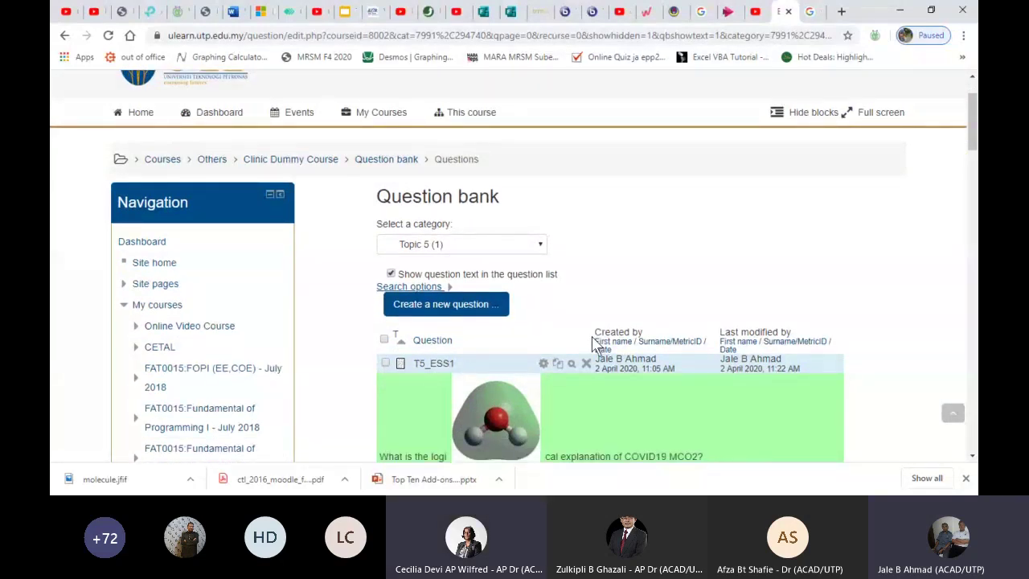
pyautogui.scroll(-2, 591, 338)
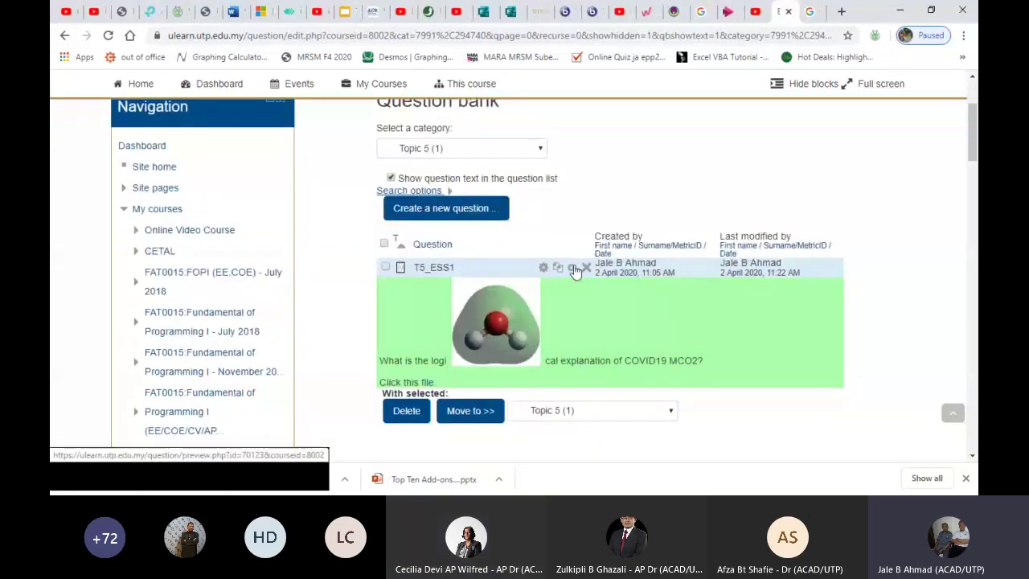
pyautogui.click(574, 268)
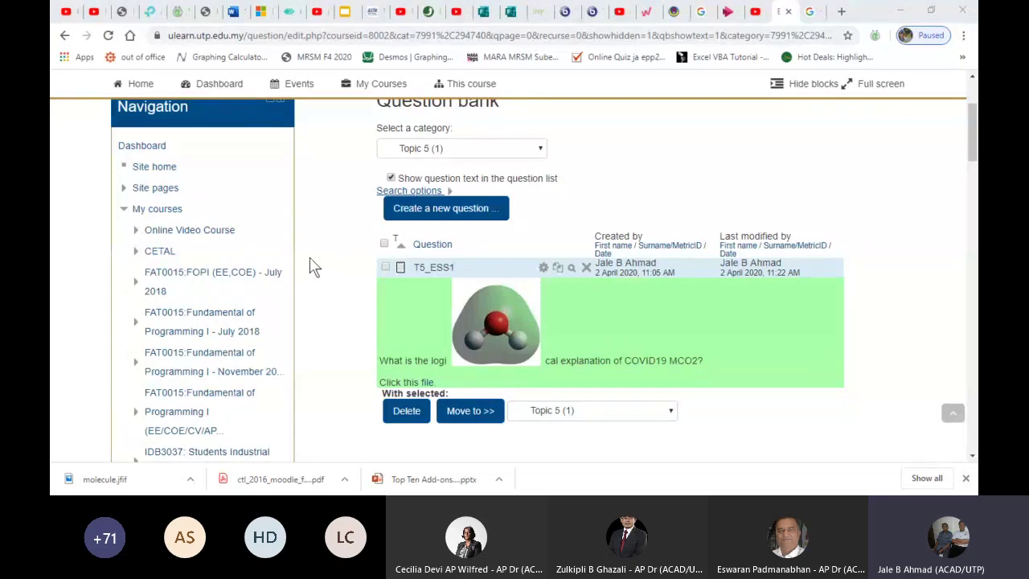
pyautogui.click(438, 343)
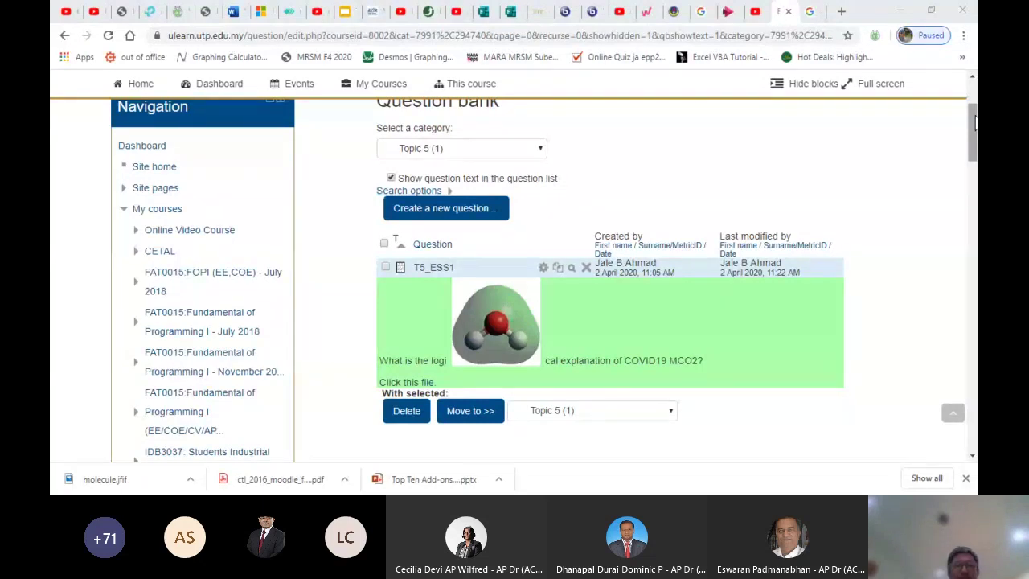
# Open Question bank > Export from the Administration block, with Topic 5 (1) as export category
pyautogui.moveTo(975, 120); pyautogui.dragTo(974, 407)
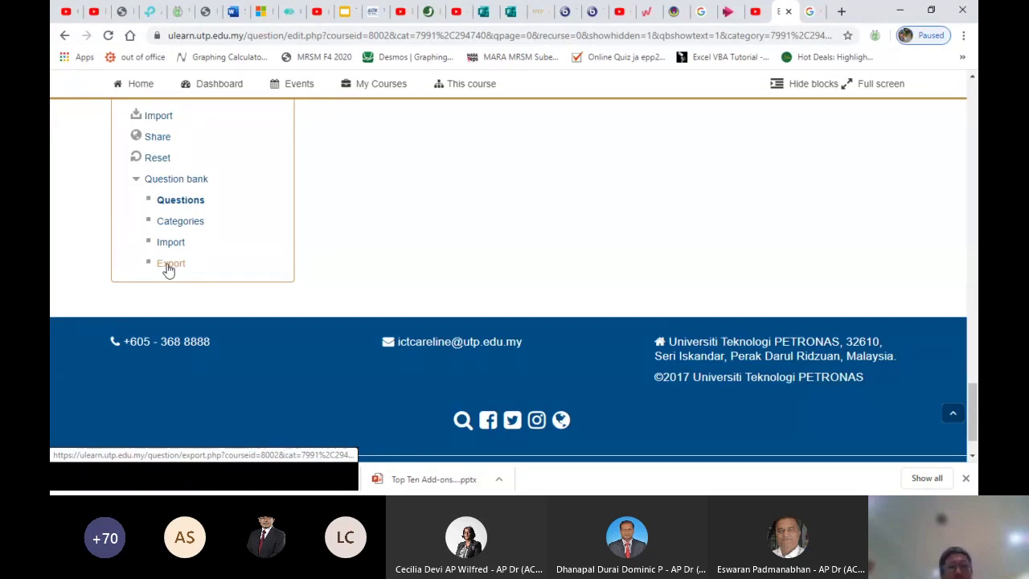
pyautogui.click(169, 265)
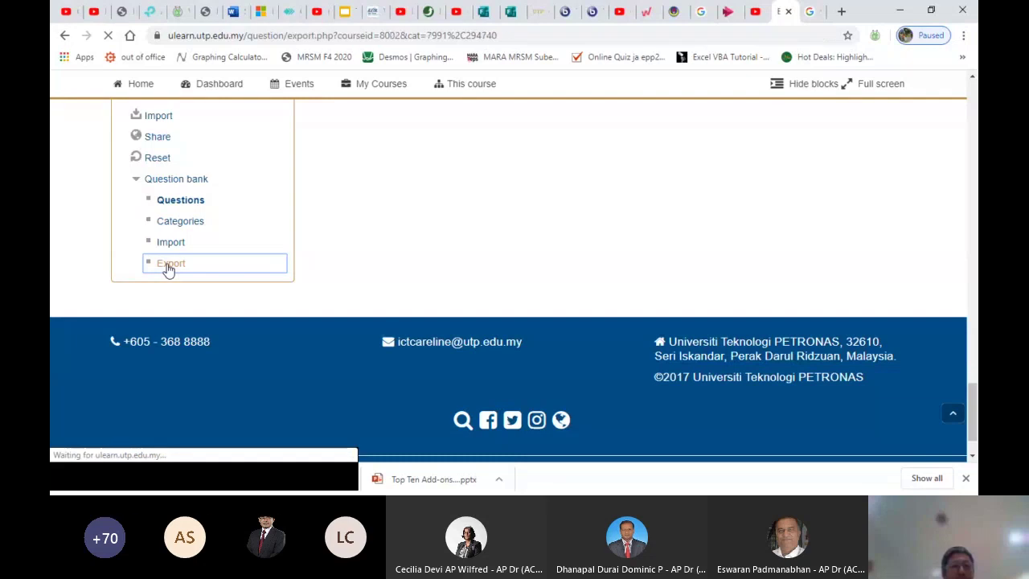
pyautogui.scroll(-3, 471, 310)
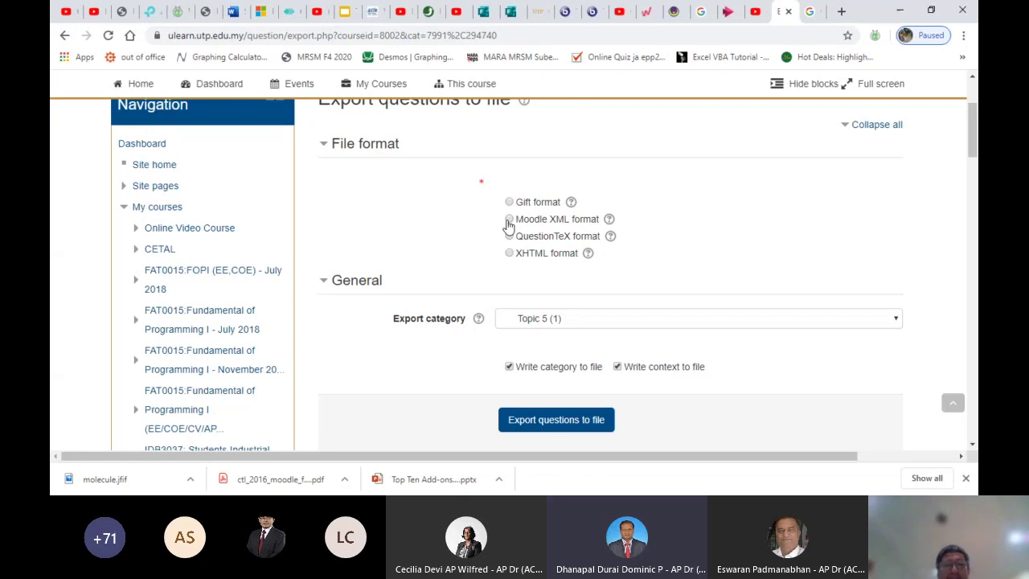
# Choose Moodle XML format and set the export category to TEST 2
pyautogui.click(509, 220)
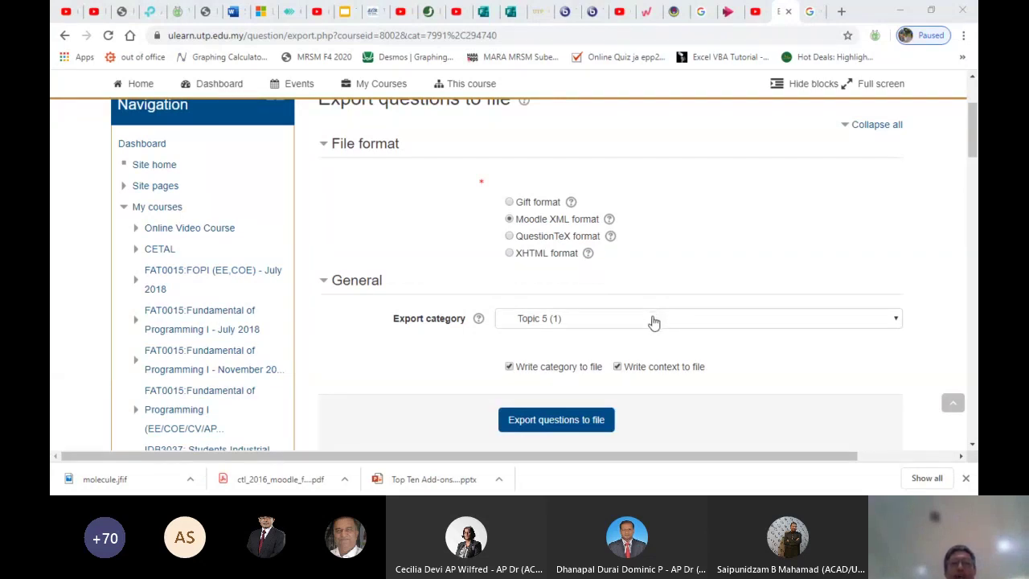
pyautogui.click(653, 321)
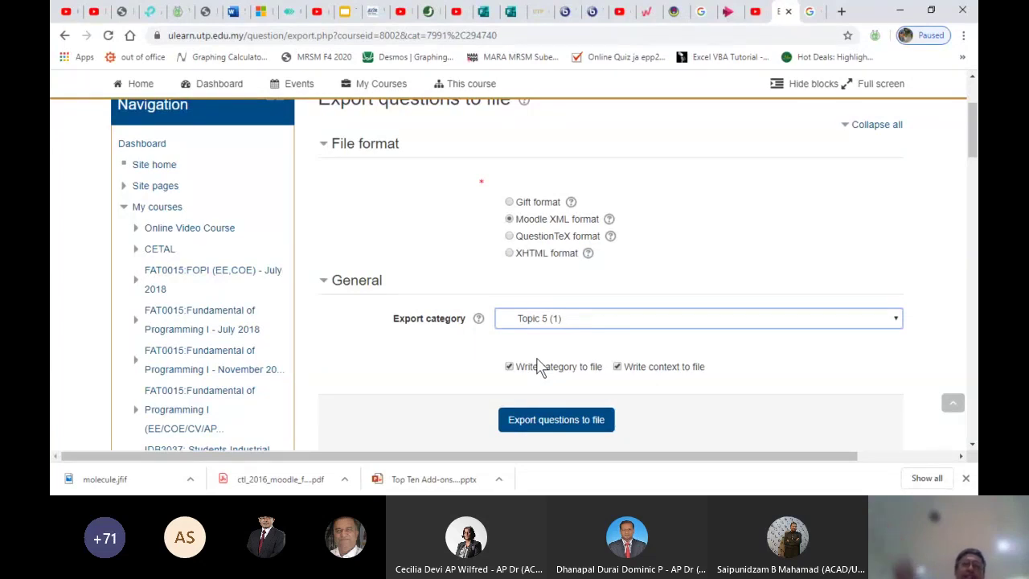
pyautogui.press('Down')
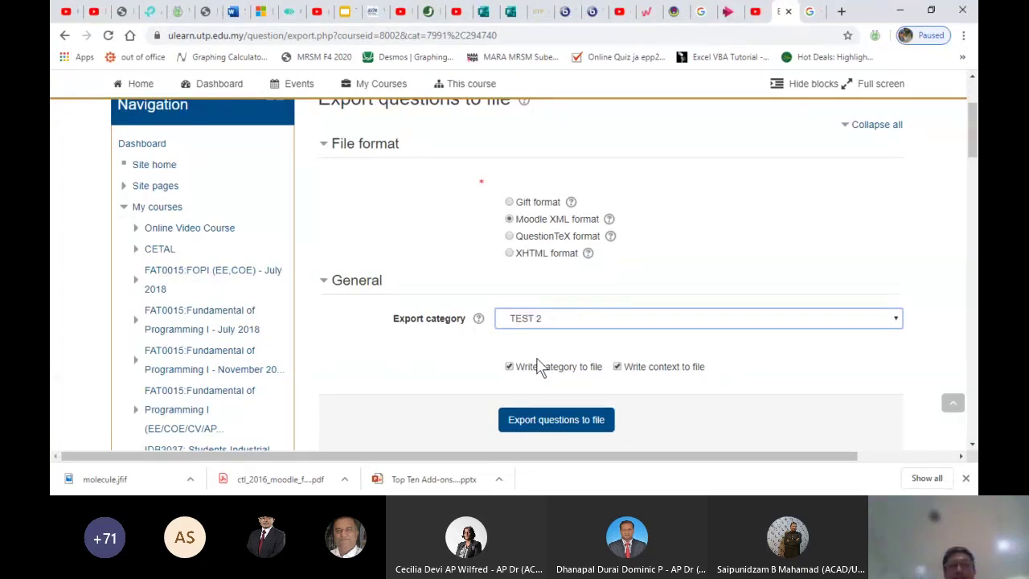
pyautogui.scroll(-1, 608, 391)
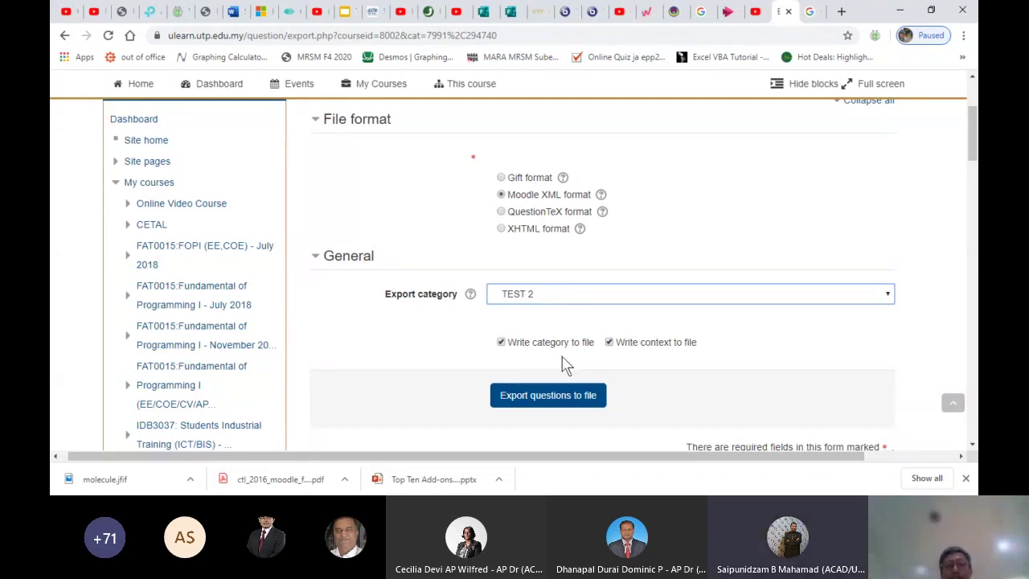
# Export the TEST 2 questions to an XML file, show it in its folder, and continue
pyautogui.click(534, 395)
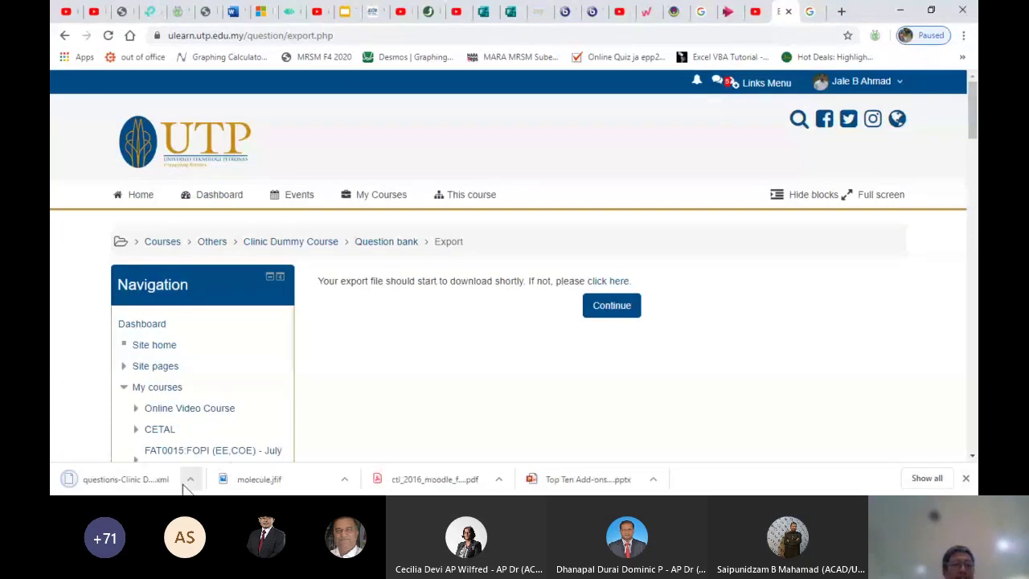
pyautogui.click(189, 480)
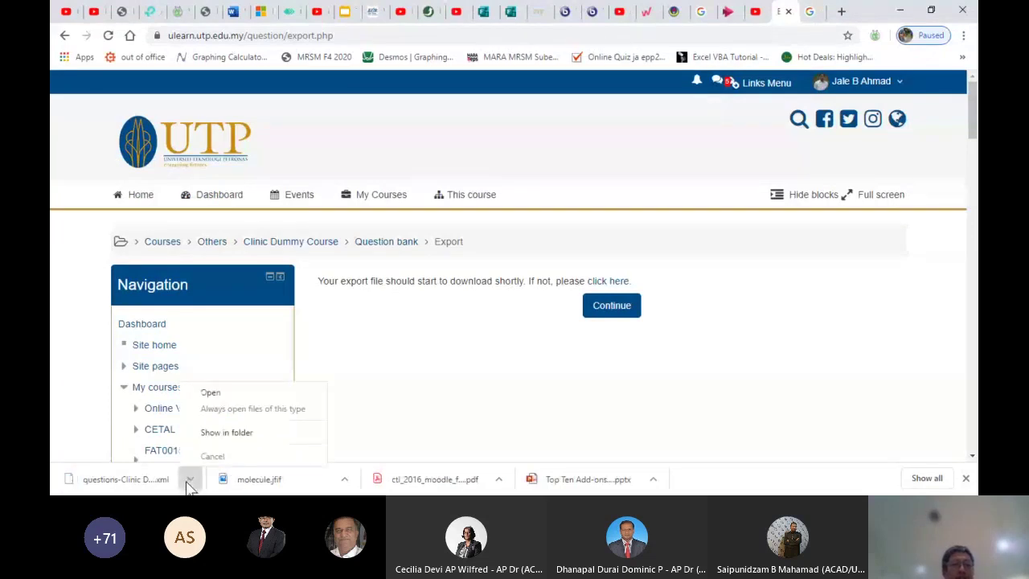
pyautogui.click(213, 438)
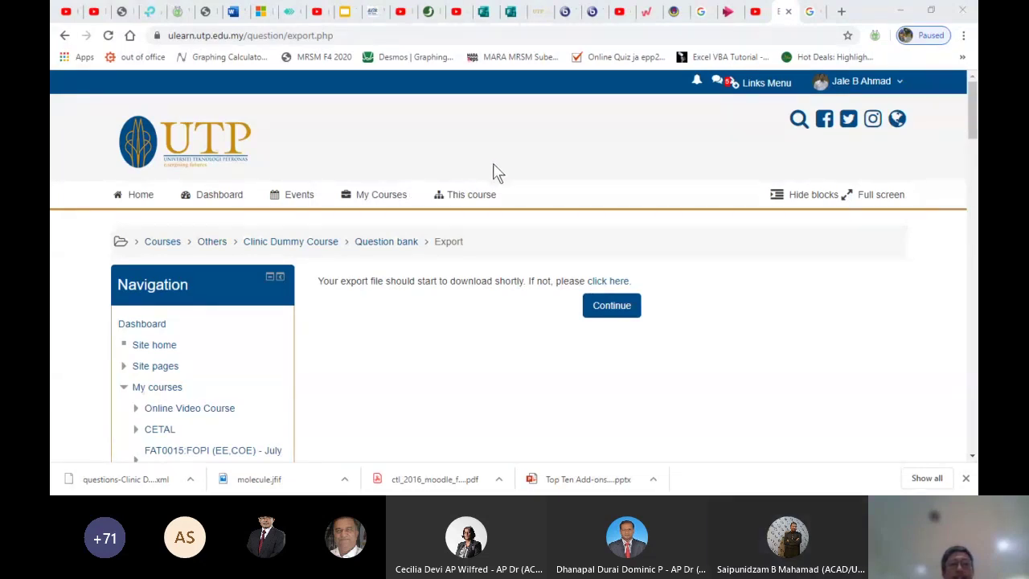
pyautogui.click(609, 311)
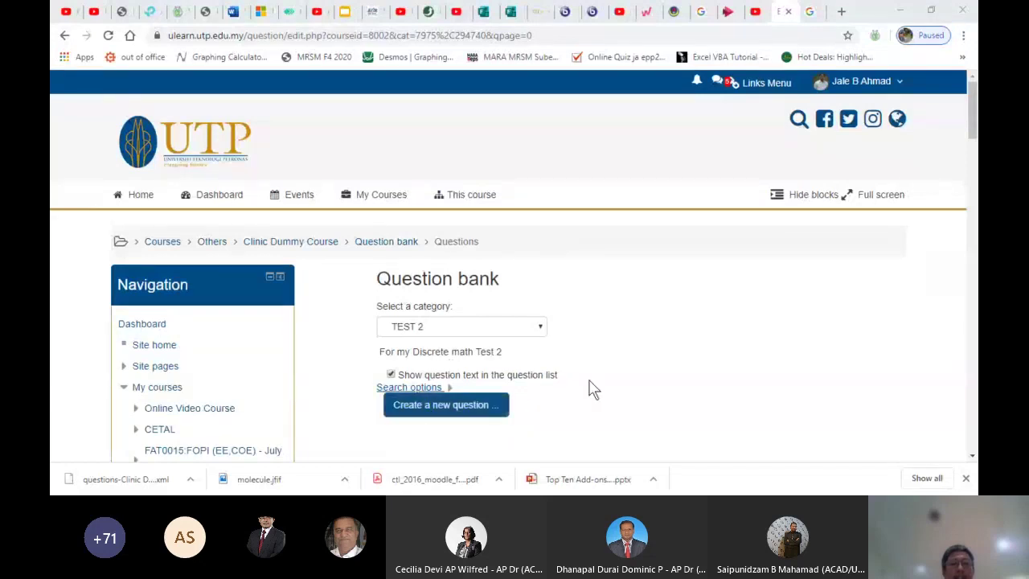
# Dismiss the question type chooser and go to Question bank > Export in Administration
pyautogui.click(432, 407)
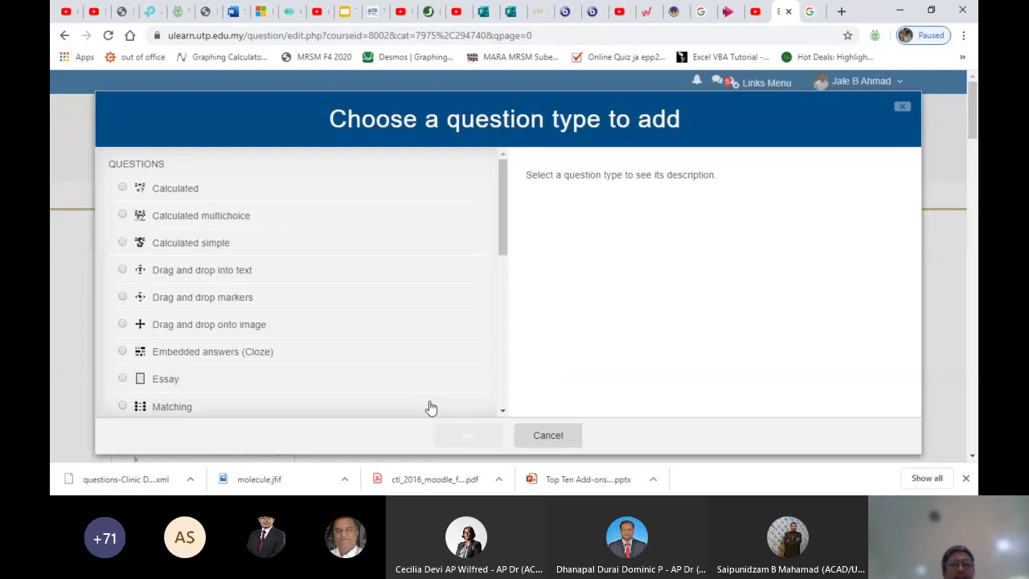
pyautogui.click(562, 436)
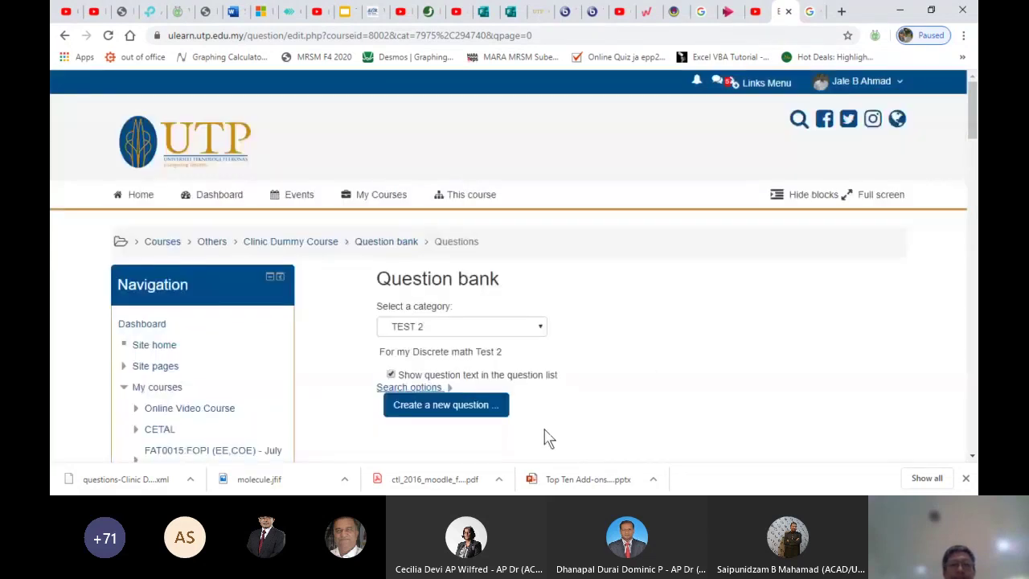
pyautogui.scroll(-10, 563, 436)
pyautogui.scroll(-10, 565, 434)
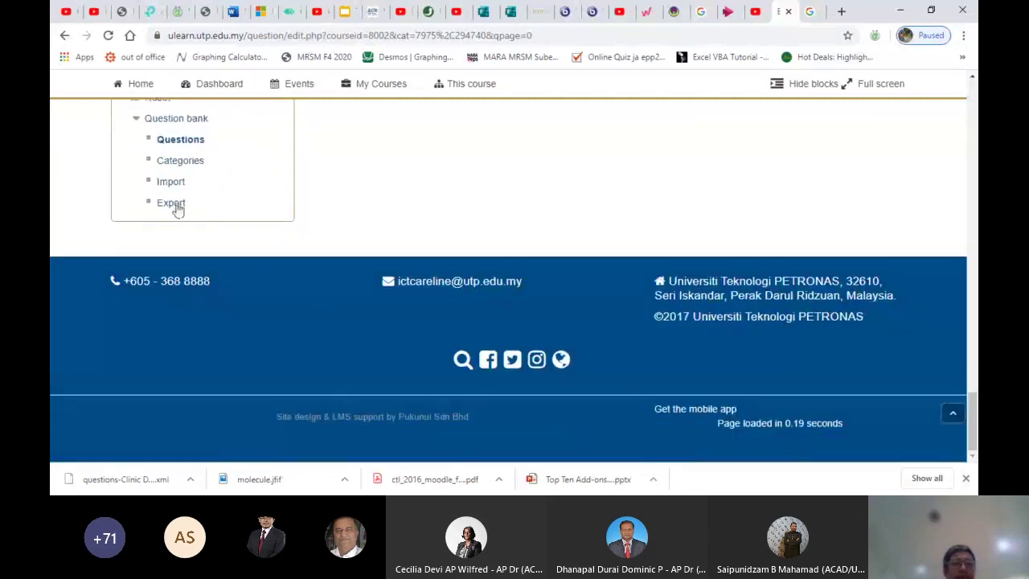
pyautogui.click(170, 206)
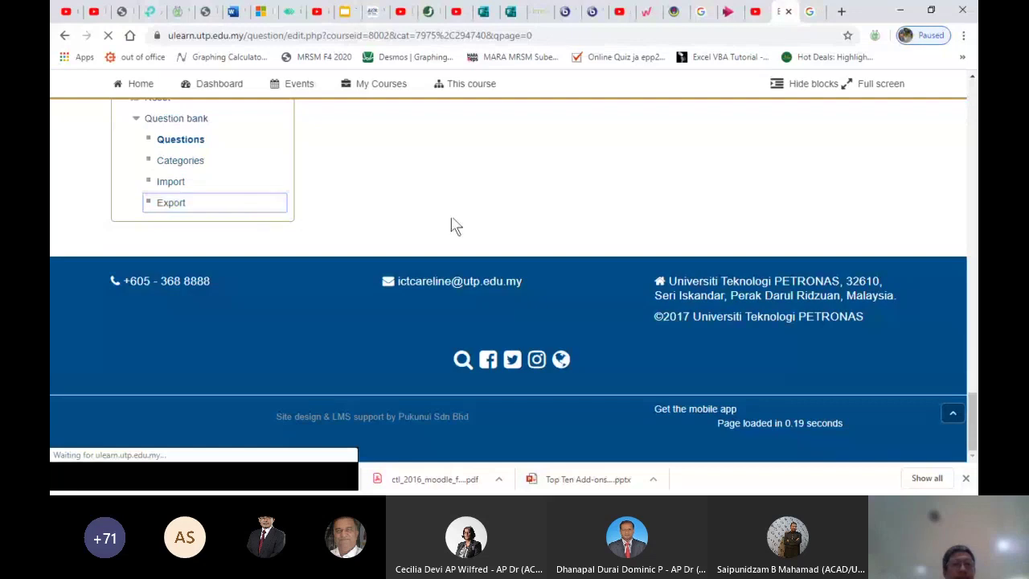
# Check which category the question bank shows, then return to the Export questions to file page
pyautogui.scroll(10, 453, 225)
pyautogui.scroll(10, 453, 225)
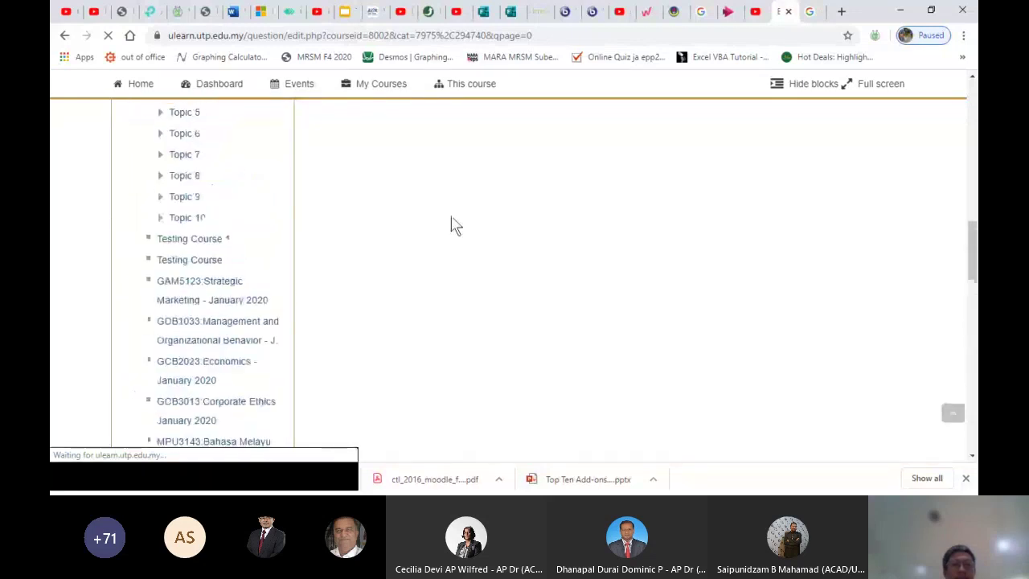
pyautogui.scroll(15, 452, 225)
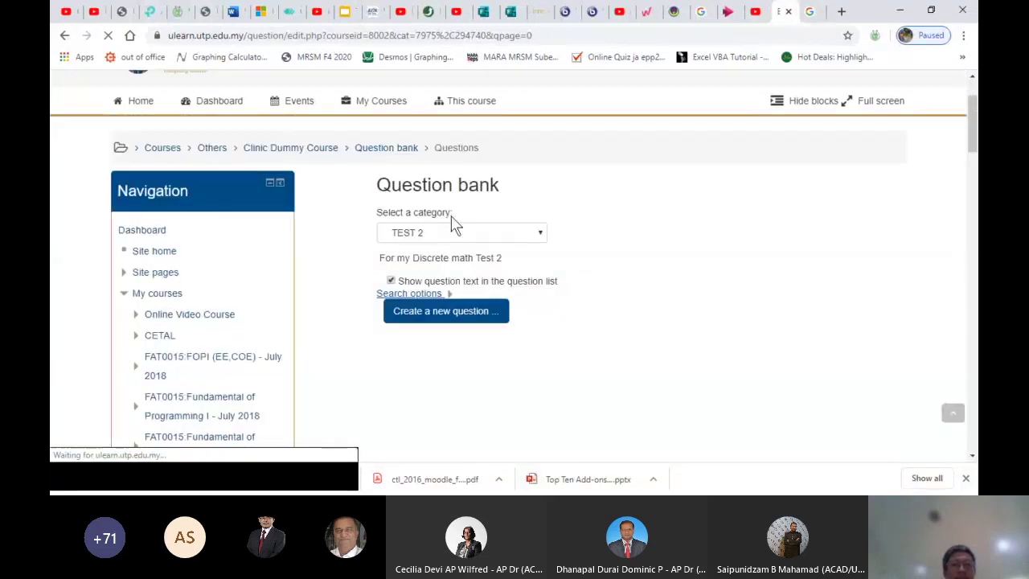
pyautogui.click(431, 241)
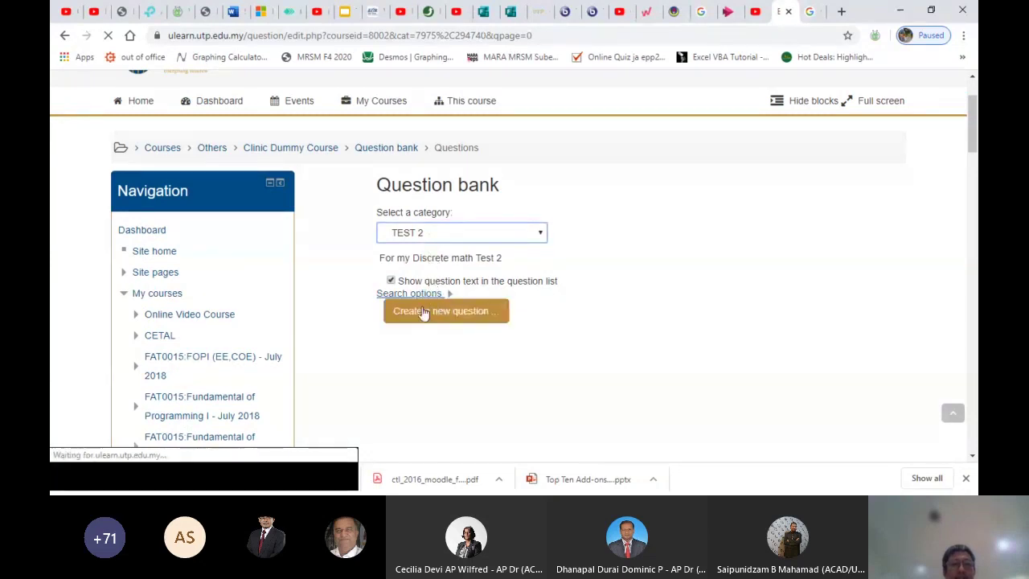
pyautogui.scroll(-15, 563, 336)
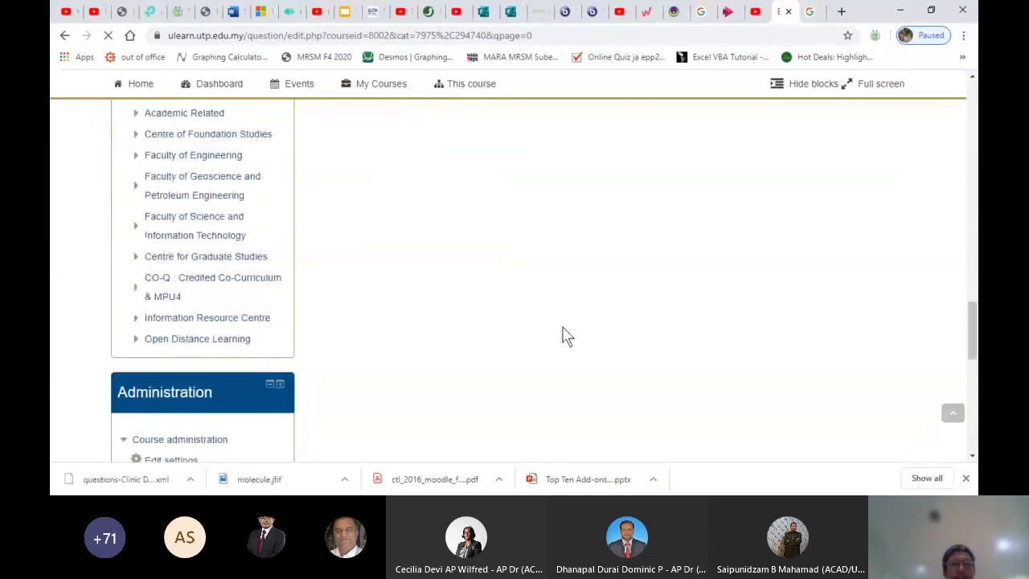
pyautogui.scroll(-1, 563, 335)
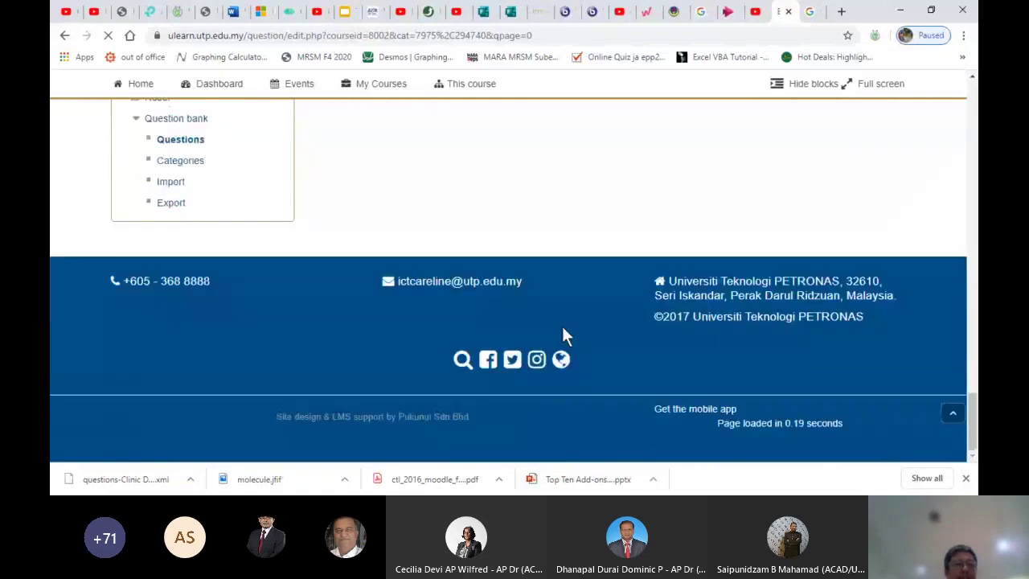
pyautogui.click(169, 206)
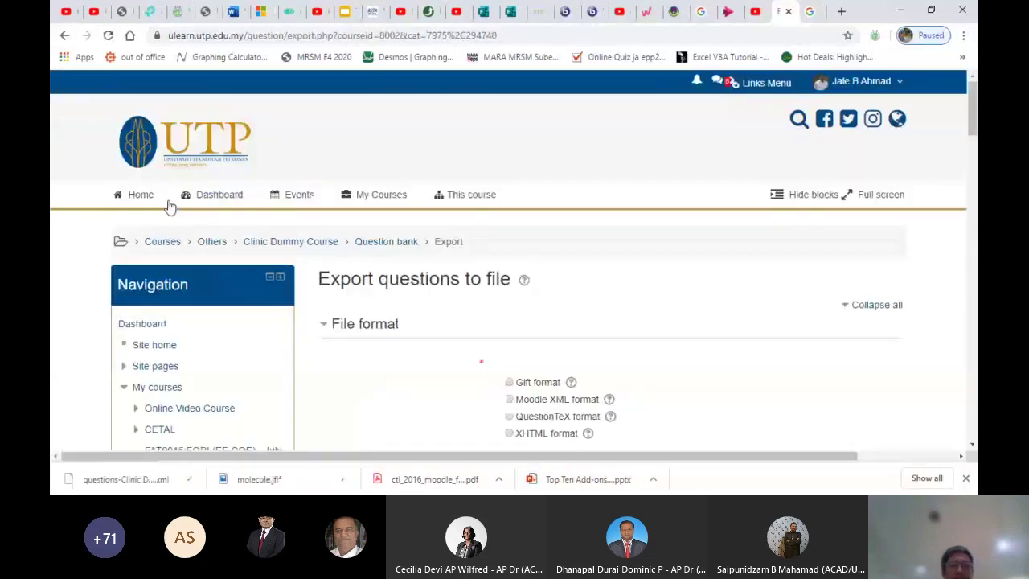
# Export TEST 2 again in Moodle XML format and show the second XML download in its folder
pyautogui.click(509, 399)
pyautogui.scroll(-3, 515, 404)
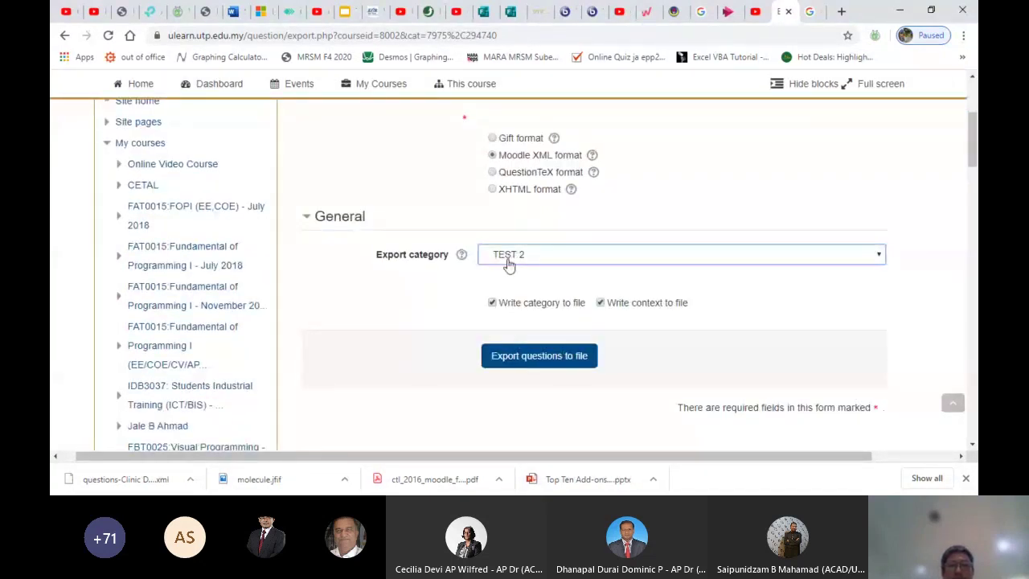
pyautogui.click(440, 295)
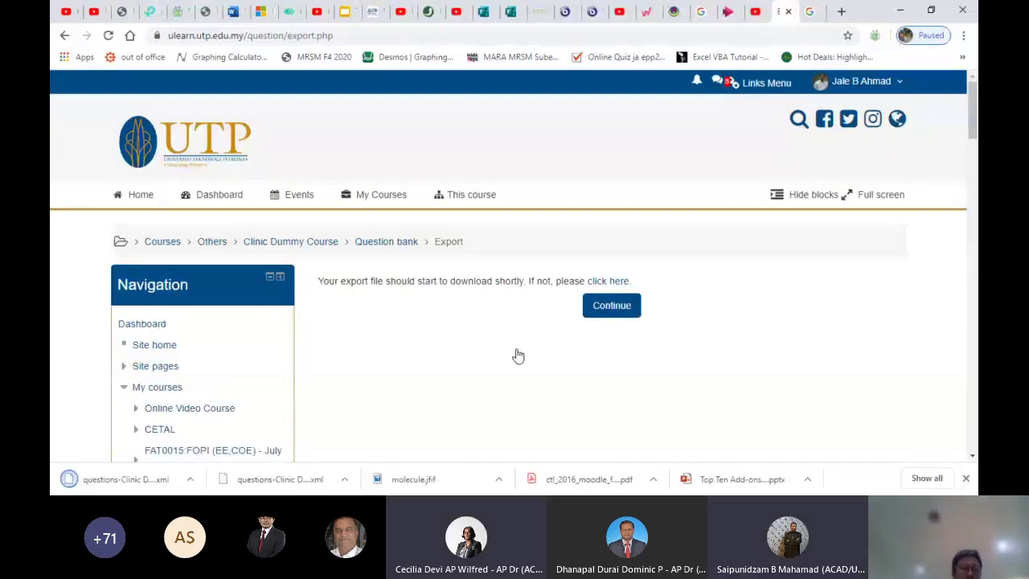
pyautogui.click(190, 479)
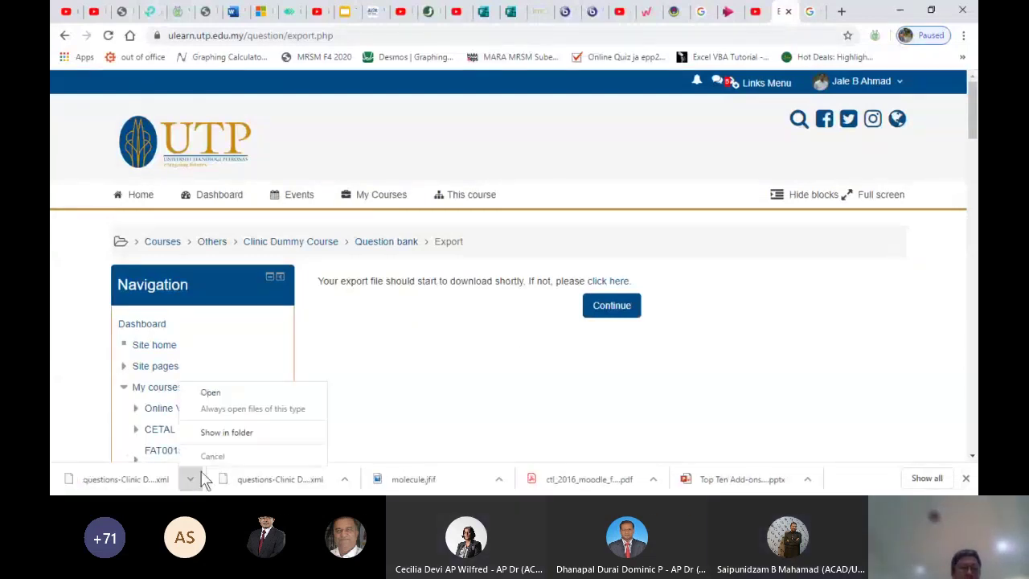
pyautogui.click(214, 434)
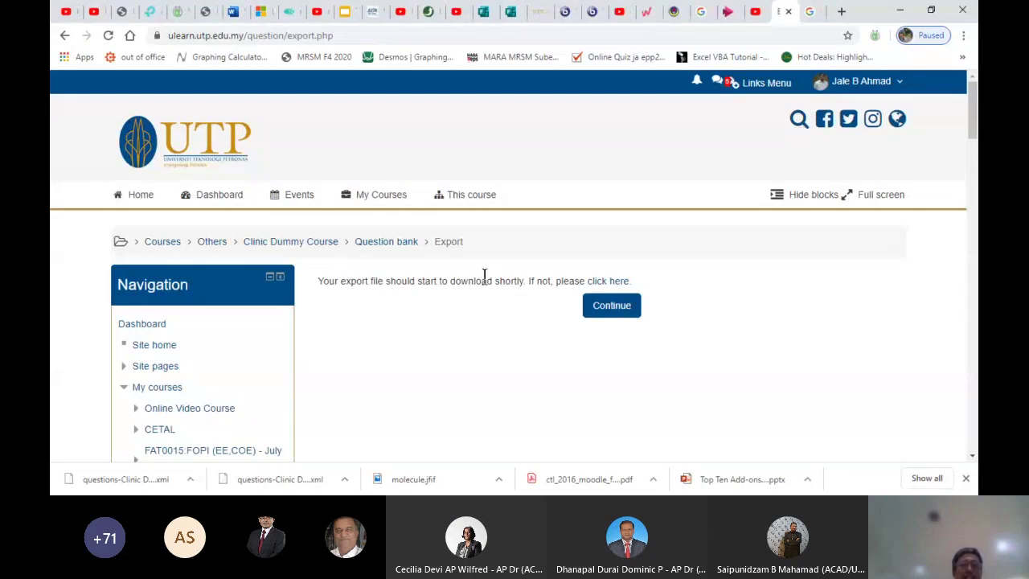
pyautogui.click(608, 310)
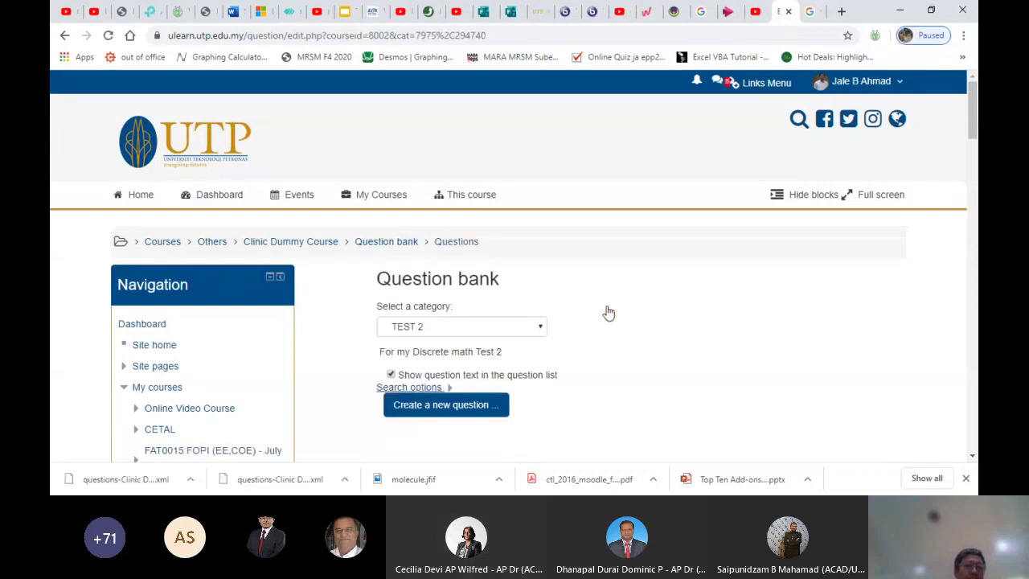
pyautogui.scroll(-5, 608, 312)
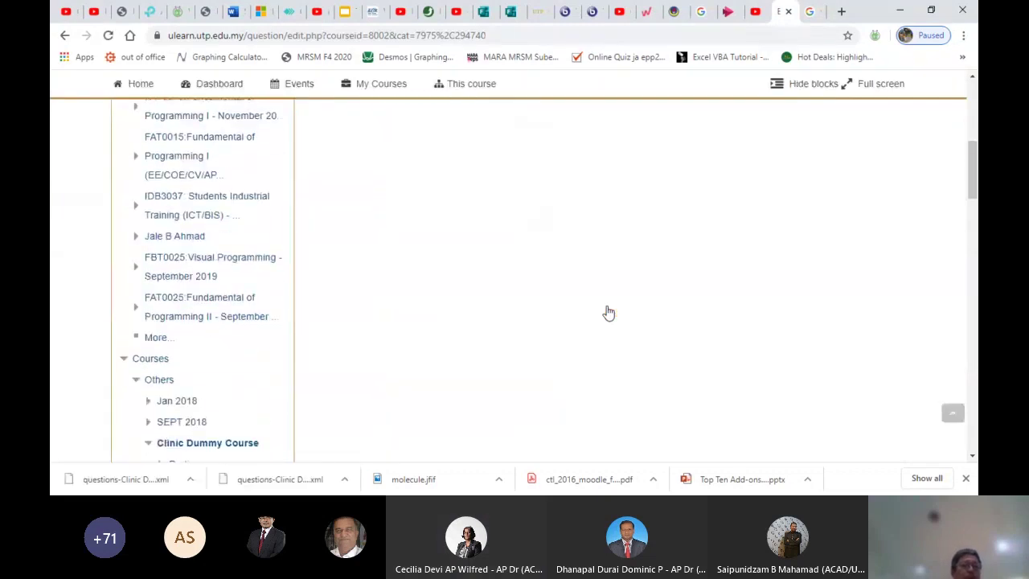
pyautogui.scroll(-10, 608, 313)
pyautogui.scroll(-4, 608, 312)
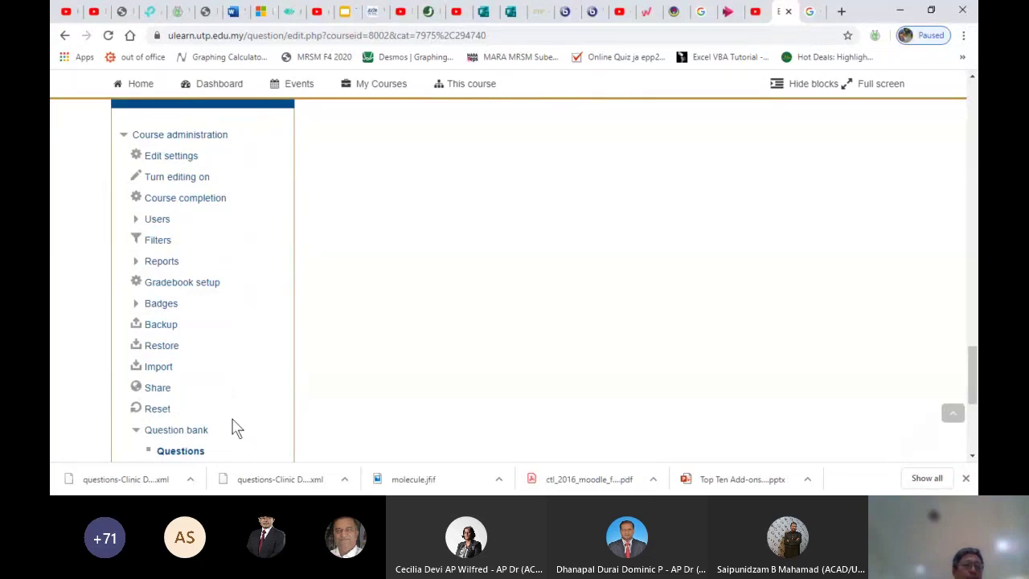
pyautogui.scroll(-1, 235, 427)
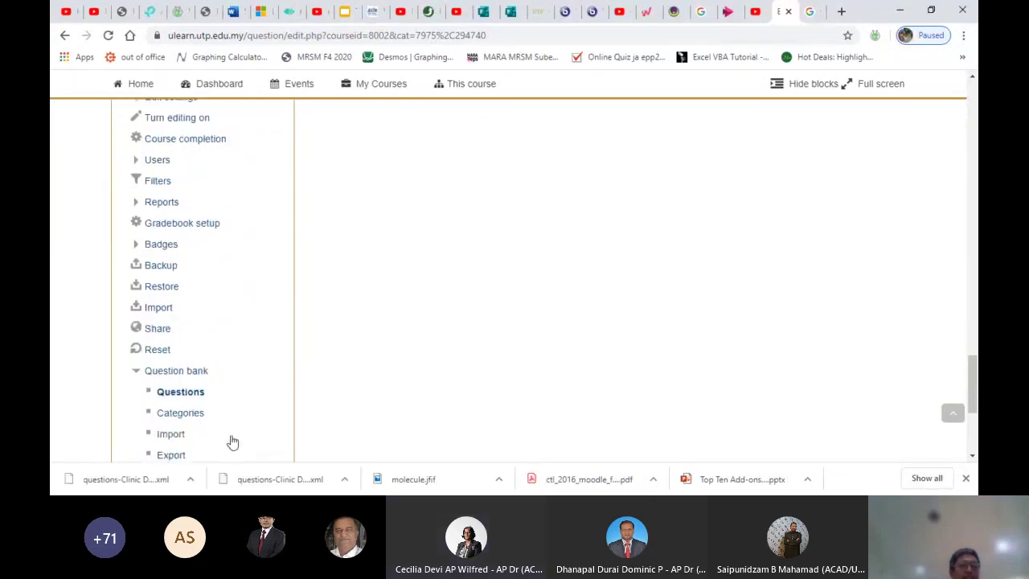
pyautogui.click(163, 393)
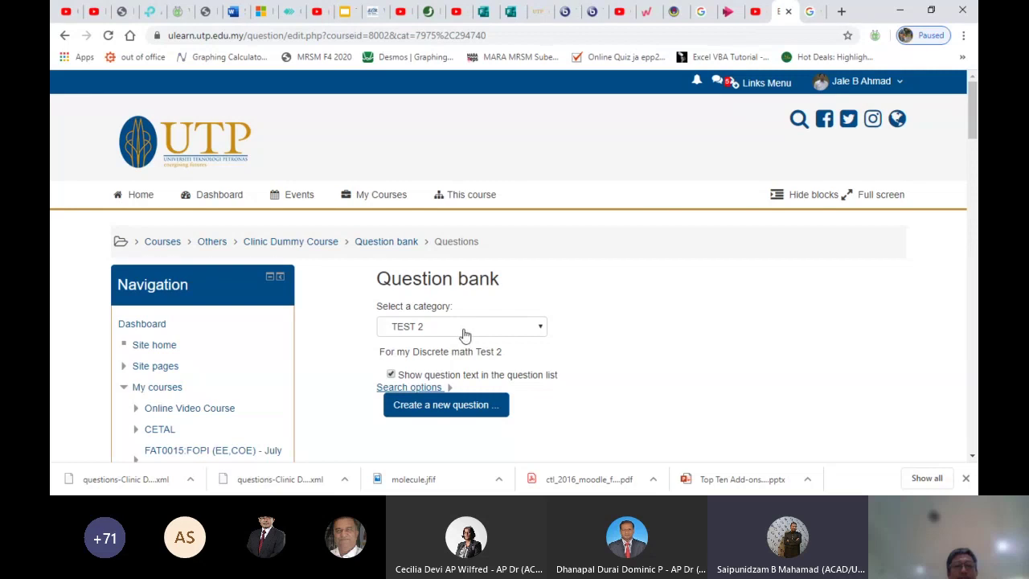
pyautogui.click(464, 334)
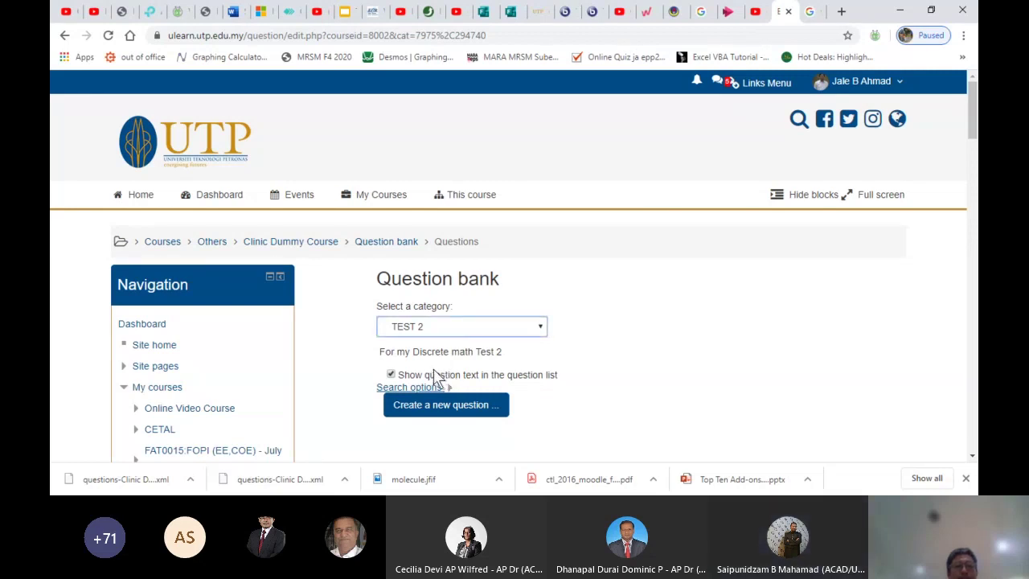
pyautogui.scroll(-3, 645, 385)
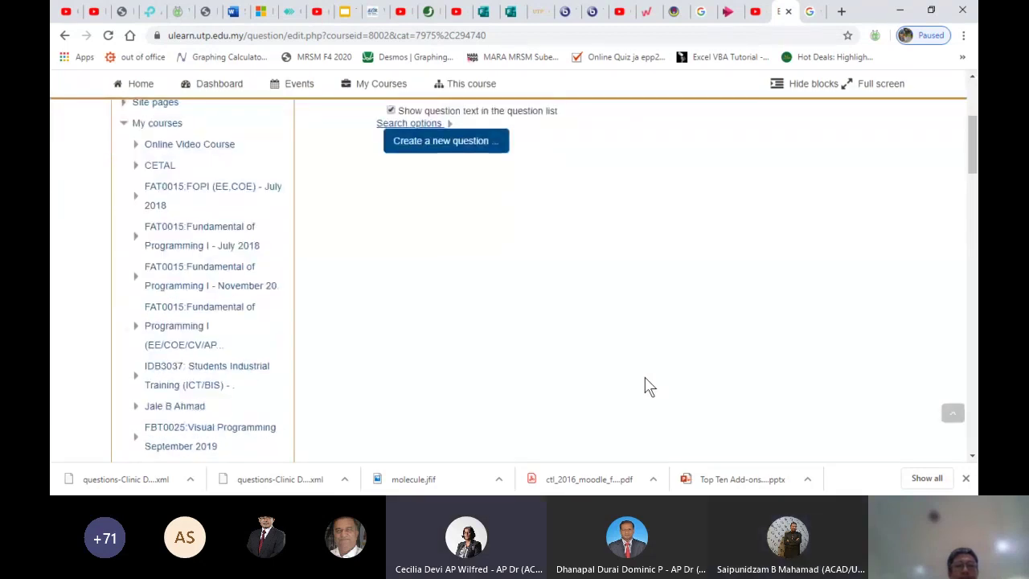
pyautogui.scroll(-10, 644, 379)
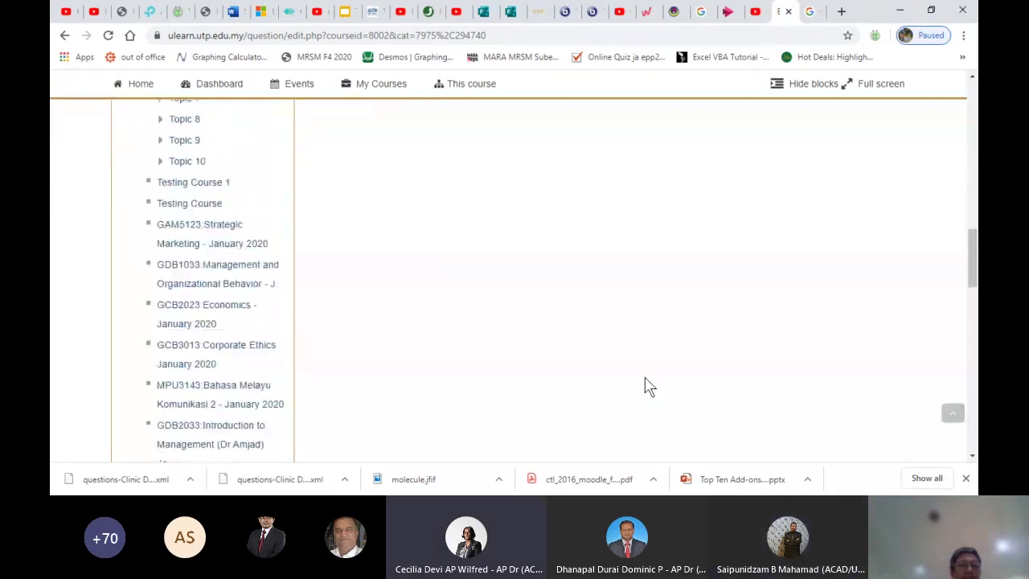
pyautogui.scroll(-10, 649, 386)
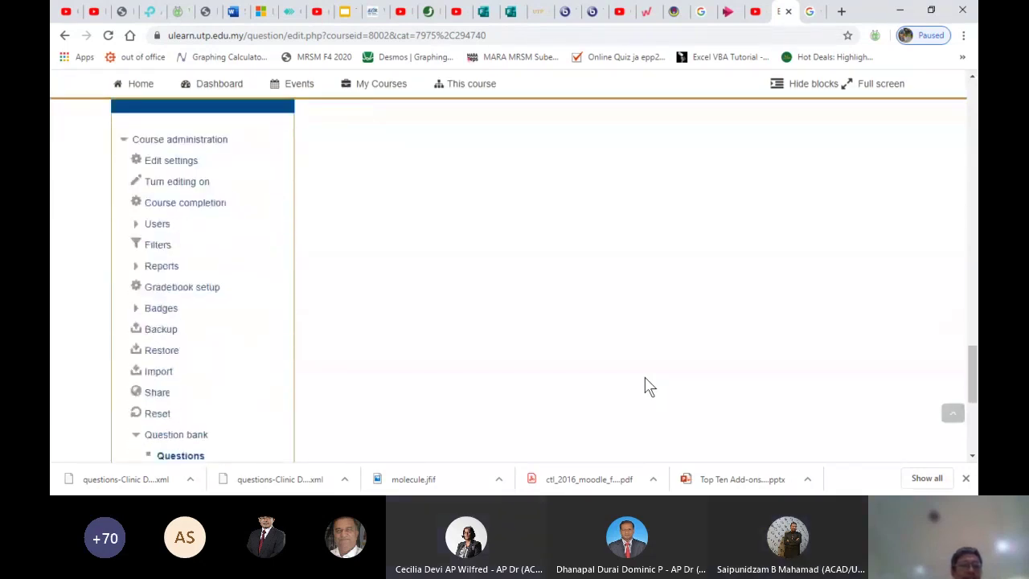
pyautogui.scroll(-4, 649, 385)
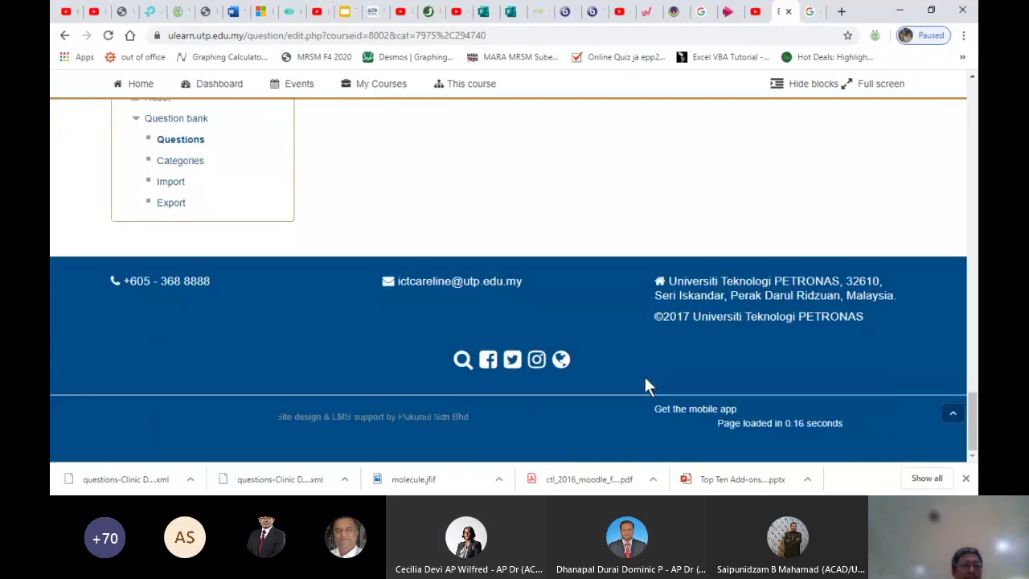
# Delete the TEST 2 category from Question bank > Categories, leaving Topics 4 and 5 under Default
pyautogui.click(183, 162)
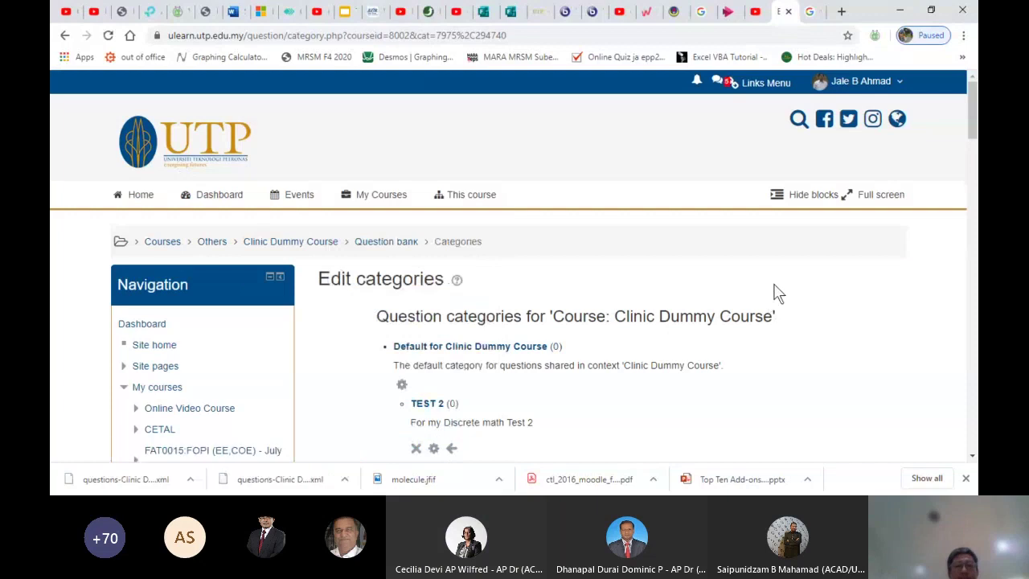
pyautogui.scroll(-1, 773, 298)
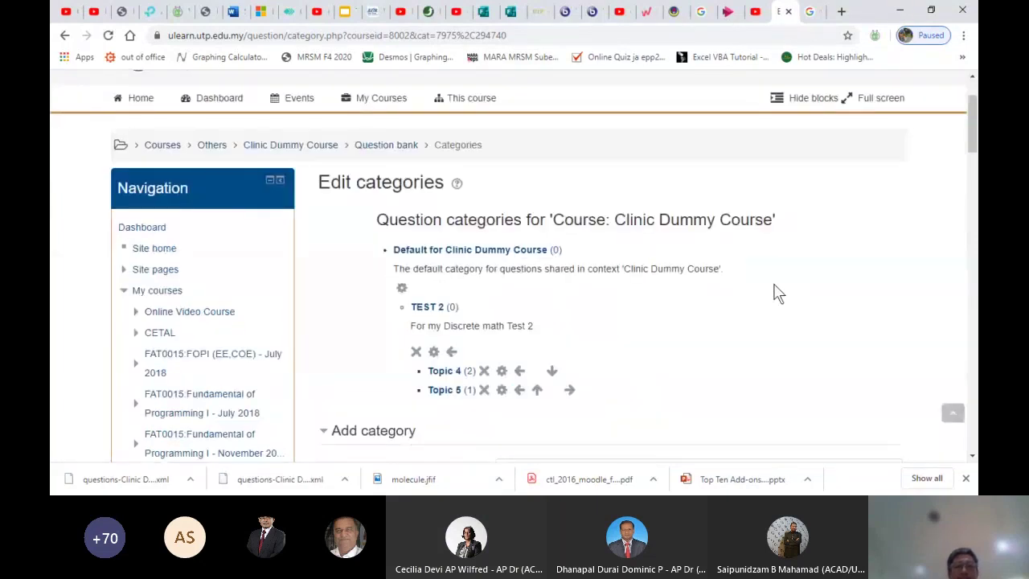
pyautogui.click(416, 352)
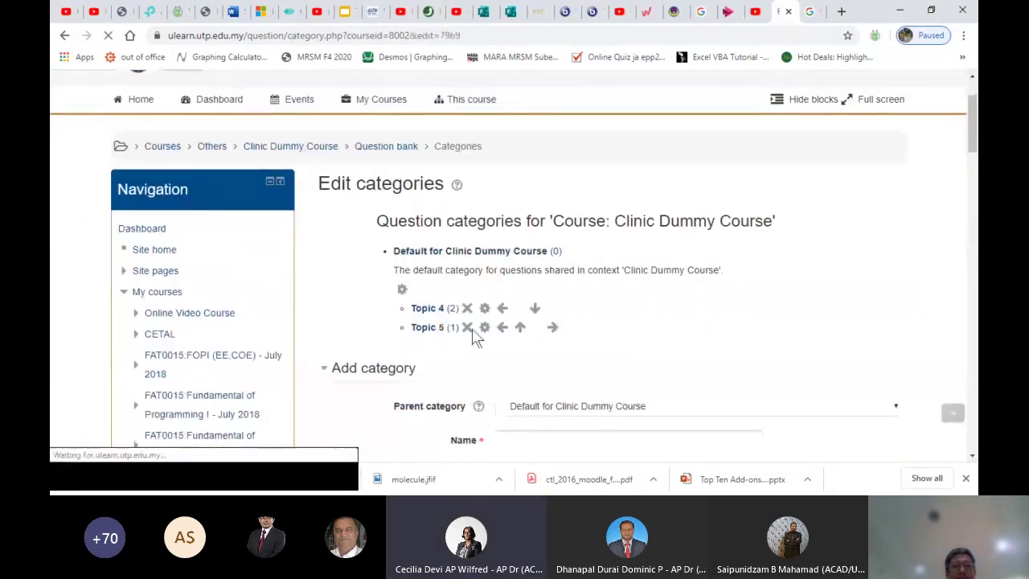
pyautogui.scroll(-3, 575, 384)
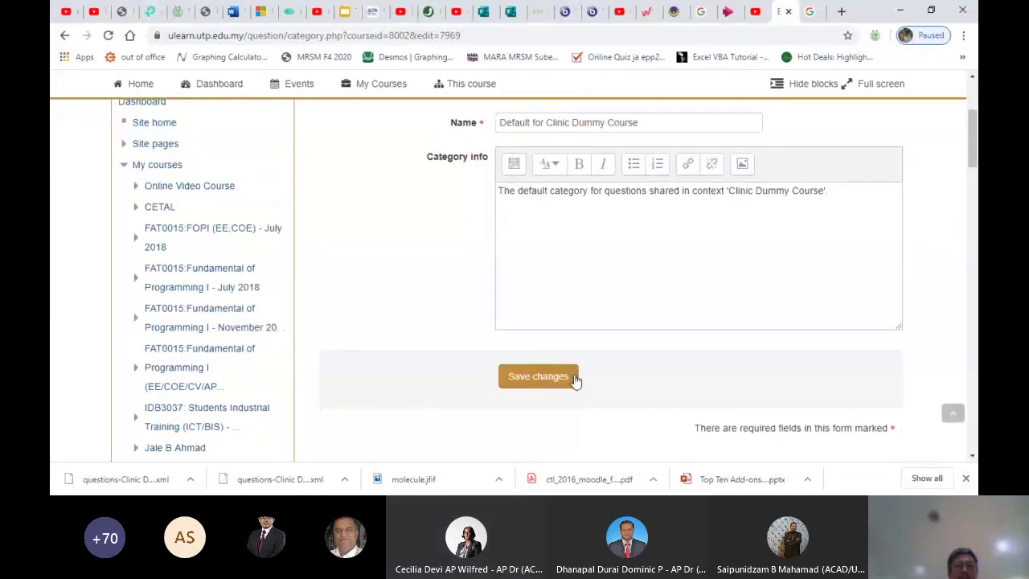
pyautogui.scroll(2, 575, 382)
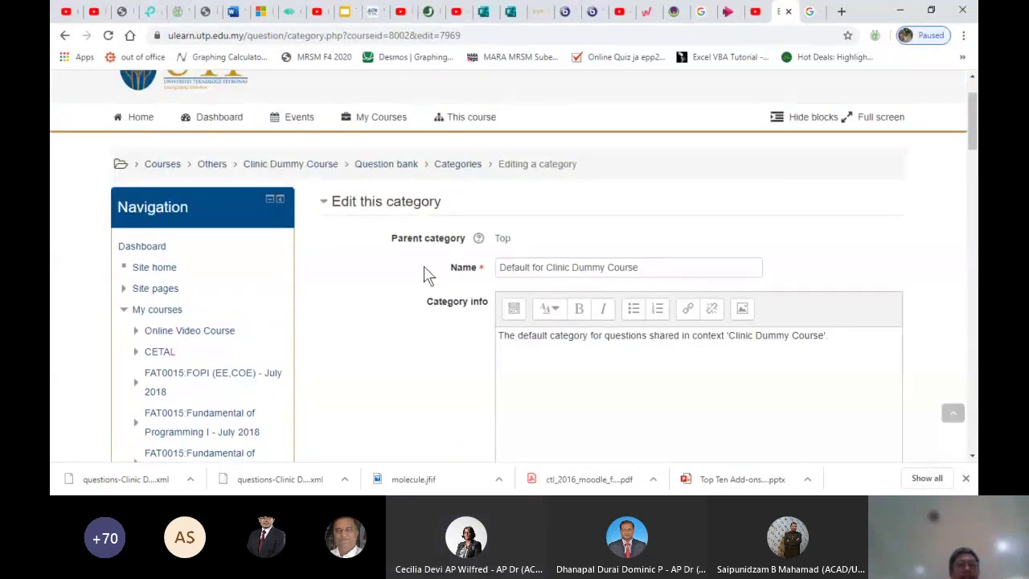
pyautogui.scroll(-15, 424, 269)
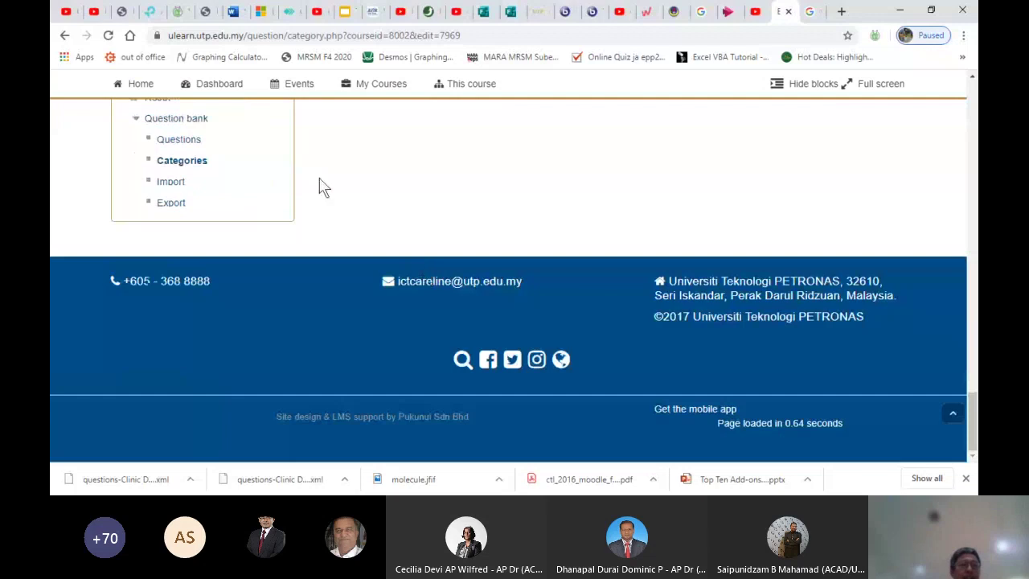
# Visit the question list, then return to Categories showing Topic 4 (2) and Topic 5 (1) under Default
pyautogui.click(178, 143)
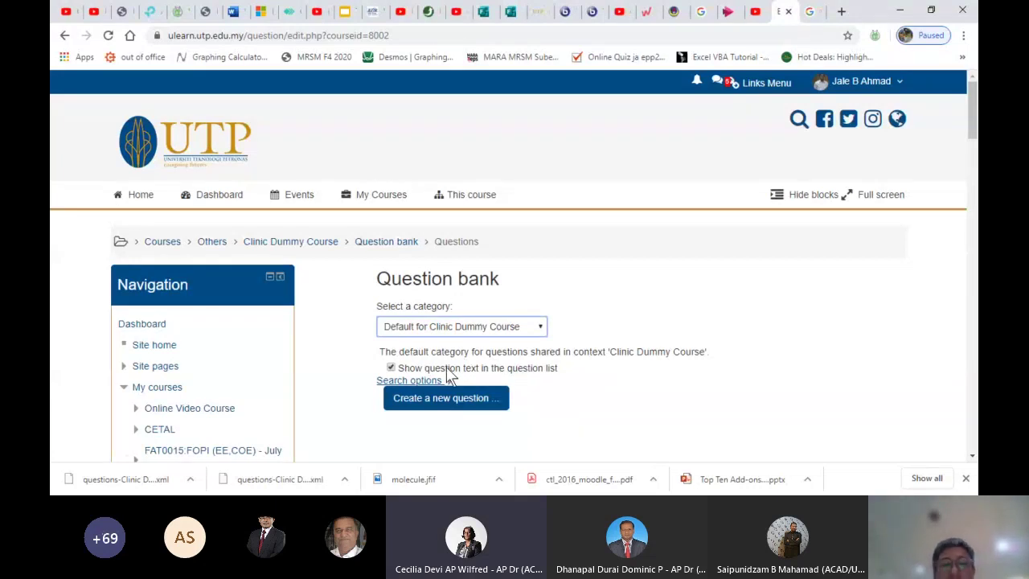
pyautogui.click(561, 408)
pyautogui.scroll(-15, 561, 408)
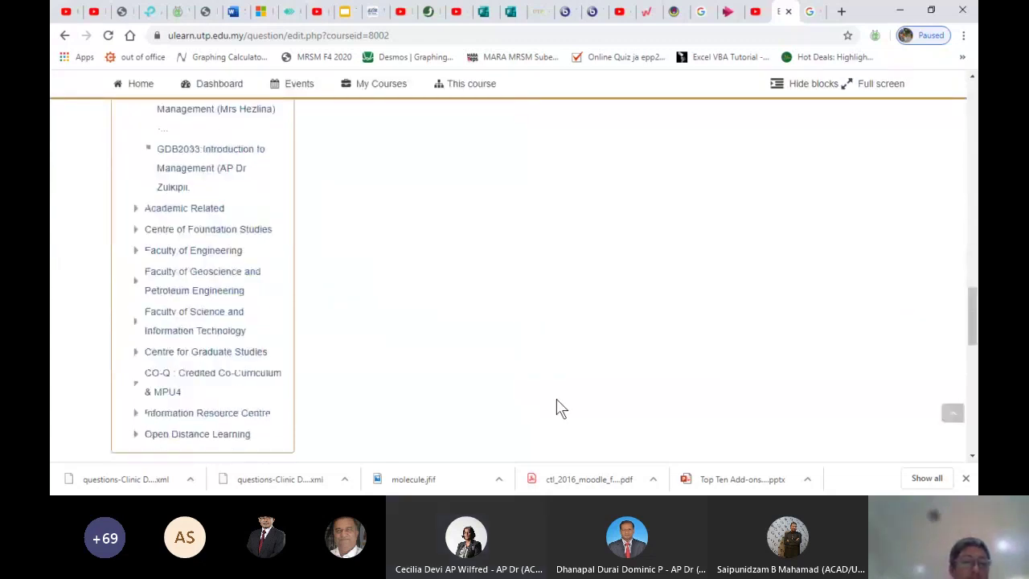
pyautogui.scroll(-5, 561, 408)
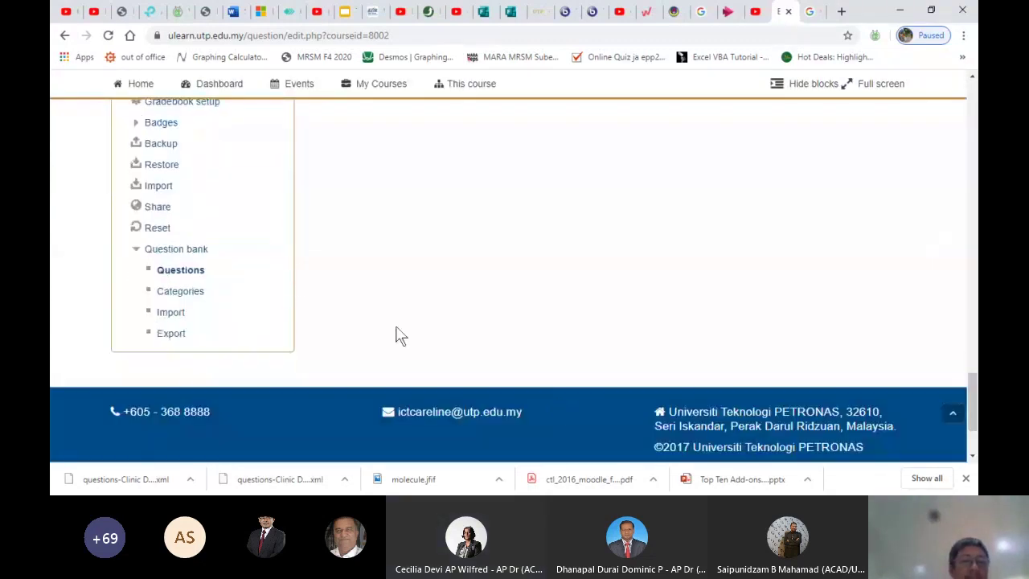
pyautogui.click(193, 295)
pyautogui.scroll(-3, 502, 310)
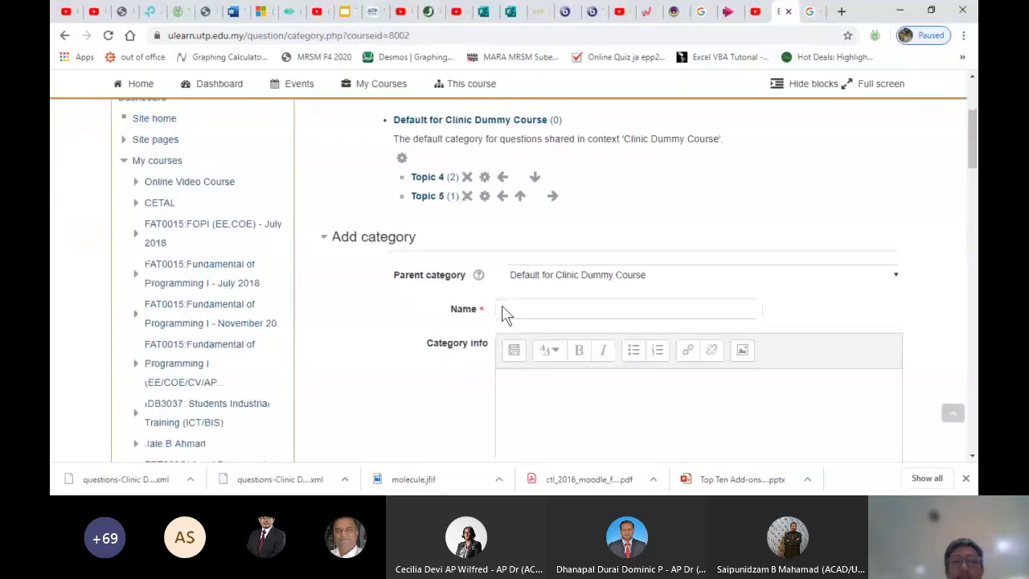
# Begin deleting Topic 4, then abandon it and open the Clinic Dummy Course question list
pyautogui.click(467, 171)
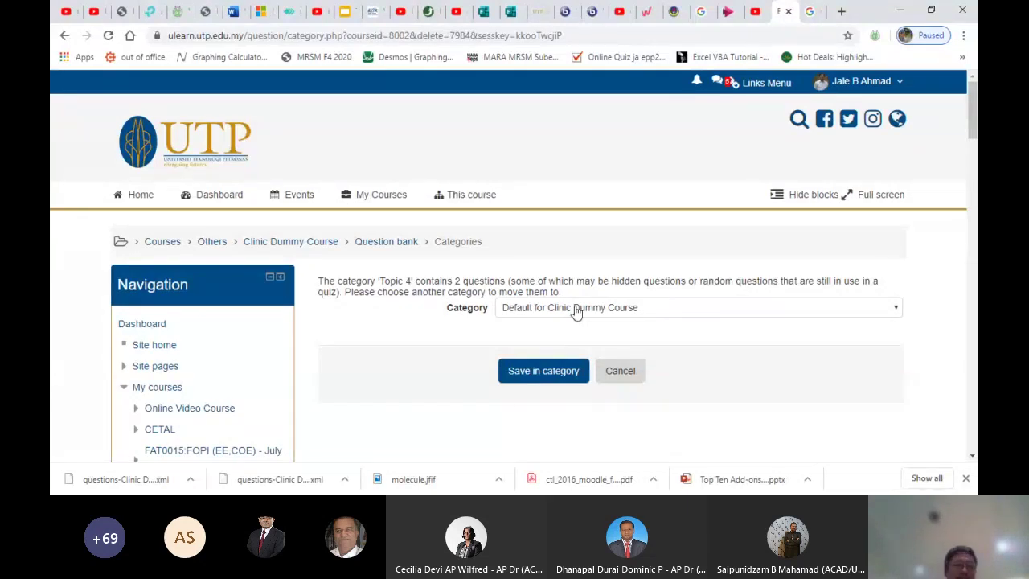
pyautogui.scroll(-7, 273, 200)
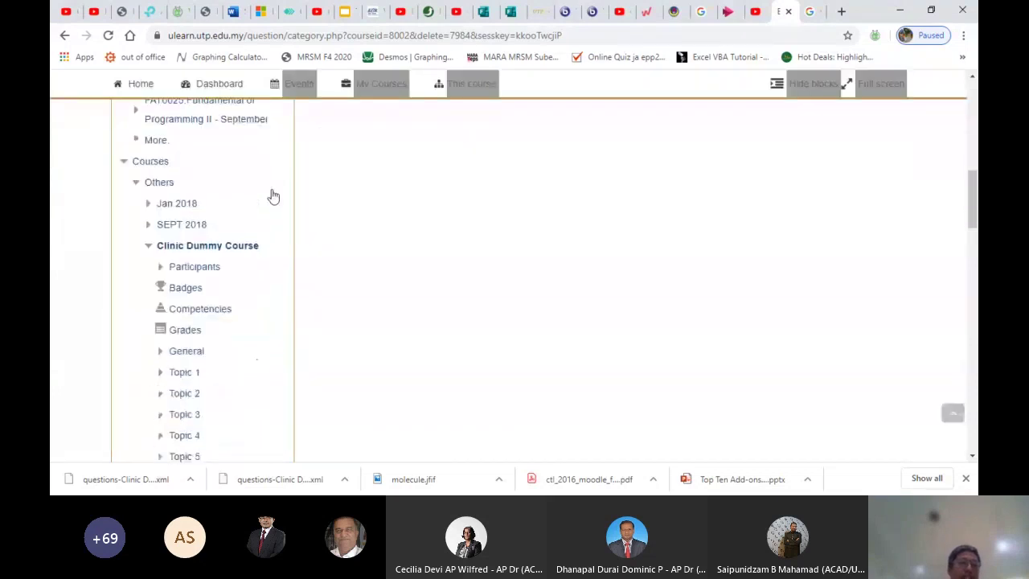
pyautogui.scroll(-10, 274, 196)
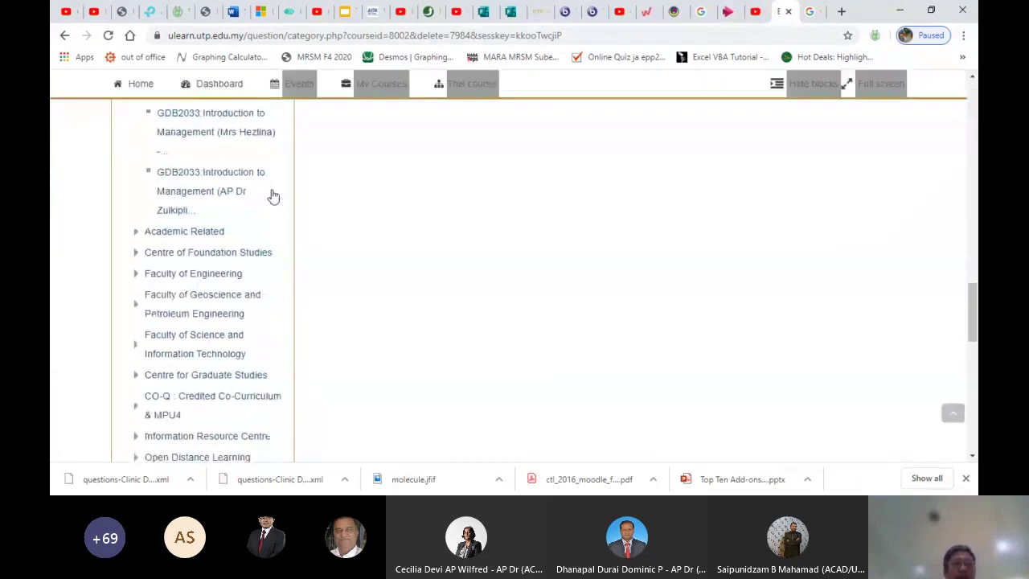
pyautogui.scroll(-10, 274, 197)
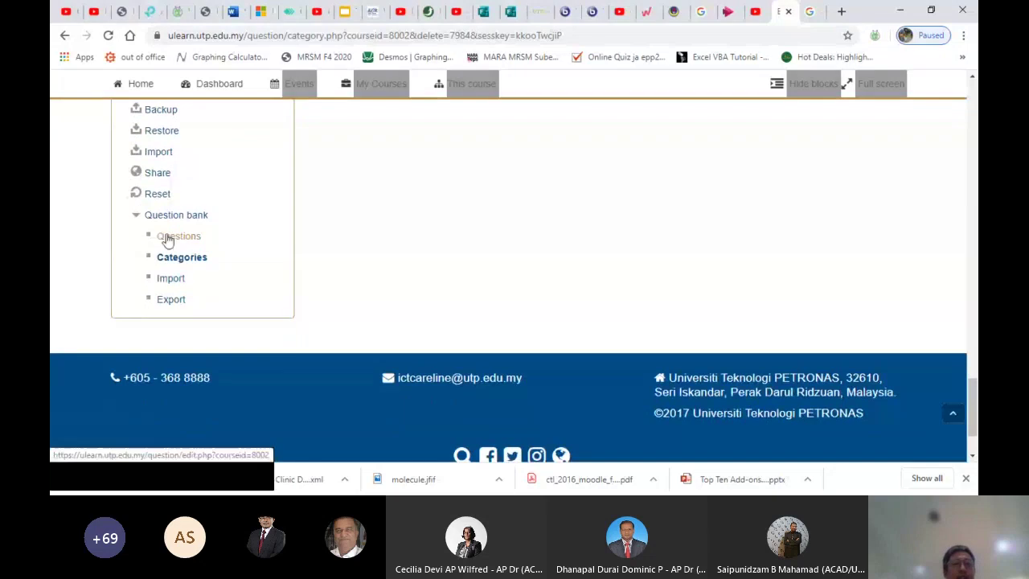
pyautogui.click(167, 238)
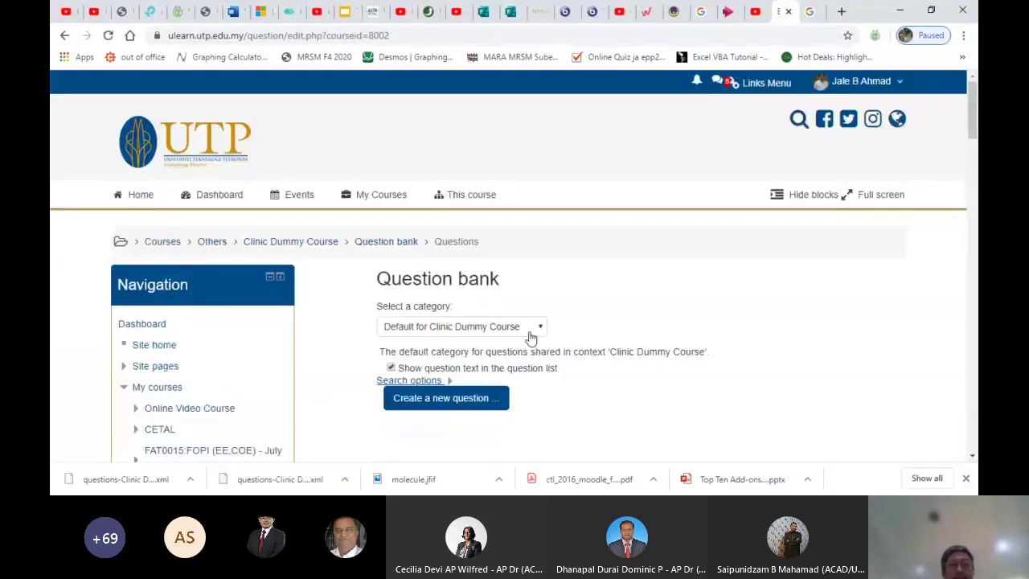
pyautogui.scroll(-1, 530, 338)
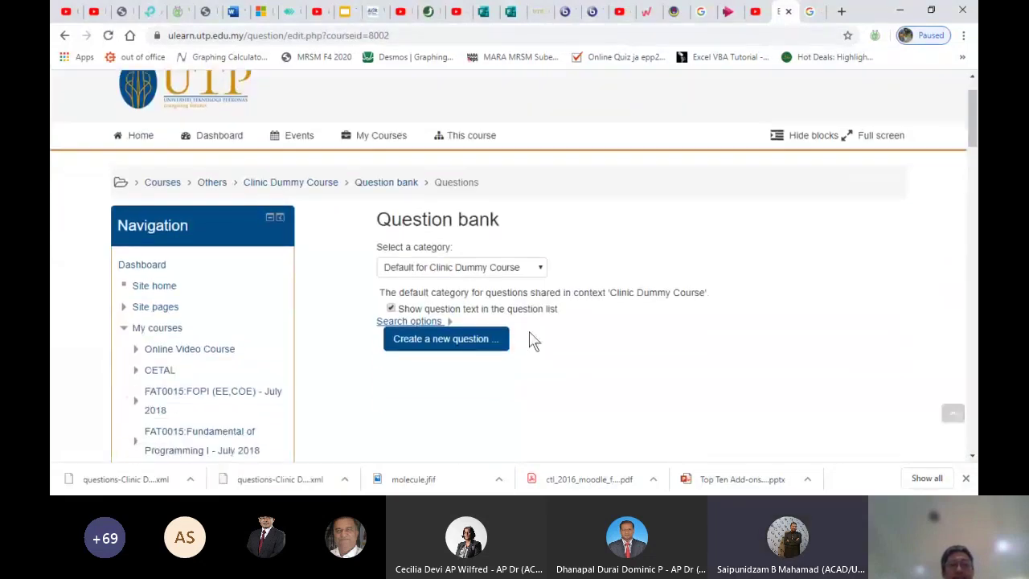
# Delete questions T4_MCQ1 and T4_MCQ2 from the Topic 4 category
pyautogui.click(452, 296)
pyautogui.scroll(-3, 627, 343)
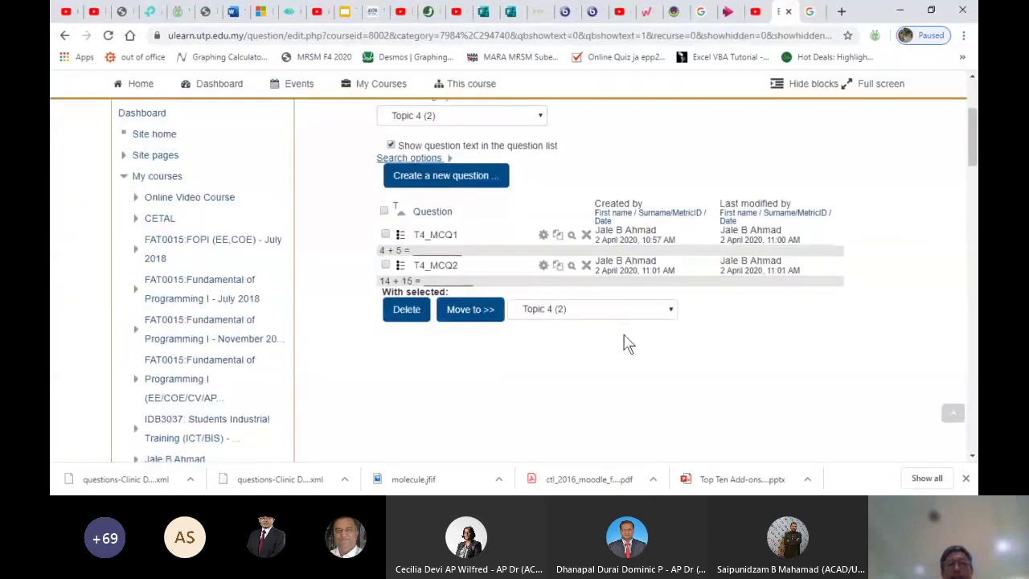
pyautogui.click(586, 235)
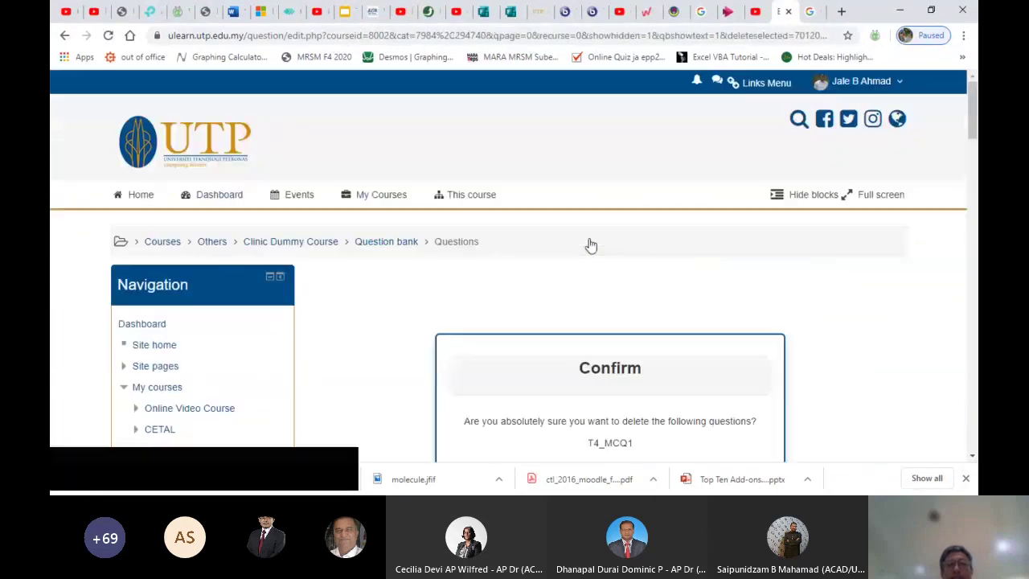
pyautogui.scroll(-4, 588, 243)
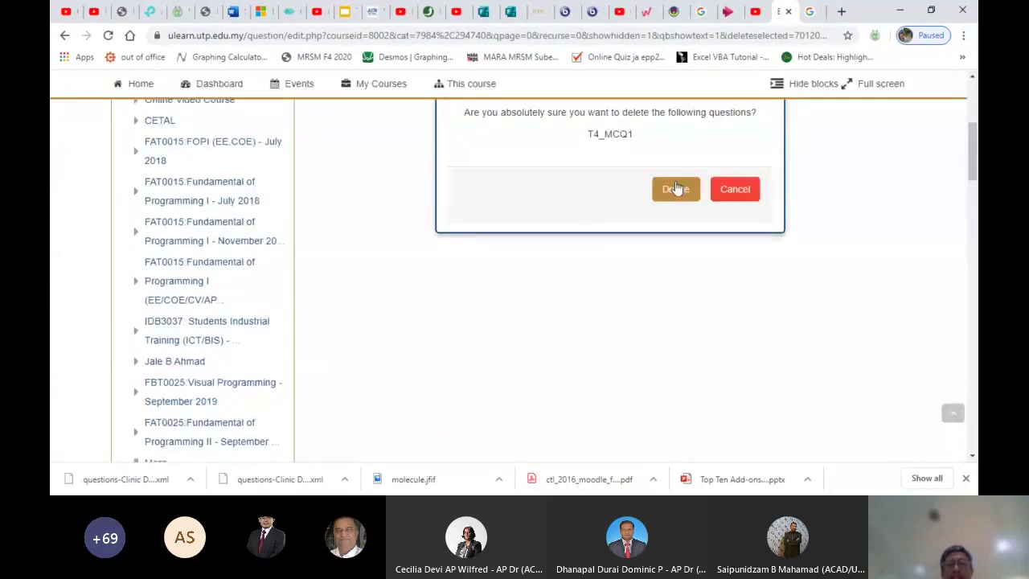
pyautogui.click(675, 188)
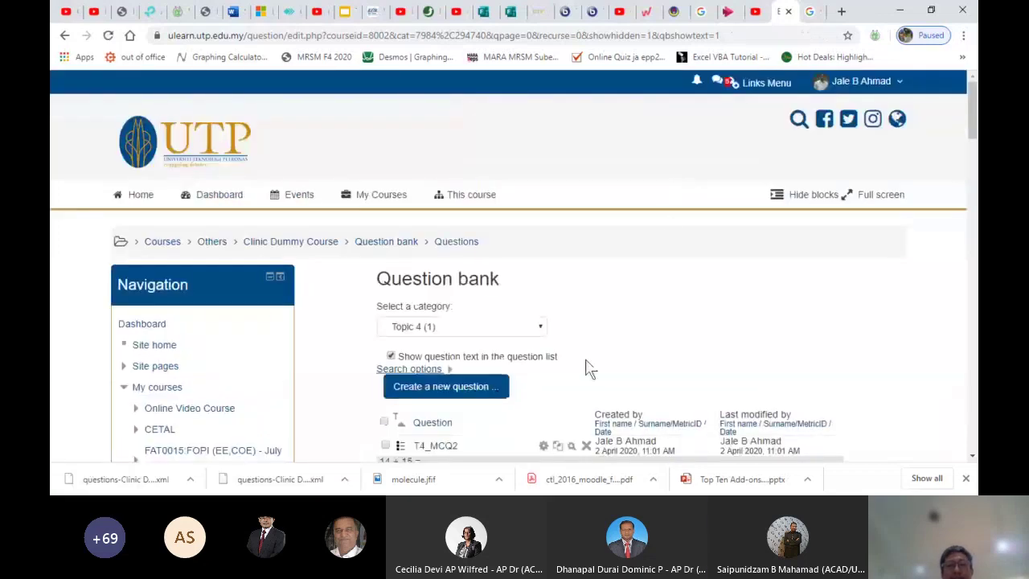
pyautogui.click(585, 446)
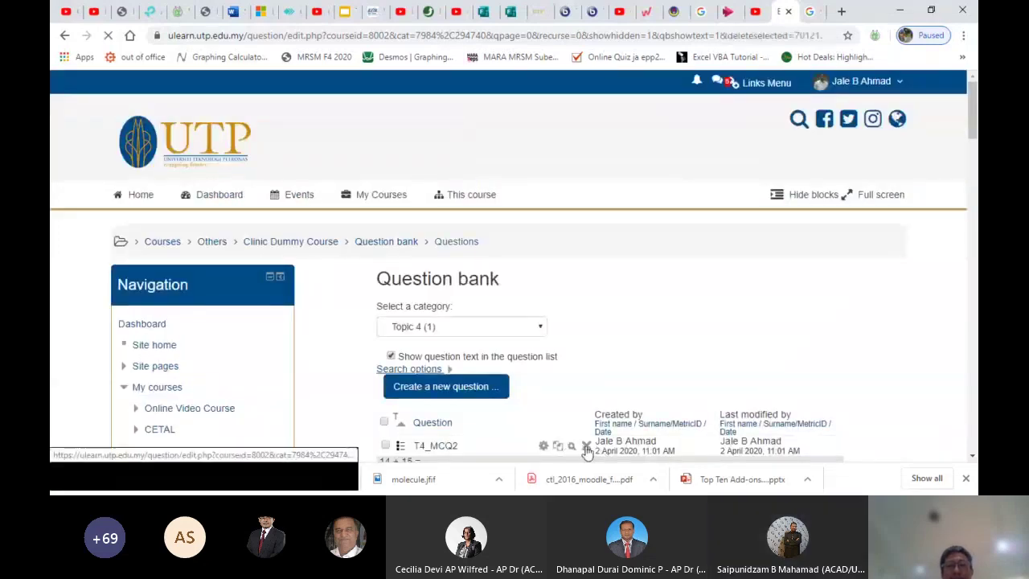
pyautogui.scroll(-2, 651, 421)
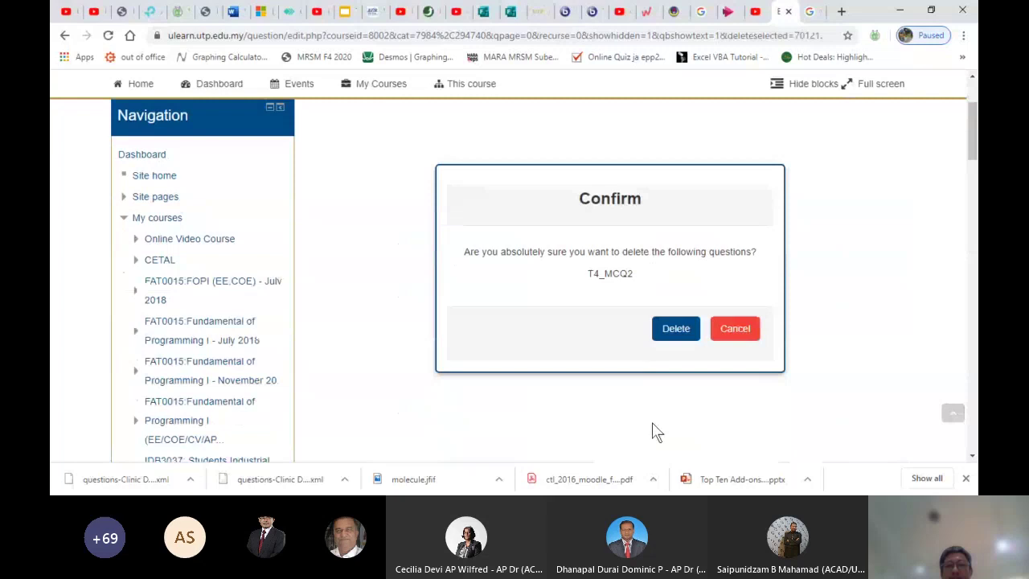
pyautogui.click(681, 324)
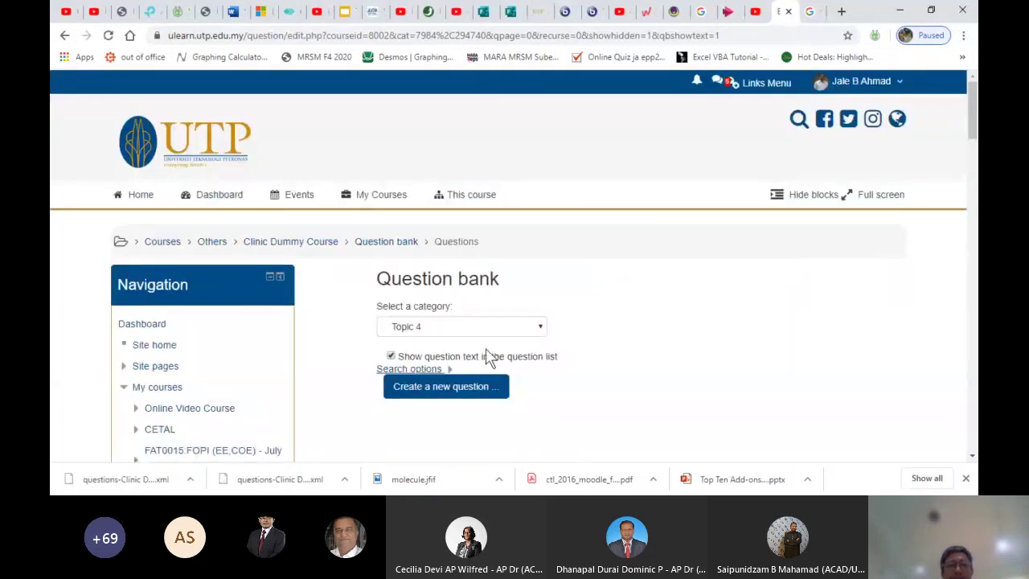
# Switch to the Topic 5 category and delete question T5_ESS1
pyautogui.press('Down')
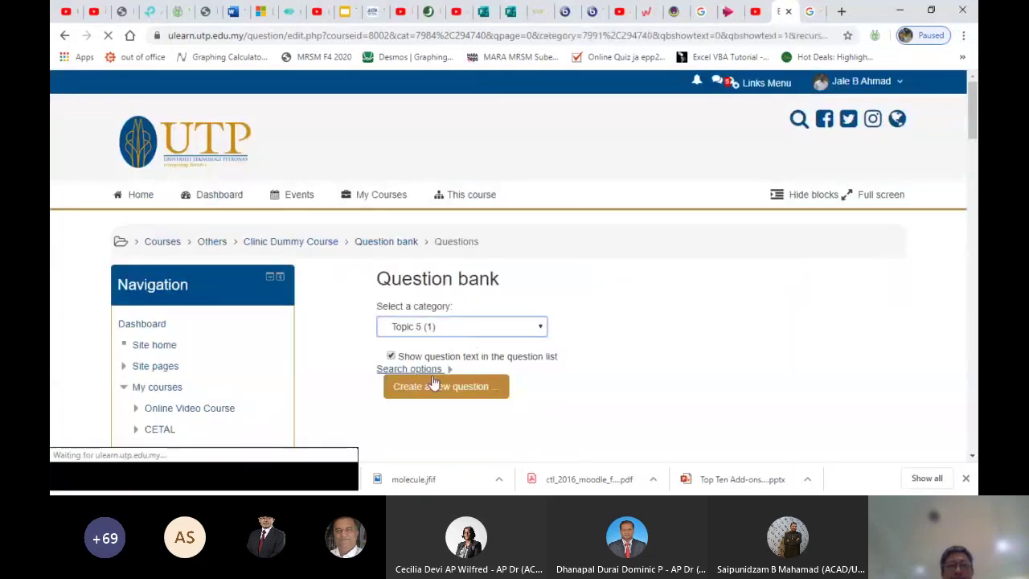
pyautogui.scroll(-2, 582, 304)
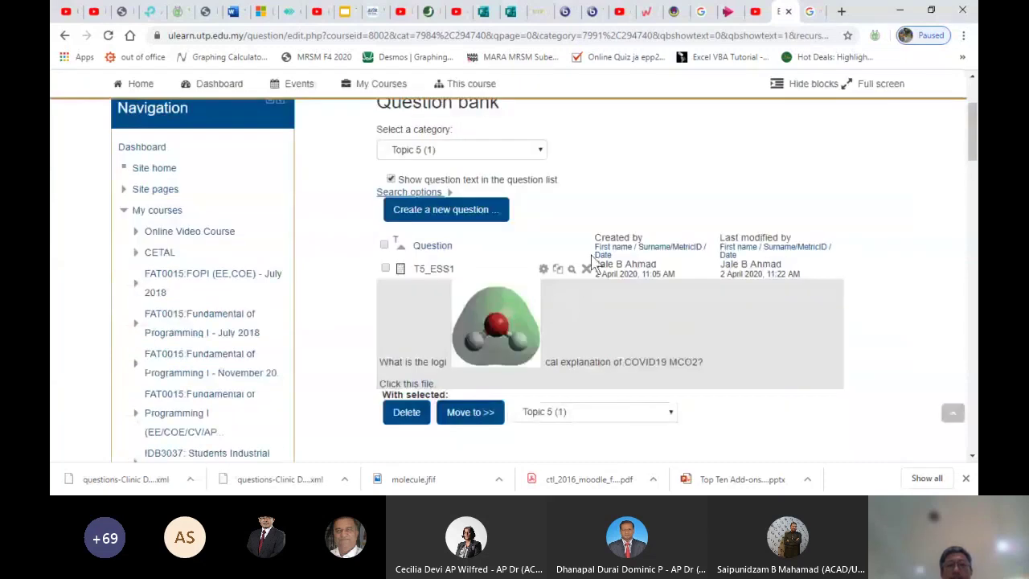
pyautogui.click(586, 268)
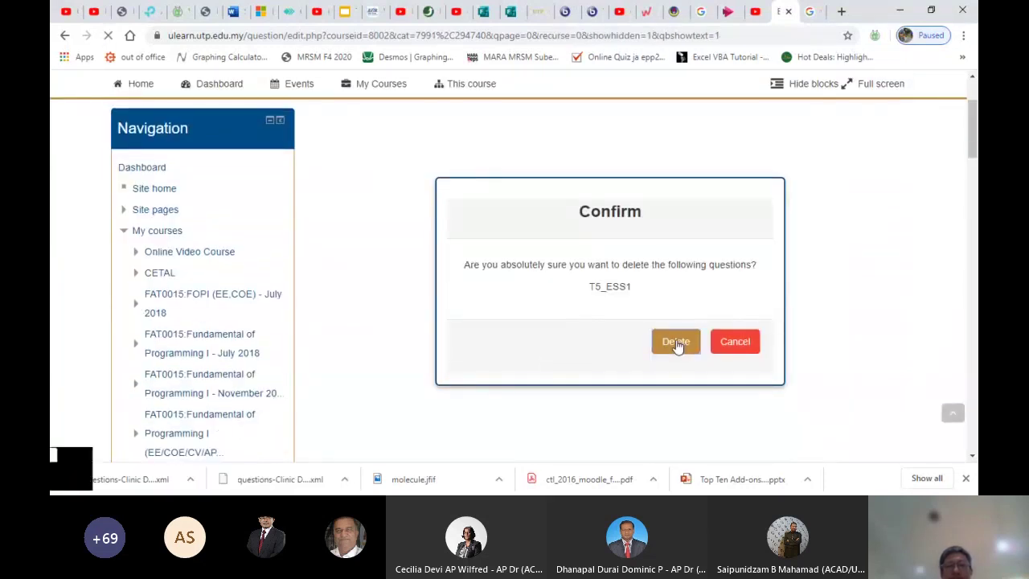
pyautogui.click(676, 341)
pyautogui.scroll(-15, 675, 346)
pyautogui.scroll(-8, 677, 347)
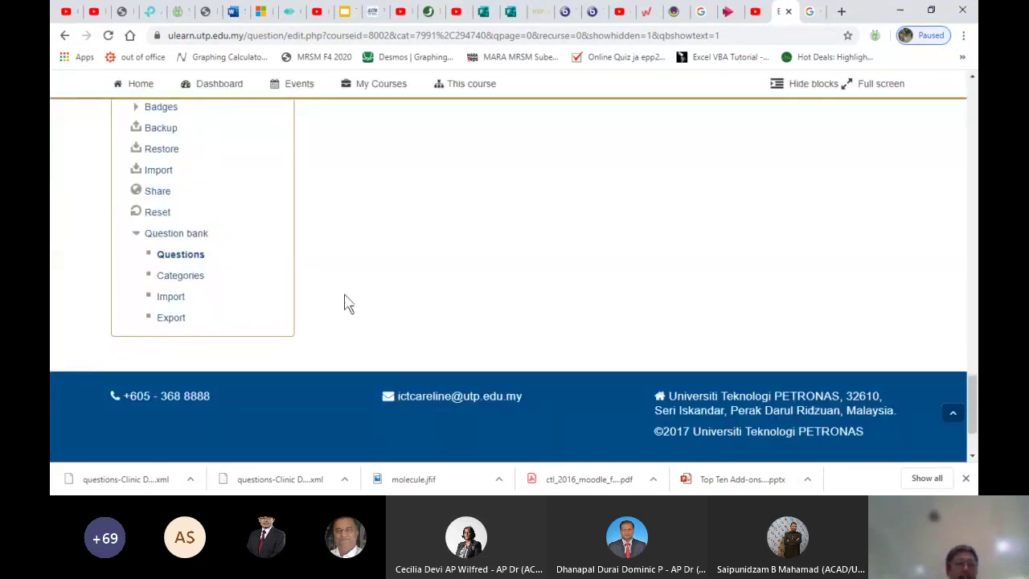
# Delete the Topic 4 and Topic 5 question categories
pyautogui.click(164, 278)
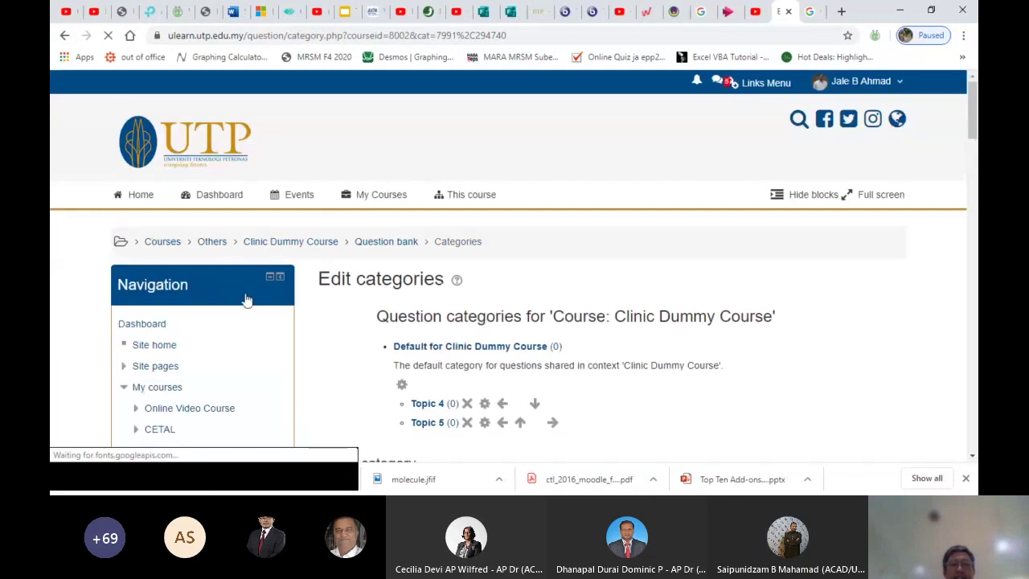
pyautogui.click(468, 410)
pyautogui.click(468, 404)
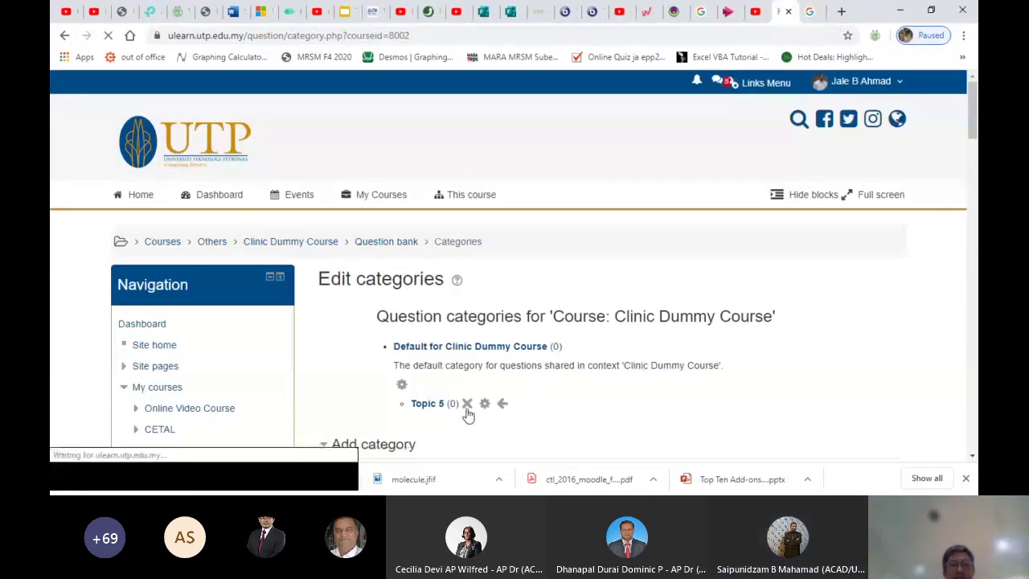
# Open the editing page of the Default for Clinic Dummy Course category
pyautogui.click(421, 347)
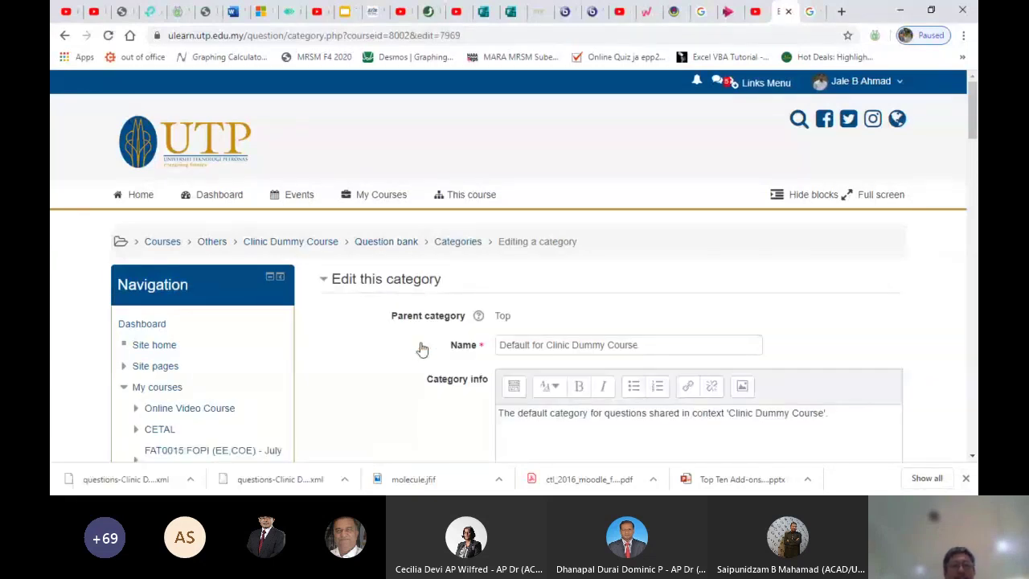
pyautogui.scroll(-20, 422, 349)
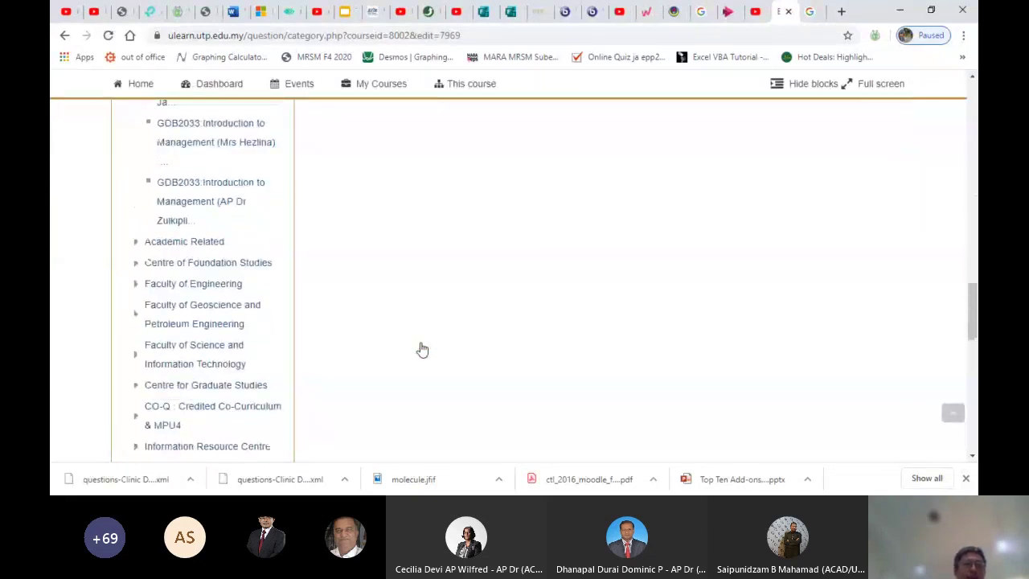
pyautogui.scroll(-5, 421, 348)
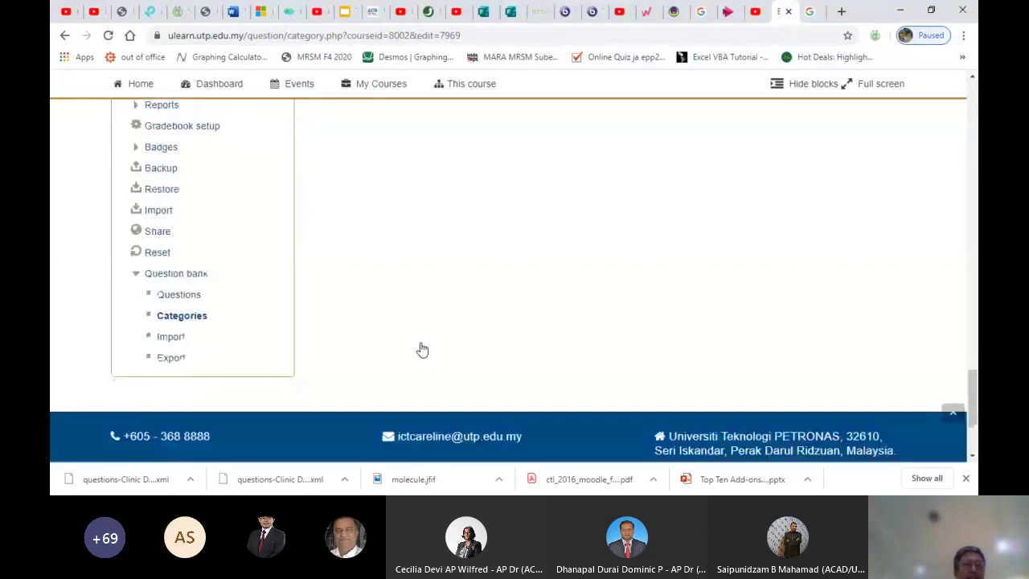
# Open Import questions with Moodle XML format and browse the computer for a file
pyautogui.click(176, 299)
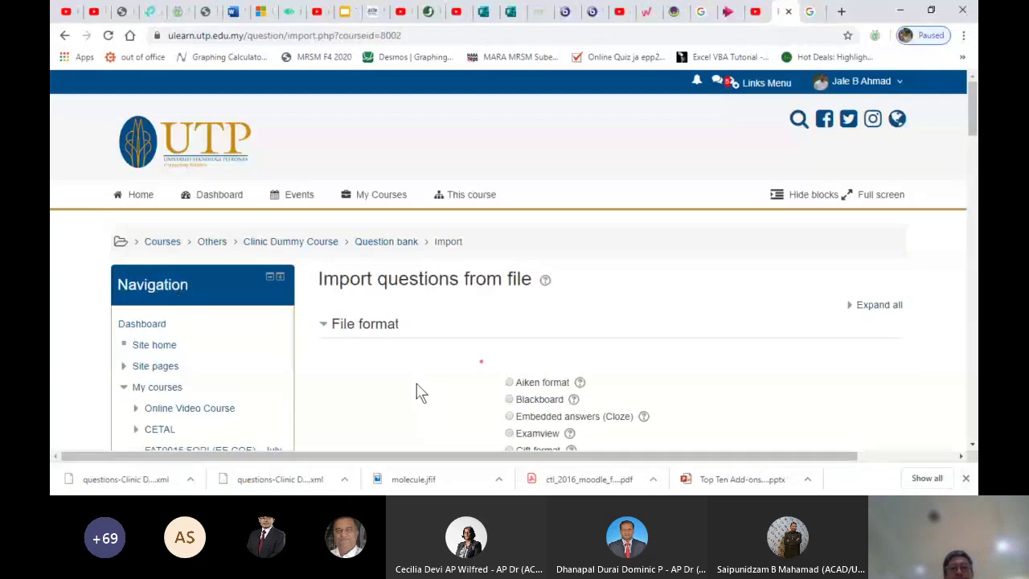
pyautogui.scroll(-1, 701, 384)
pyautogui.scroll(-2, 701, 384)
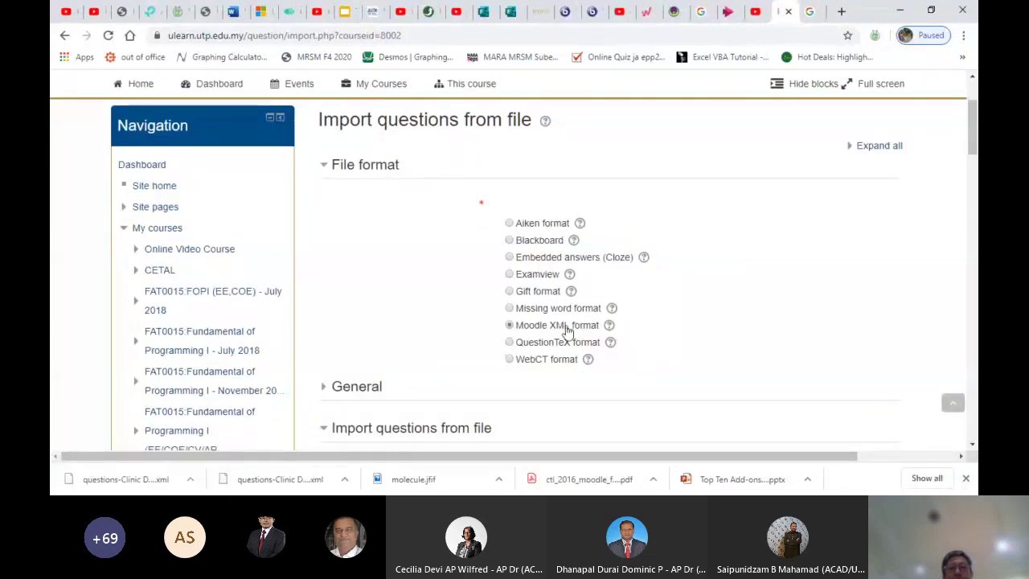
pyautogui.scroll(-3, 566, 329)
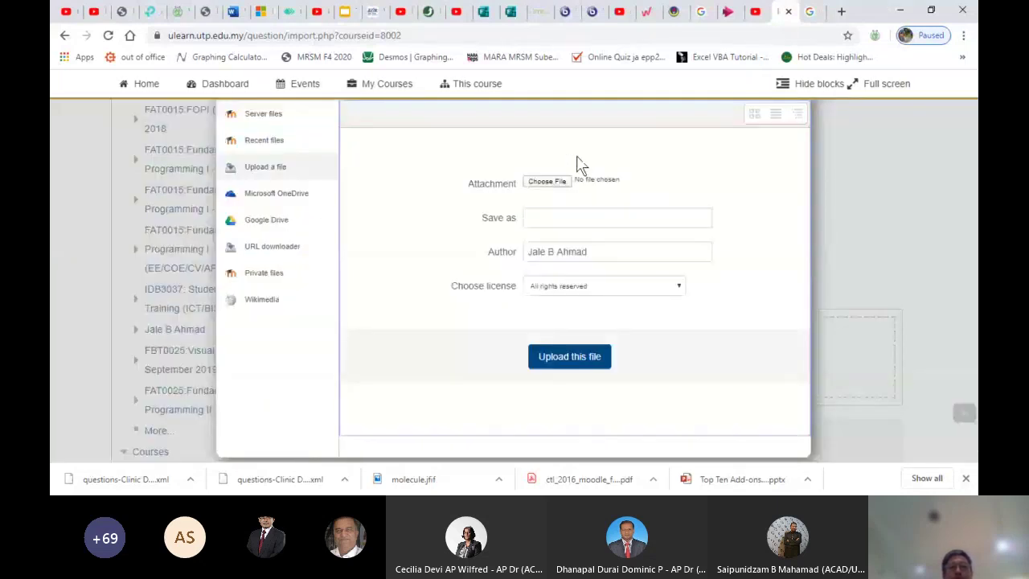
pyautogui.click(552, 183)
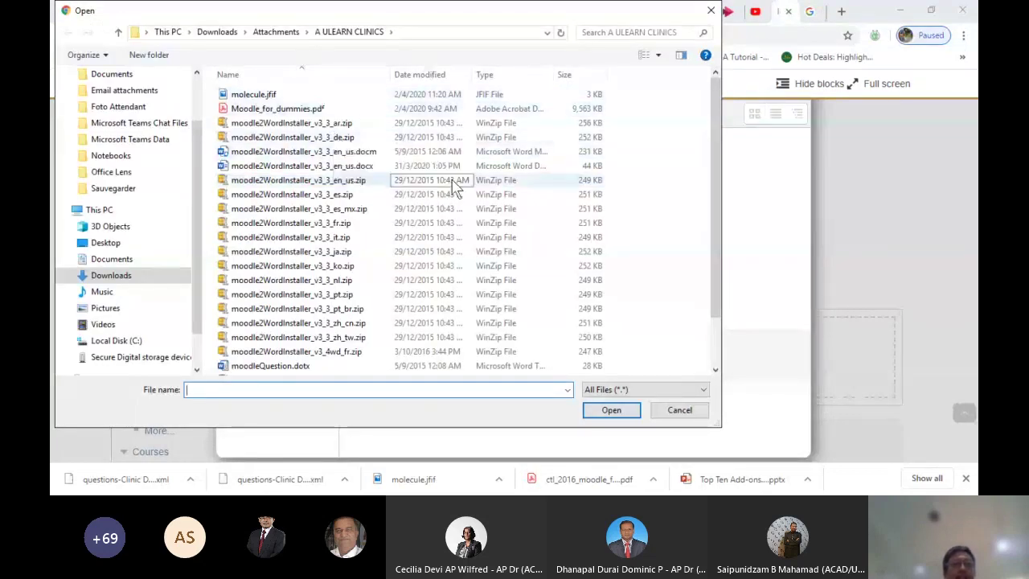
# Attach questions-Clinic Dummy Course-TEST 2-20200402-1129.xml from the A ULEARN CLINICS folder
pyautogui.moveTo(712, 264); pyautogui.dragTo(712, 318)
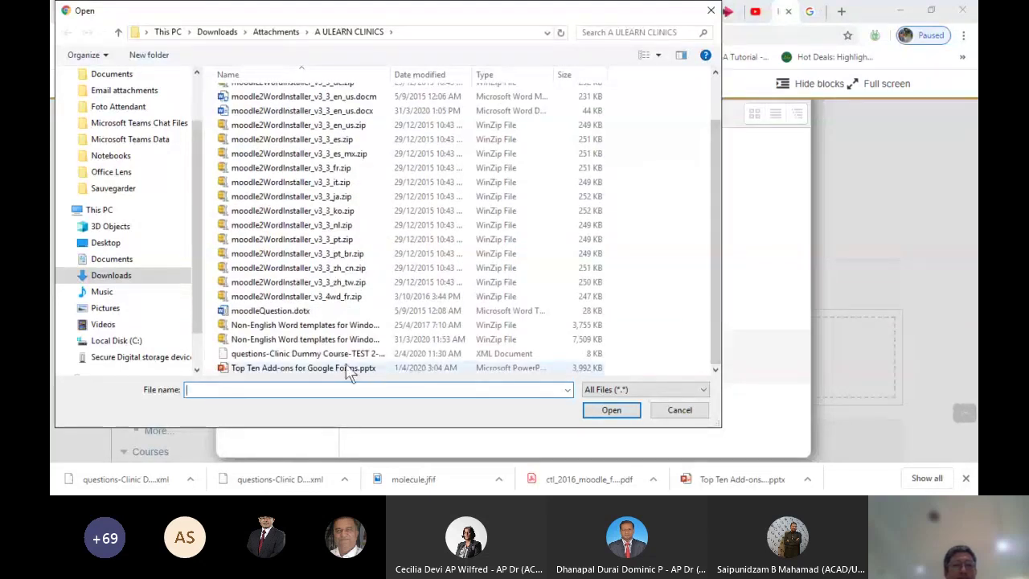
pyautogui.click(315, 360)
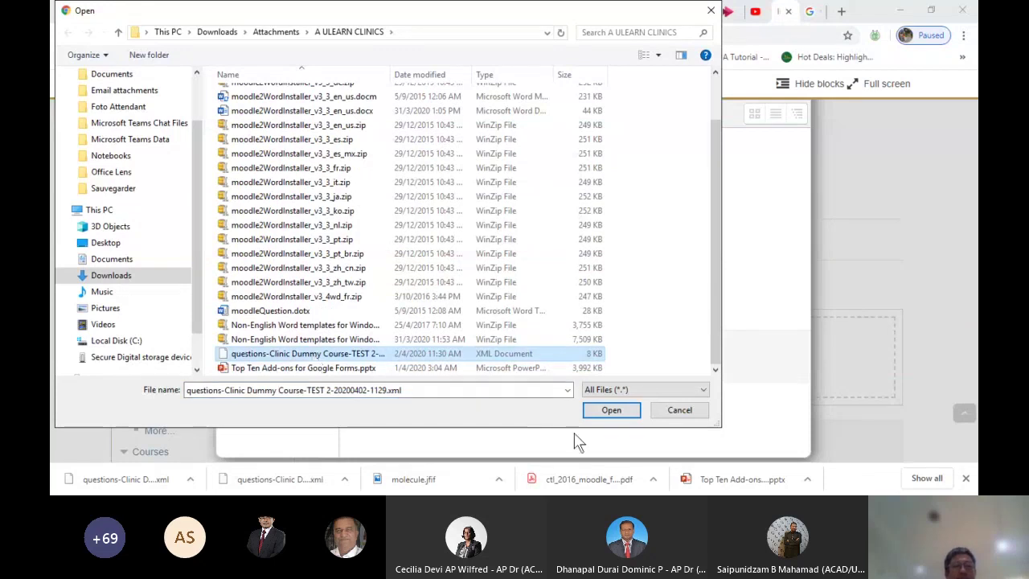
pyautogui.click(611, 411)
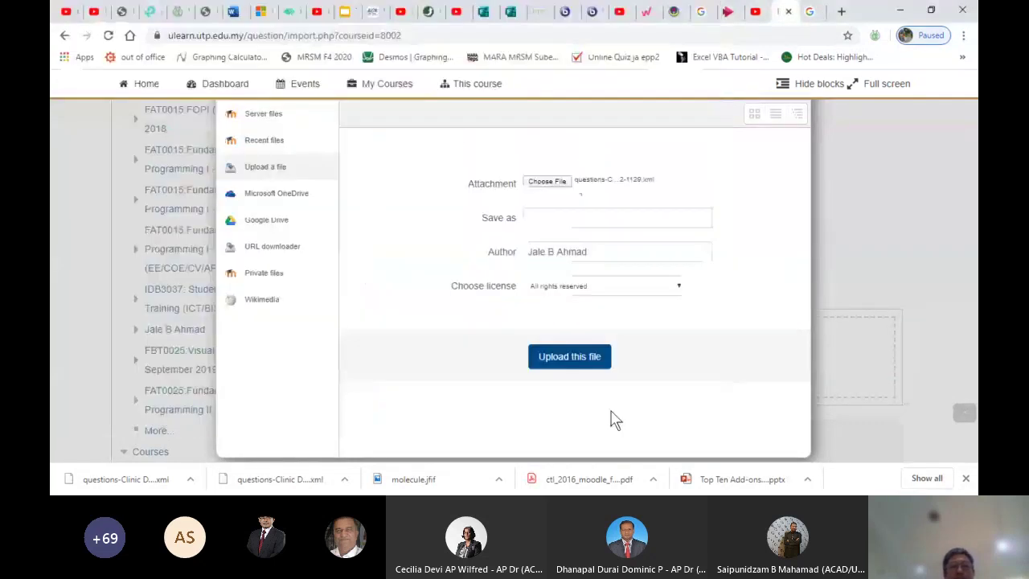
# Upload and import the XML file, restoring 3 questions including T4_MCQ1 and T4_MCQ2 in Topic 4
pyautogui.click(586, 356)
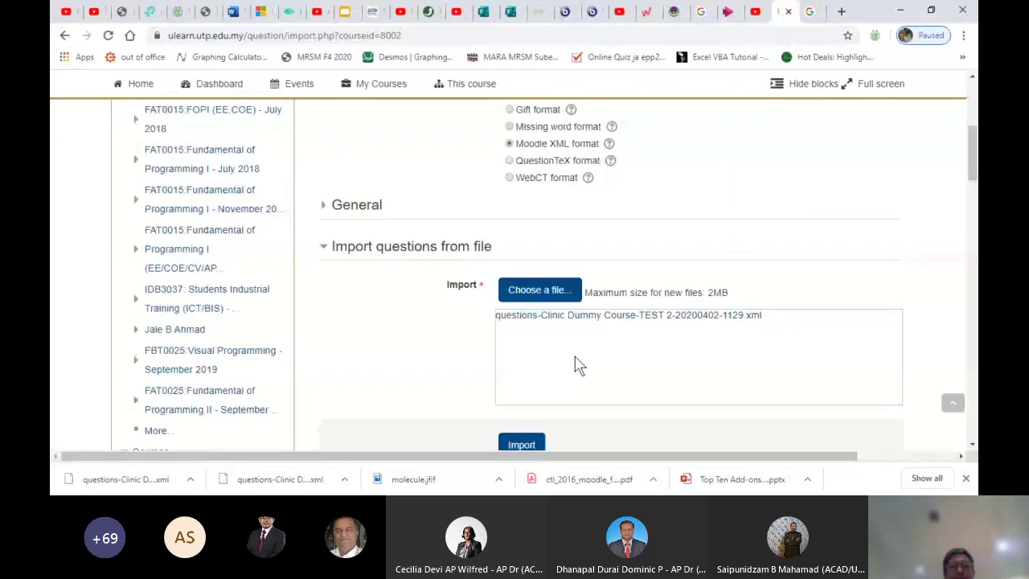
pyautogui.scroll(-1, 577, 364)
pyautogui.click(508, 390)
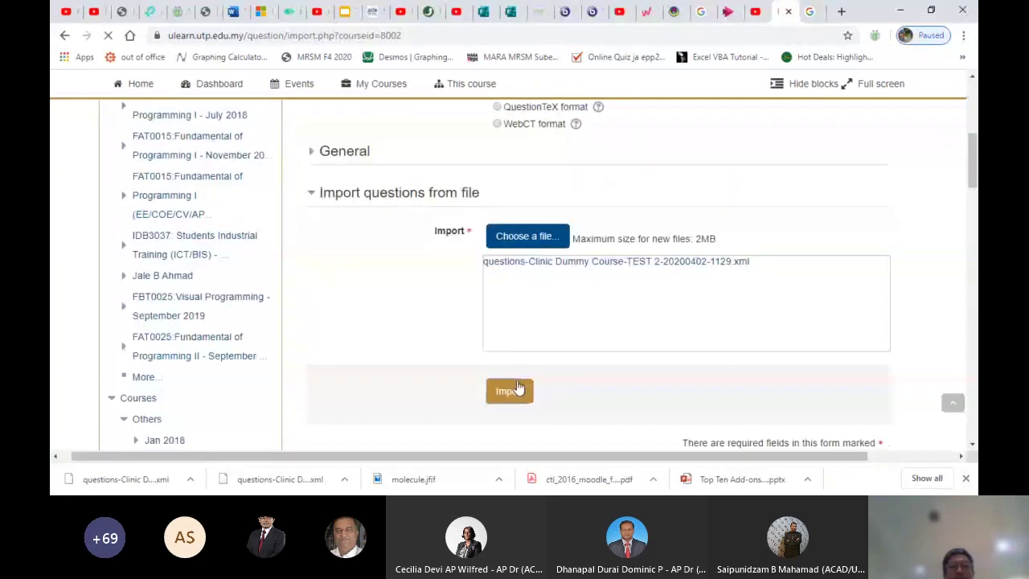
pyautogui.scroll(-1, 517, 385)
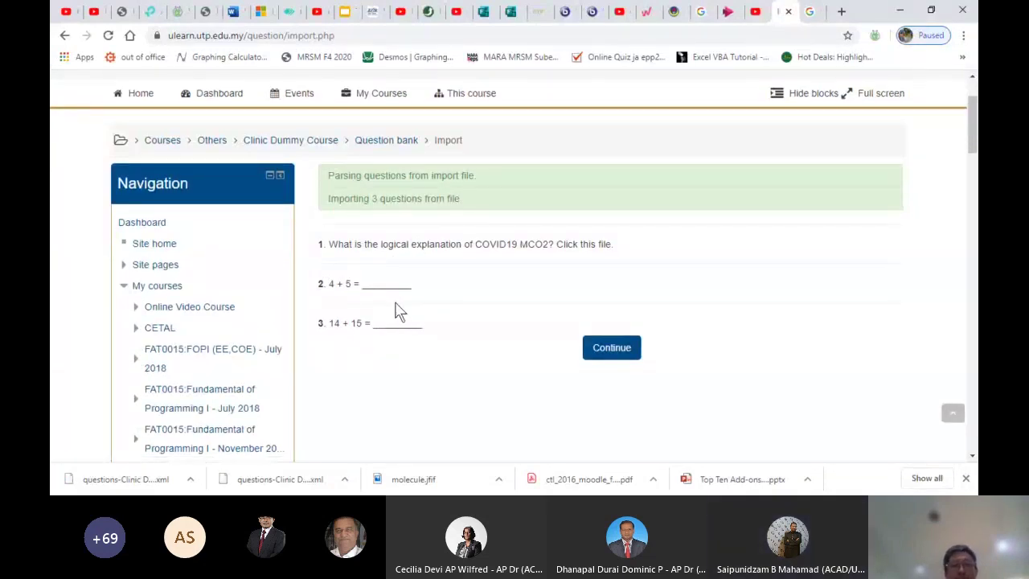
pyautogui.click(612, 348)
pyautogui.scroll(-2, 616, 352)
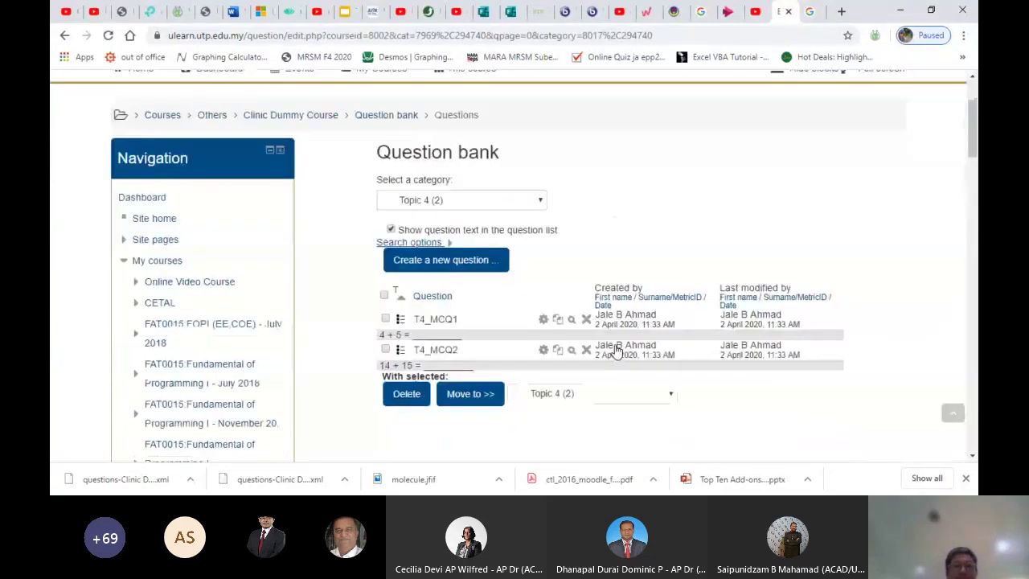
pyautogui.scroll(-1, 514, 177)
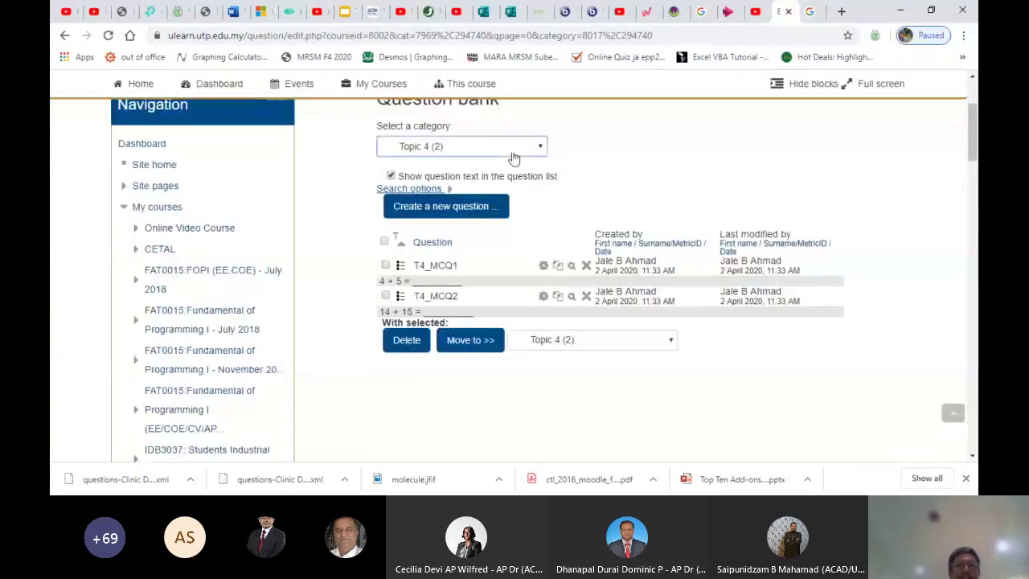
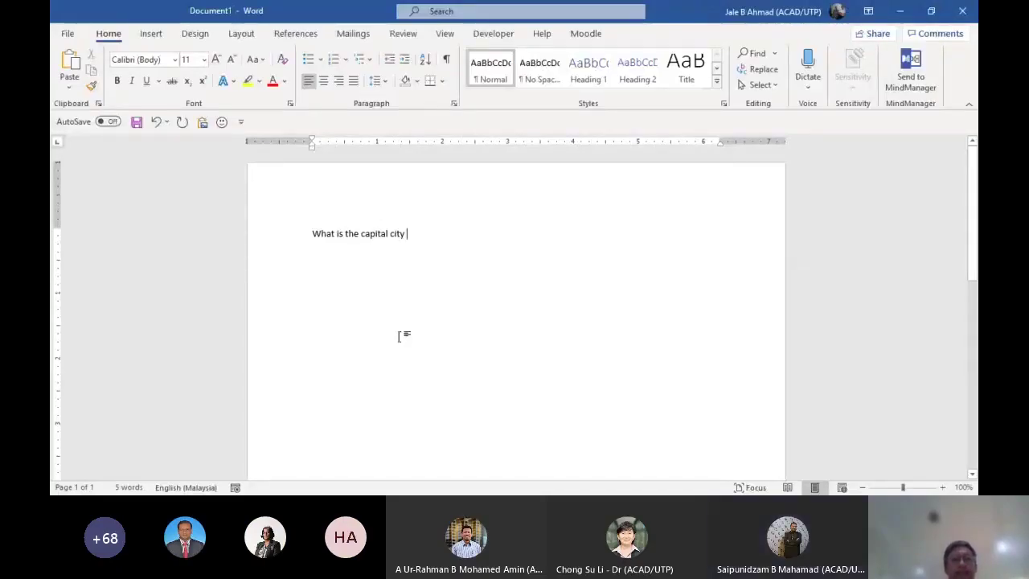
# Finish the question 'What is the capital city of Malaysia?' and add option A. Ipoh
pyautogui.keyDown('ctrl'); pyautogui.scroll(5, 542, 363); pyautogui.keyUp('ctrl')
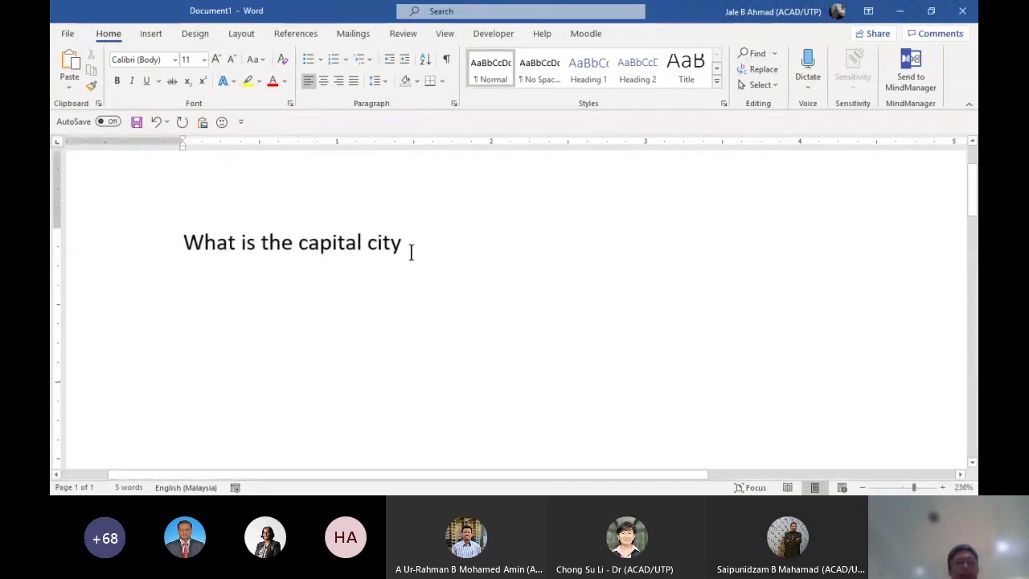
pyautogui.write('of ')
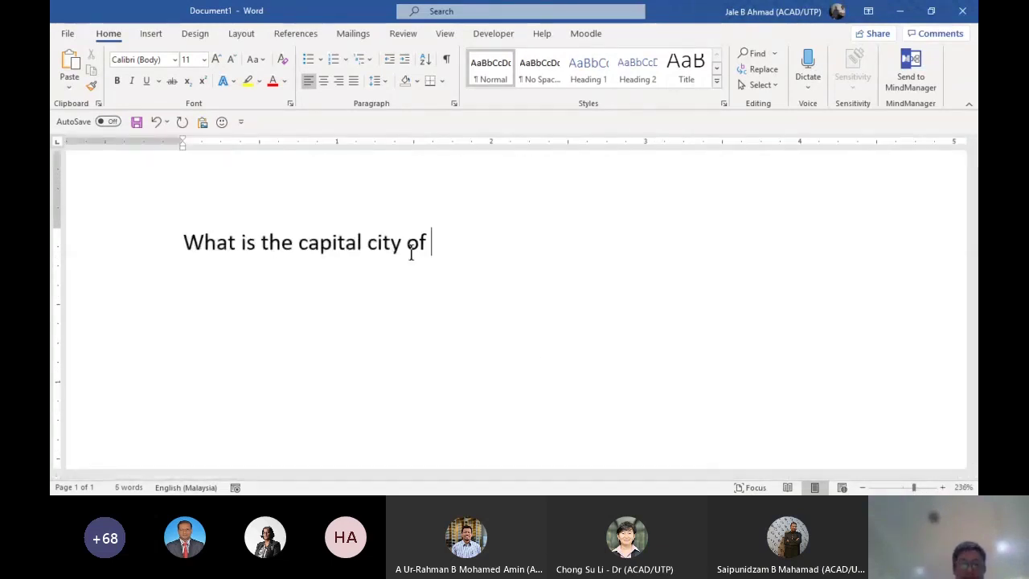
pyautogui.write('Malaysia?')
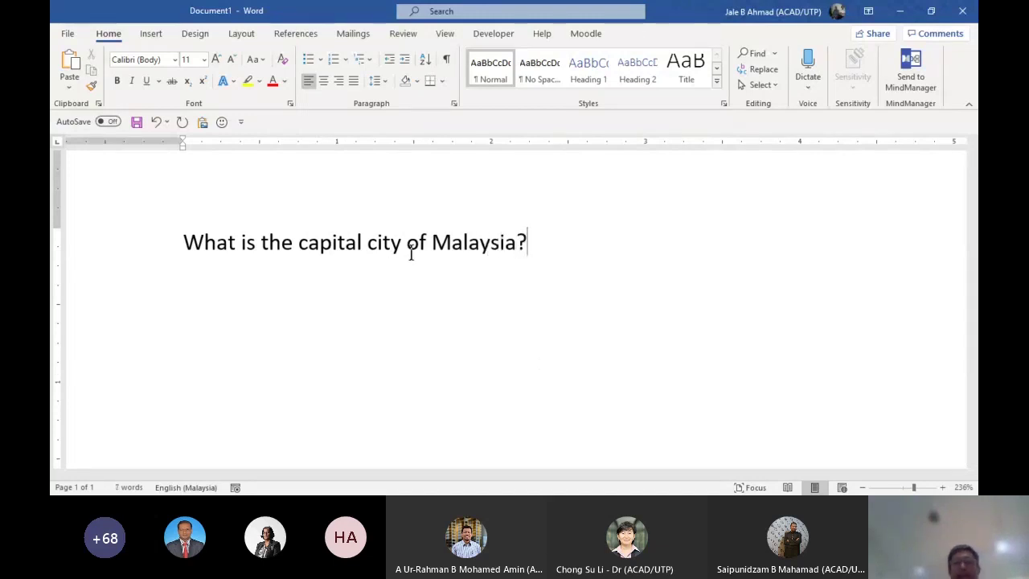
pyautogui.press('Return')
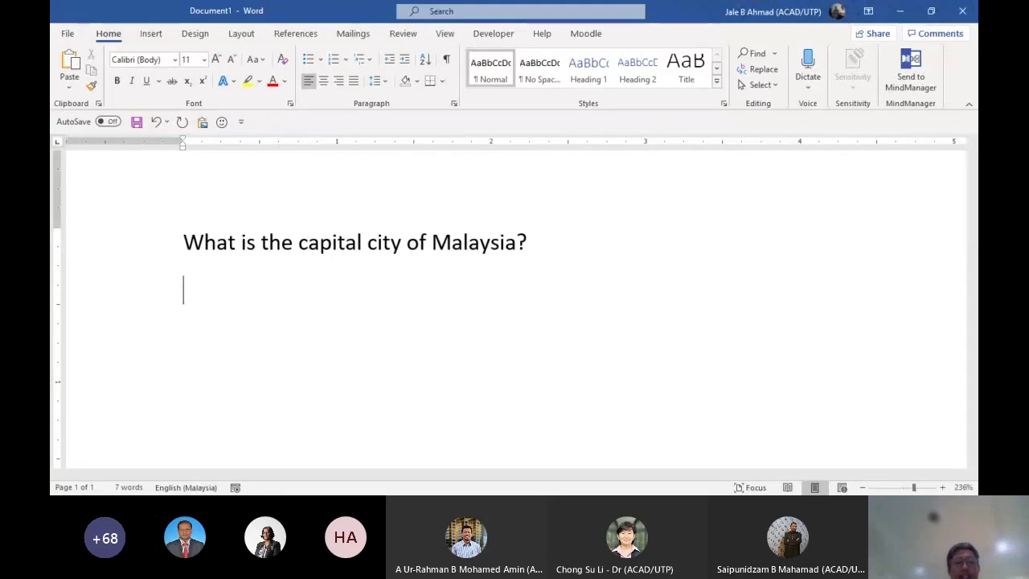
pyautogui.write('A')
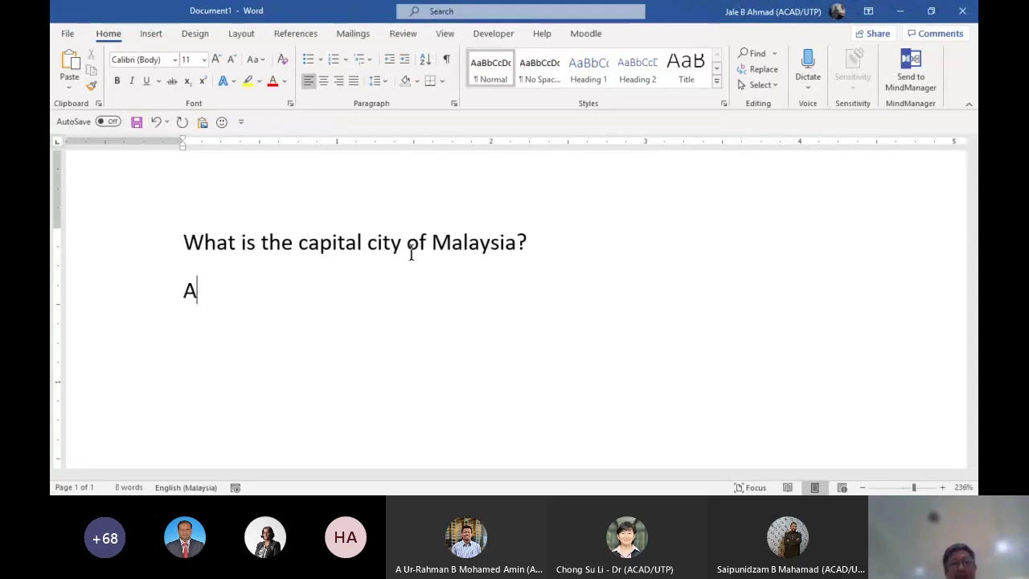
pyautogui.write('. ')
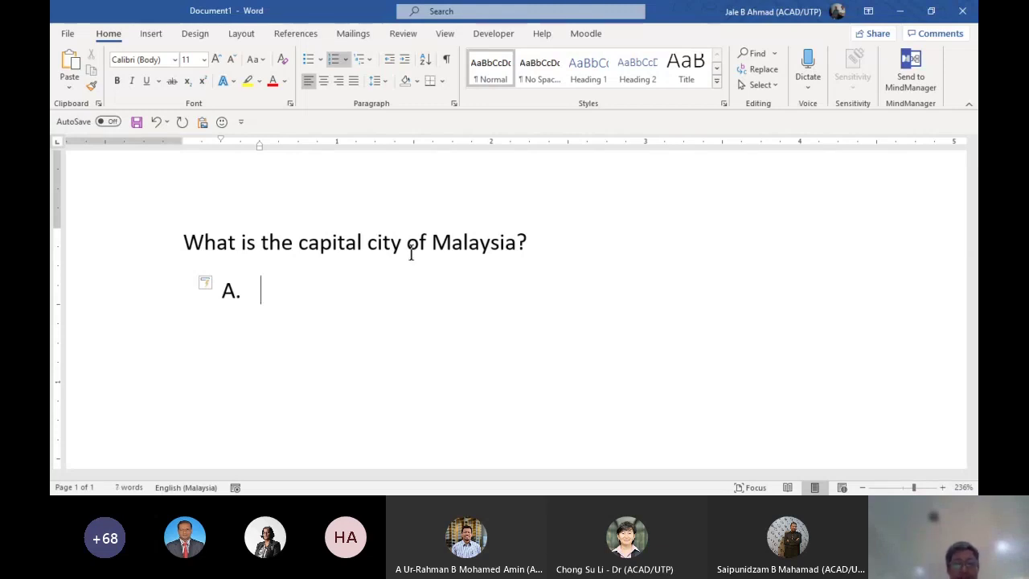
pyautogui.write('Ipoj')
pyautogui.press('BackSpace')
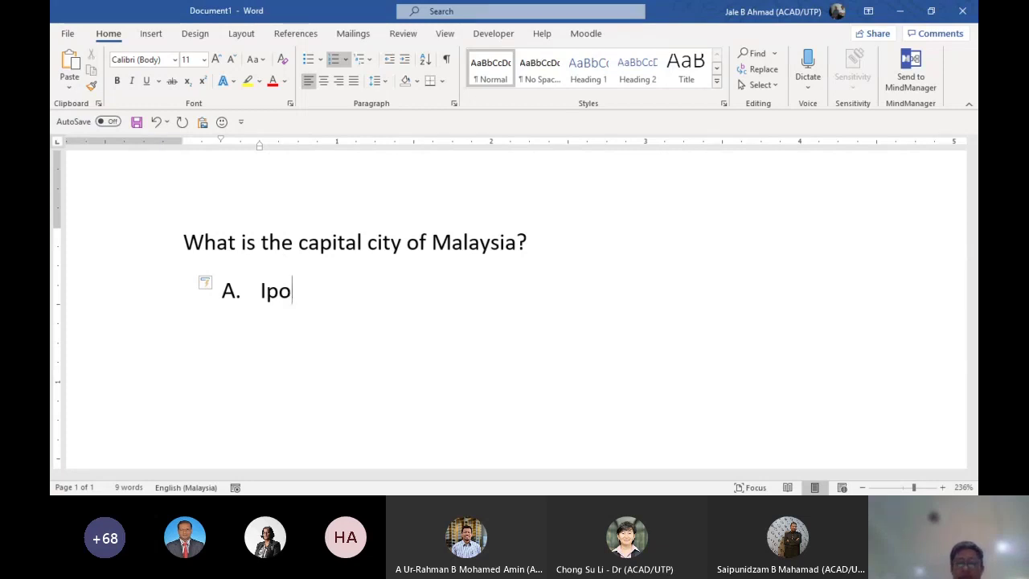
pyautogui.write('h')
# Add options Kota K, K Lumpur and Suzon, then an unnumbered 'ANSWER: C' line
pyautogui.press('Return')
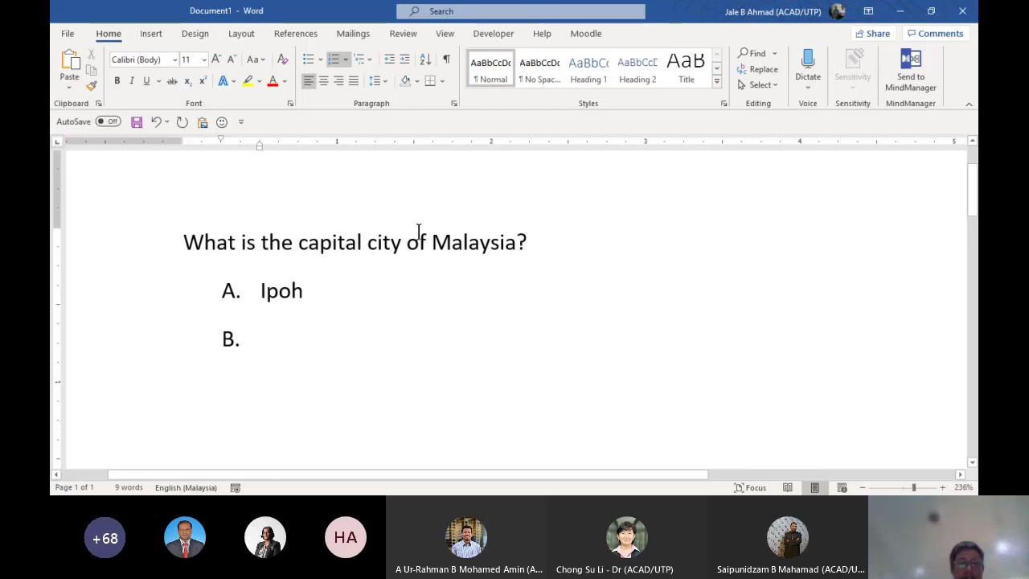
pyautogui.write('Kota K')
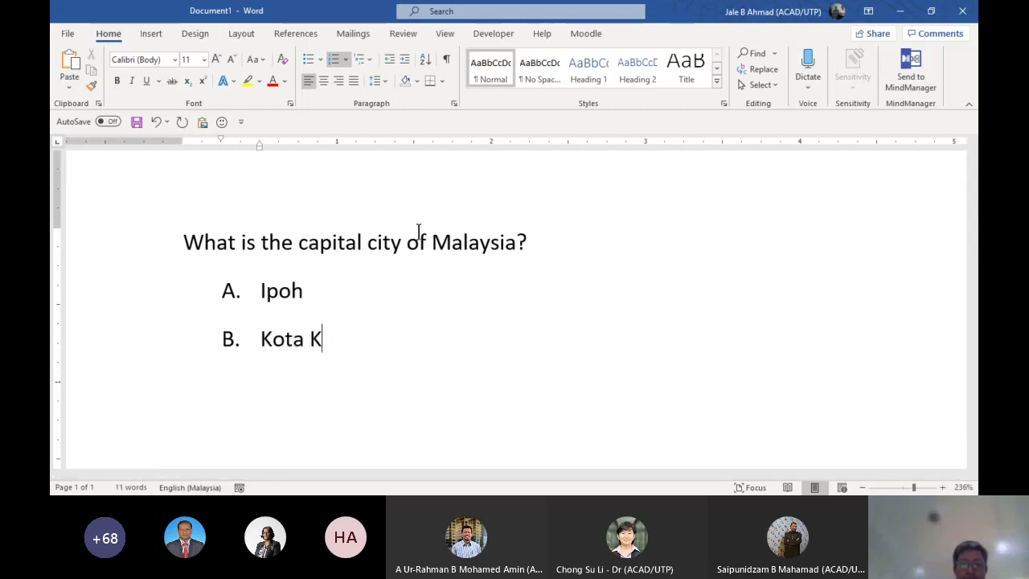
pyautogui.press('BackSpace')
pyautogui.write('K')
pyautogui.press('Return')
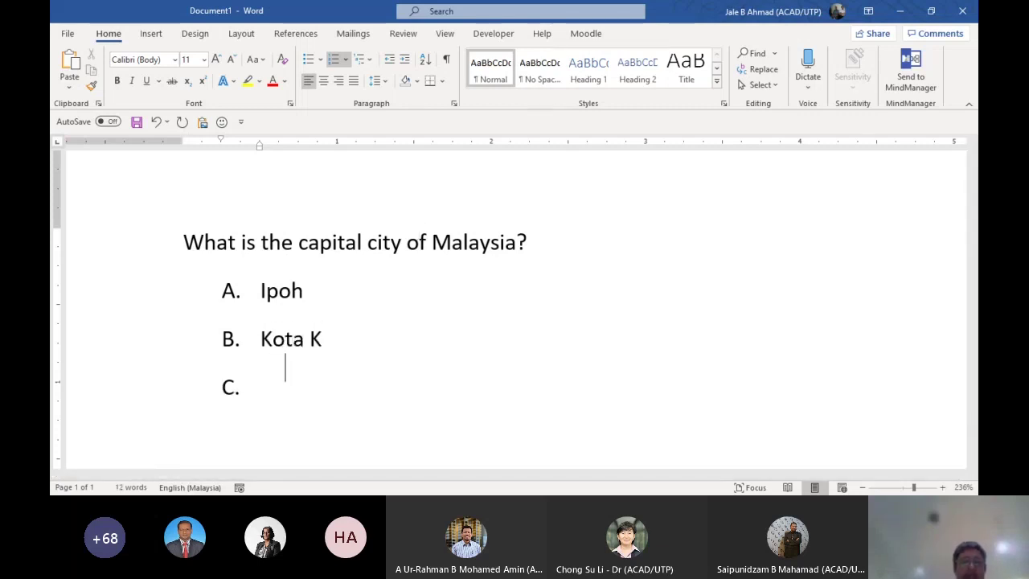
pyautogui.write('K Lum')
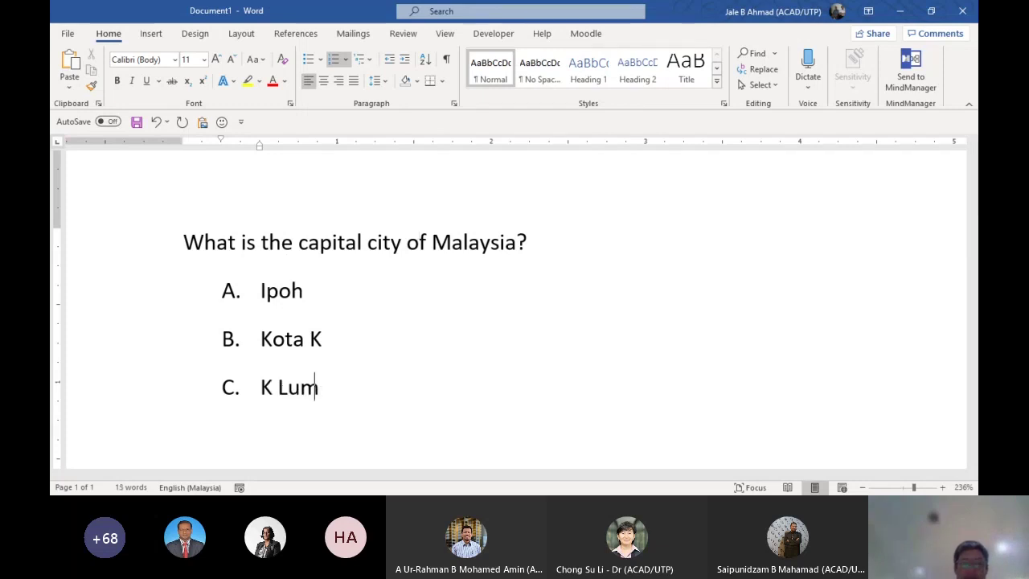
pyautogui.write('pur')
pyautogui.press('Return')
pyautogui.write('Suzon')
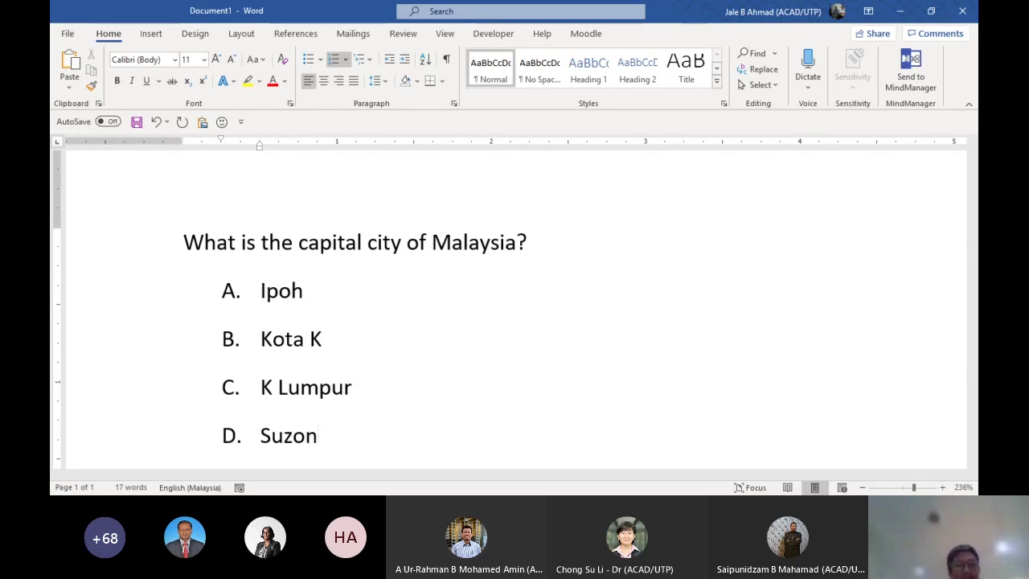
pyautogui.press('Return')
pyautogui.press('BackSpace')
pyautogui.write('ANSWER')
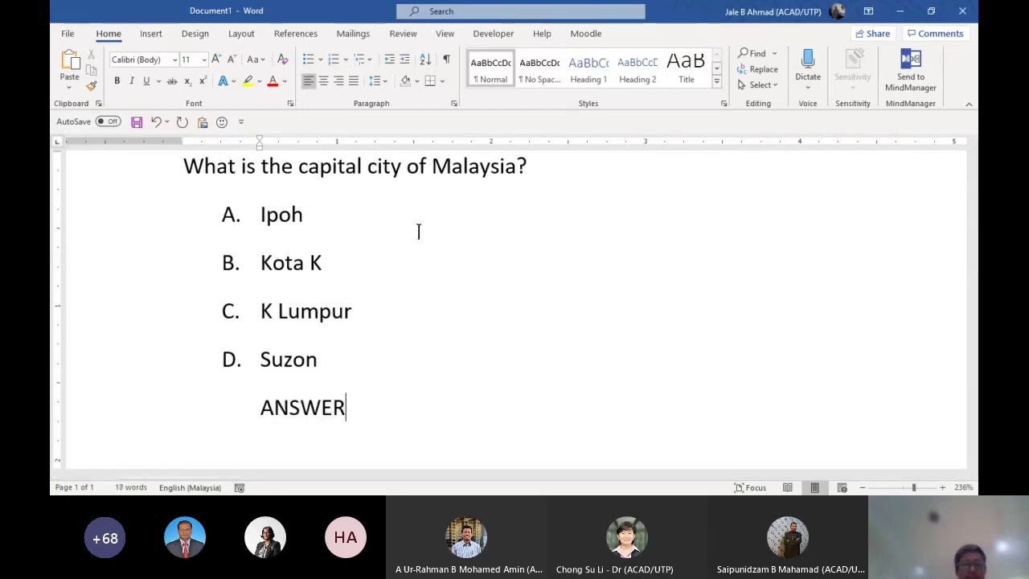
pyautogui.write(': C')
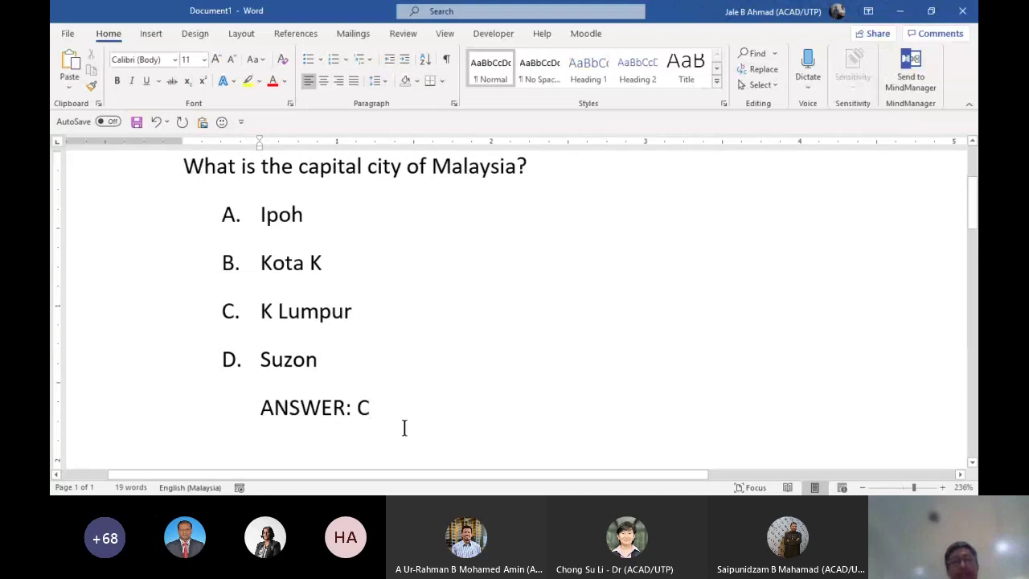
# Type the second question 'Where is UTP?' after a blank line
pyautogui.press('Return')
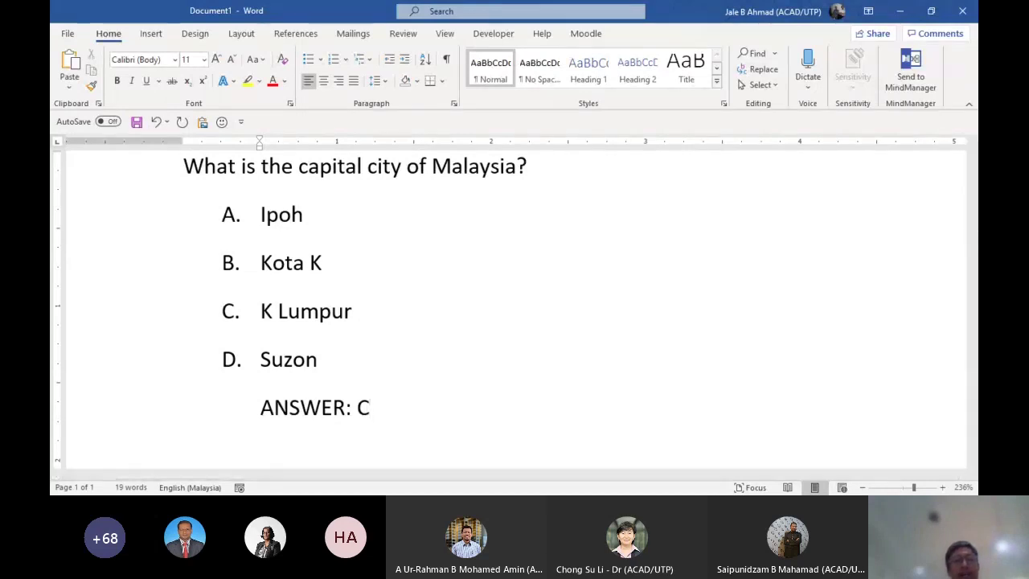
pyautogui.press('Return')
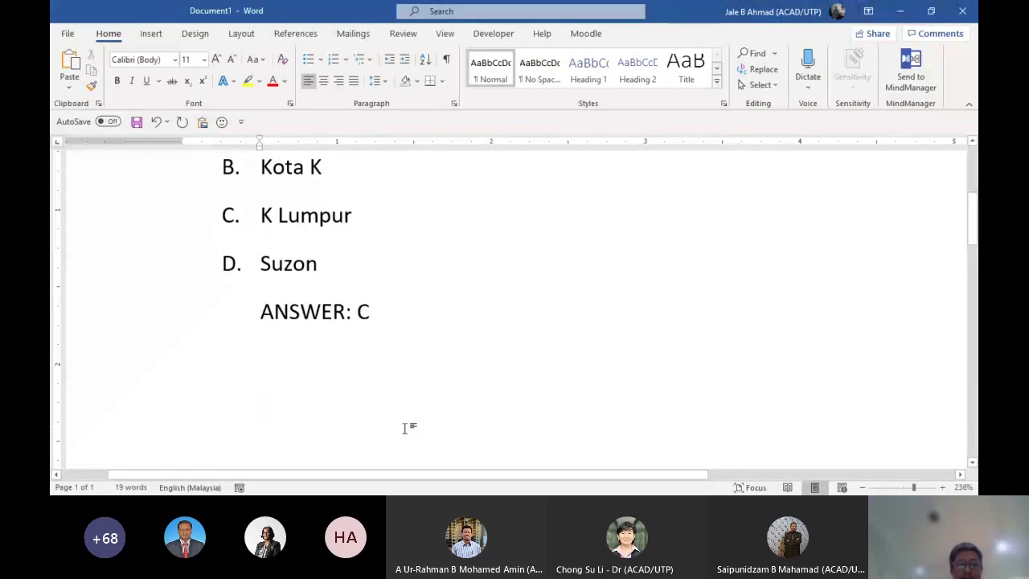
pyautogui.write('A')
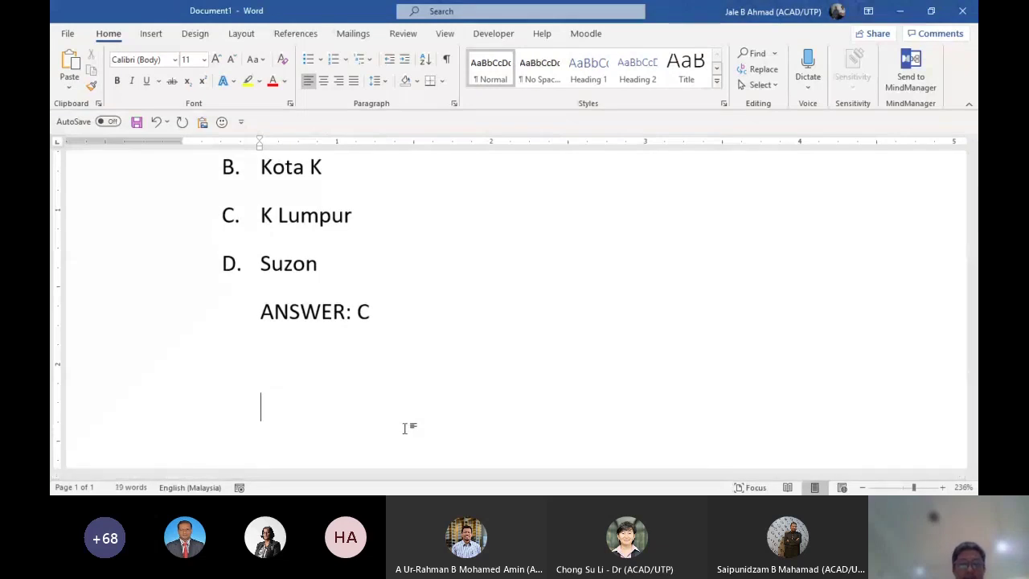
pyautogui.write('What')
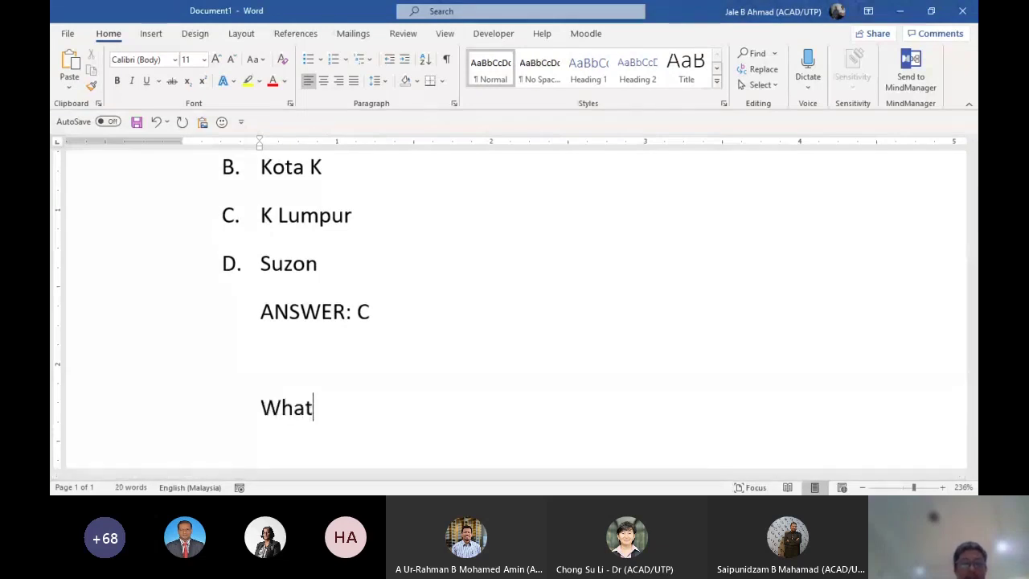
pyautogui.press('BackSpace')
pyautogui.press('BackSpace')
pyautogui.write('at is')
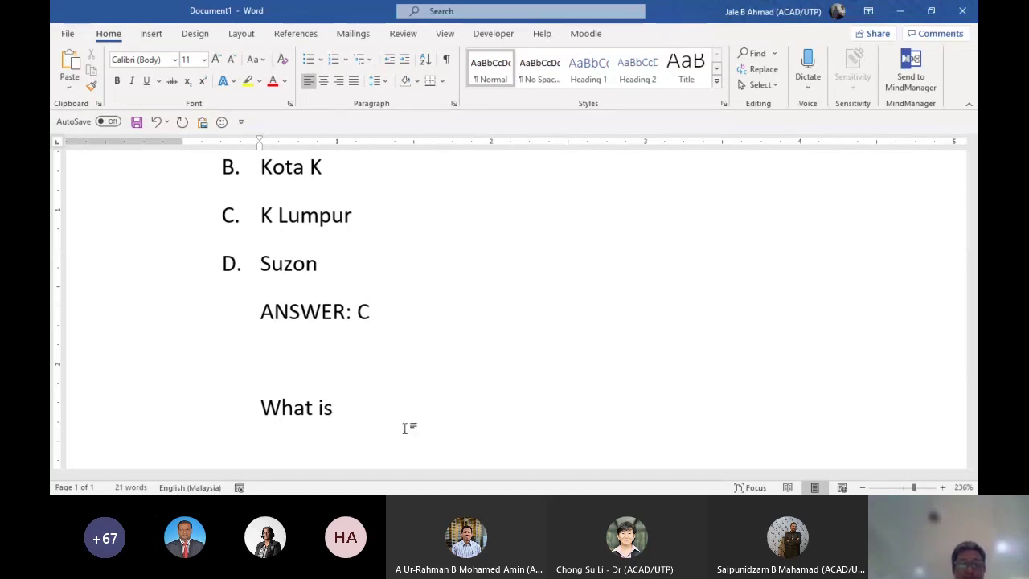
pyautogui.write('the')
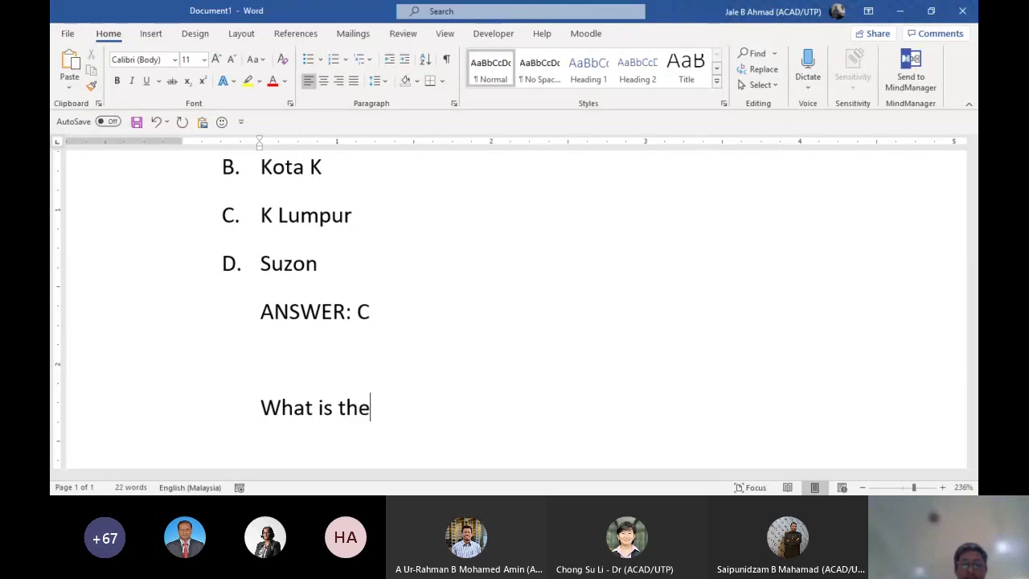
pyautogui.press('BackSpace')
pyautogui.press('BackSpace')
pyautogui.press('BackSpace')
pyautogui.press('BackSpace')
pyautogui.press('BackSpace')
pyautogui.press('BackSpace')
pyautogui.press('BackSpace')
pyautogui.press('BackSpace')
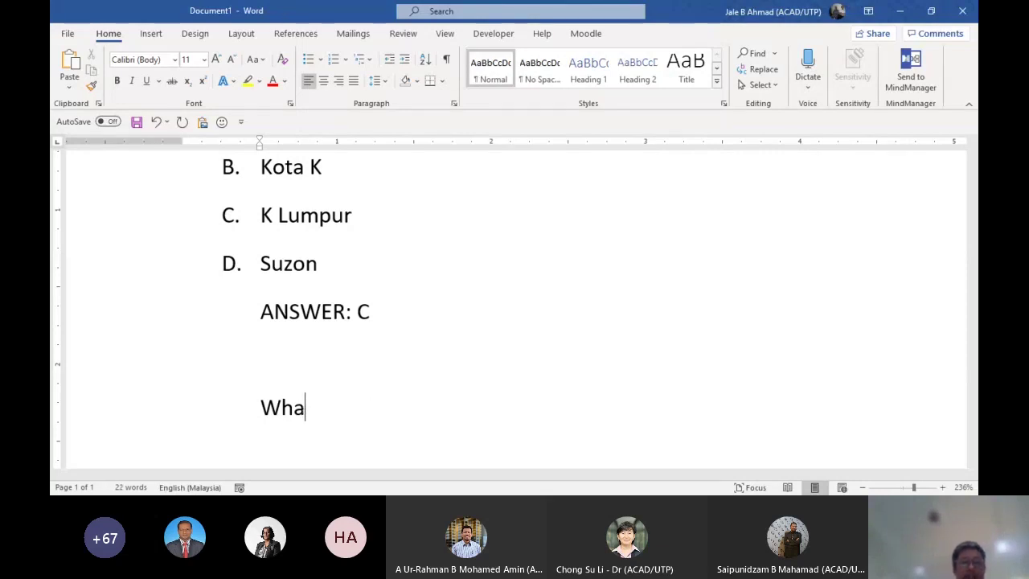
pyautogui.write('ere is ')
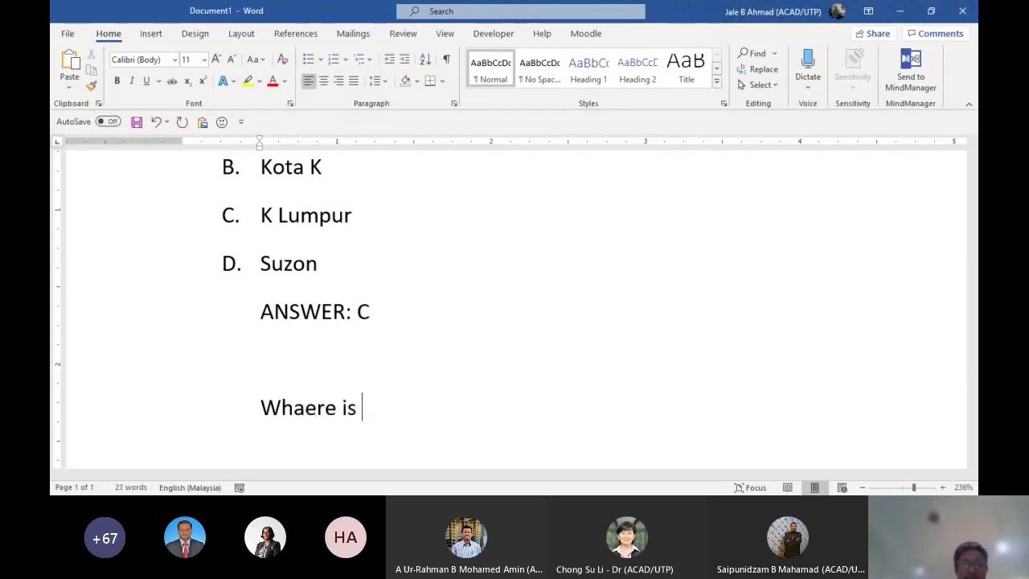
pyautogui.write('UTP?')
# Start option 'A.' below it and remove the stray letter from 'Whaere'
pyautogui.press('Return')
pyautogui.write('A.')
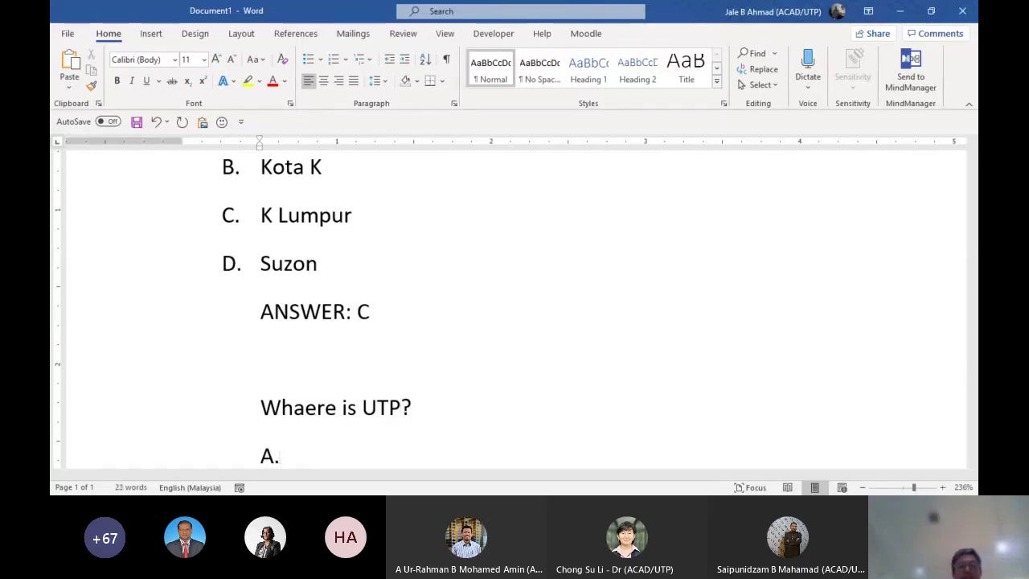
pyautogui.click(305, 405)
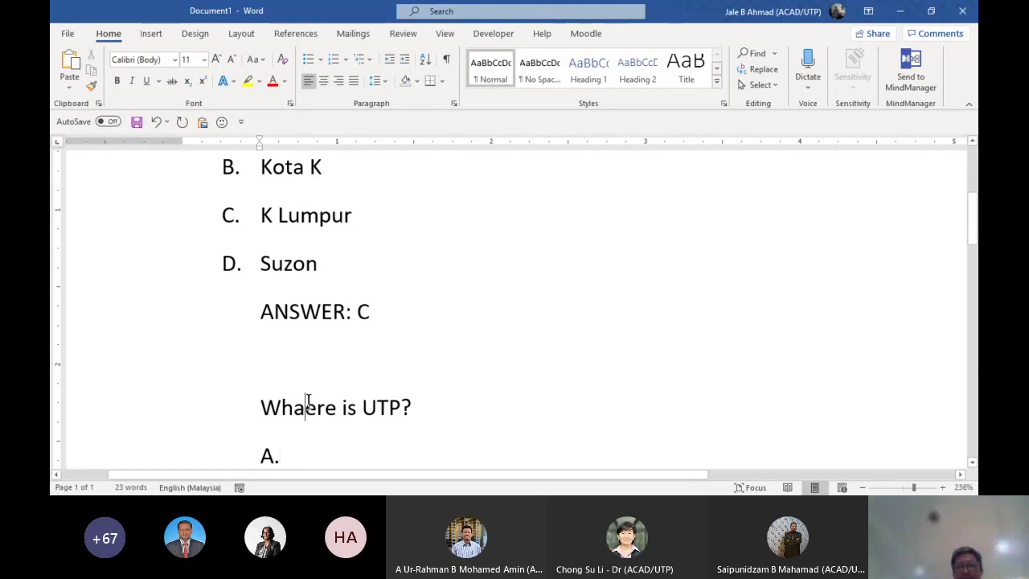
pyautogui.press('BackSpace')
pyautogui.press('Down')
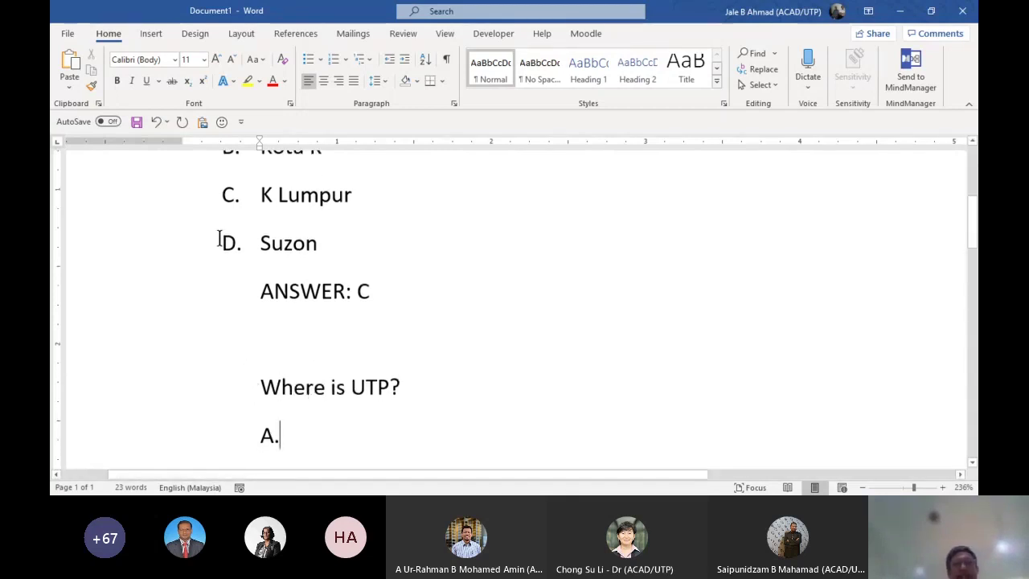
# Choose Plain Text as the file format in Word's Save As view
pyautogui.click(67, 35)
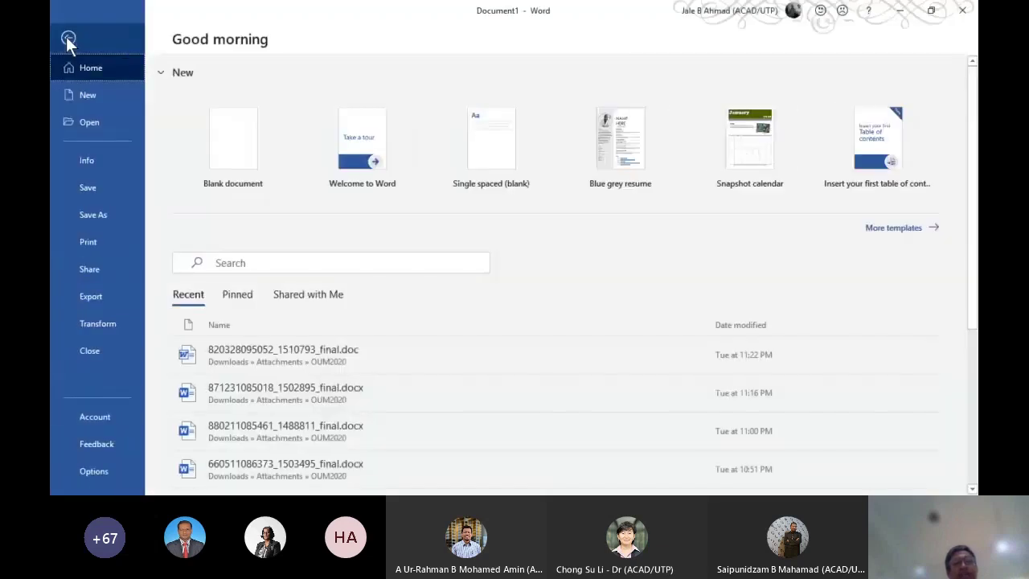
pyautogui.click(113, 202)
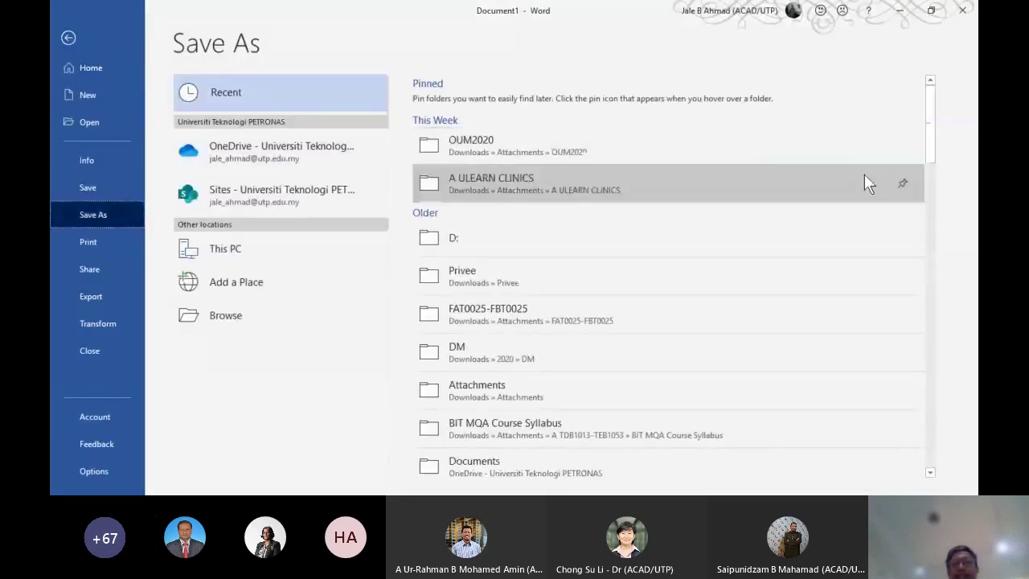
pyautogui.moveTo(929, 135)
pyautogui.mouseDown()
pyautogui.moveTo(930, 220)
pyautogui.moveTo(914, 138)
pyautogui.mouseUp()
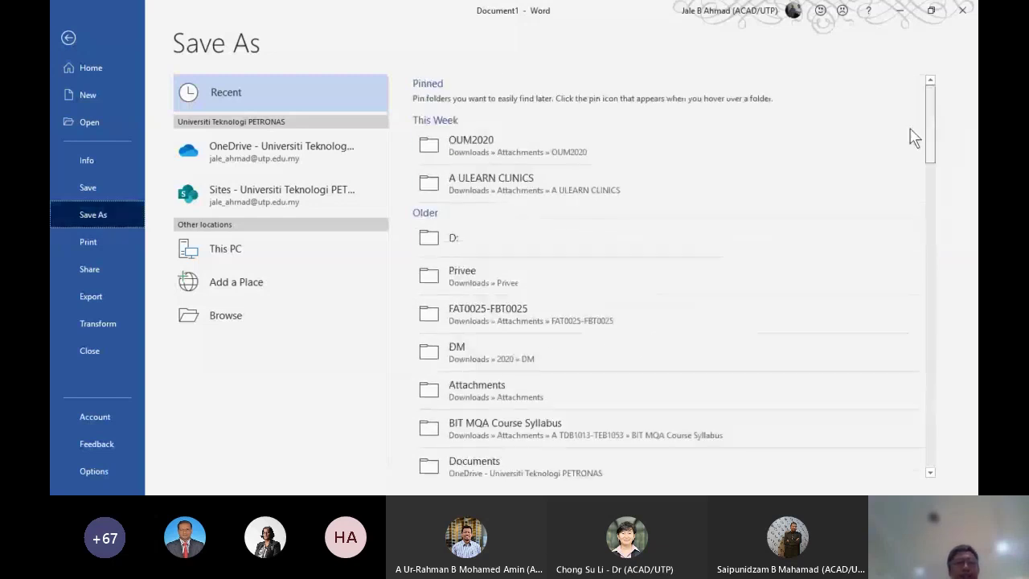
pyautogui.click(226, 249)
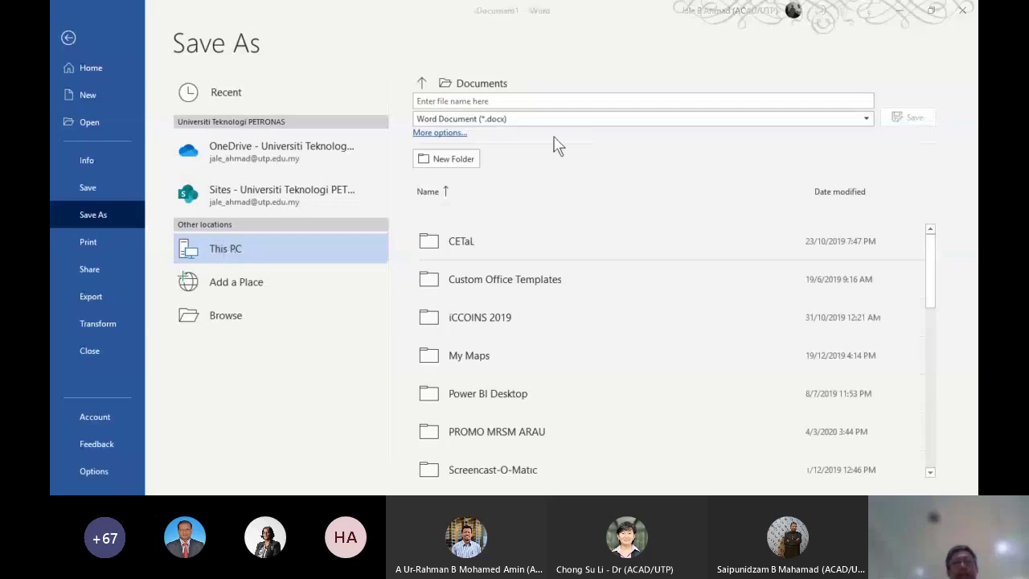
pyautogui.click(438, 131)
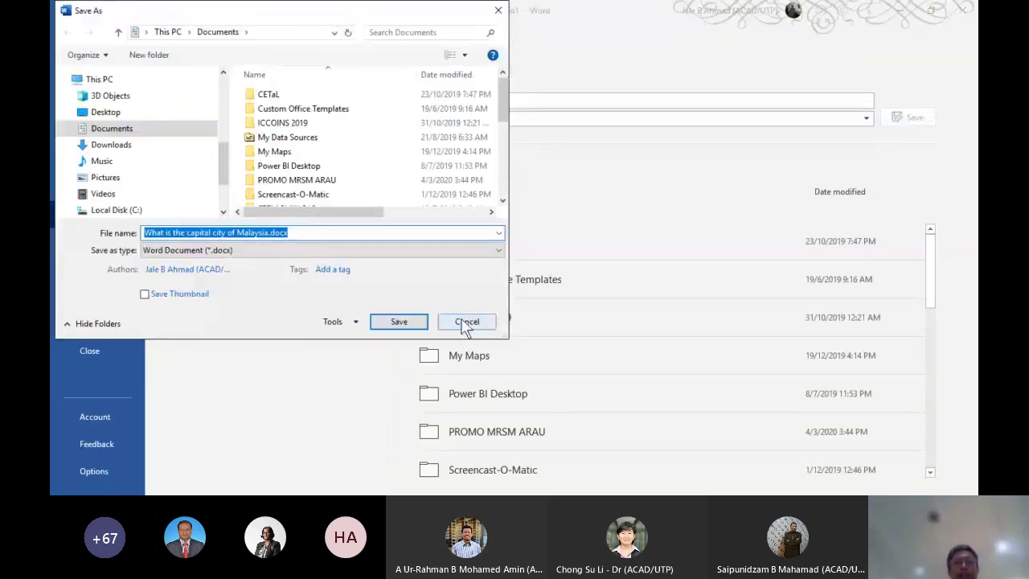
pyautogui.click(471, 321)
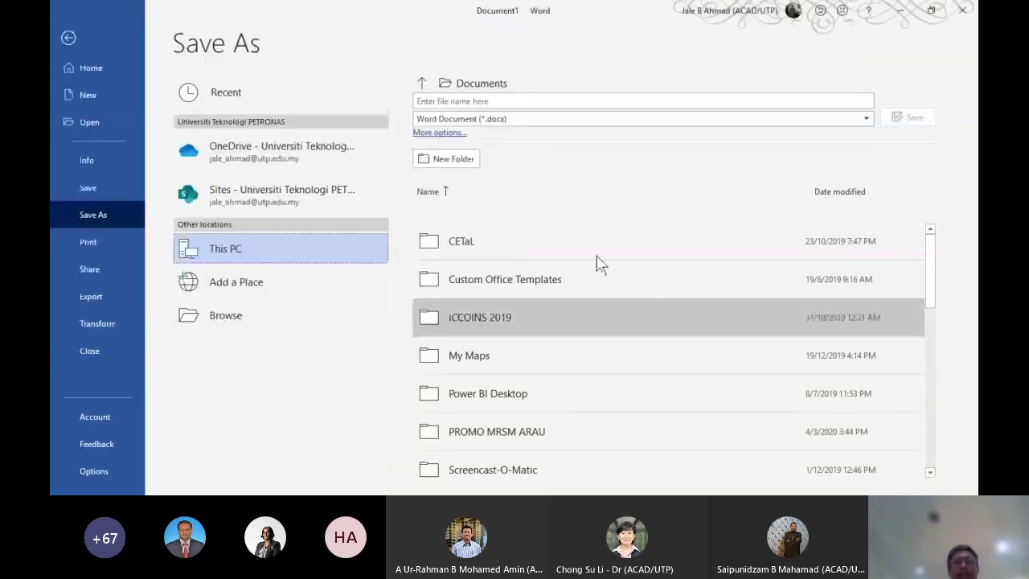
pyautogui.click(866, 121)
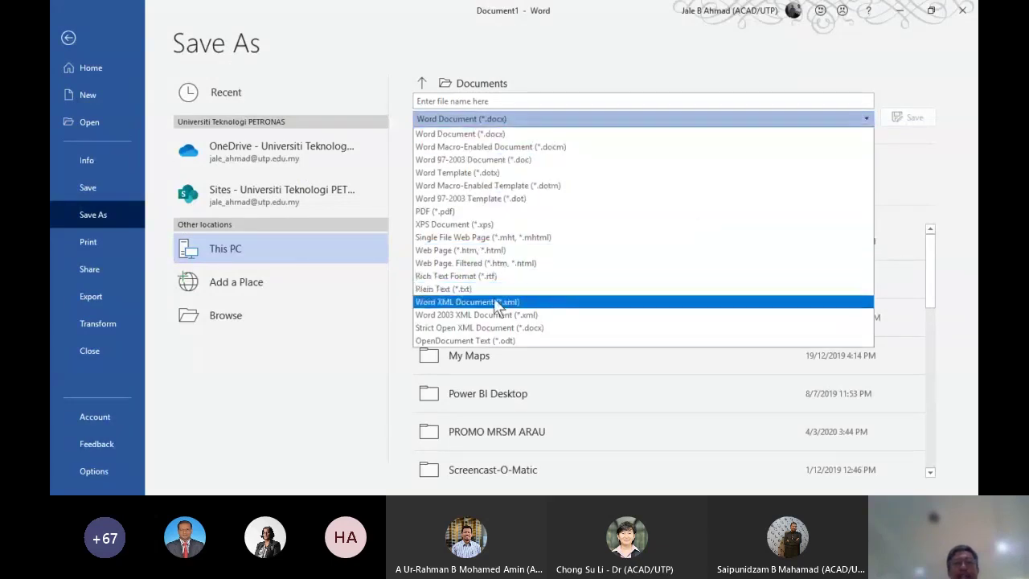
pyautogui.click(440, 289)
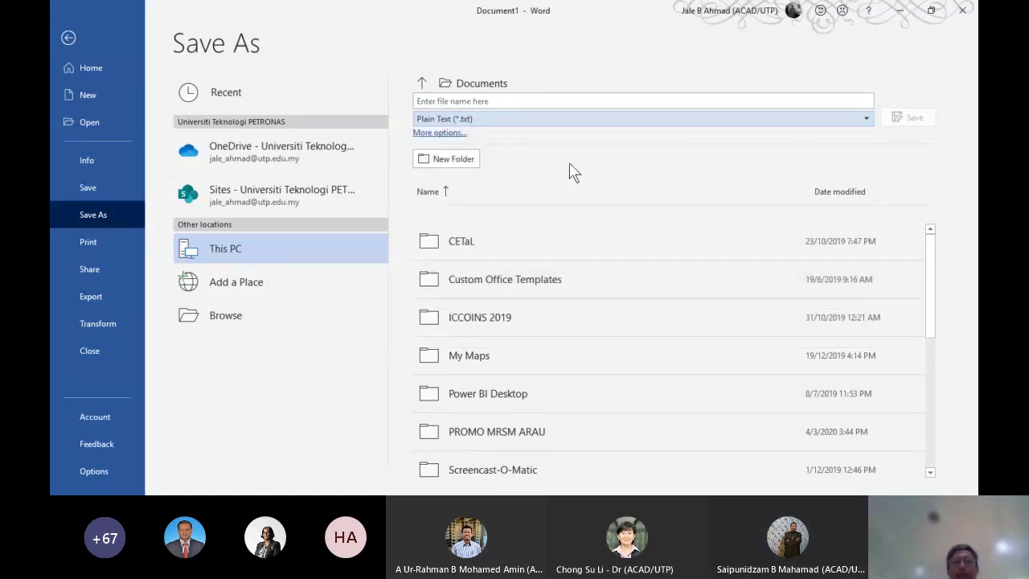
# Save the document as plain-text Sample Q.txt in Downloads > Attachments > A ULEARN CLINICS
pyautogui.click(447, 135)
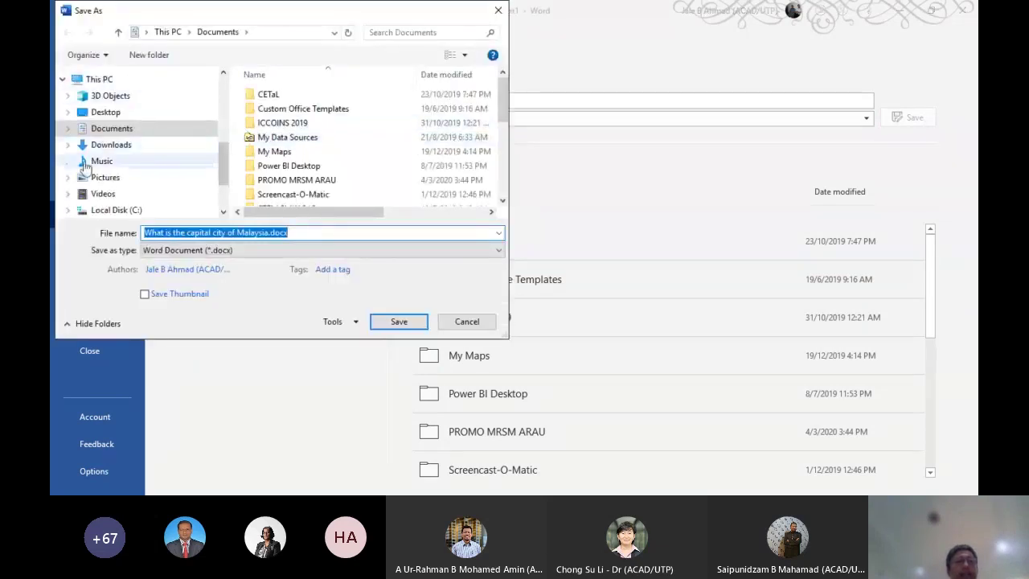
pyautogui.click(70, 145)
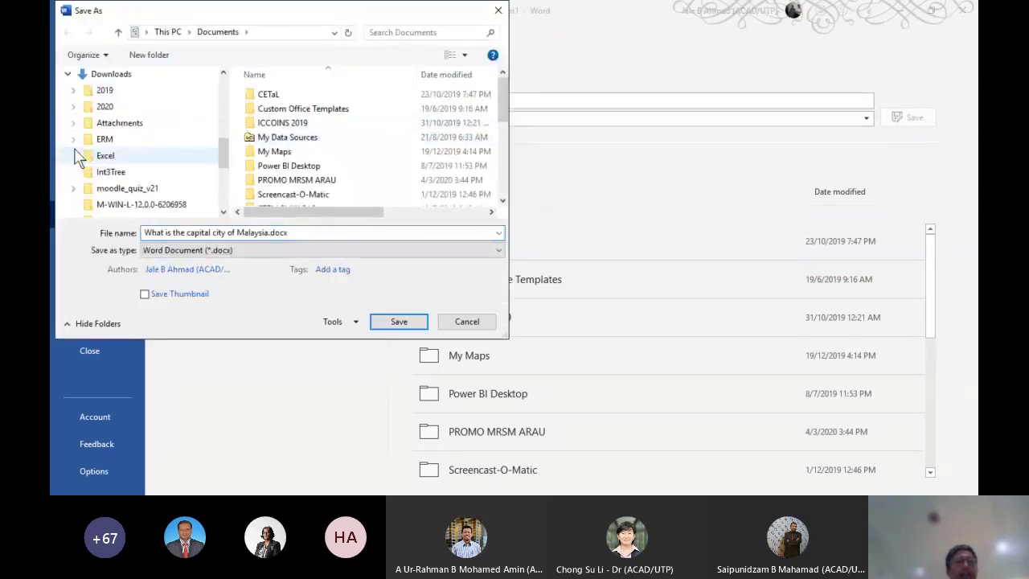
pyautogui.click(121, 122)
pyautogui.doubleClick(273, 112)
pyautogui.click(294, 233)
pyautogui.press('Home')
pyautogui.write('Sample Q')
pyautogui.press('Delete')
pyautogui.press('Delete')
pyautogui.press('Delete')
pyautogui.press('Delete')
pyautogui.press('Delete')
pyautogui.press('Delete')
pyautogui.press('Delete')
pyautogui.press('Delete')
pyautogui.press('Delete')
pyautogui.press('Delete')
pyautogui.press('Delete')
pyautogui.press('Delete')
pyautogui.press('Delete')
pyautogui.press('Delete')
pyautogui.press('Delete')
pyautogui.press('Delete')
pyautogui.press('Delete')
pyautogui.press('Delete')
pyautogui.press('Delete')
pyautogui.press('Delete')
pyautogui.press('Delete')
pyautogui.press('Delete')
pyautogui.press('Delete')
pyautogui.press('Delete')
pyautogui.press('Delete')
pyautogui.press('Delete')
pyautogui.press('Delete')
pyautogui.press('Delete')
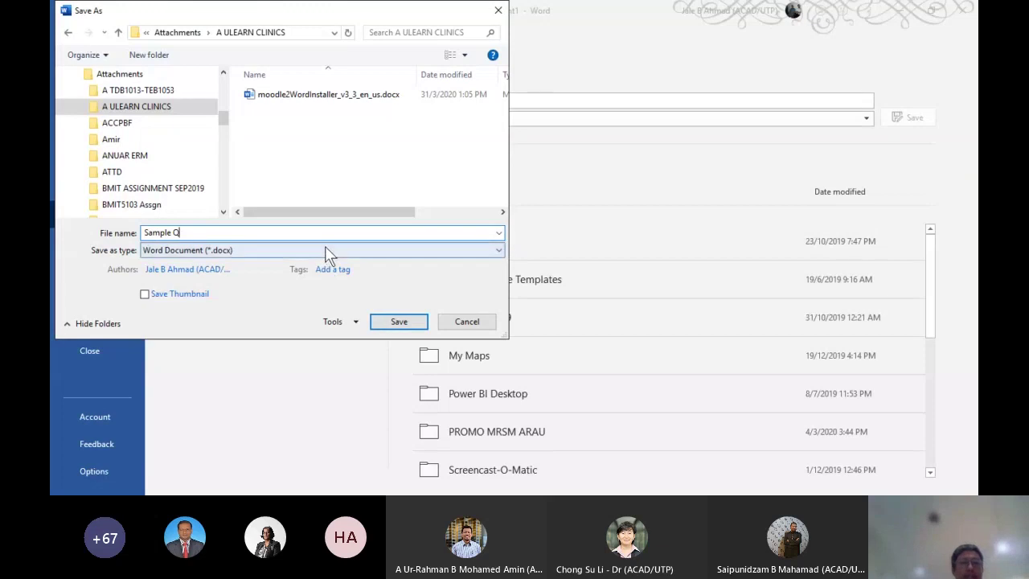
pyautogui.click(325, 249)
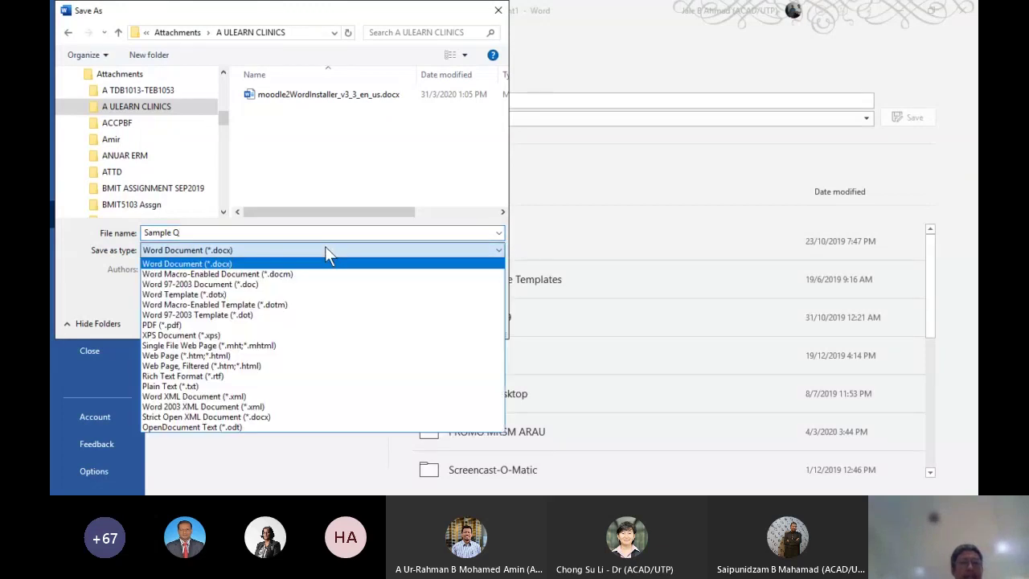
pyautogui.click(192, 386)
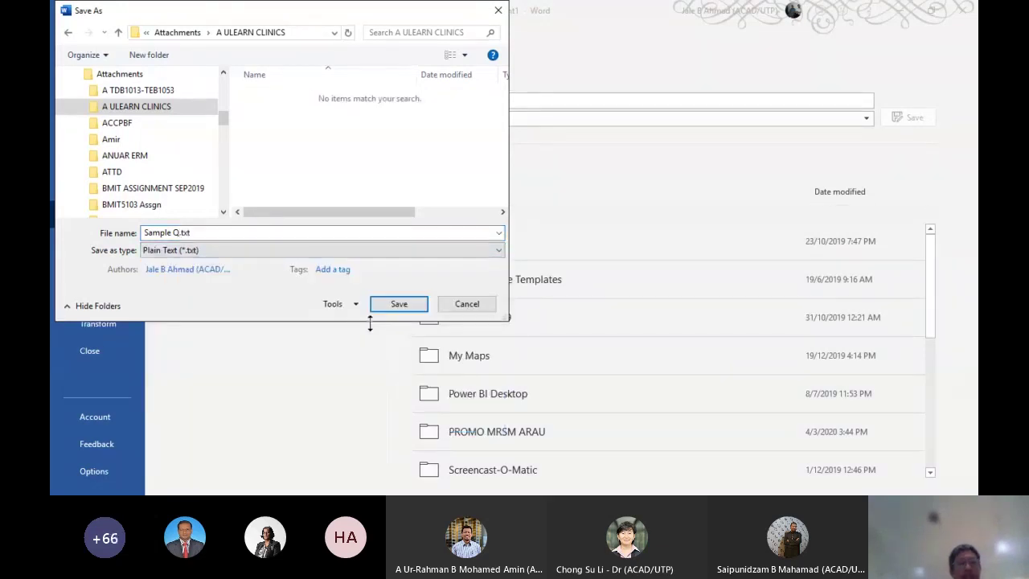
pyautogui.click(393, 308)
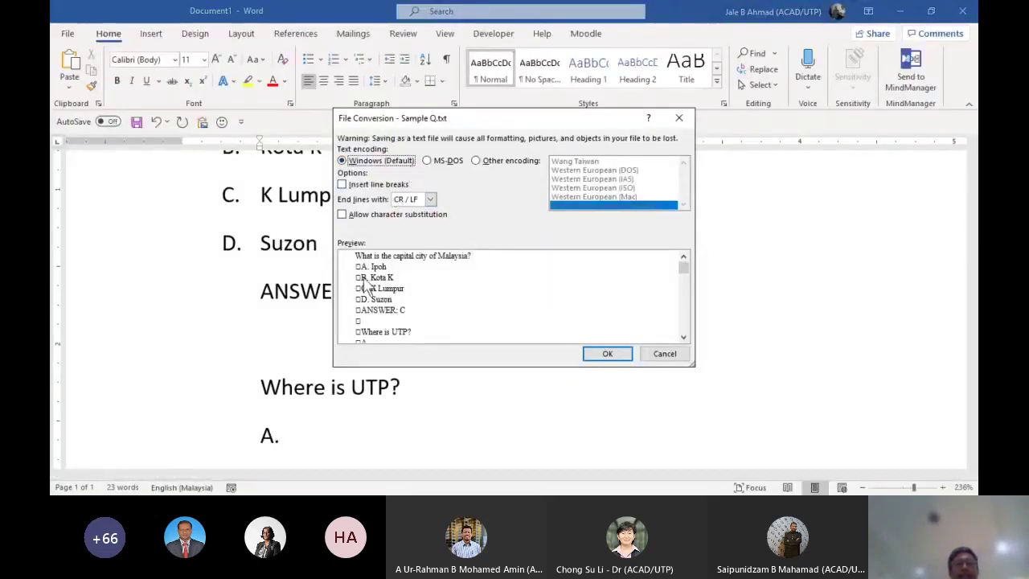
# Accept the default Windows text conversion and copy all the question text
pyautogui.click(593, 361)
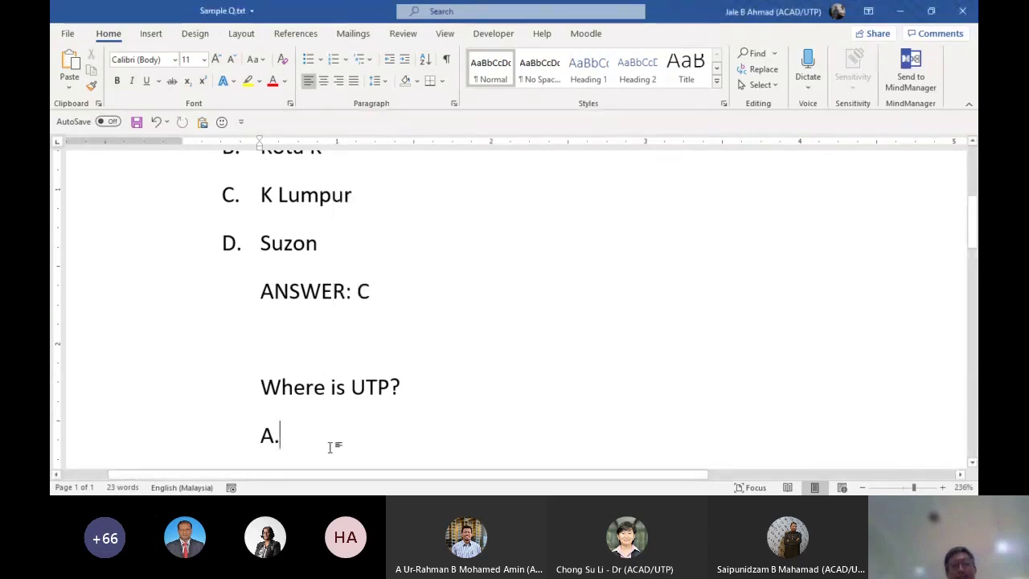
pyautogui.moveTo(305, 443); pyautogui.dragTo(98, 91)
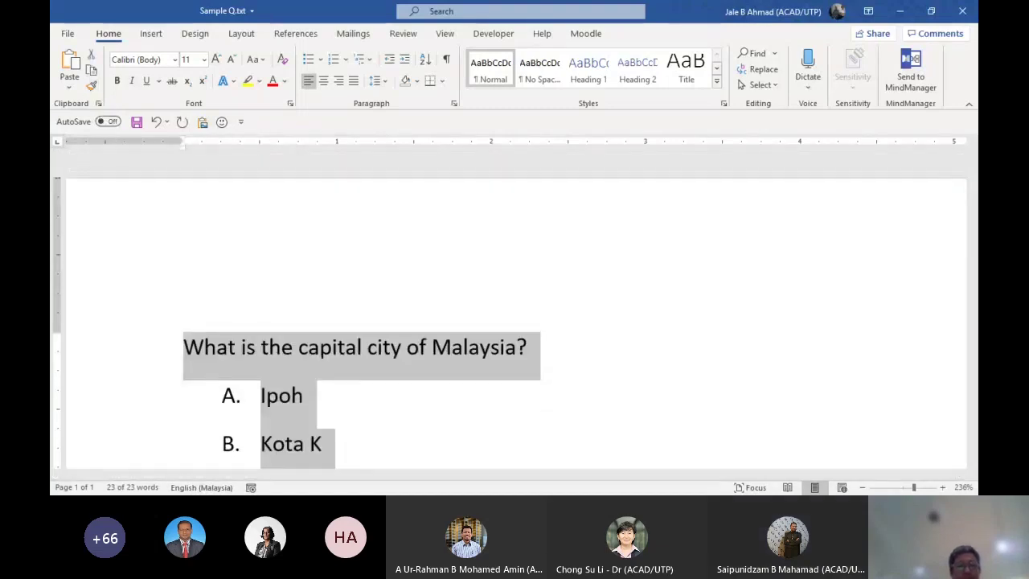
pyautogui.press('Right')
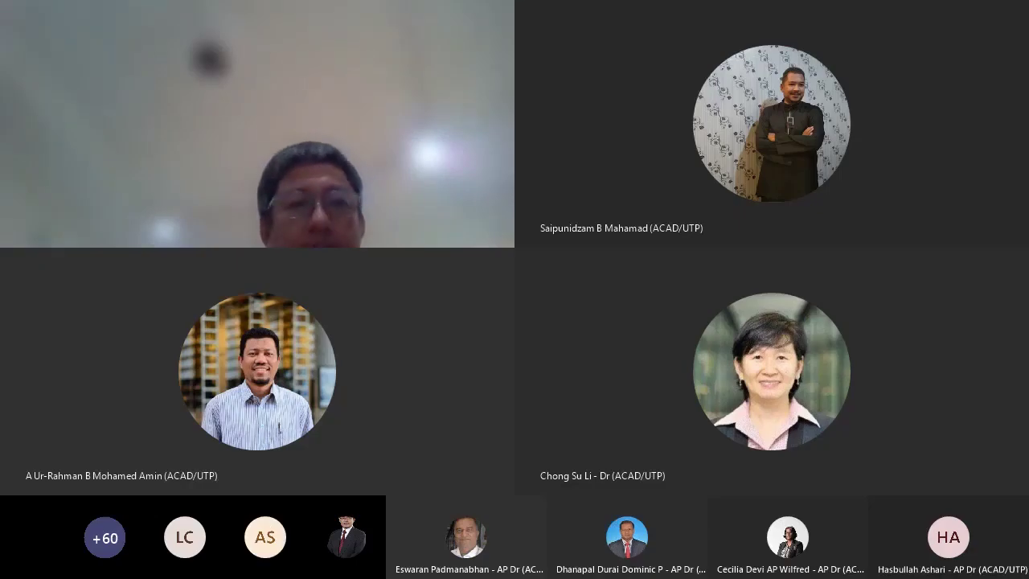
# Replace the tabs after B., C. and D. with spaces and keep one blank line between questions
pyautogui.press('Delete')
pyautogui.press('Down')
pyautogui.press('Delete')
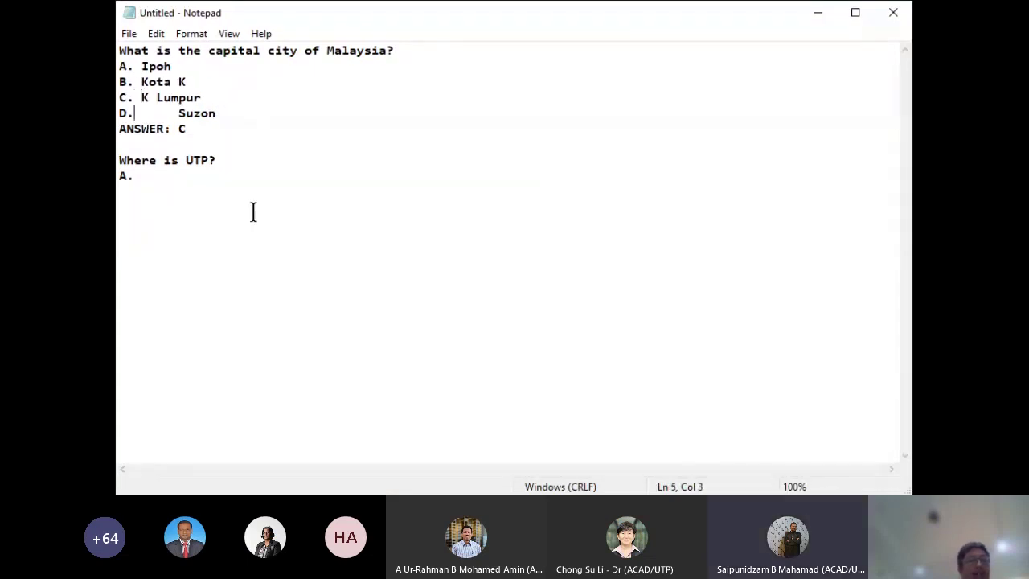
pyautogui.press('Delete')
pyautogui.press('Down')
pyautogui.press('Delete')
pyautogui.press('Return')
pyautogui.press('Down')
pyautogui.press('Right')
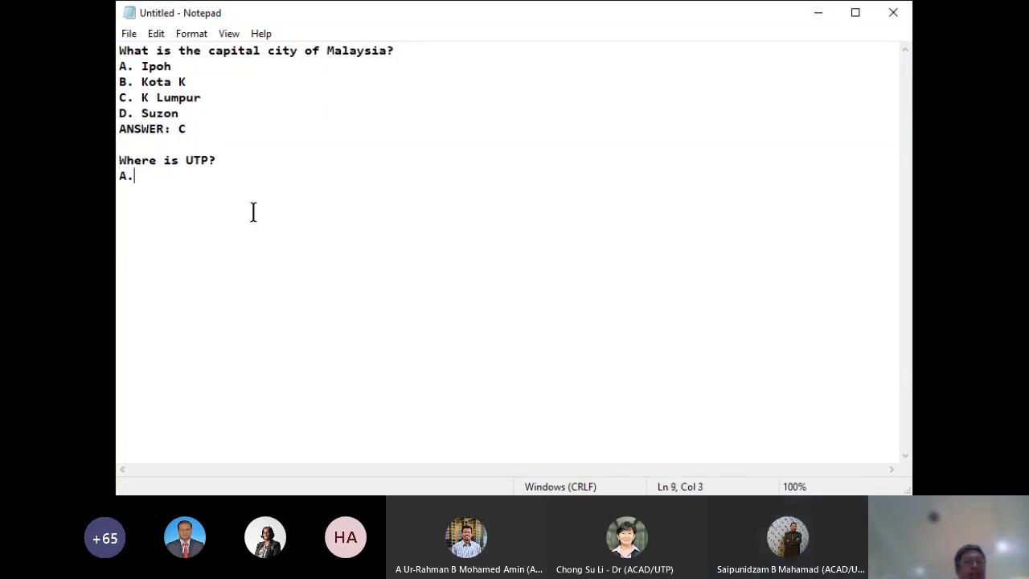
# Add UTP options Tronoh, SI, KK, KL and an 'ANSWER: B' line
pyautogui.write('Tronoh')
pyautogui.press('Return')
pyautogui.write('B. SI C. ')
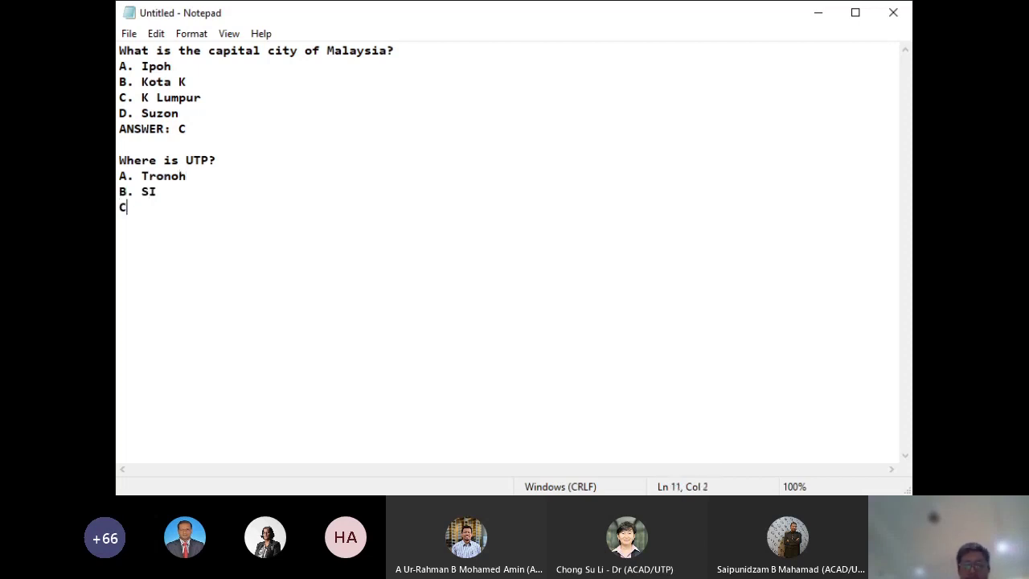
pyautogui.write('KK')
pyautogui.press('Return')
pyautogui.write('D. KL ')
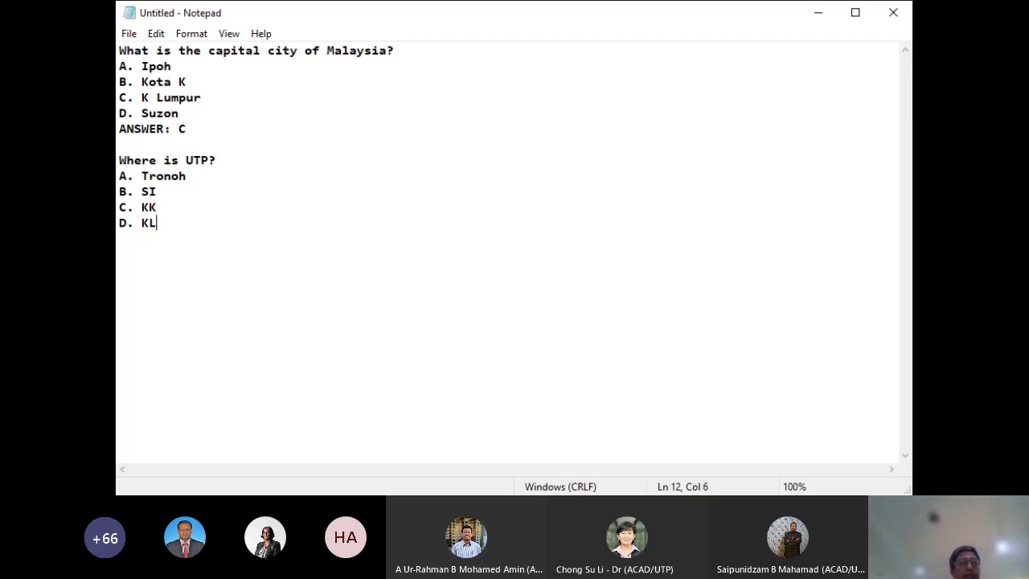
pyautogui.write('ANSWER')
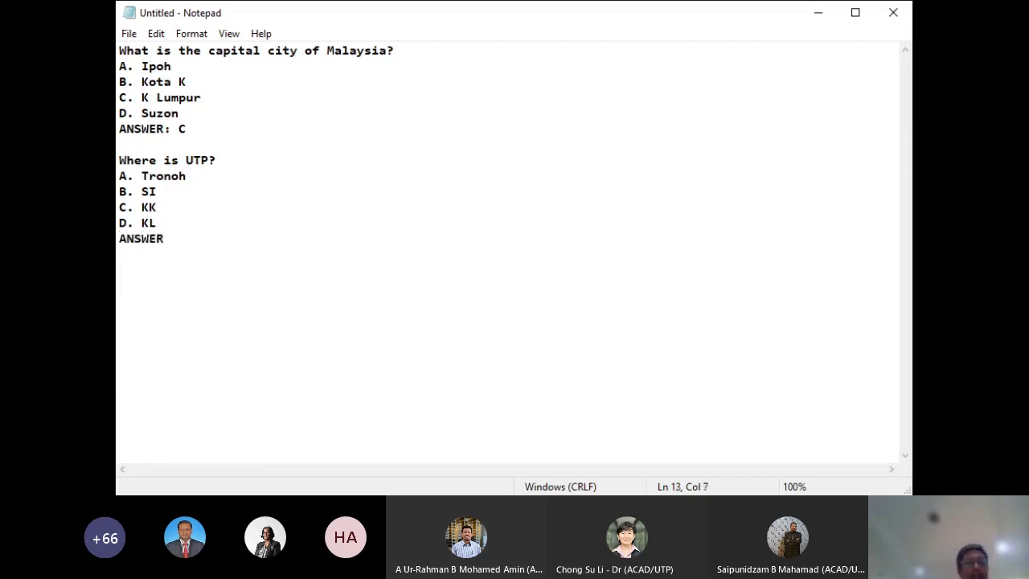
pyautogui.write(': B')
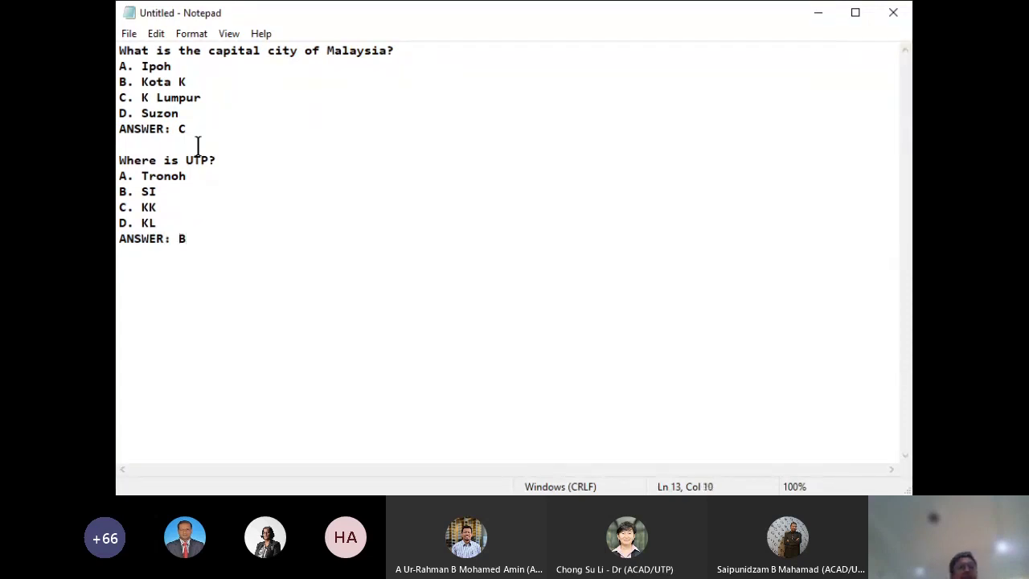
# Save the Notepad text as SAMPLE QUESTION.txt under Downloads > Attachments > A ULEARN CLINICS
pyautogui.click(132, 34)
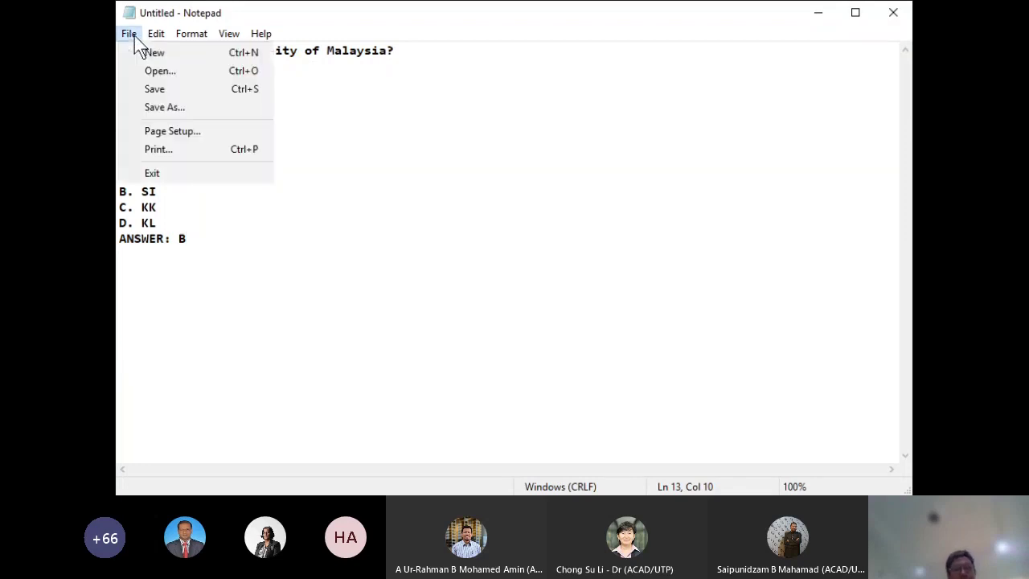
pyautogui.click(172, 100)
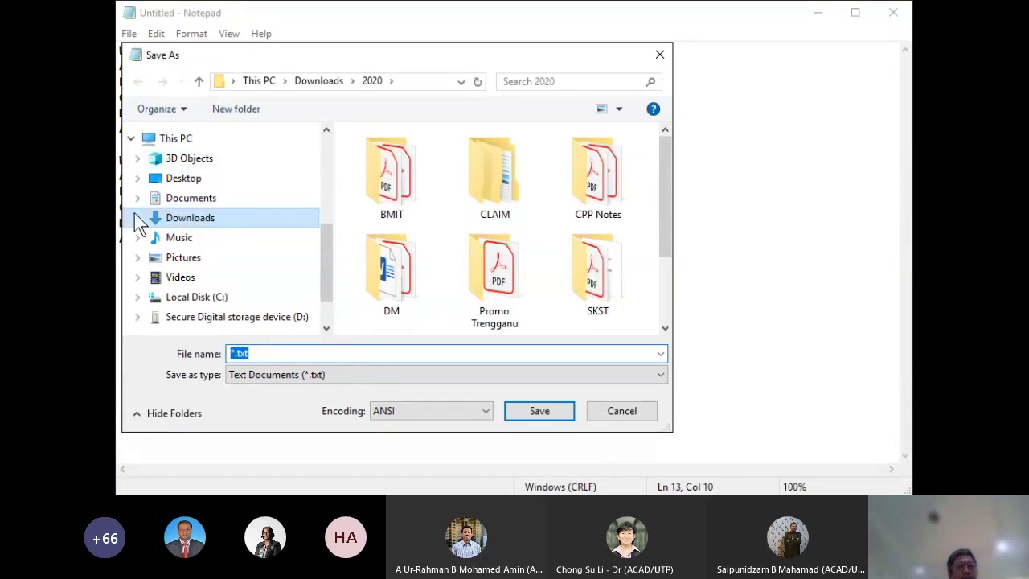
pyautogui.click(135, 225)
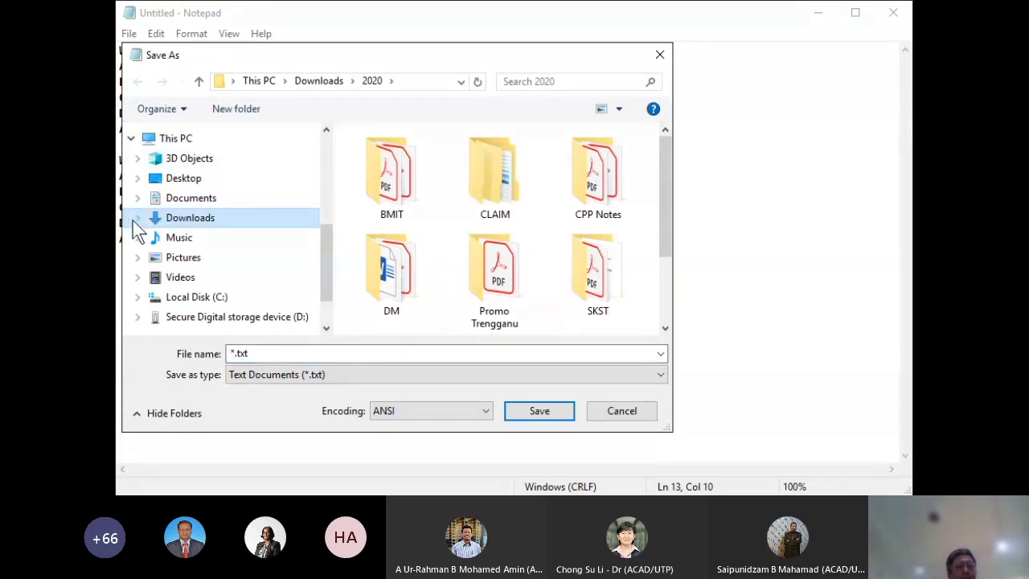
pyautogui.click(138, 219)
pyautogui.click(185, 192)
pyautogui.doubleClick(385, 173)
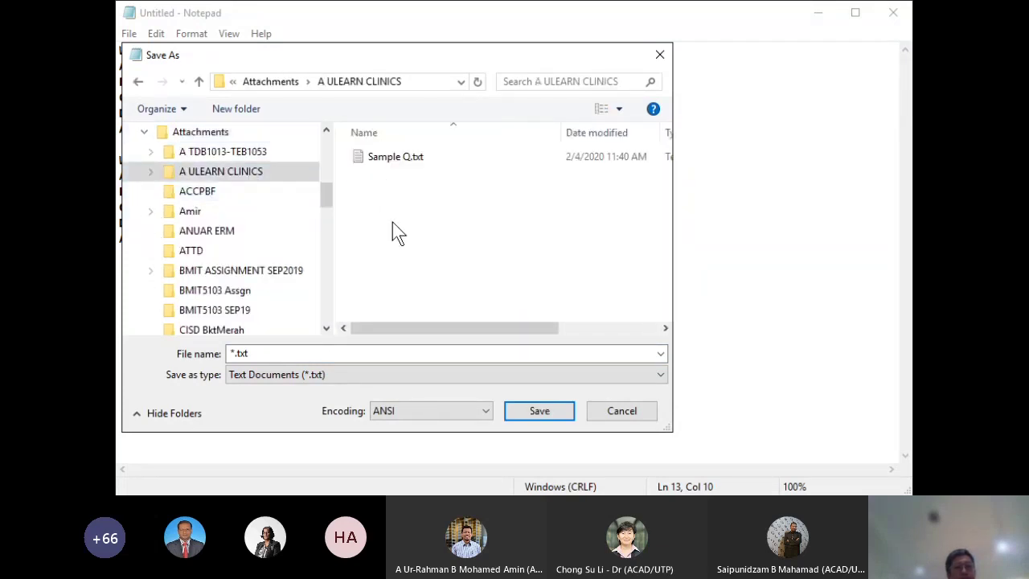
pyautogui.click(270, 354)
pyautogui.write('SAMPLE QUESTION')
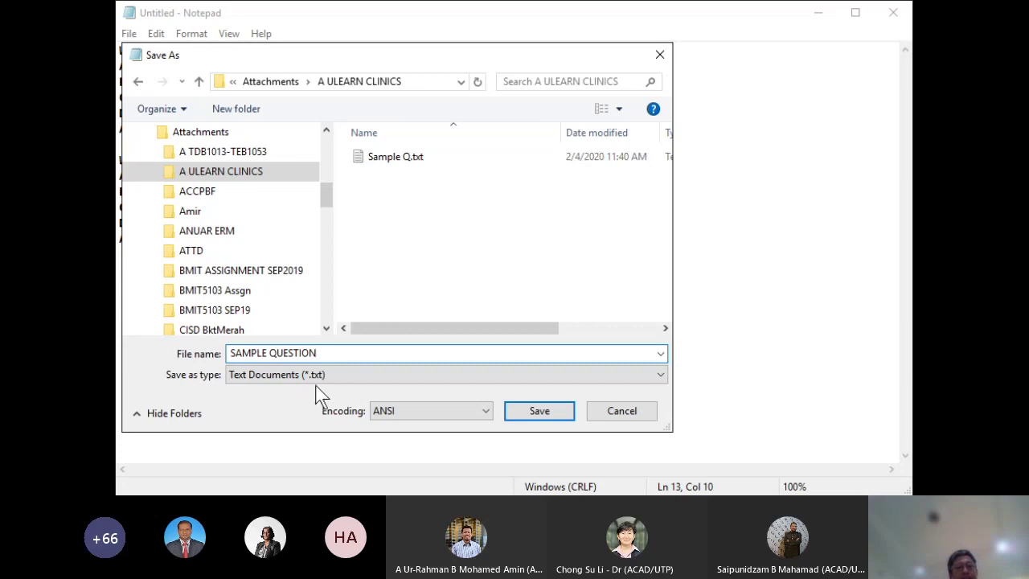
pyautogui.click(539, 413)
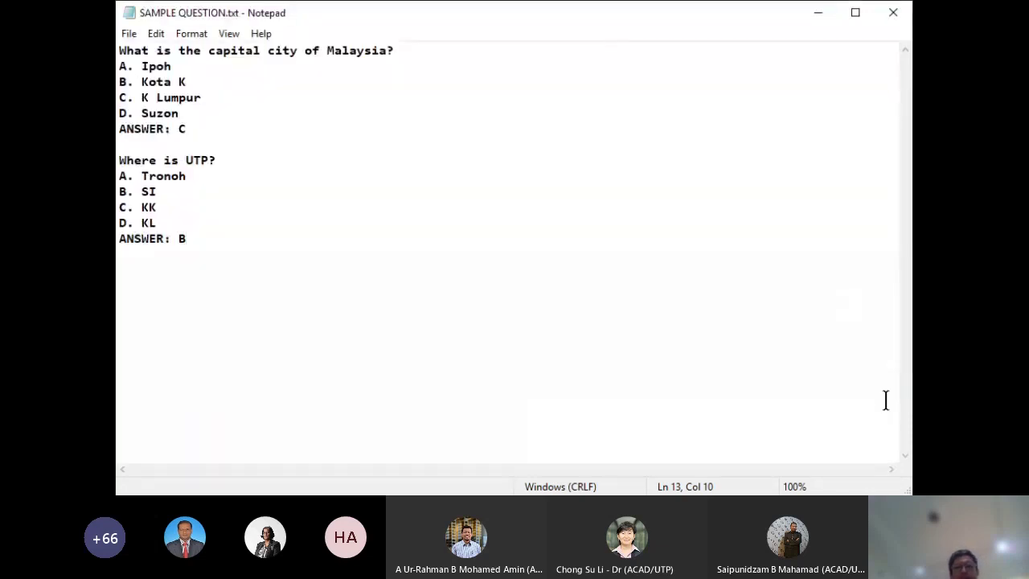
pyautogui.hotkey('alt', 'Tab')
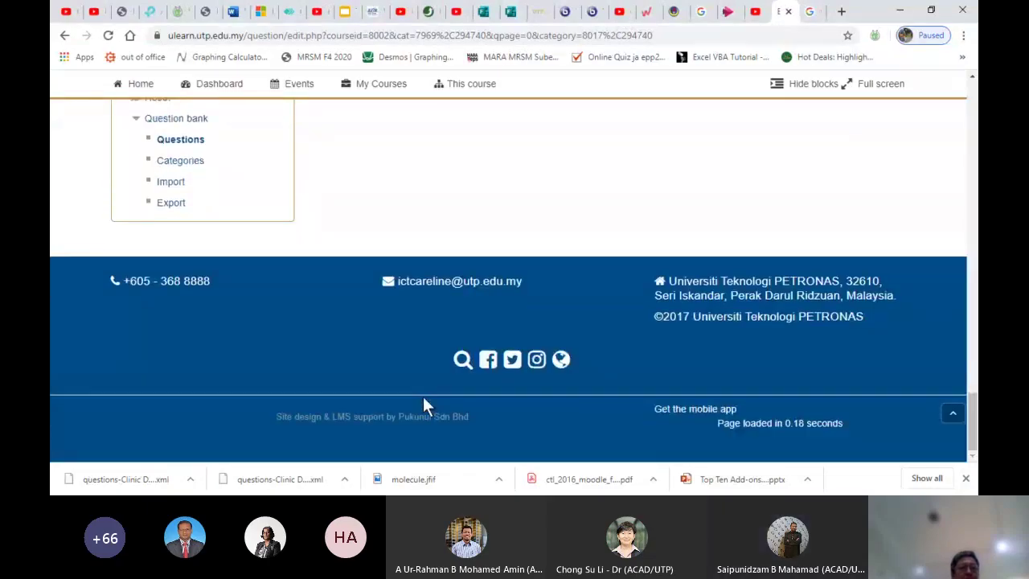
# Open the question bank's Import page and select the Aiken format
pyautogui.click(170, 184)
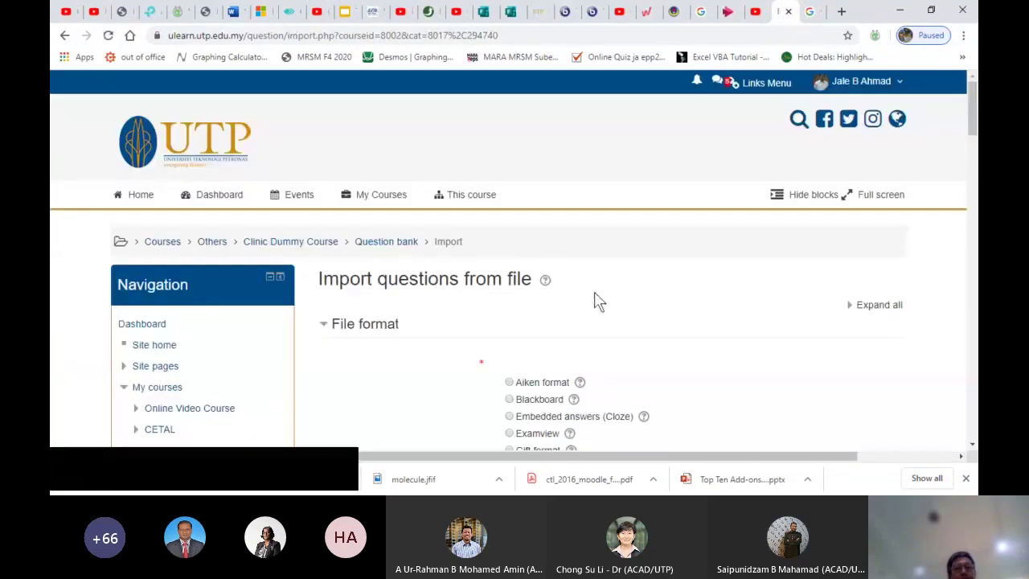
pyautogui.click(509, 384)
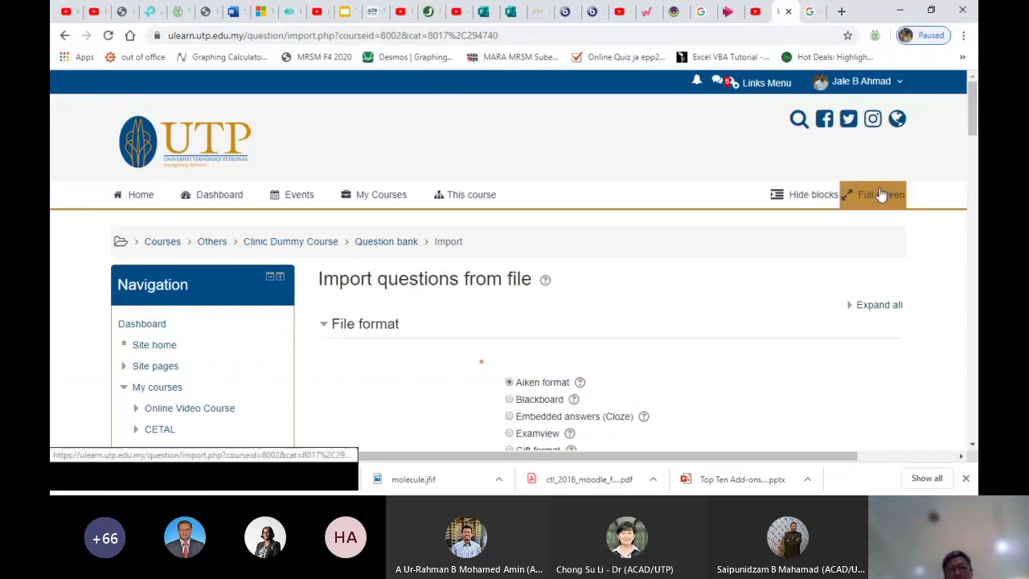
pyautogui.moveTo(972, 112); pyautogui.dragTo(972, 152)
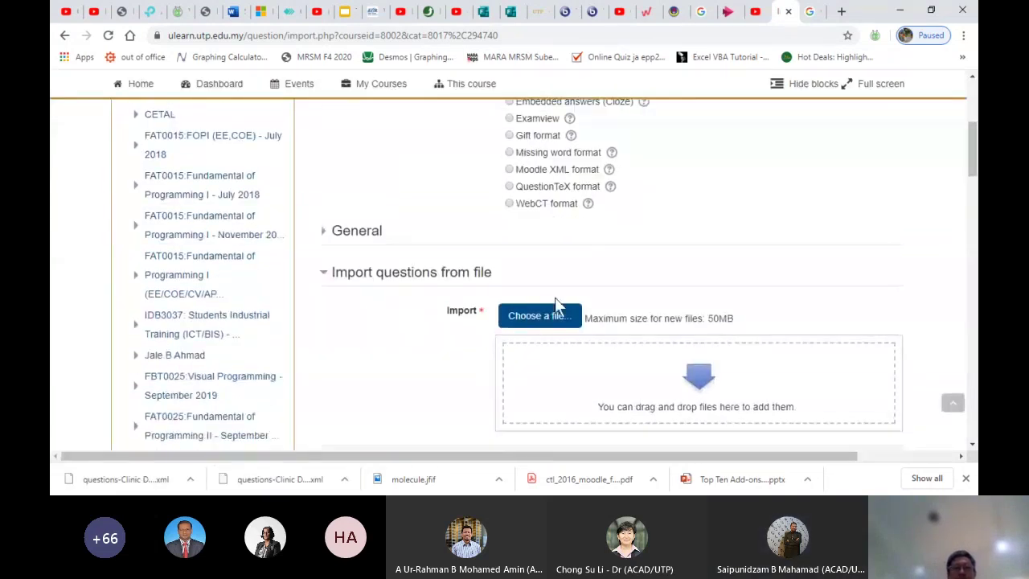
# Upload SAMPLE QUESTION.txt from the A ULEARN CLINICS folder as the import file
pyautogui.click(527, 315)
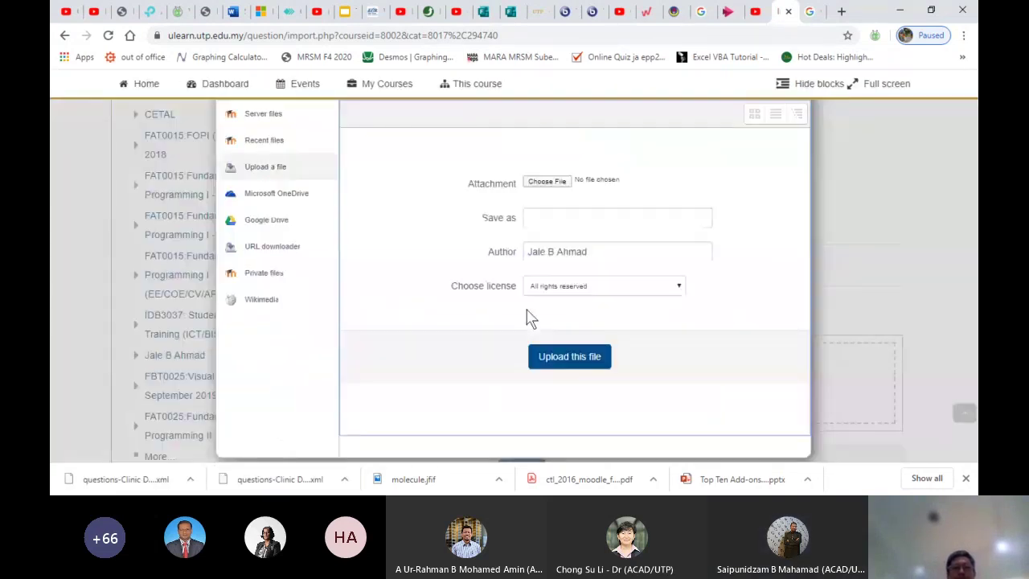
pyautogui.click(542, 183)
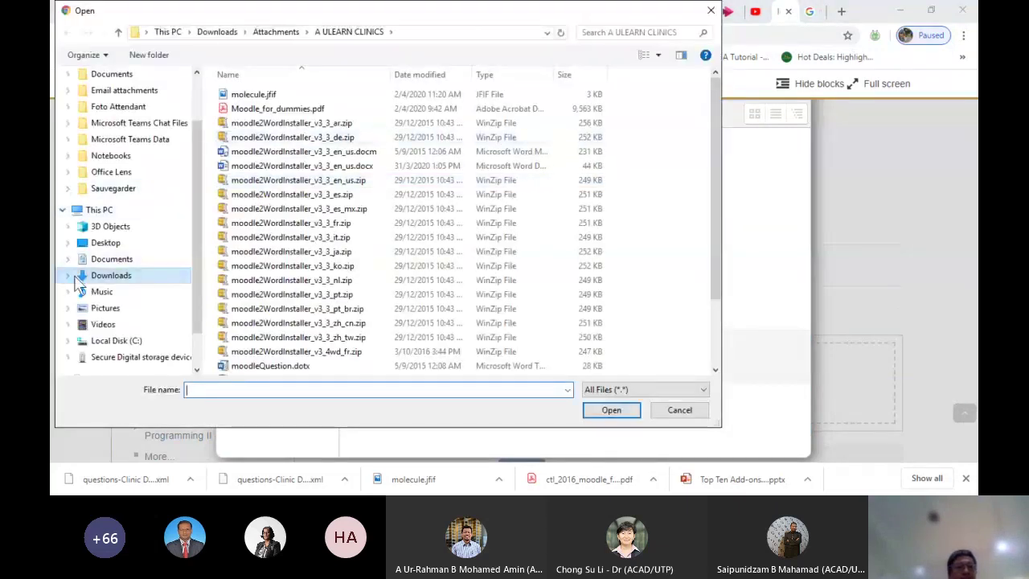
pyautogui.click(69, 275)
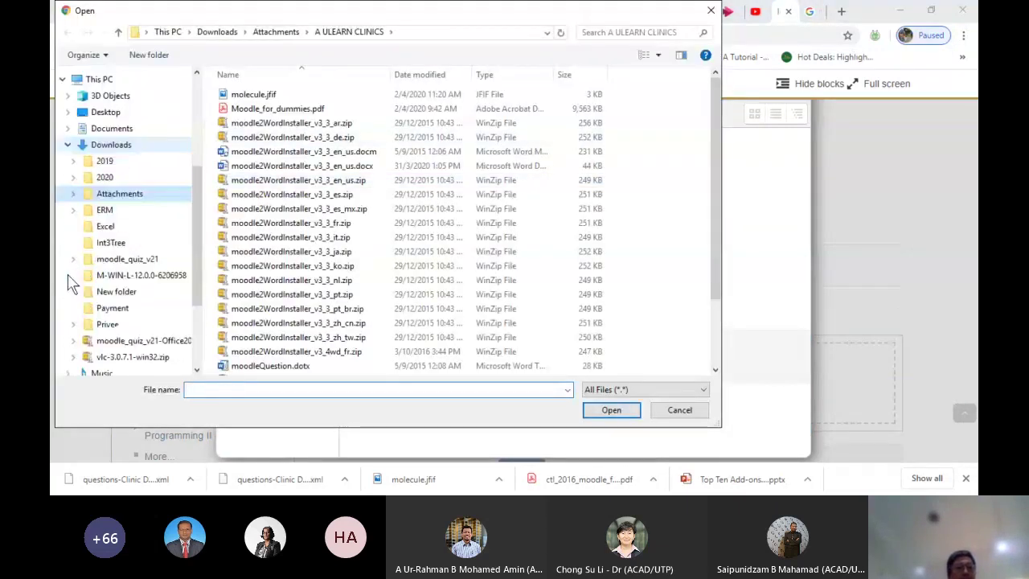
pyautogui.click(88, 195)
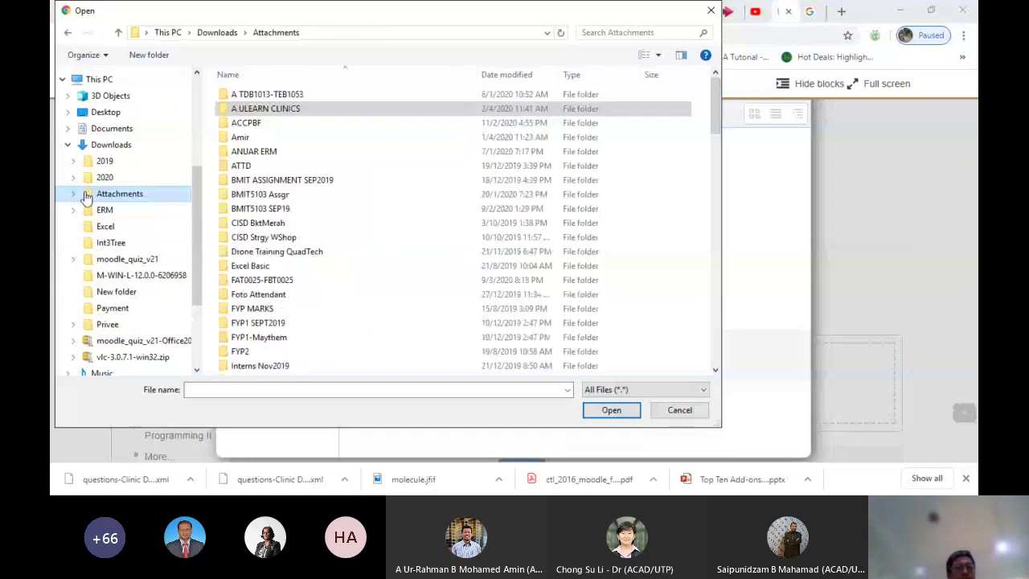
pyautogui.doubleClick(246, 110)
pyautogui.click(281, 153)
pyautogui.press('s')
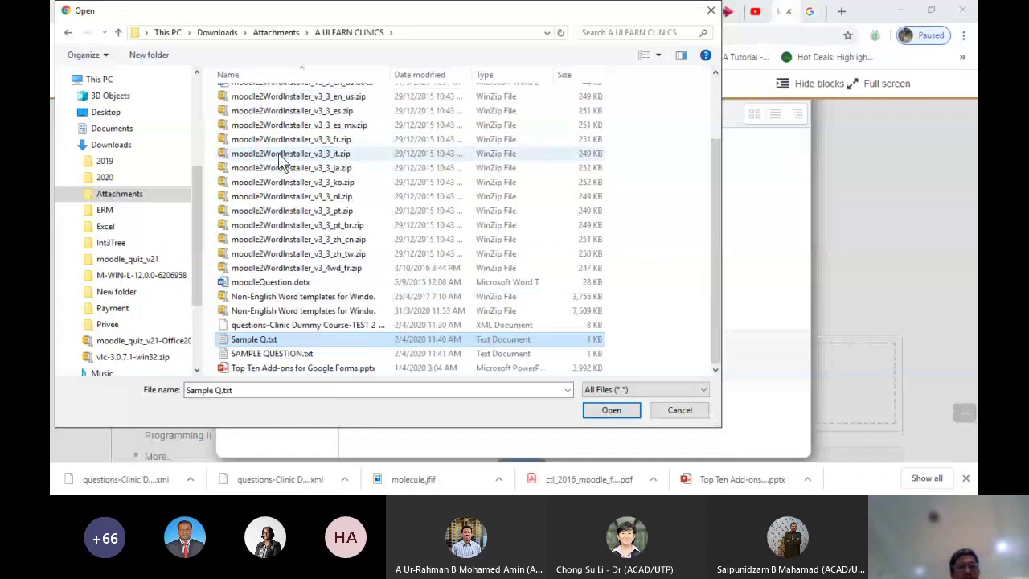
pyautogui.click(289, 354)
pyautogui.doubleClick(290, 354)
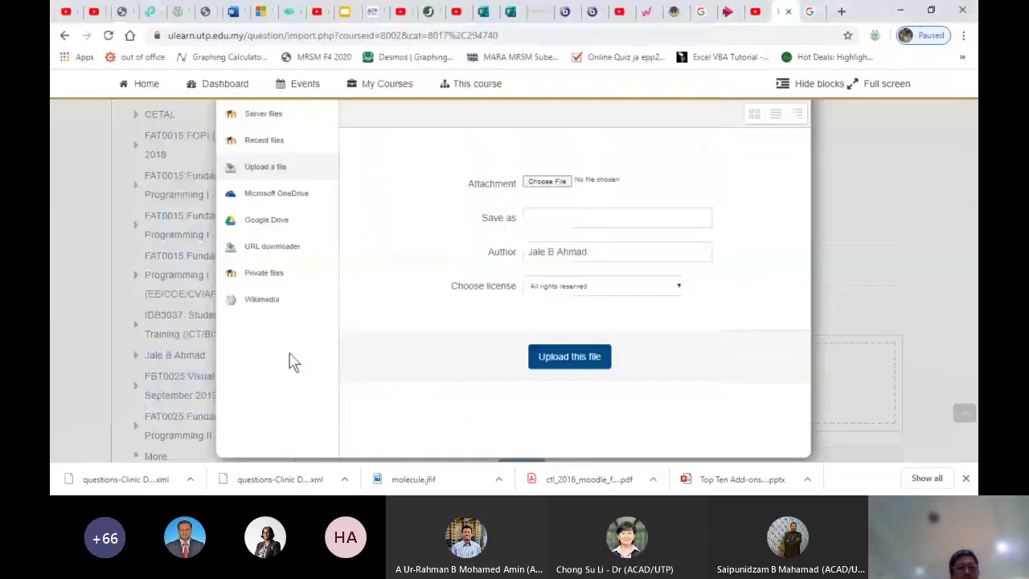
pyautogui.click(569, 356)
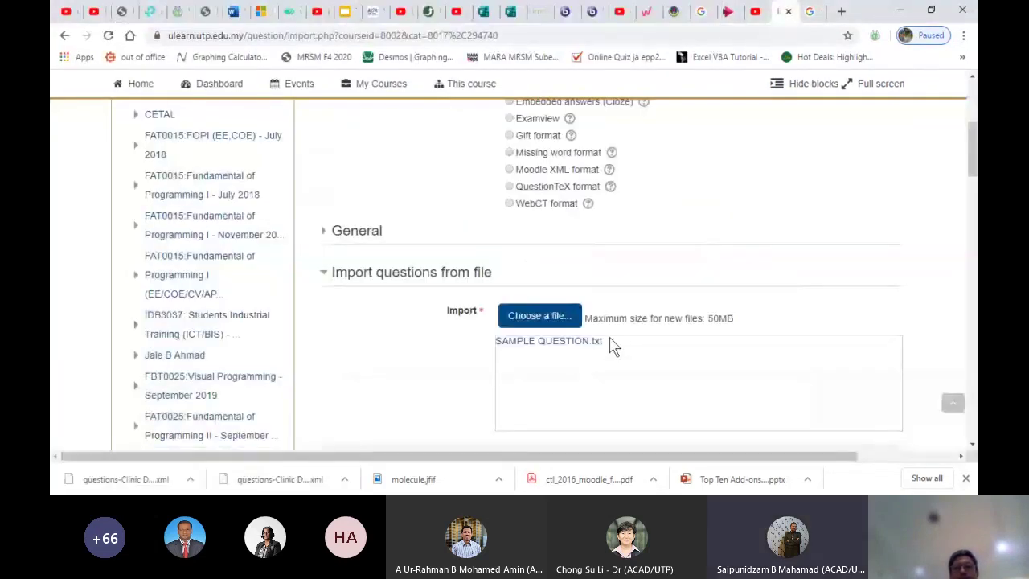
# Import the two questions and continue back to the question bank
pyautogui.moveTo(969, 159); pyautogui.dragTo(970, 205)
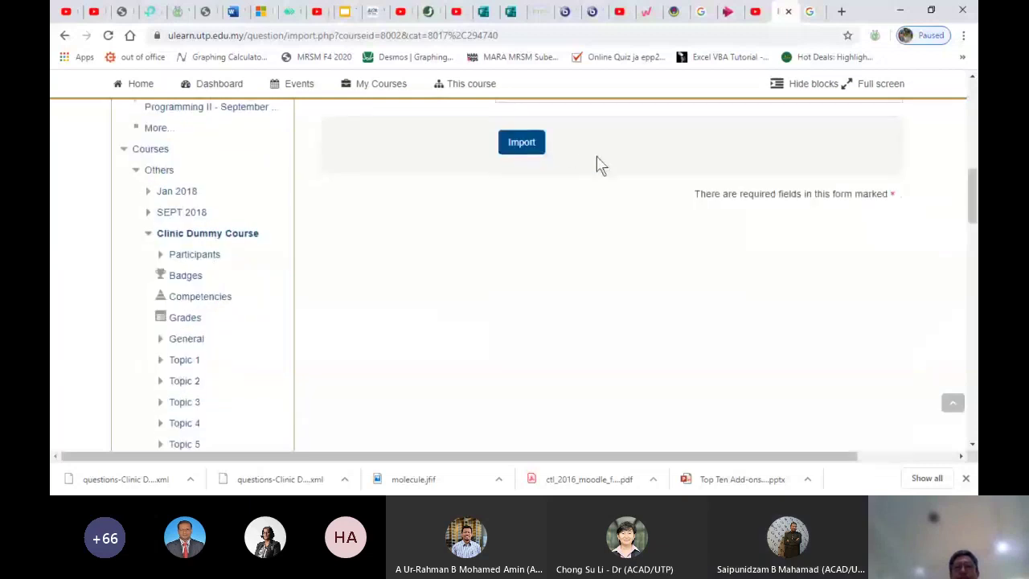
pyautogui.click(523, 142)
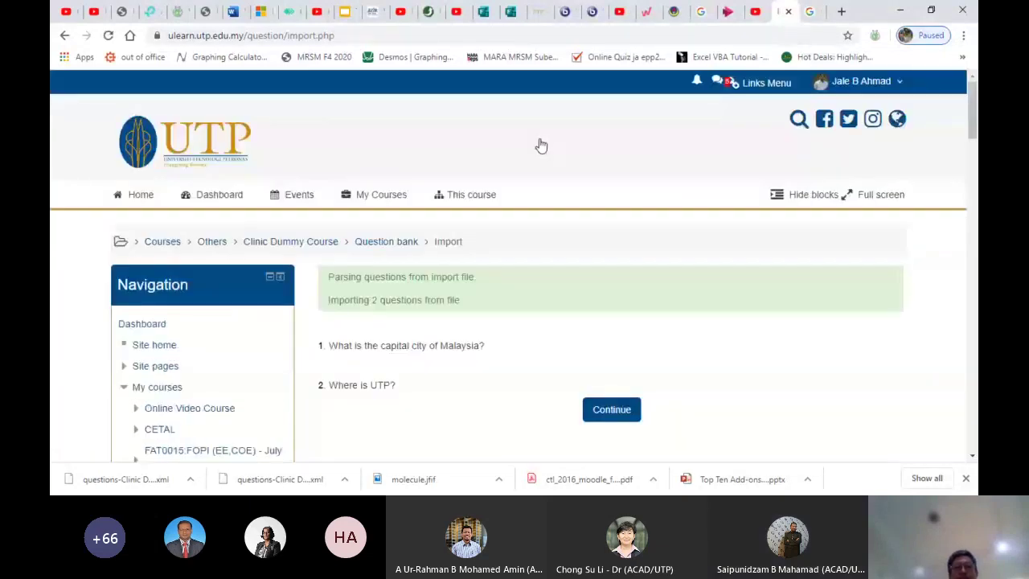
pyautogui.click(601, 411)
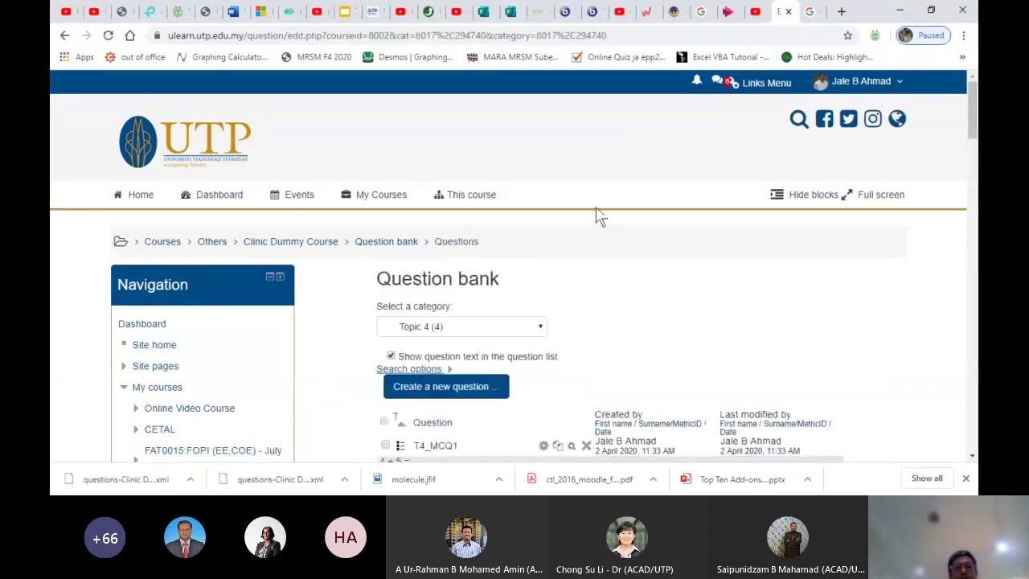
# Change the capital-of-Malaysia question's name to T4_ESS3 and save the changes
pyautogui.scroll(-2, 597, 223)
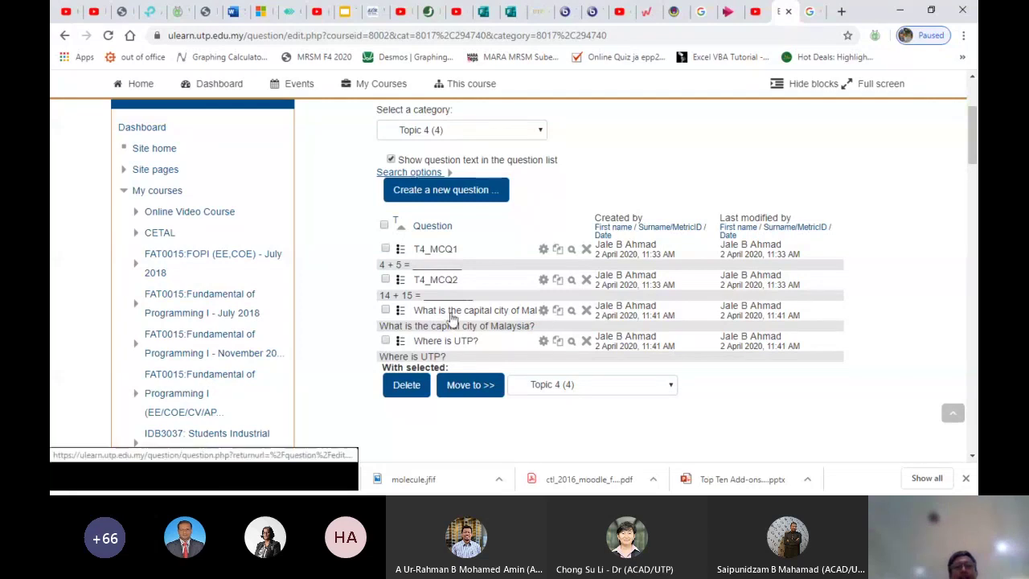
pyautogui.click(544, 314)
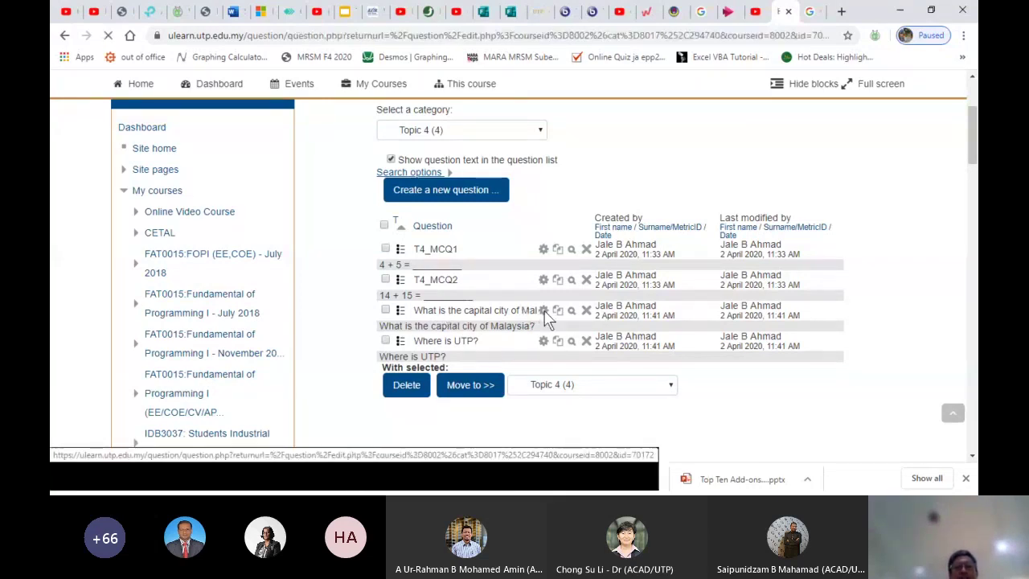
pyautogui.scroll(-3, 650, 397)
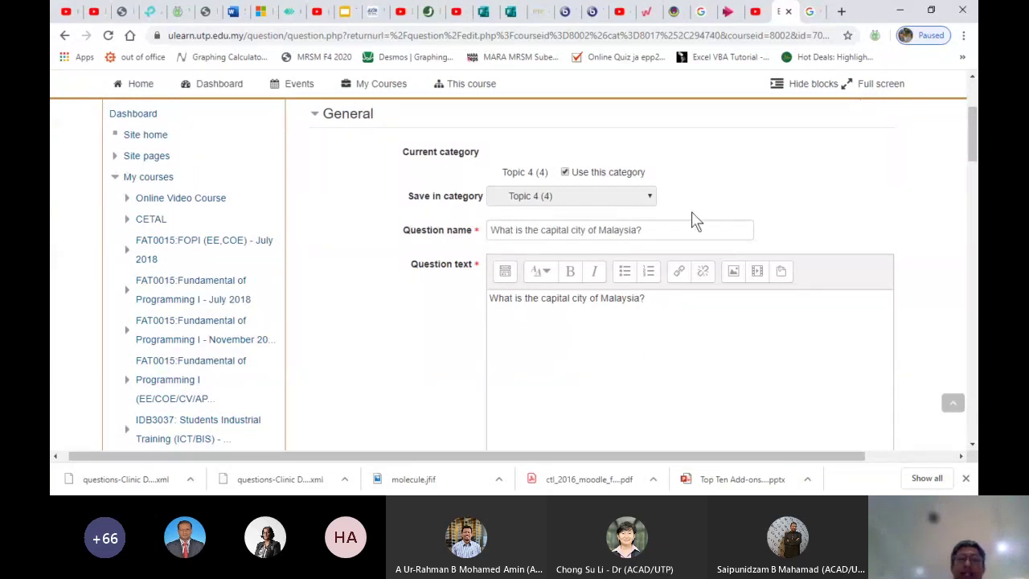
pyautogui.click(662, 229)
pyautogui.press('BackSpace')
pyautogui.press('BackSpace')
pyautogui.press('BackSpace')
pyautogui.press('BackSpace')
pyautogui.press('BackSpace')
pyautogui.press('BackSpace')
pyautogui.press('BackSpace')
pyautogui.press('BackSpace')
pyautogui.press('BackSpace')
pyautogui.press('BackSpace')
pyautogui.press('BackSpace')
pyautogui.press('BackSpace')
pyautogui.press('BackSpace')
pyautogui.press('BackSpace')
pyautogui.press('BackSpace')
pyautogui.press('BackSpace')
pyautogui.press('BackSpace')
pyautogui.press('BackSpace')
pyautogui.press('BackSpace')
pyautogui.press('BackSpace')
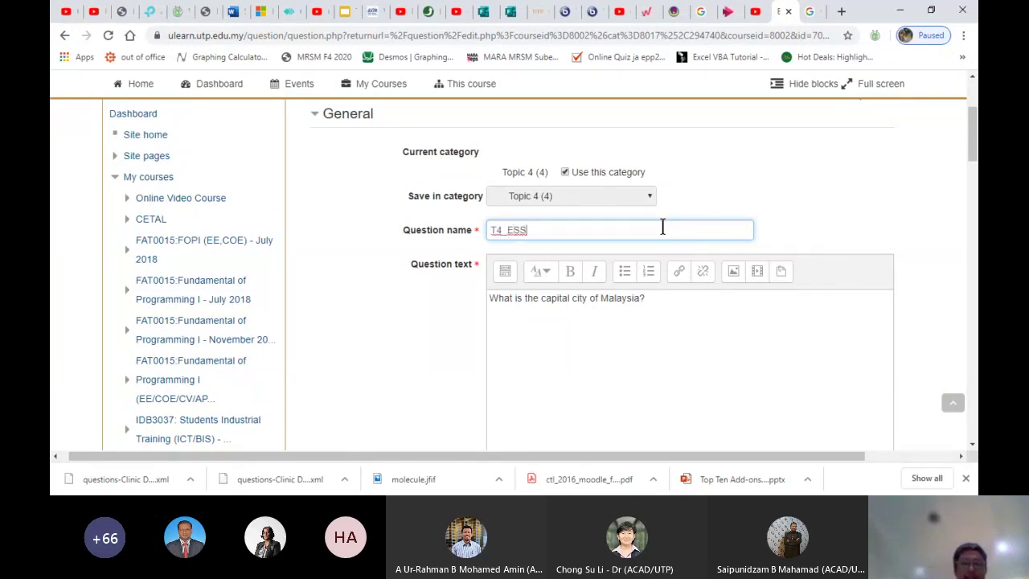
pyautogui.scroll(-10, 664, 227)
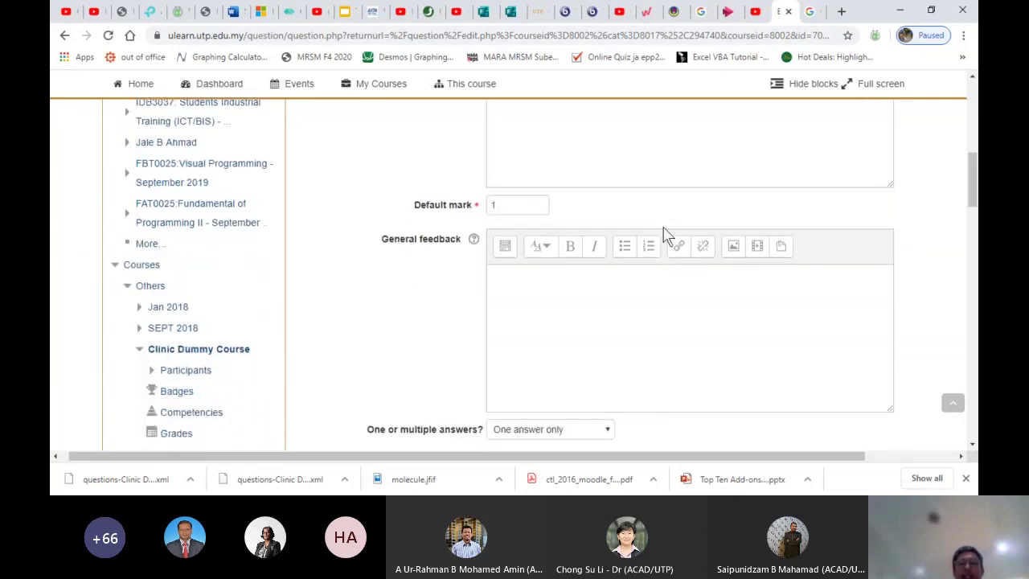
pyautogui.scroll(-8, 664, 235)
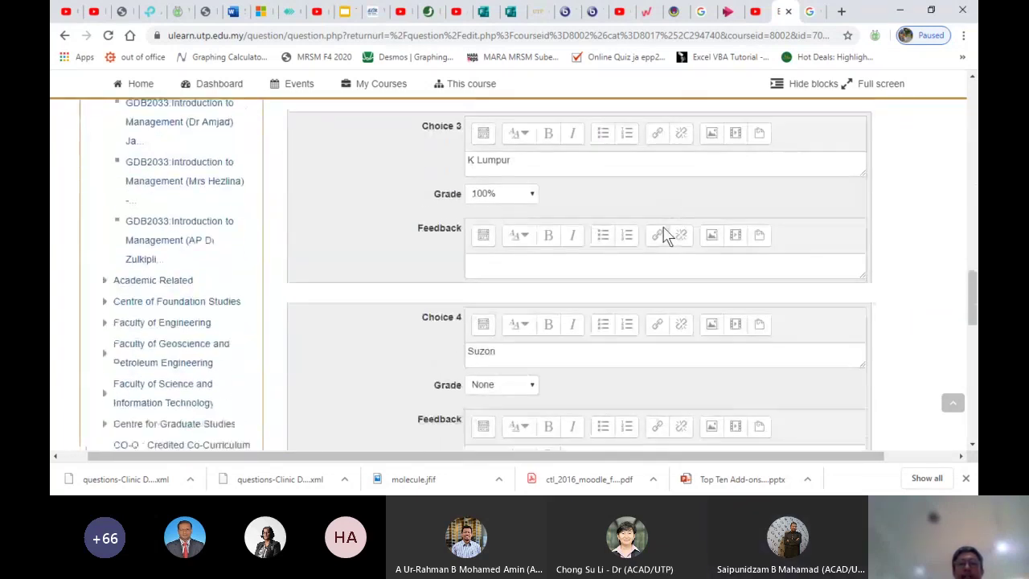
pyautogui.scroll(2, 665, 234)
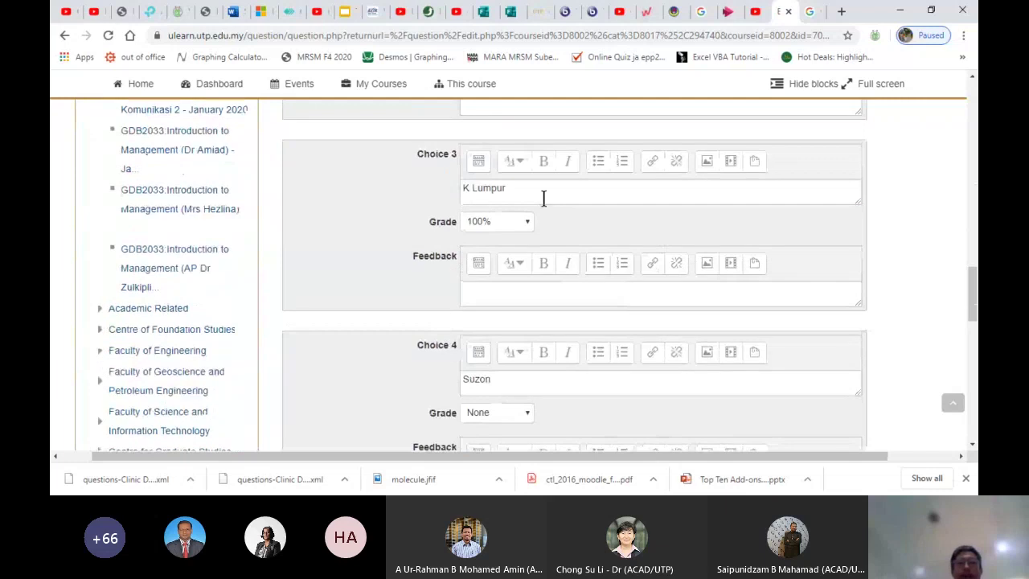
pyautogui.scroll(-10, 489, 241)
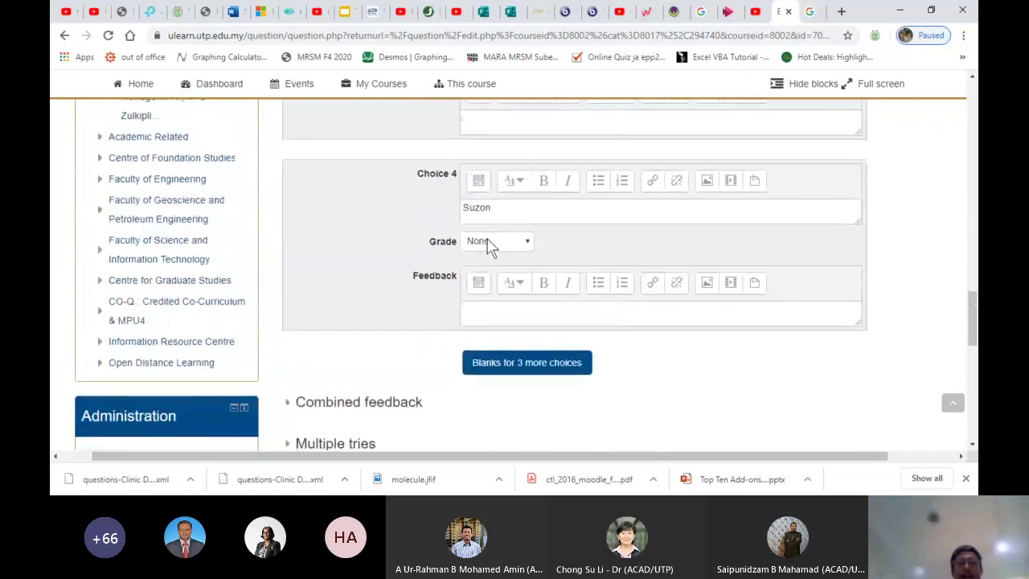
pyautogui.scroll(-2, 486, 238)
pyautogui.scroll(2, 501, 195)
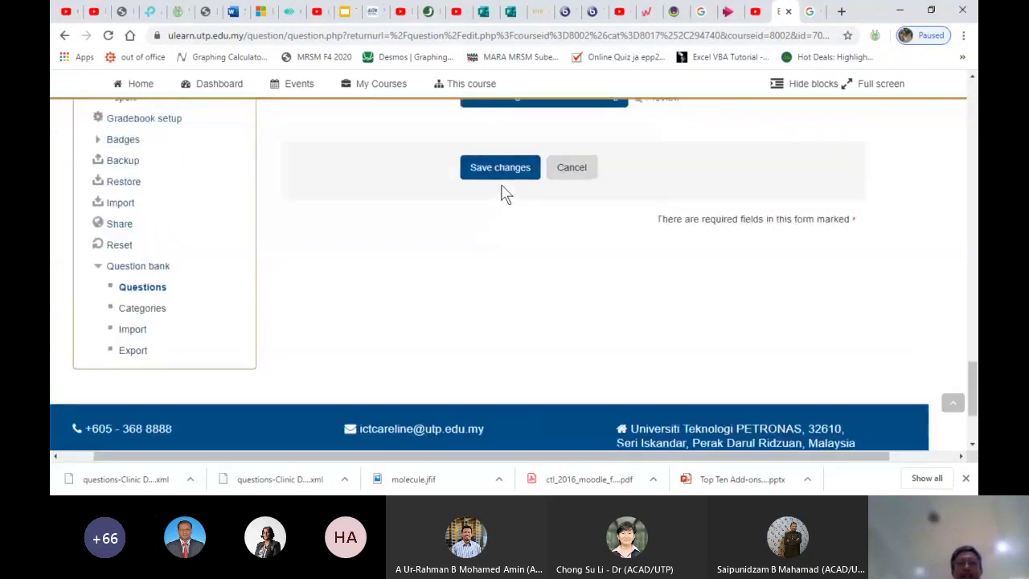
pyautogui.click(498, 178)
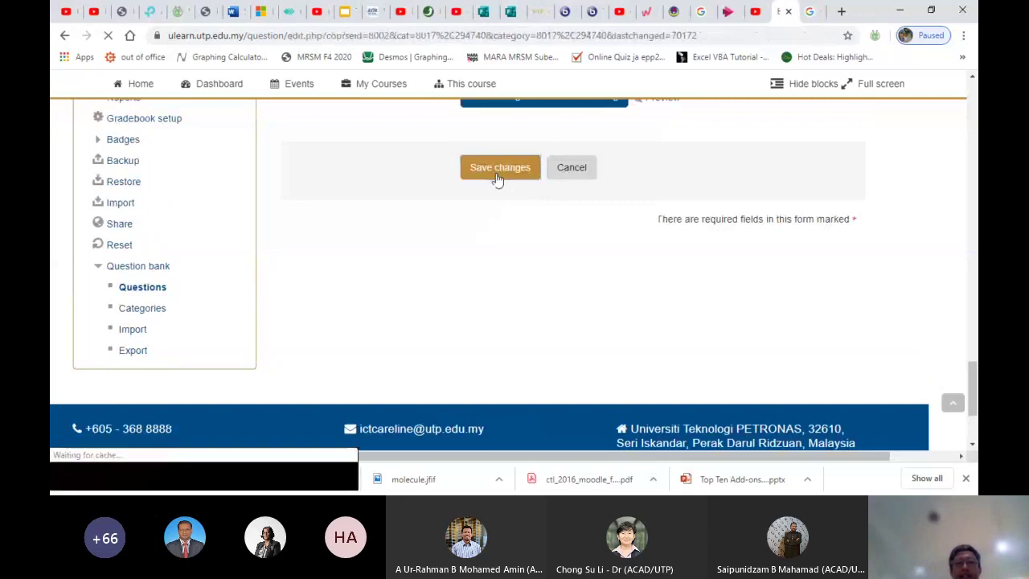
# Select T4_ESS3 and move it to the Topic 5 category using With selected
pyautogui.scroll(-3, 588, 378)
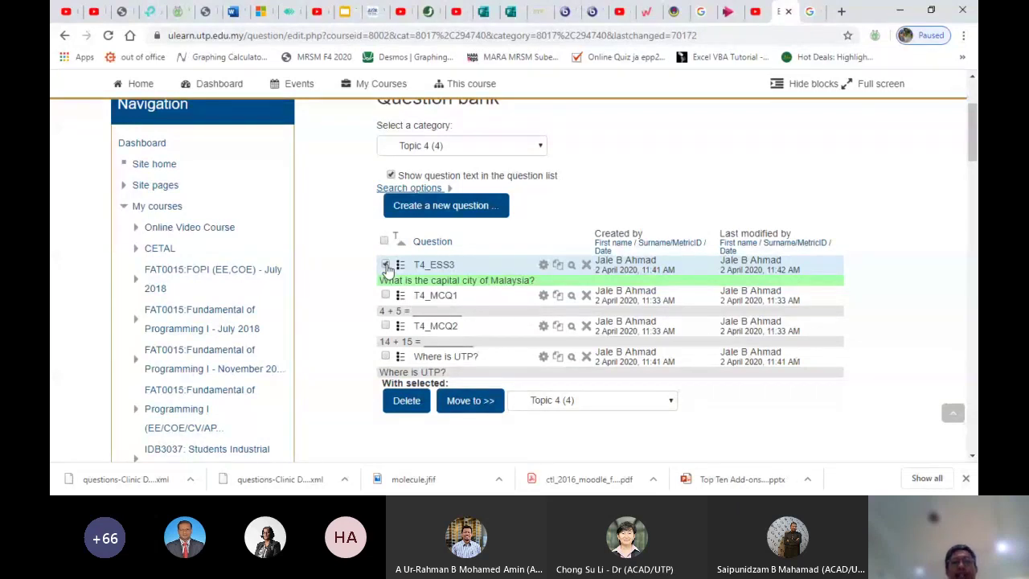
pyautogui.click(385, 265)
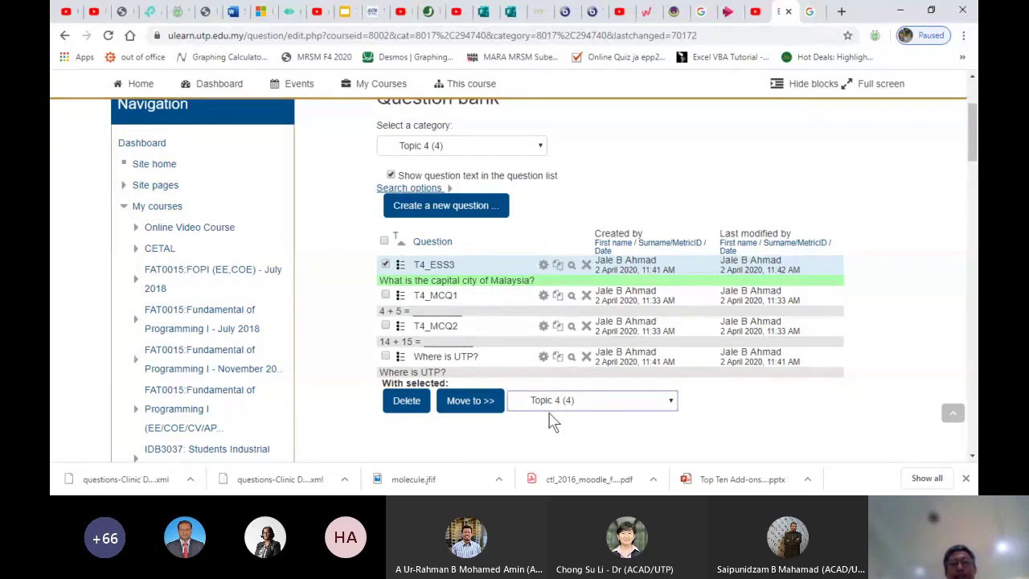
pyautogui.click(567, 471)
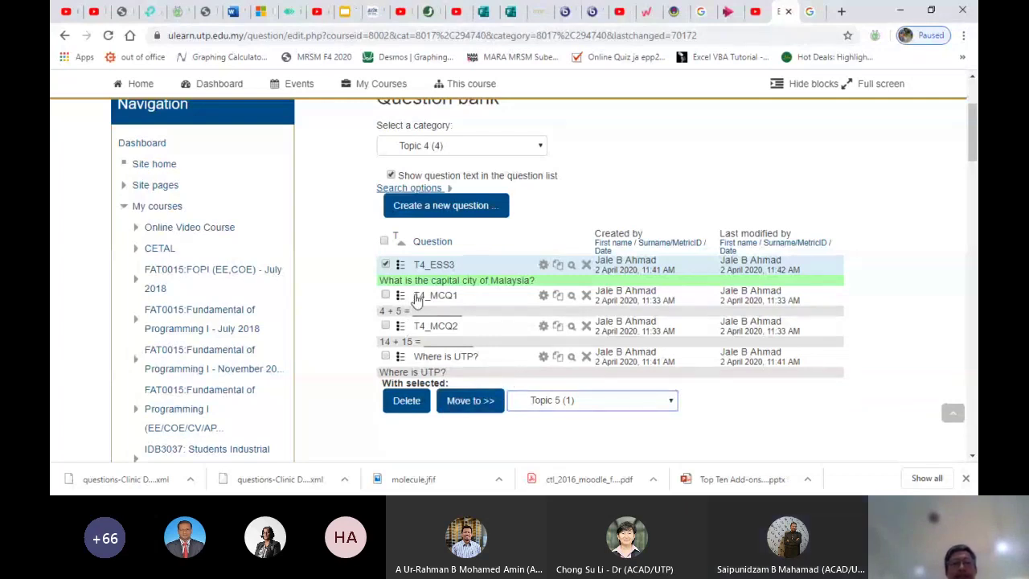
pyautogui.click(471, 402)
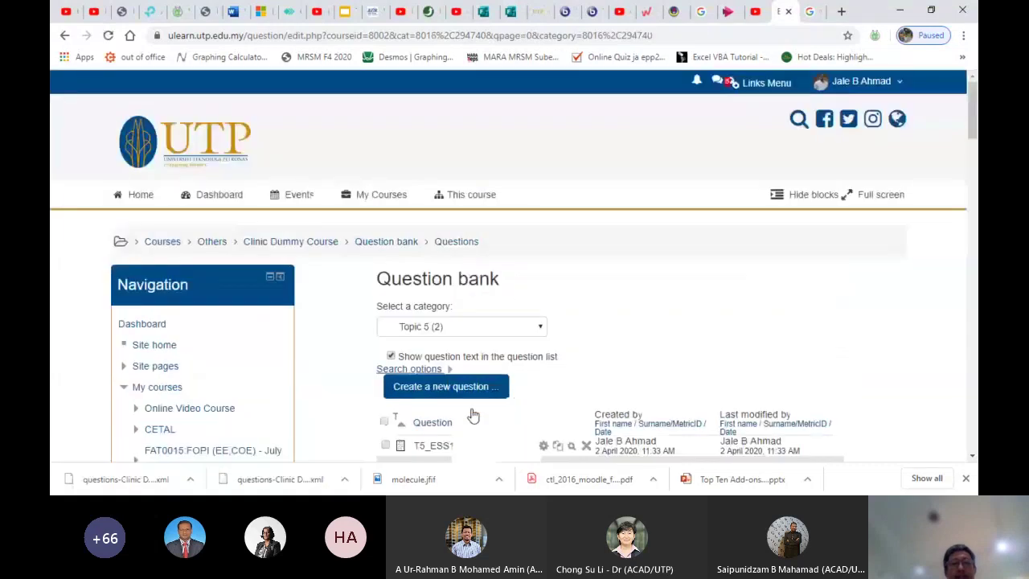
# Switch the question bank view to the Topic 4 category
pyautogui.scroll(-3, 472, 415)
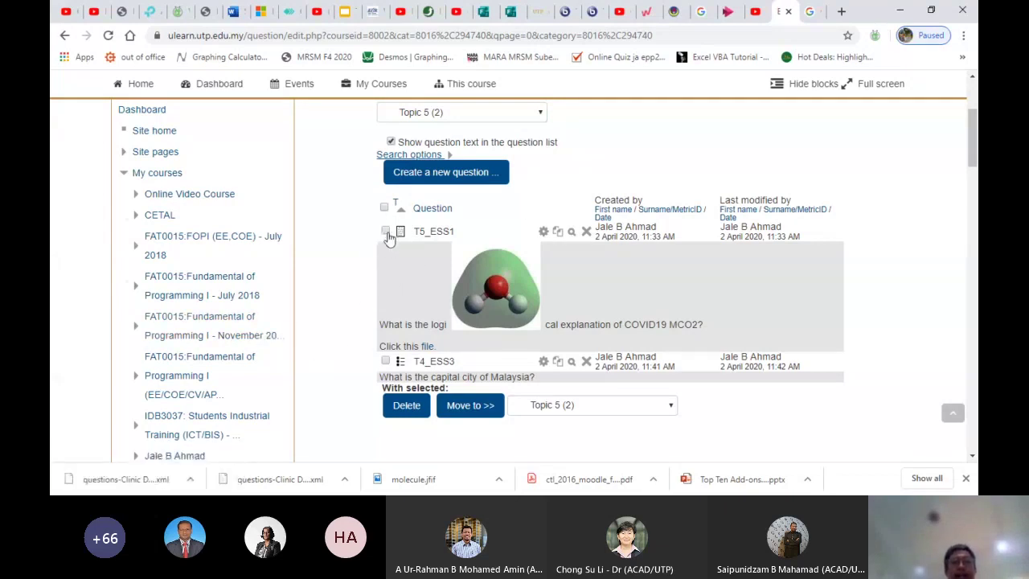
pyautogui.scroll(2, 316, 350)
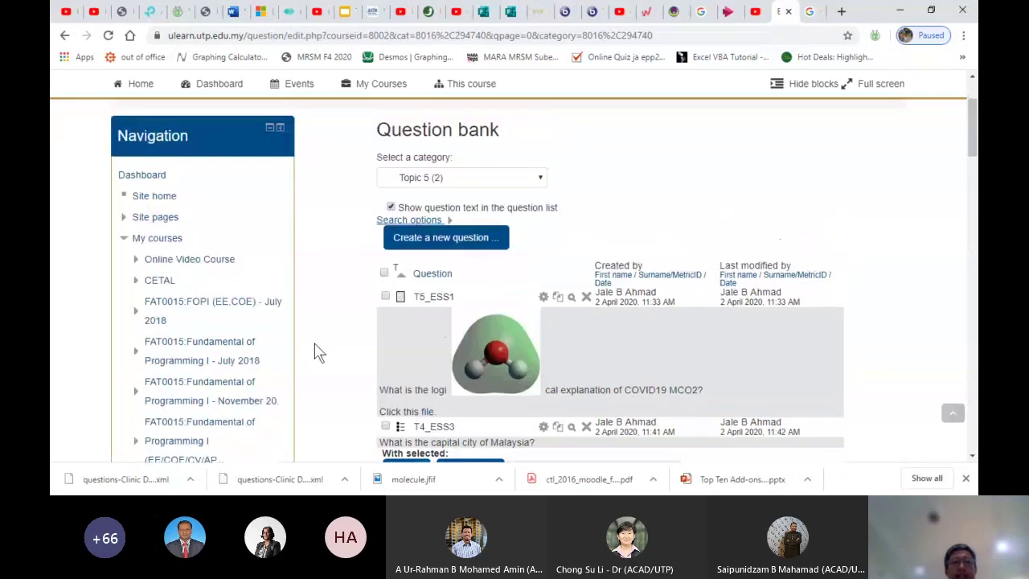
pyautogui.click(433, 181)
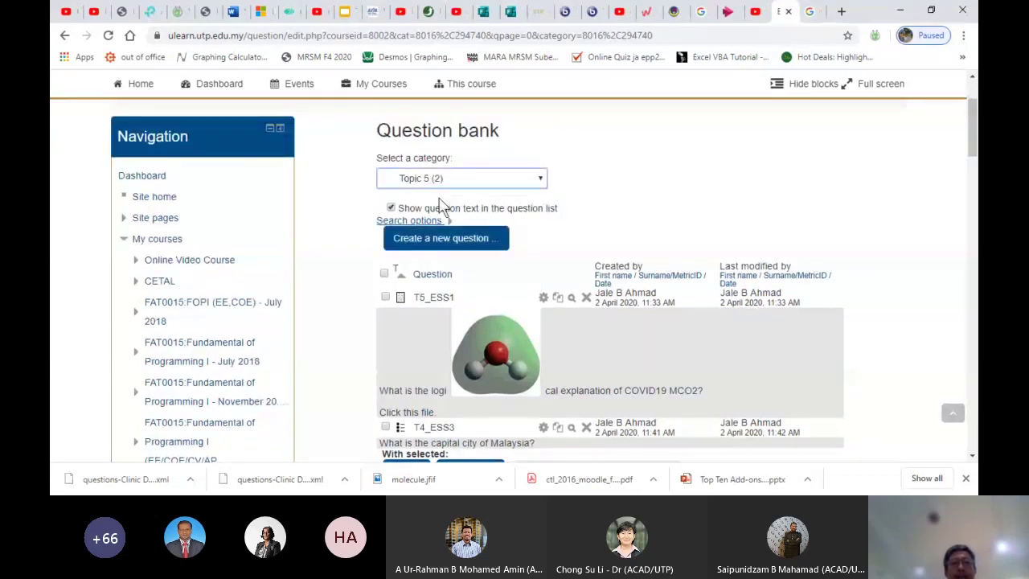
pyautogui.press('Up')
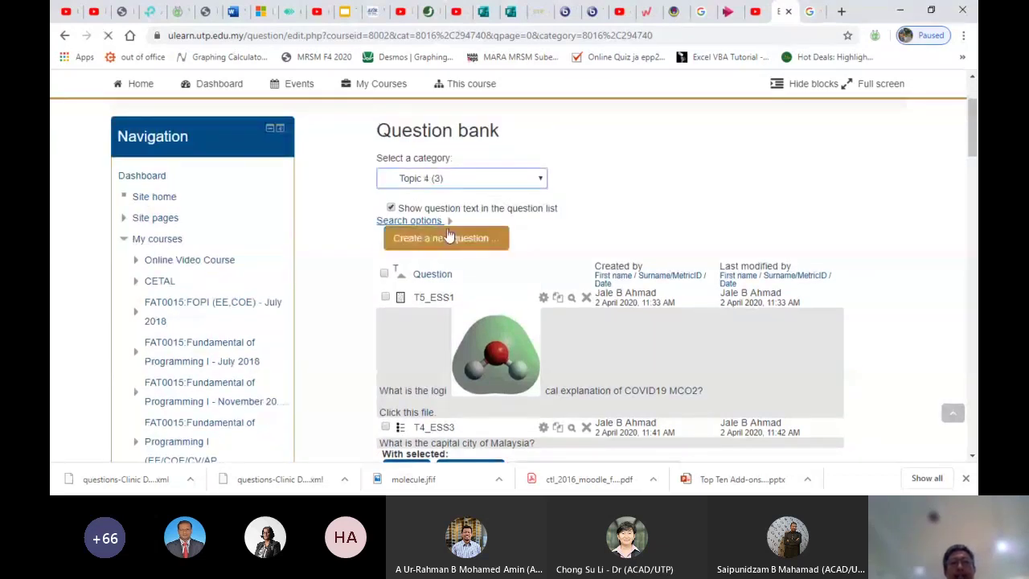
# Move 'Where is UTP?' into Topic 5 and reload to confirm three questions there
pyautogui.scroll(-4, 450, 311)
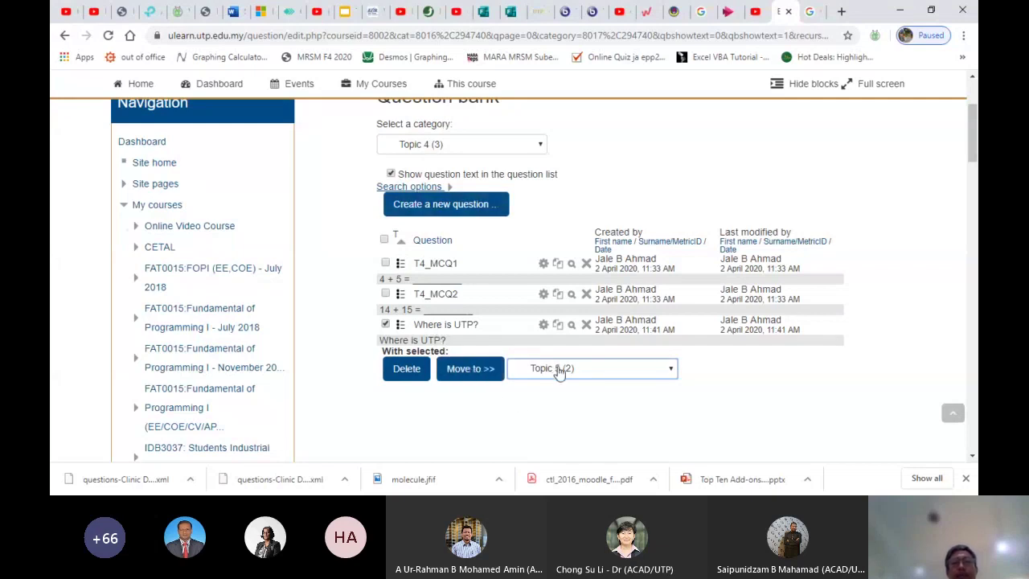
pyautogui.click(477, 376)
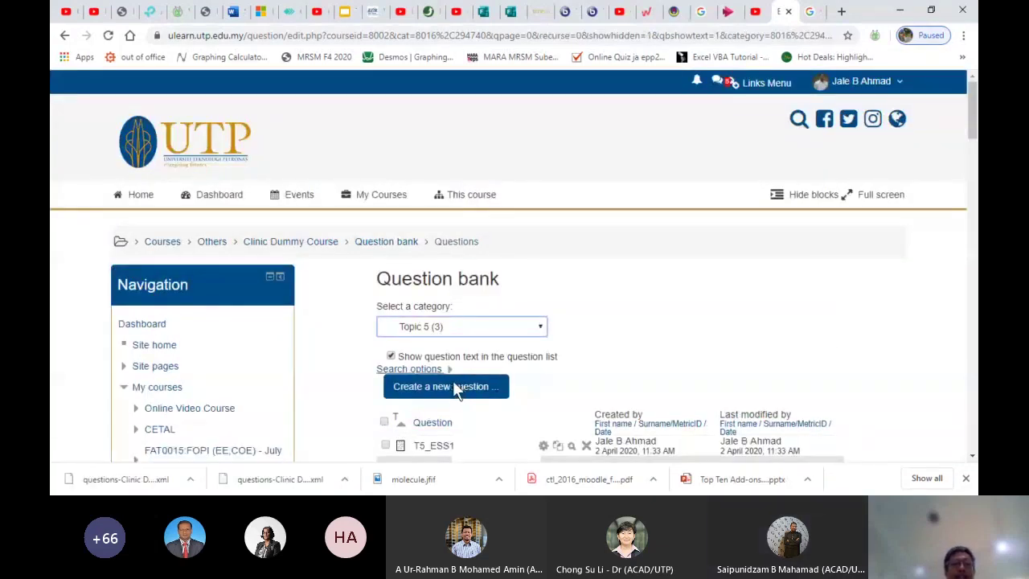
pyautogui.click(624, 344)
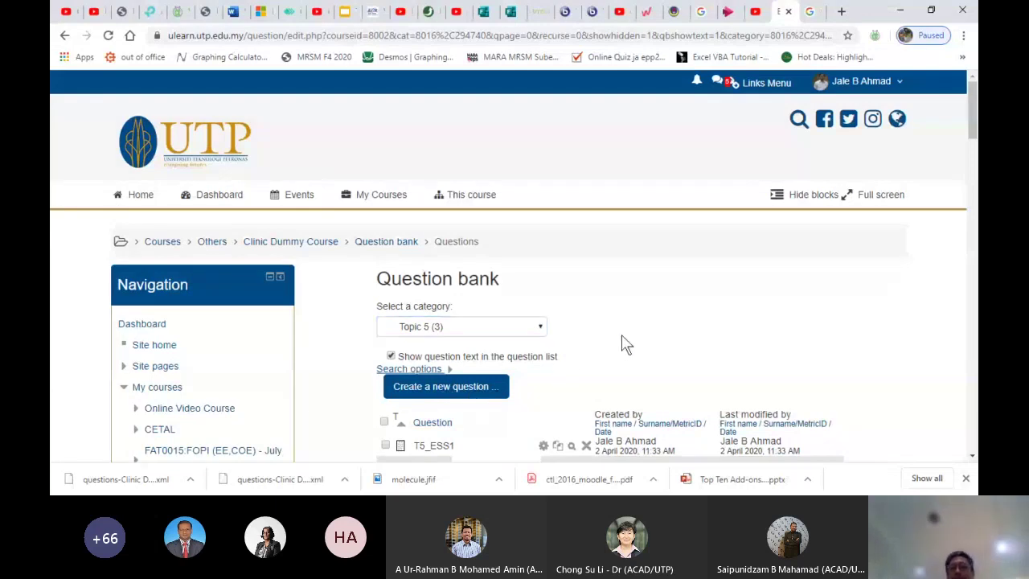
pyautogui.scroll(-4, 624, 345)
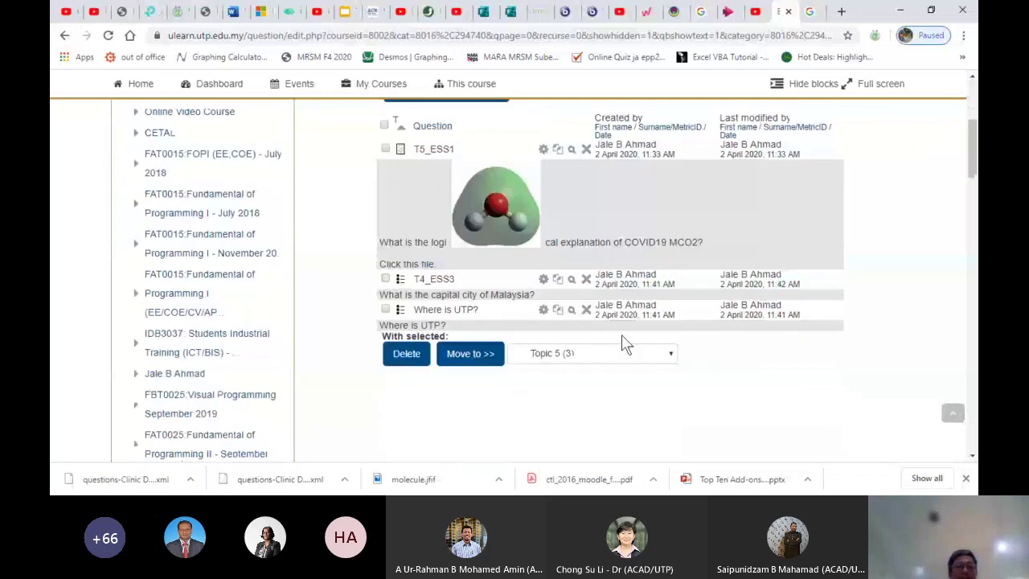
pyautogui.scroll(-1, 626, 343)
pyautogui.scroll(-1, 625, 344)
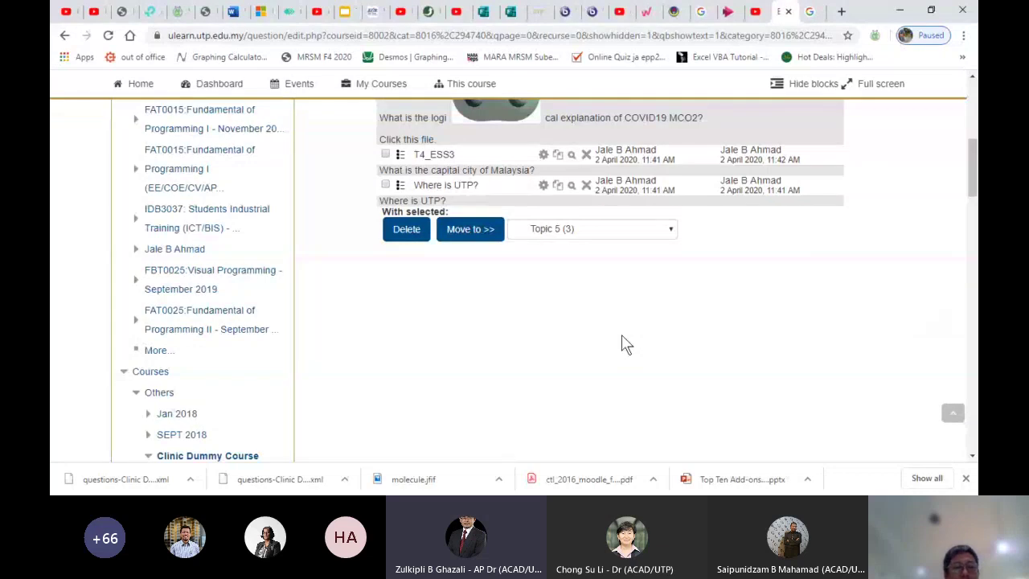
pyautogui.press('F5')
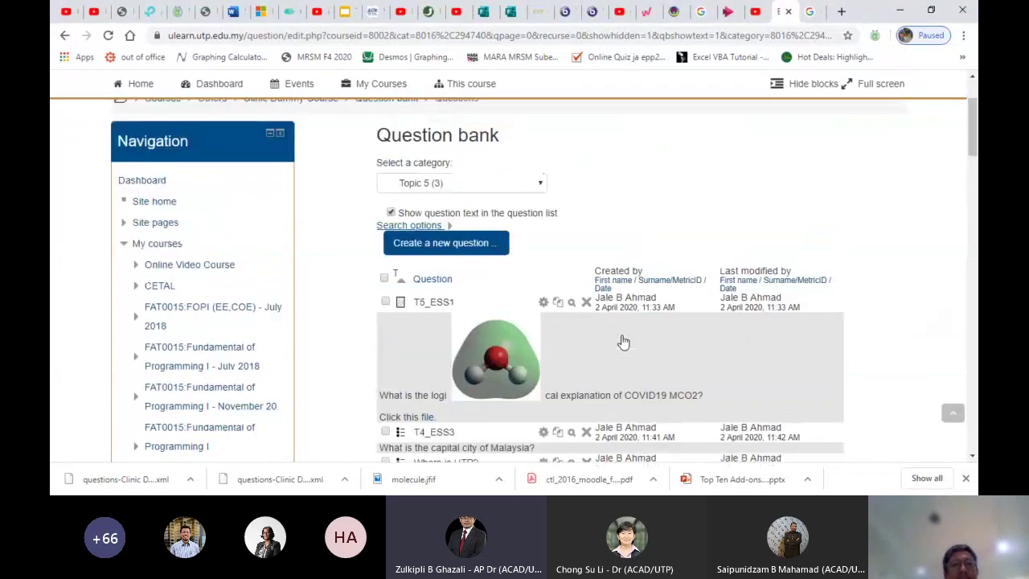
pyautogui.scroll(-3, 626, 344)
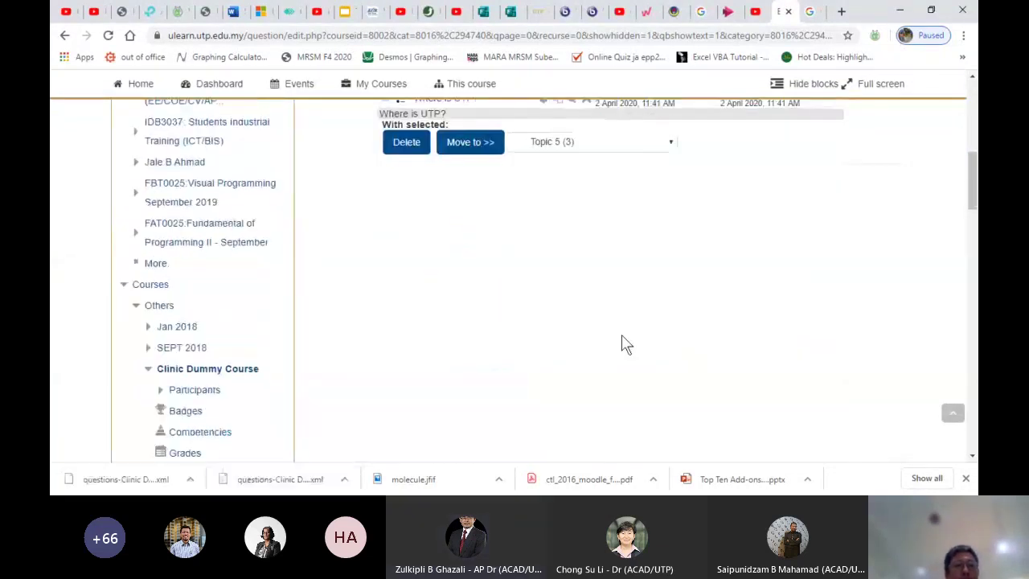
pyautogui.scroll(8, 623, 338)
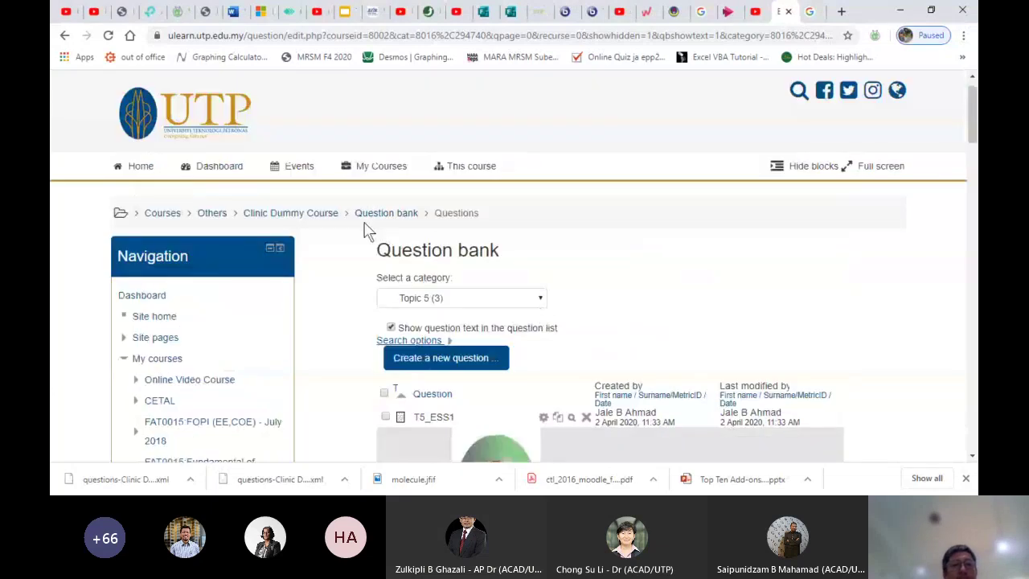
pyautogui.click(293, 217)
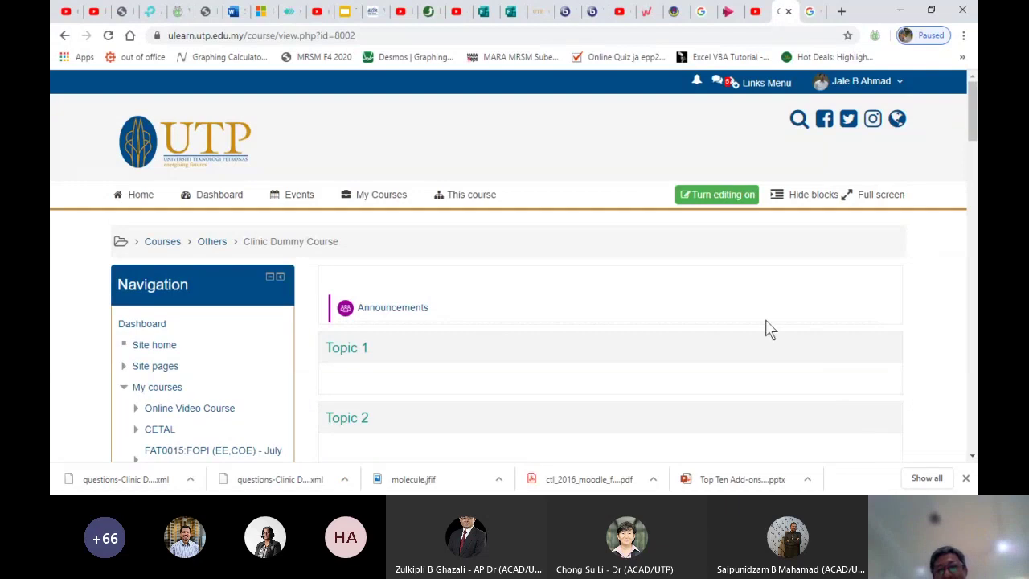
pyautogui.click(701, 201)
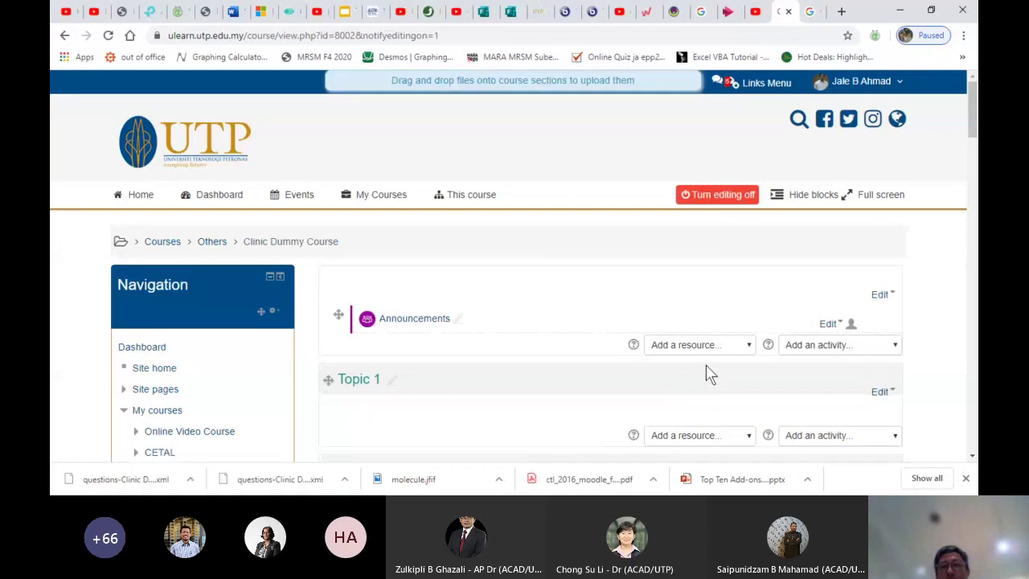
pyautogui.scroll(-1, 528, 434)
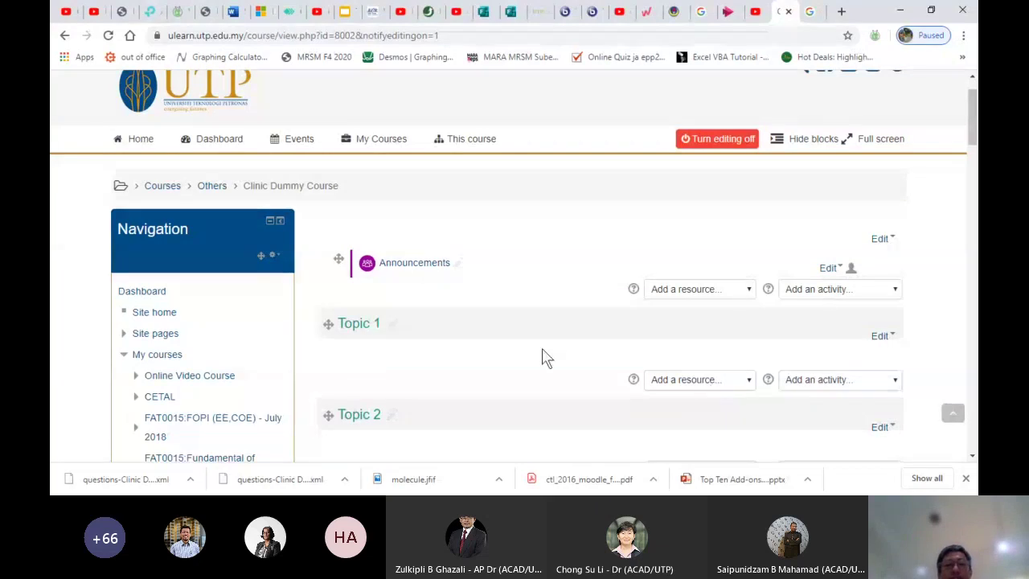
pyautogui.scroll(-1, 524, 360)
pyautogui.scroll(-2, 524, 360)
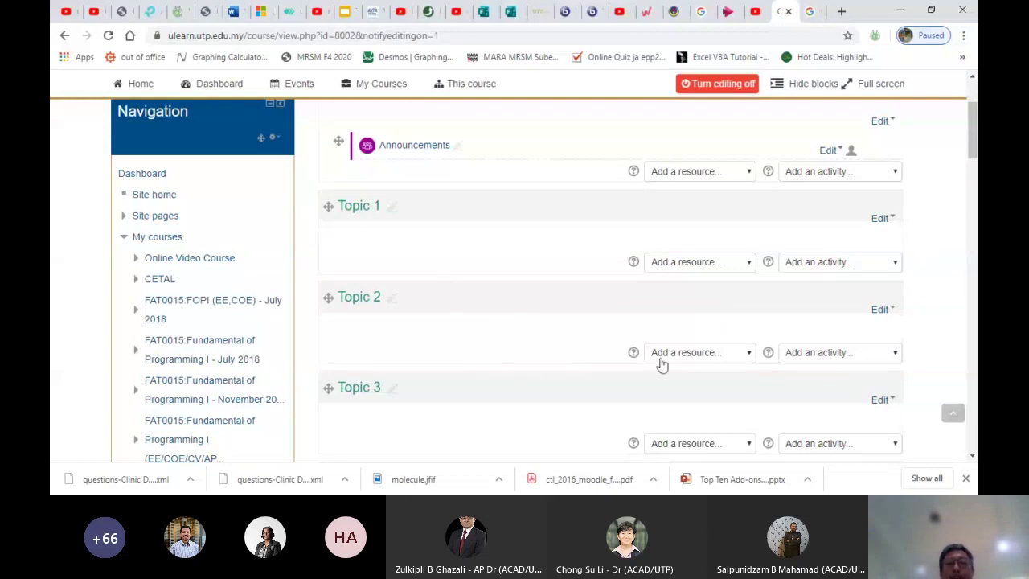
pyautogui.click(808, 362)
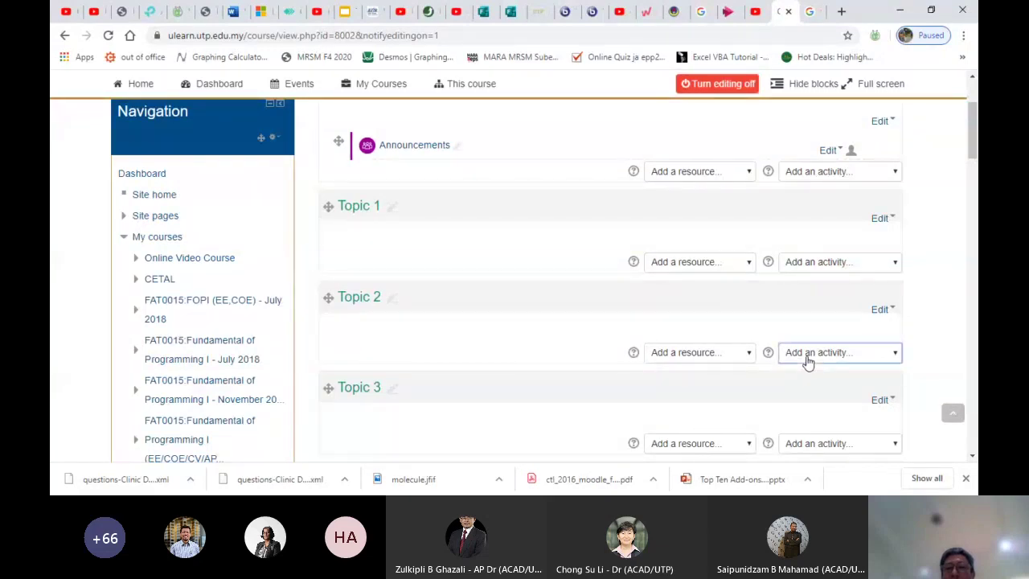
# Add a quiz to Topic 2 and name it 'Quiz 2'
pyautogui.click(799, 276)
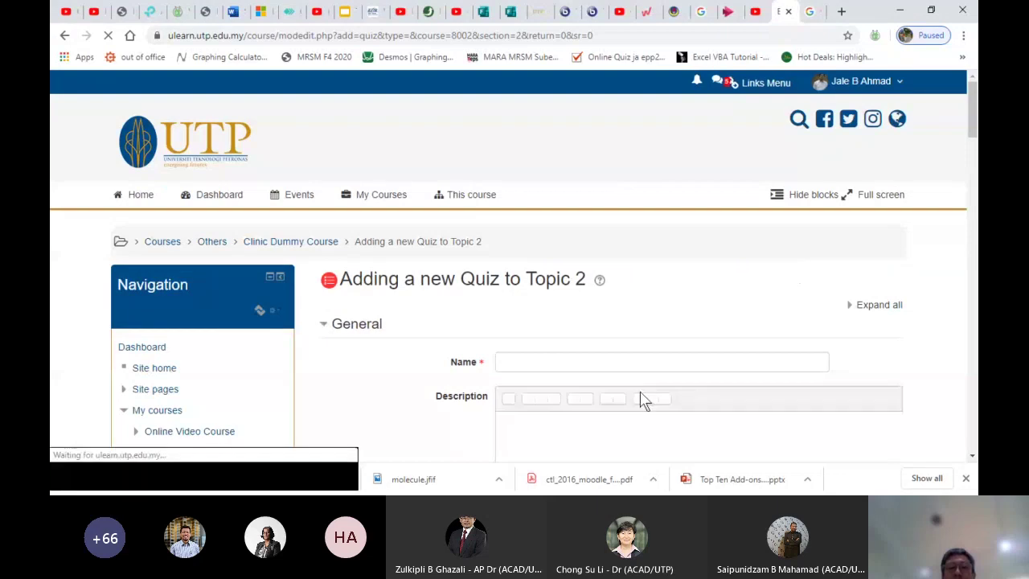
pyautogui.click(559, 333)
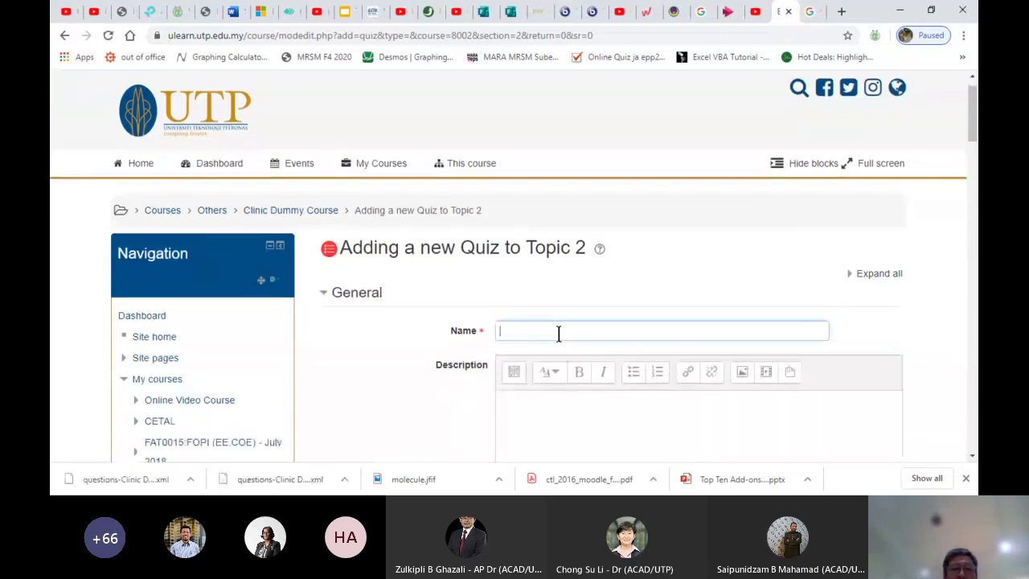
pyautogui.write('Quiz 2')
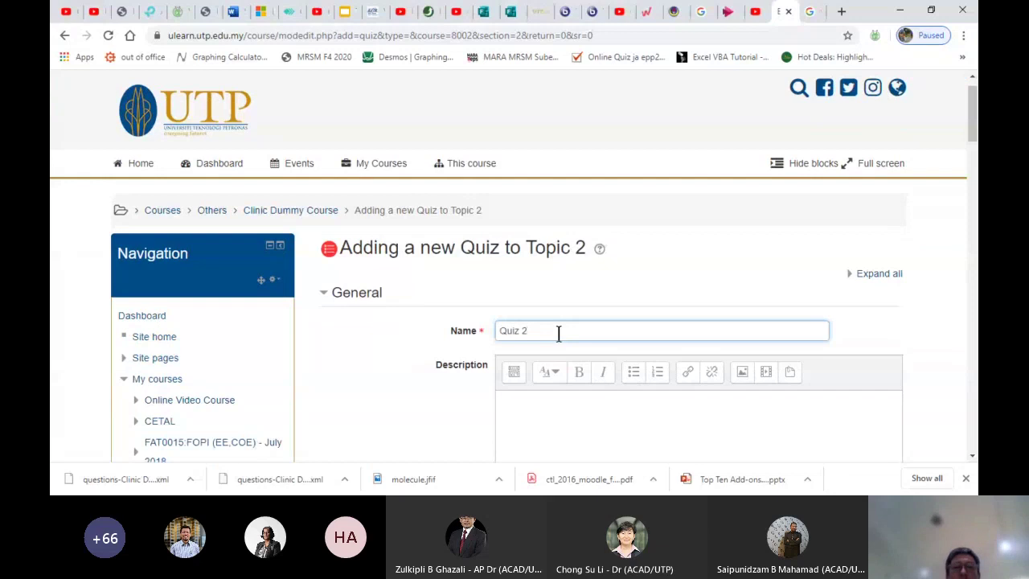
pyautogui.scroll(-2, 559, 333)
# Write the description 'Topics covered: Topic 4 & 5', asking students to redo ALL tutorial exercises
pyautogui.click(555, 249)
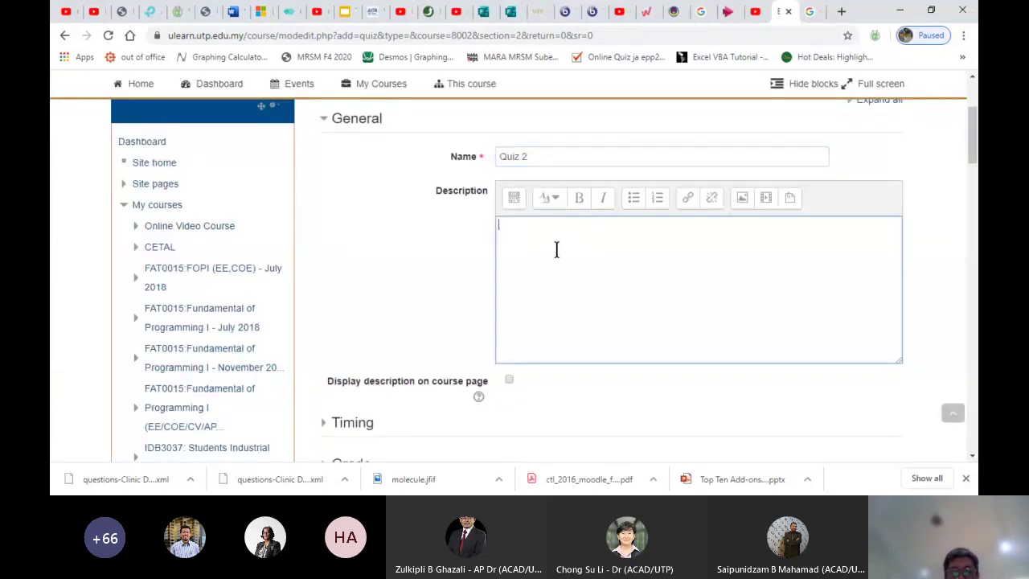
pyautogui.scroll(1, 555, 249)
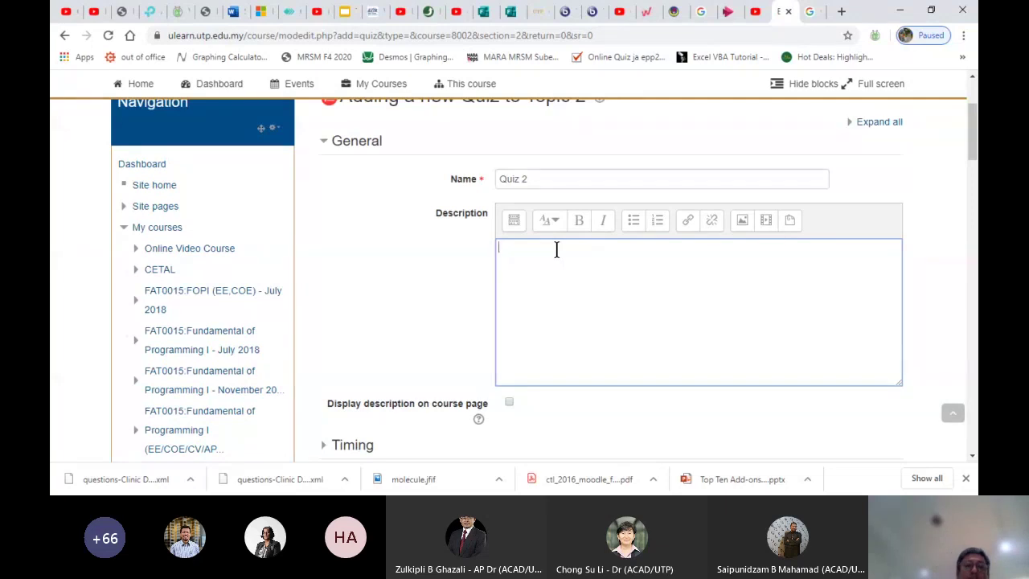
pyautogui.write('Topics')
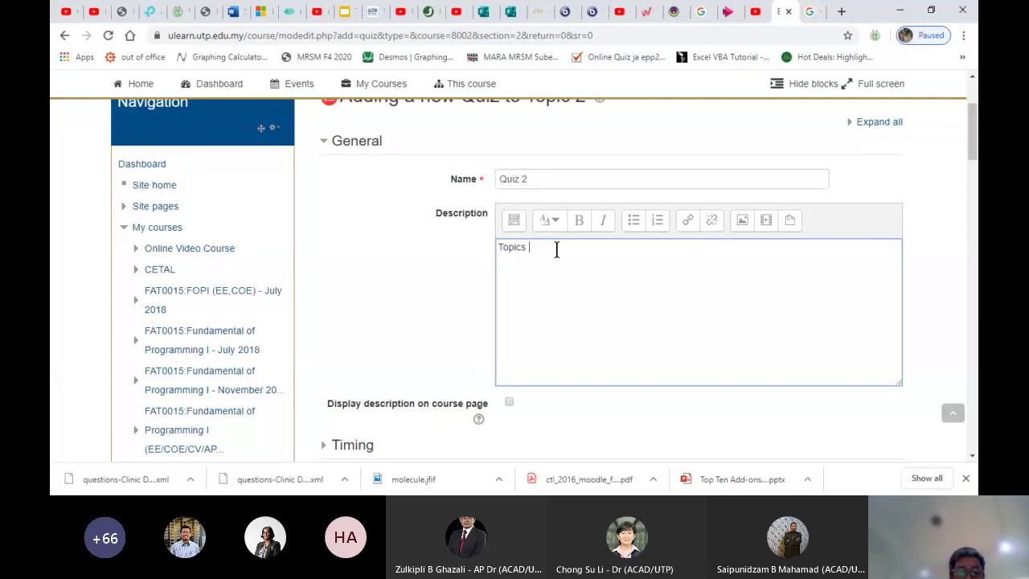
pyautogui.write(' covered')
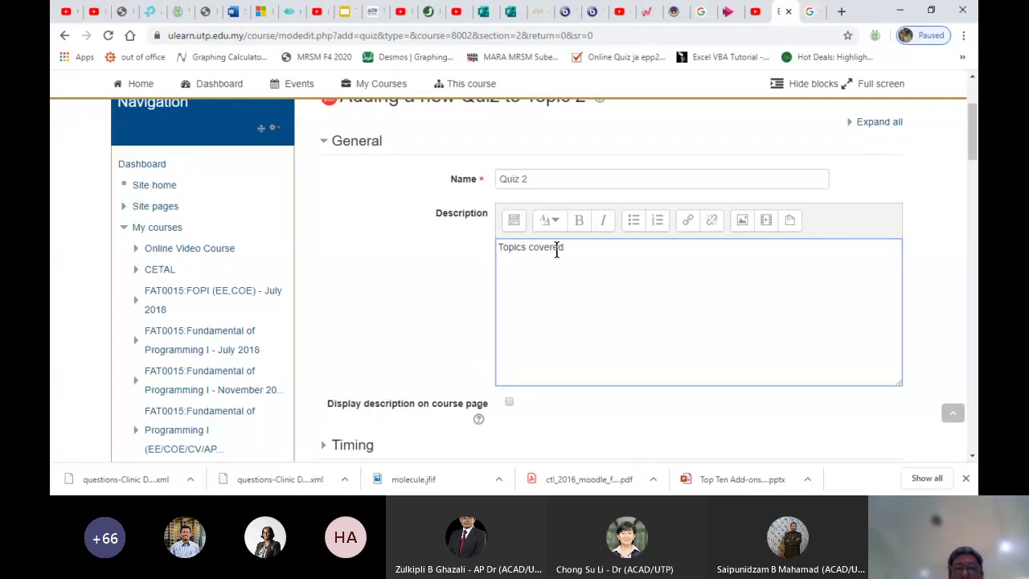
pyautogui.write(': Toipic 4 & 5')
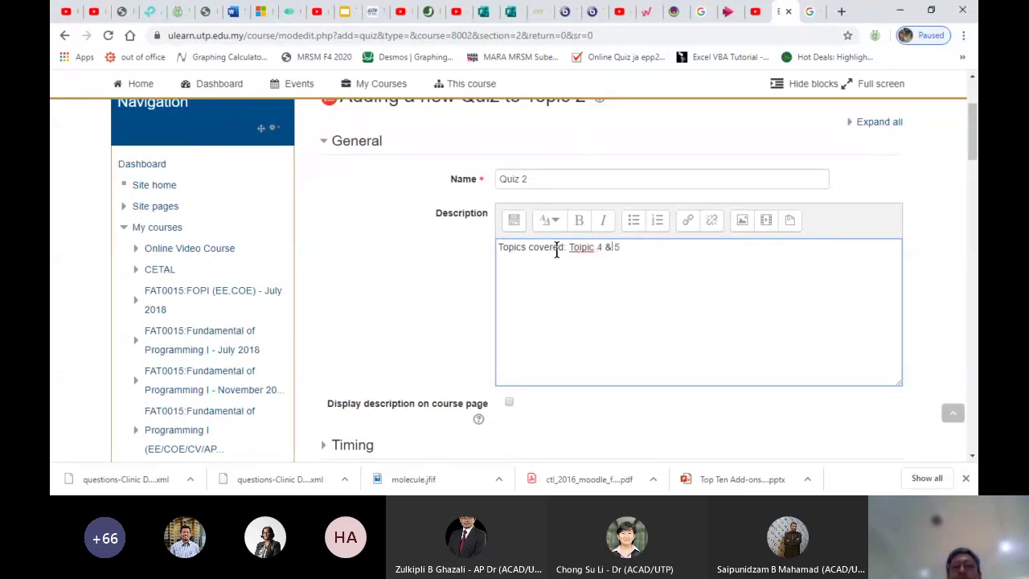
pyautogui.press('BackSpace')
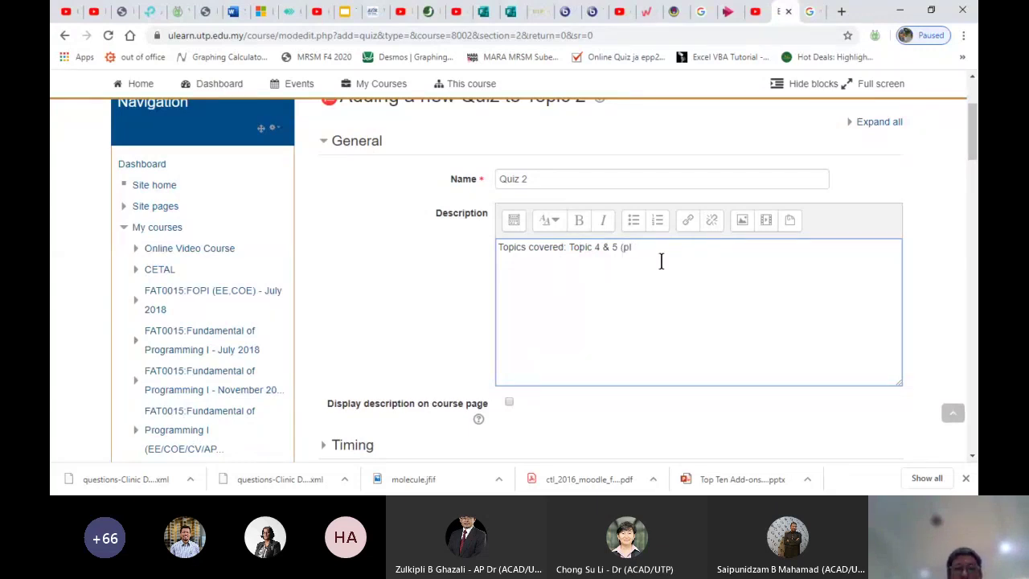
pyautogui.write('ALL')
pyautogui.press('BackSpace')
pyautogui.write('ALL the xecrcic')
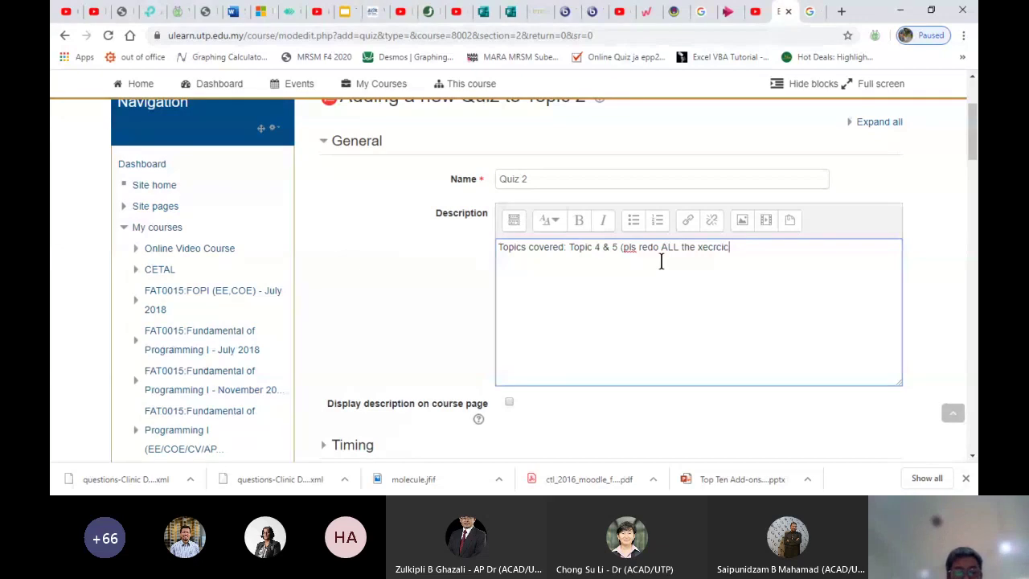
pyautogui.write('es in the tu')
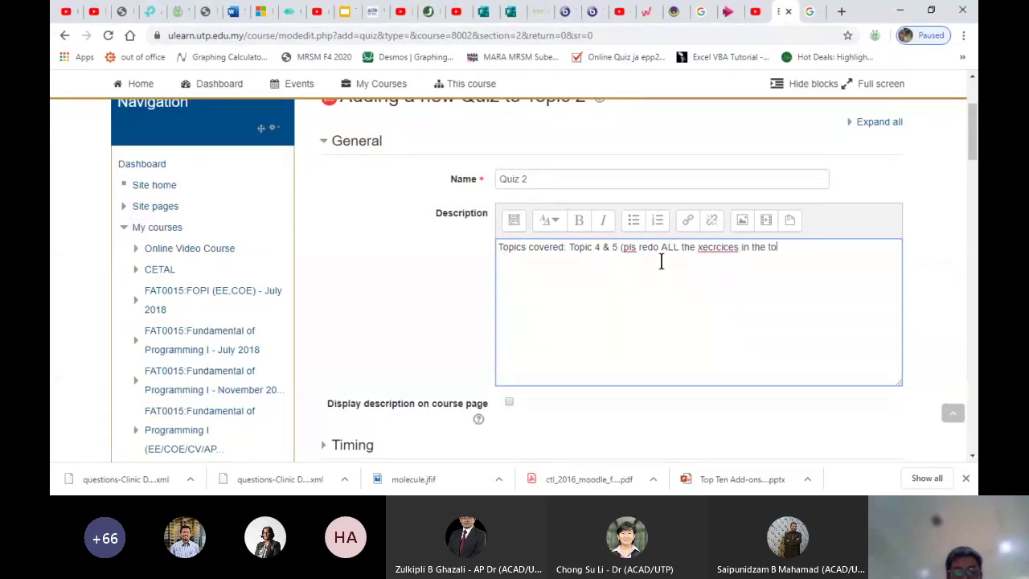
pyautogui.write('torial)')
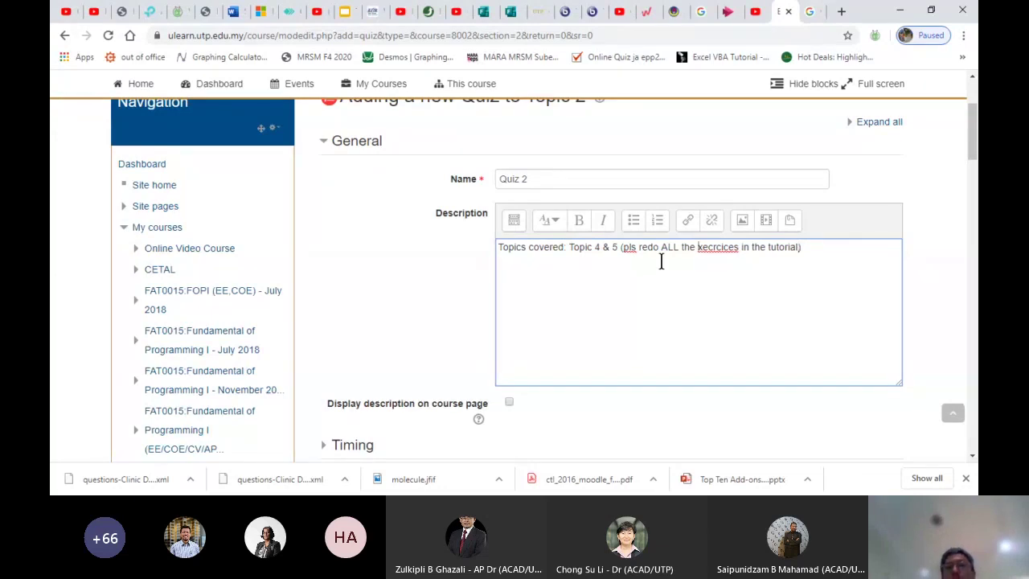
pyautogui.press('Delete')
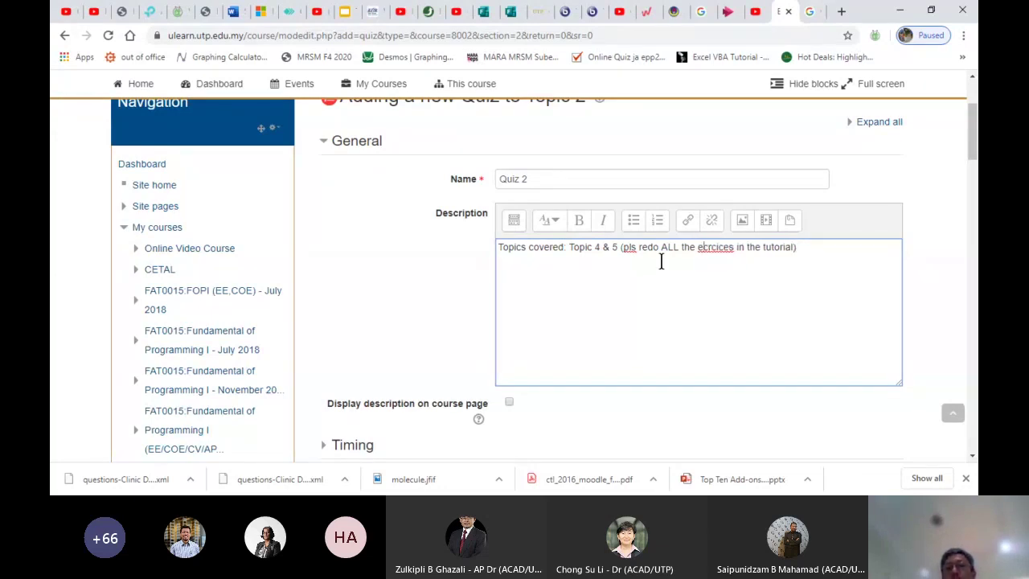
pyautogui.write('xerci')
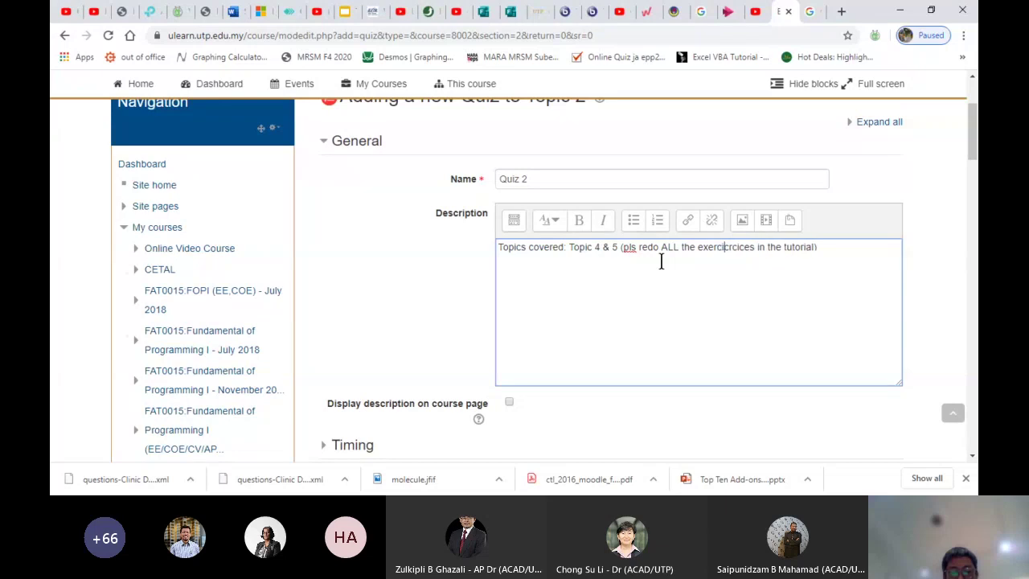
pyautogui.write('ces')
pyautogui.press('Delete')
pyautogui.press('Delete')
pyautogui.press('Delete')
pyautogui.press('Delete')
pyautogui.press('Delete')
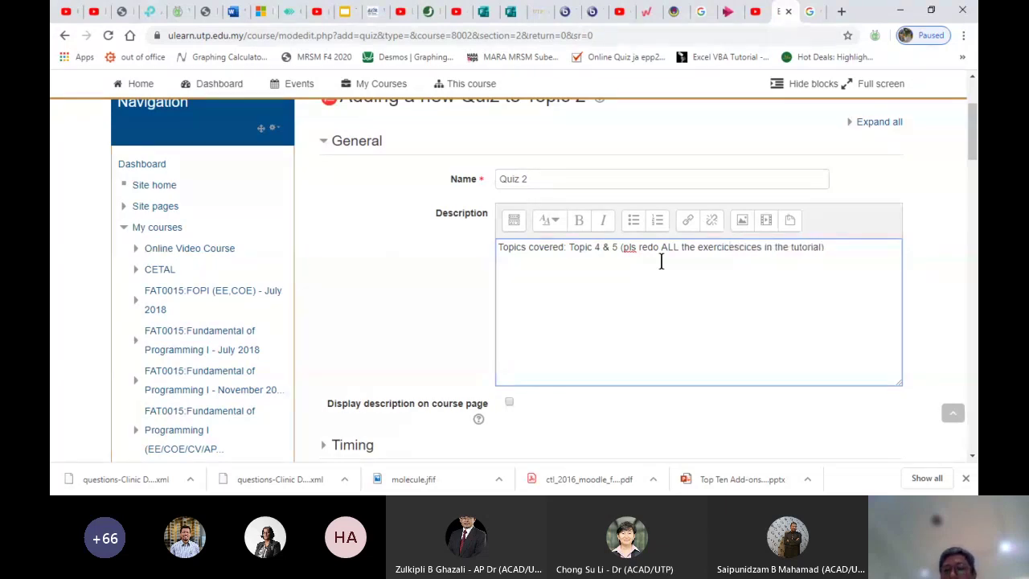
pyautogui.press('Delete')
pyautogui.press('Delete')
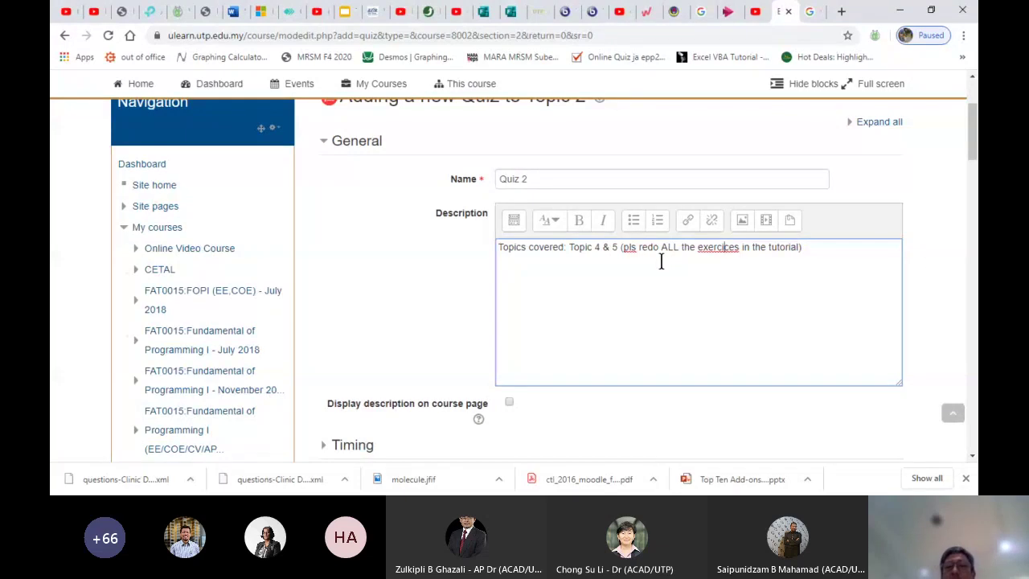
pyautogui.press('BackSpace')
pyautogui.write('s')
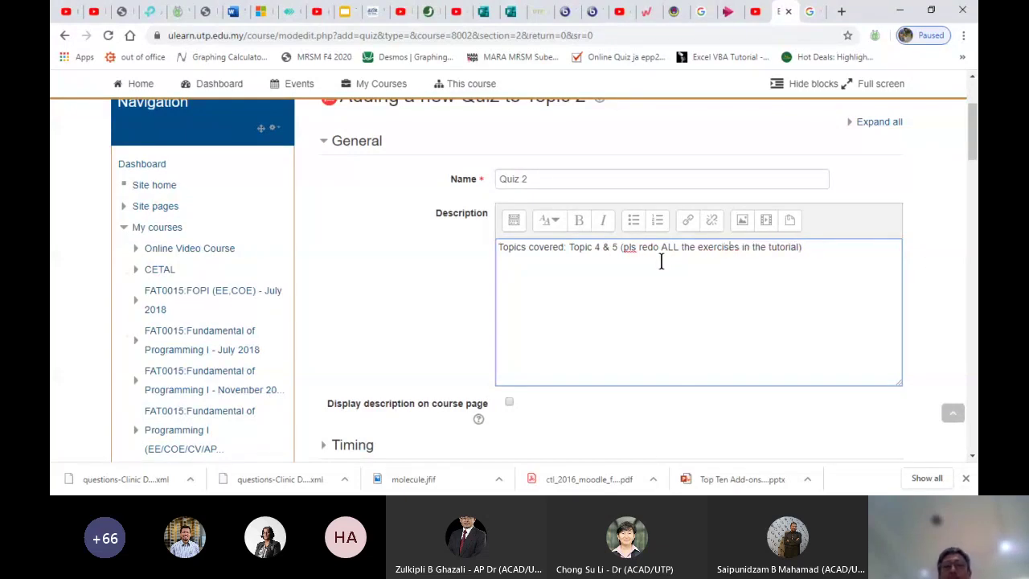
# Show the description on the course page and set the quiz to open at 14:00
pyautogui.click(509, 413)
pyautogui.click(508, 401)
pyautogui.scroll(-3, 540, 416)
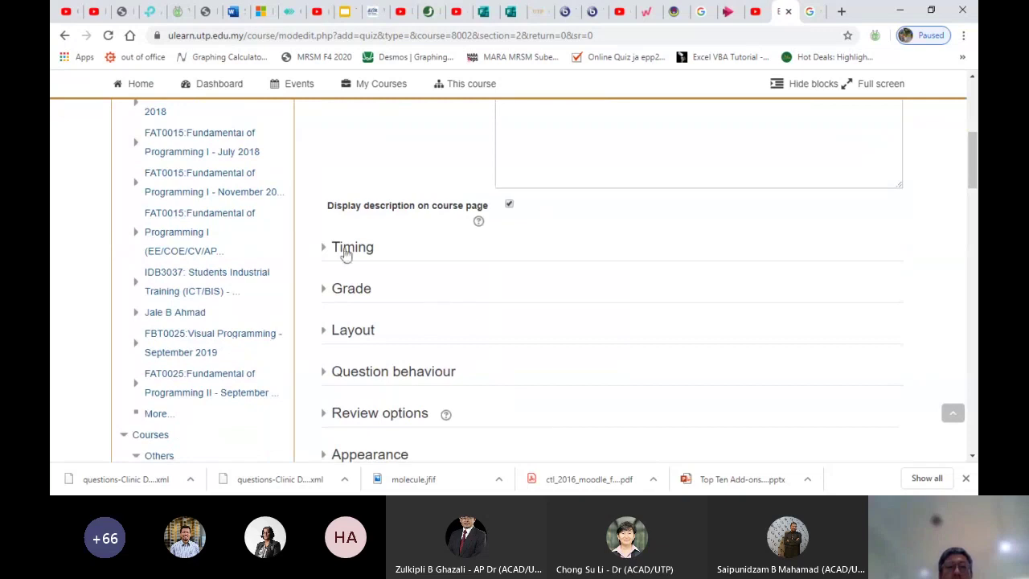
pyautogui.click(345, 257)
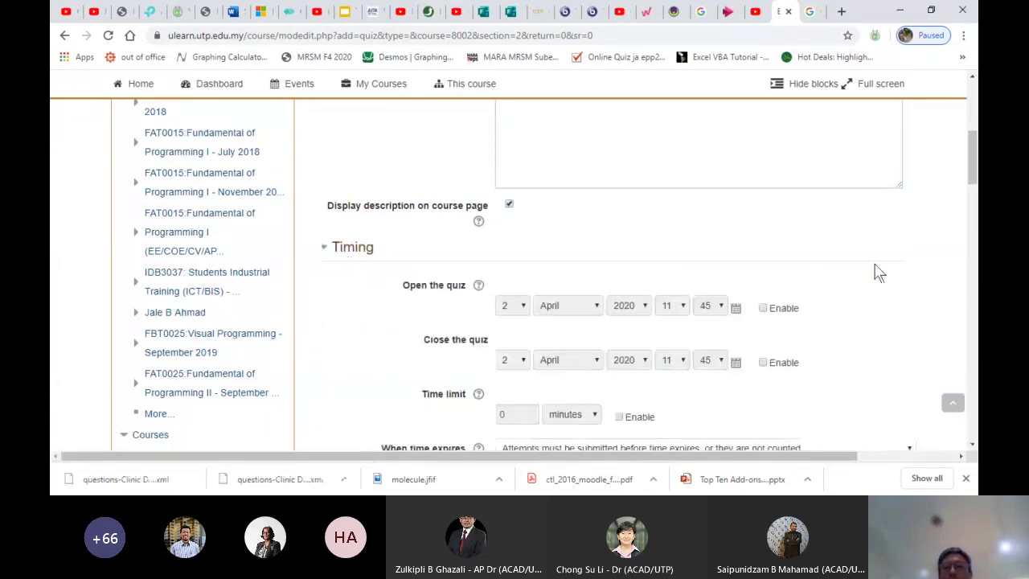
pyautogui.scroll(-1, 896, 280)
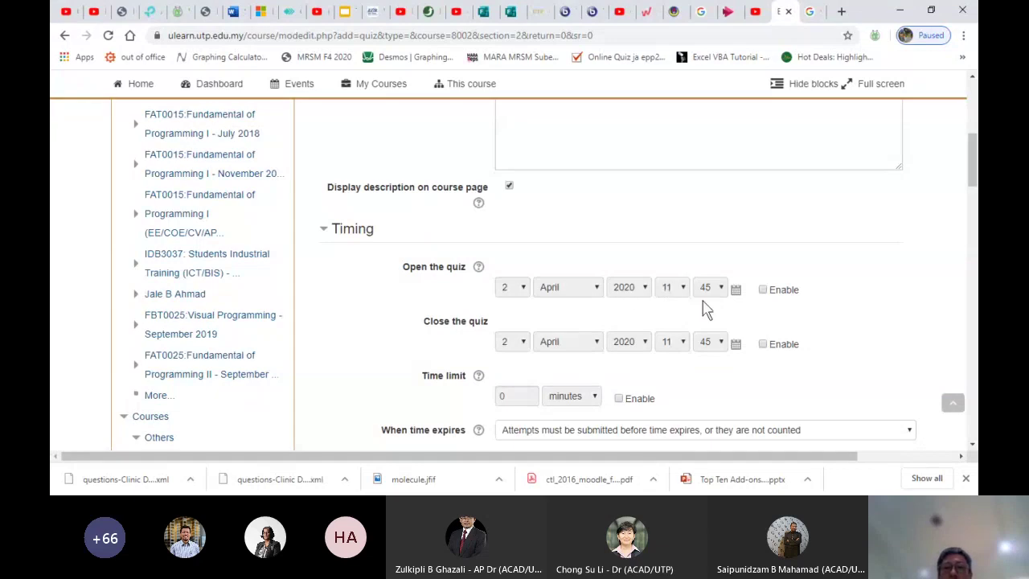
pyautogui.click(763, 291)
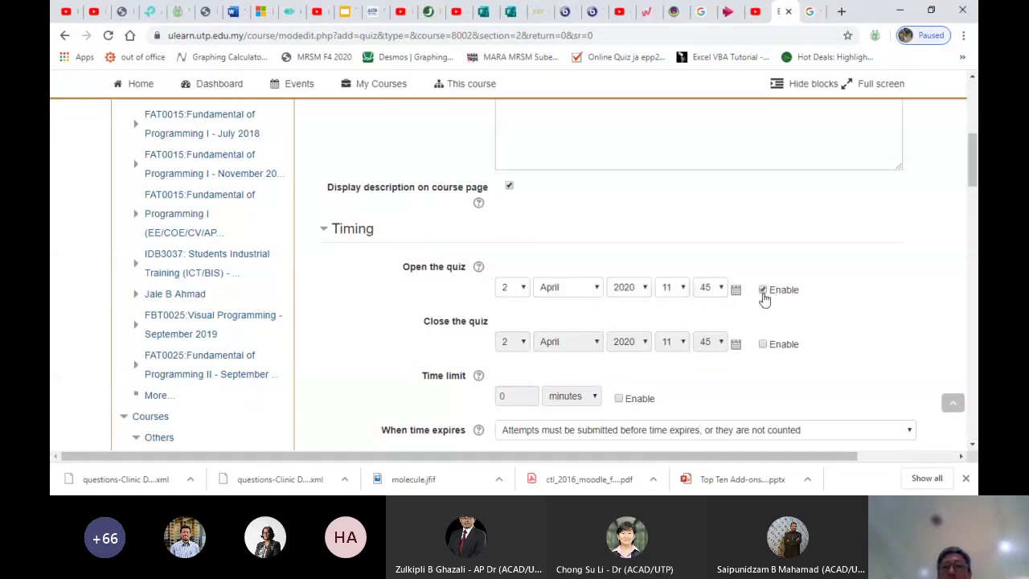
pyautogui.click(687, 291)
pyautogui.press('Down')
pyautogui.press('Down')
pyautogui.press('Down')
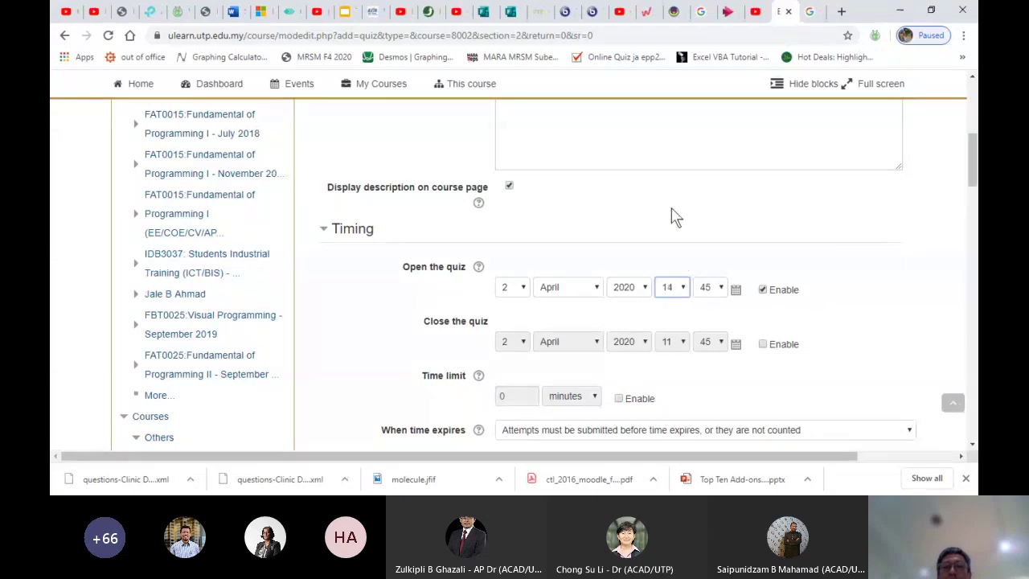
pyautogui.click(710, 294)
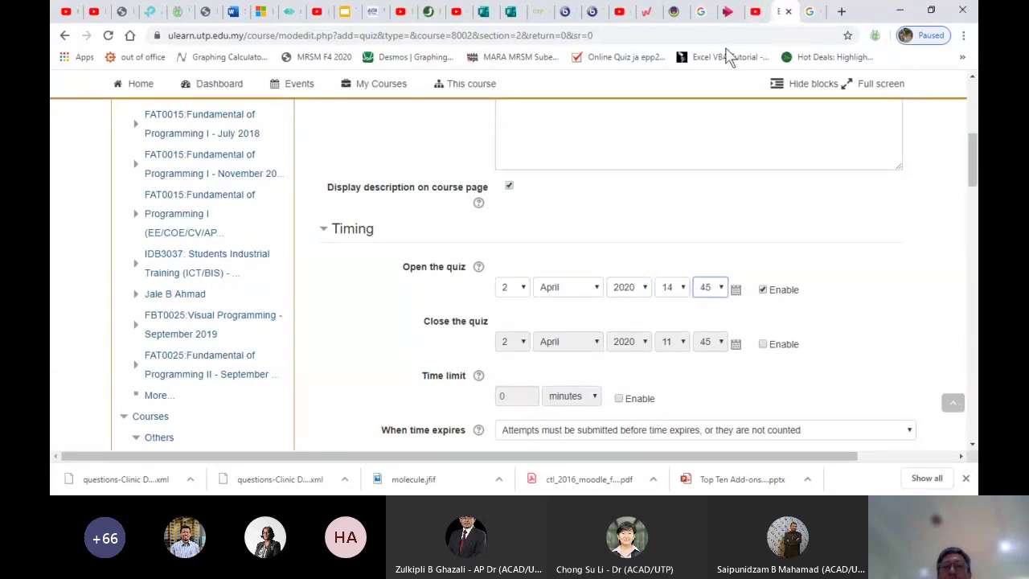
pyautogui.press('0')
# Enable the quiz closing time at 17:00
pyautogui.click(762, 344)
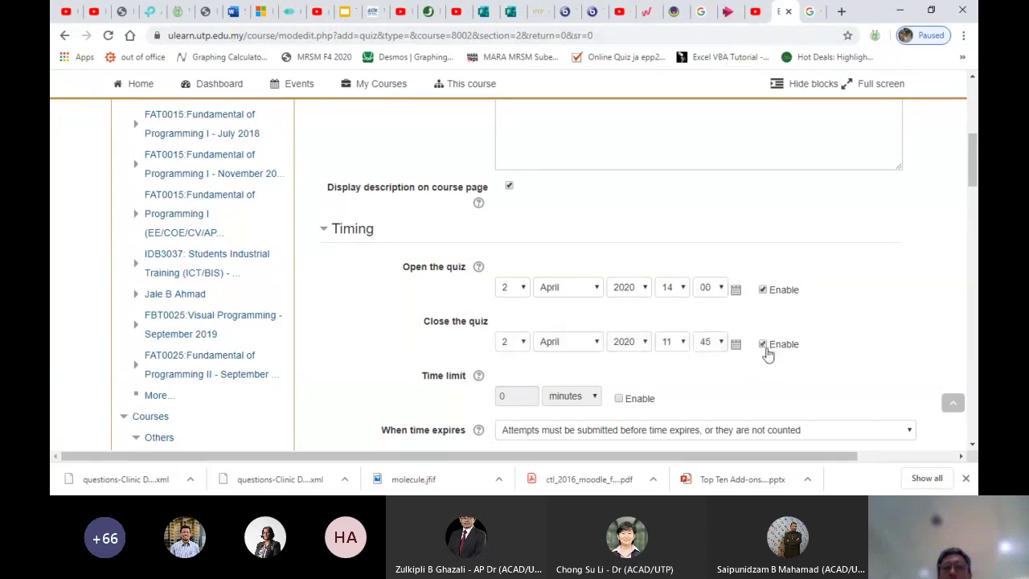
pyautogui.click(686, 347)
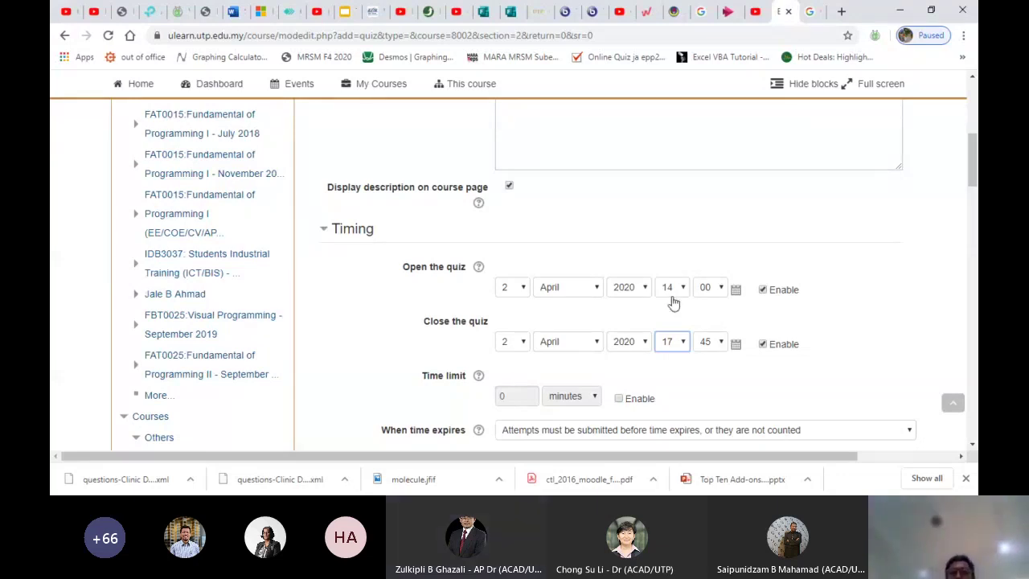
pyautogui.click(721, 345)
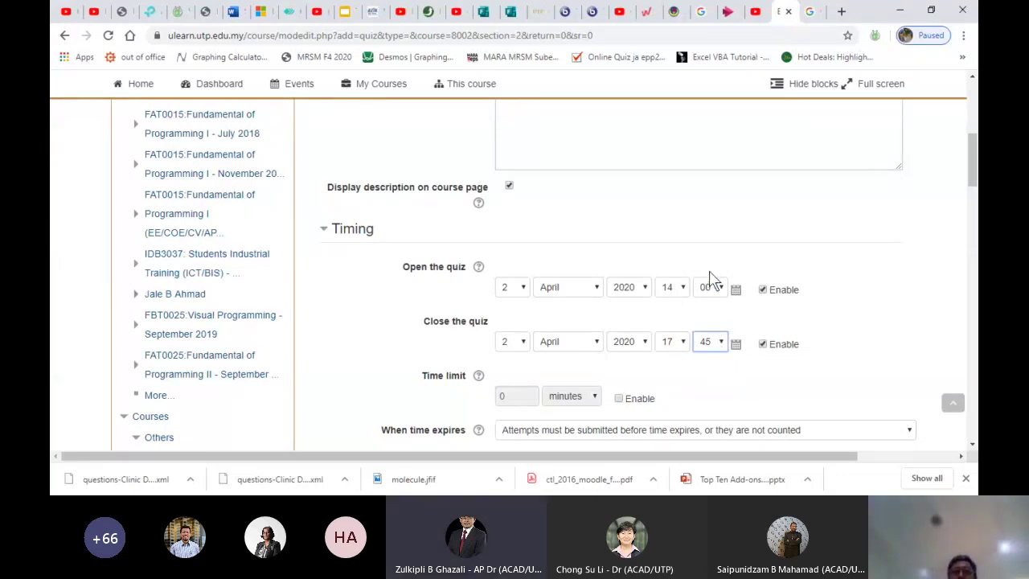
pyautogui.press('0')
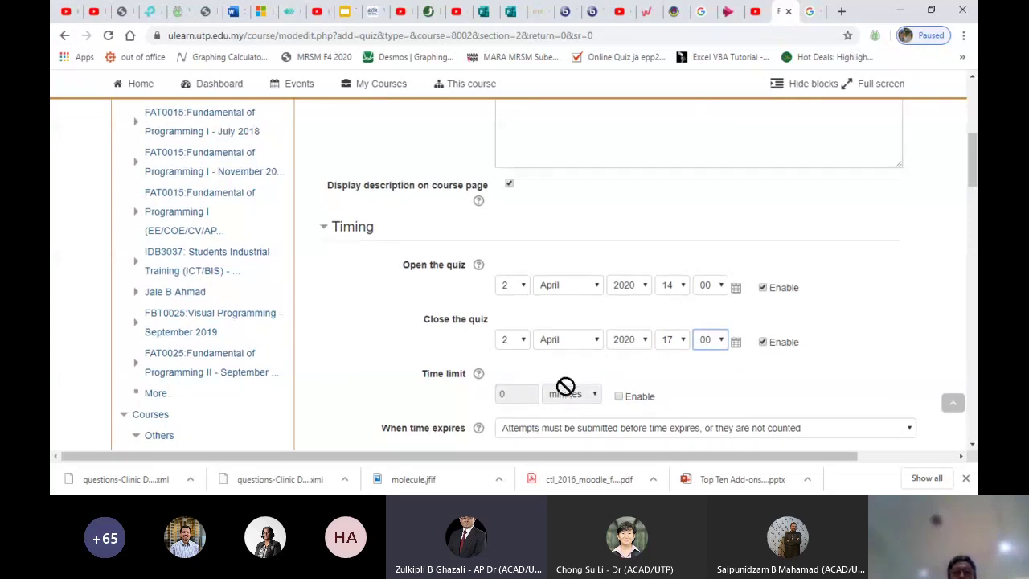
# Enable a time limit of 2 hours
pyautogui.scroll(-1, 562, 390)
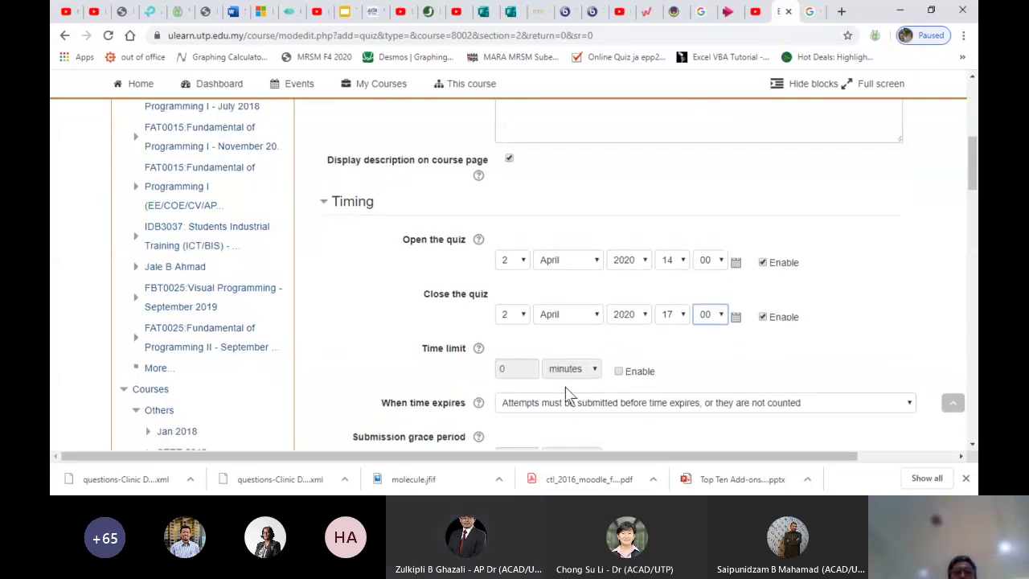
pyautogui.click(618, 371)
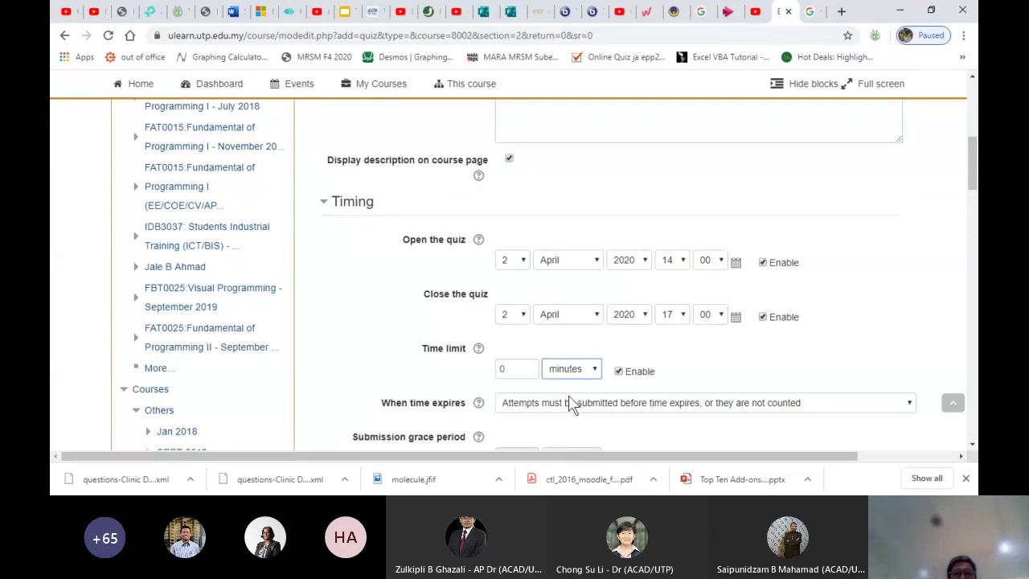
pyautogui.press('Up')
pyautogui.doubleClick(513, 368)
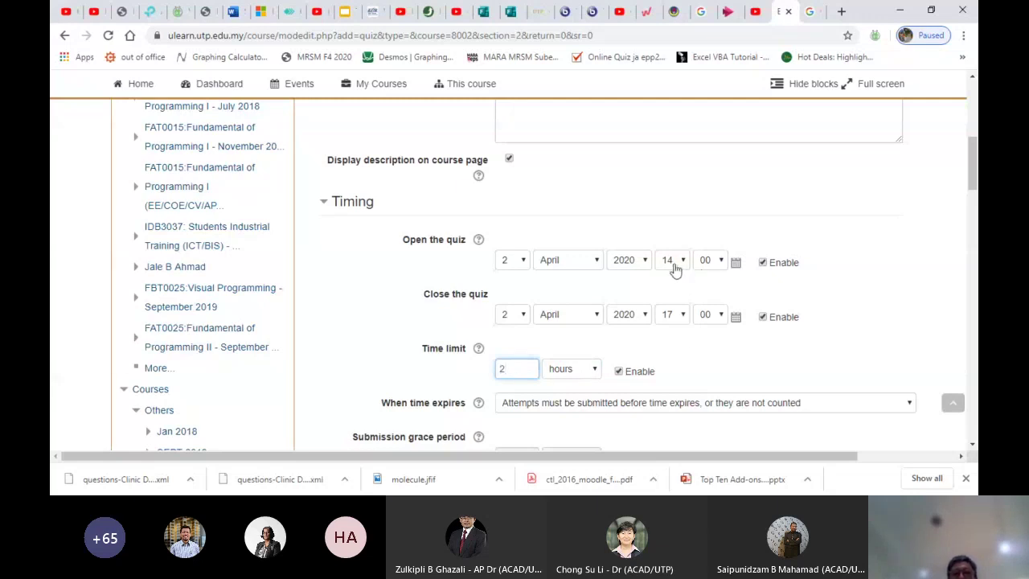
pyautogui.click(671, 342)
pyautogui.scroll(-2, 671, 341)
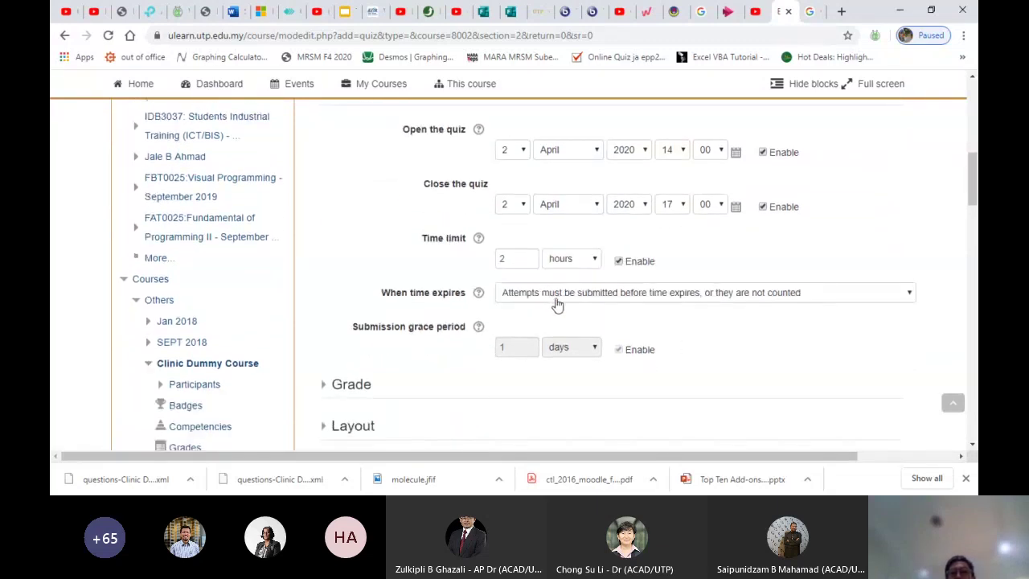
# Set 'When time expires' to 'Open attempts are submitted automatically'
pyautogui.click(793, 294)
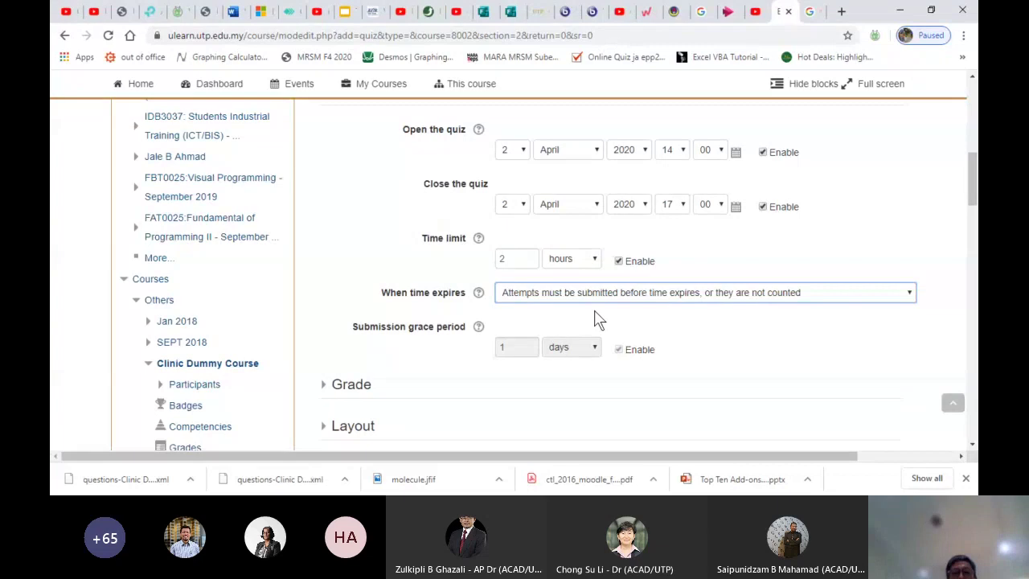
pyautogui.click(594, 318)
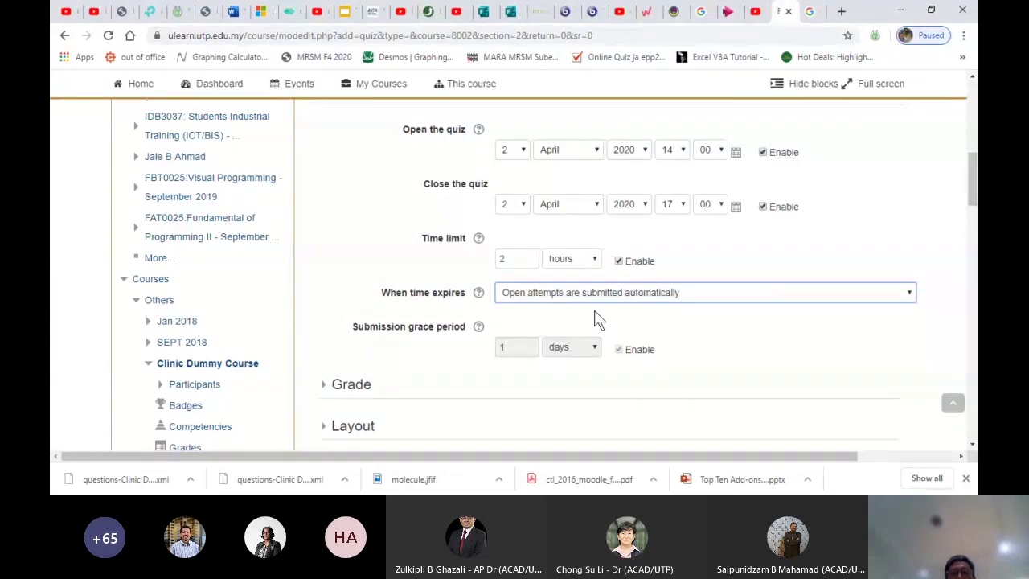
pyautogui.scroll(-1, 641, 338)
pyautogui.scroll(-1, 640, 338)
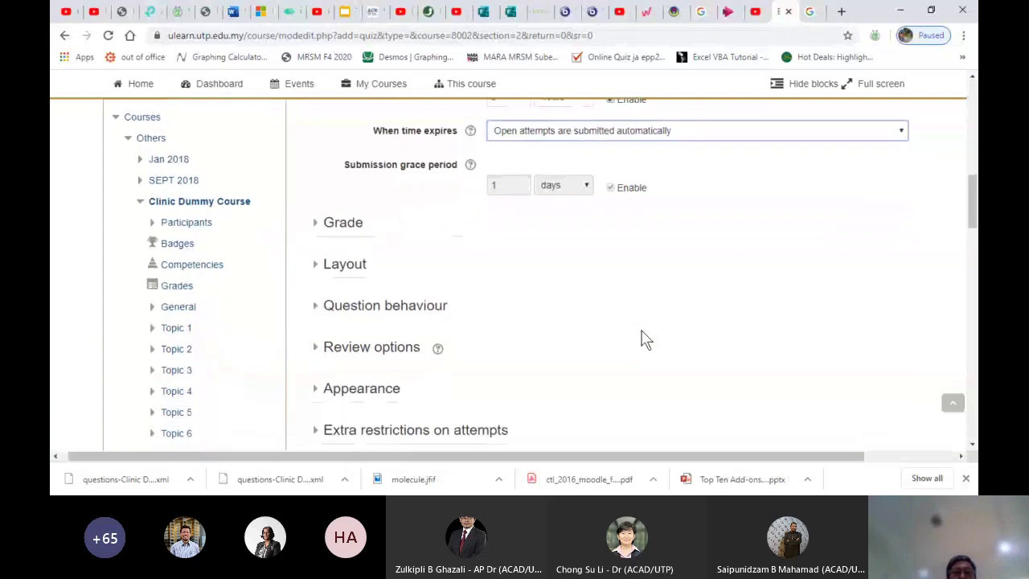
# In Grade settings, keep the grade category unchanged and leave Grade to pass empty
pyautogui.click(352, 225)
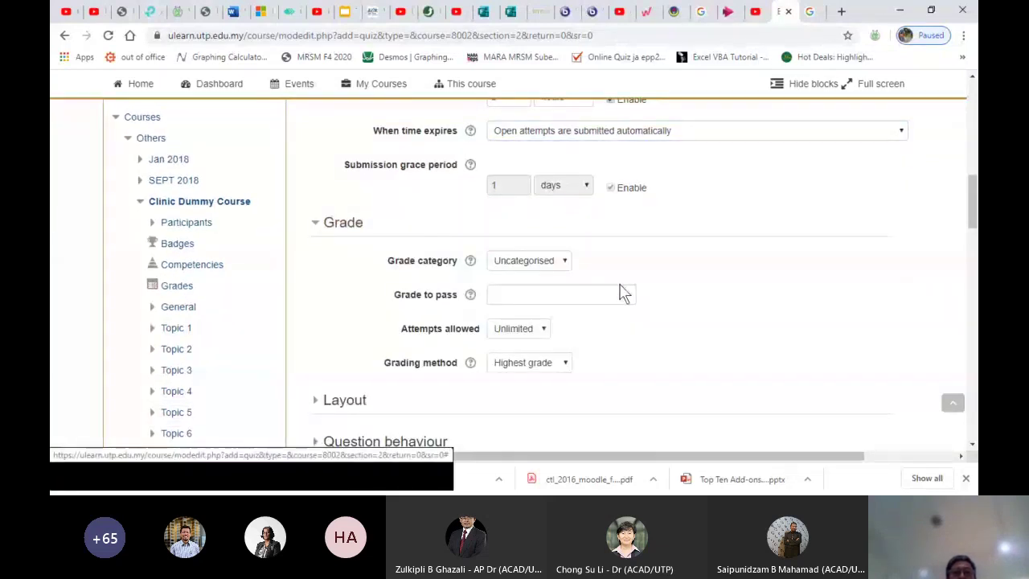
pyautogui.click(567, 266)
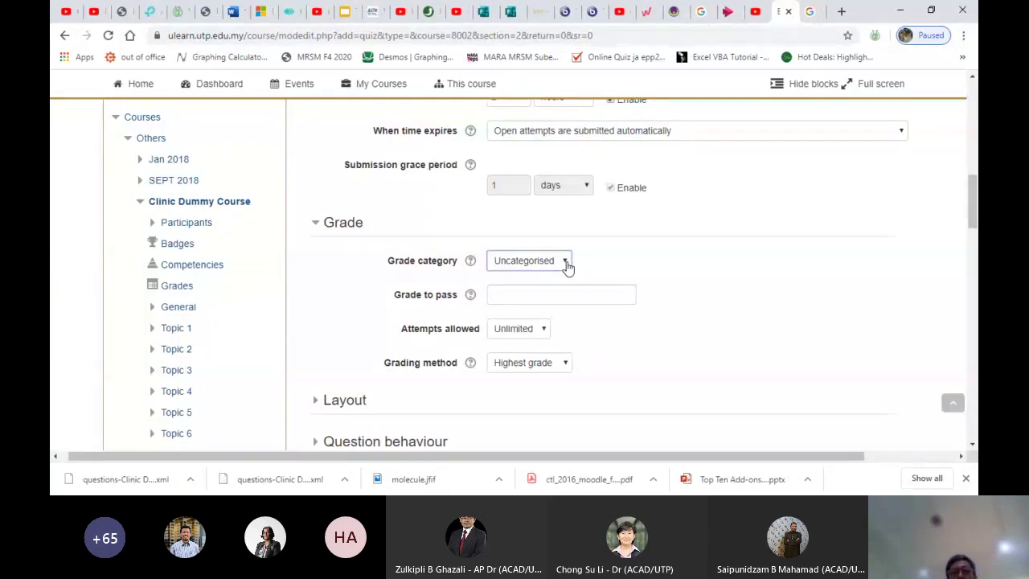
pyautogui.click(611, 259)
pyautogui.click(502, 293)
pyautogui.write('40')
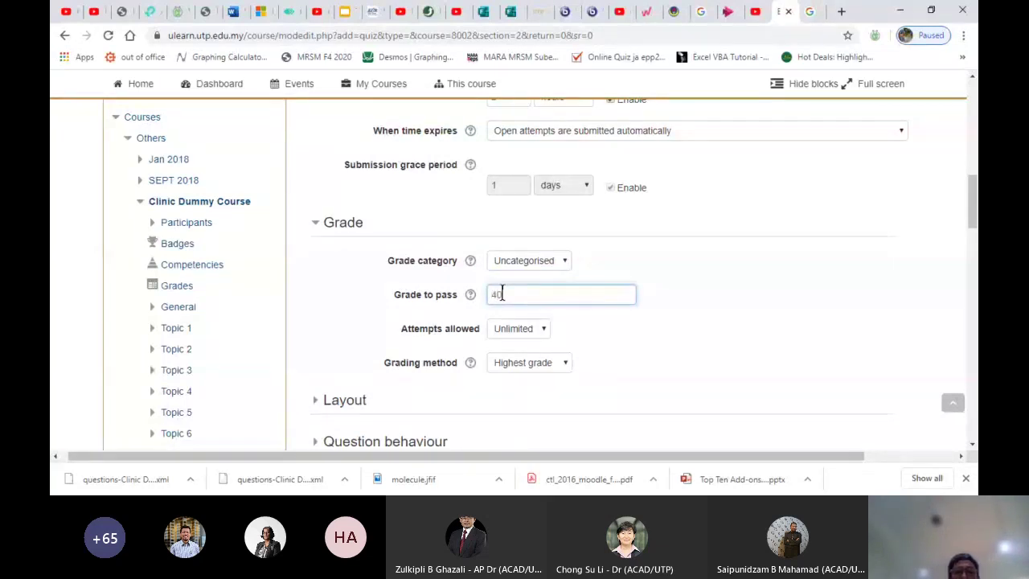
pyautogui.press('BackSpace')
pyautogui.press('BackSpace')
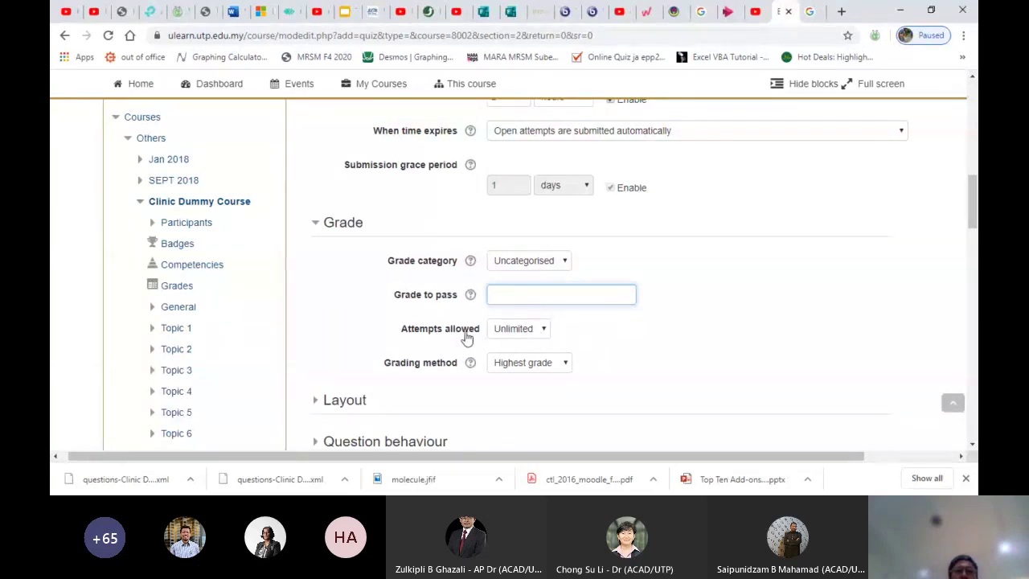
# Set Attempts allowed to 1
pyautogui.click(532, 335)
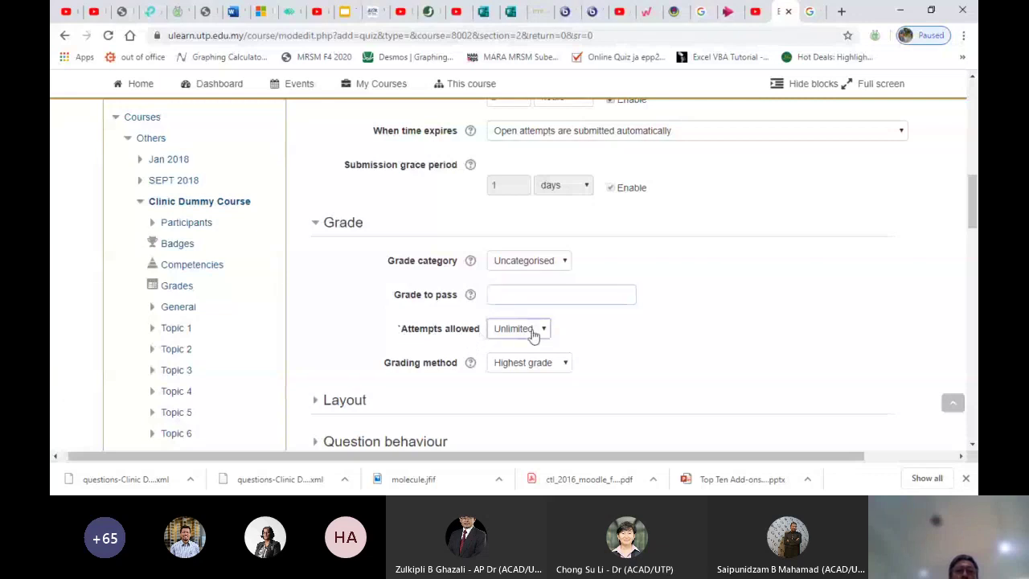
pyautogui.click(503, 354)
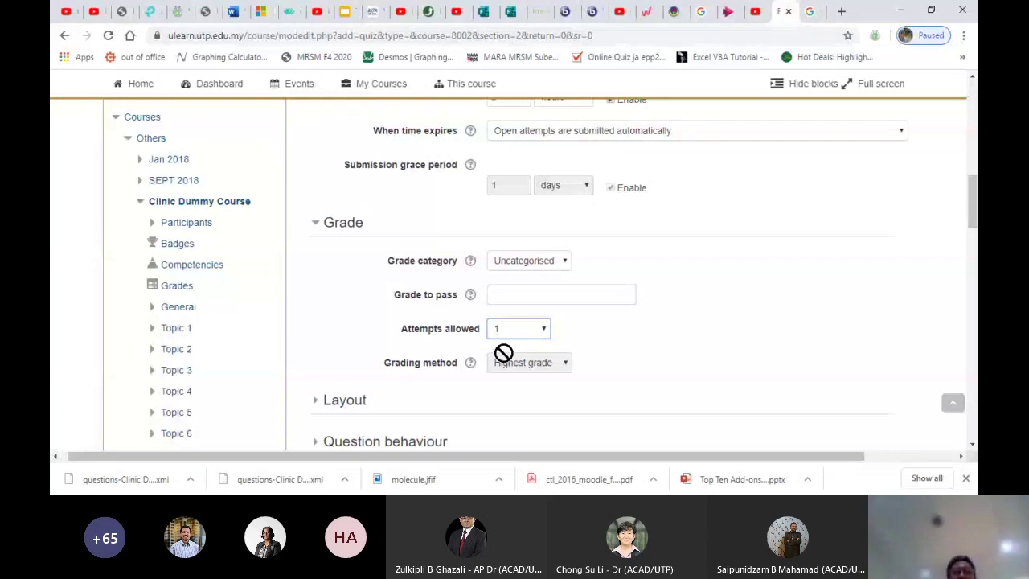
pyautogui.scroll(-1, 594, 282)
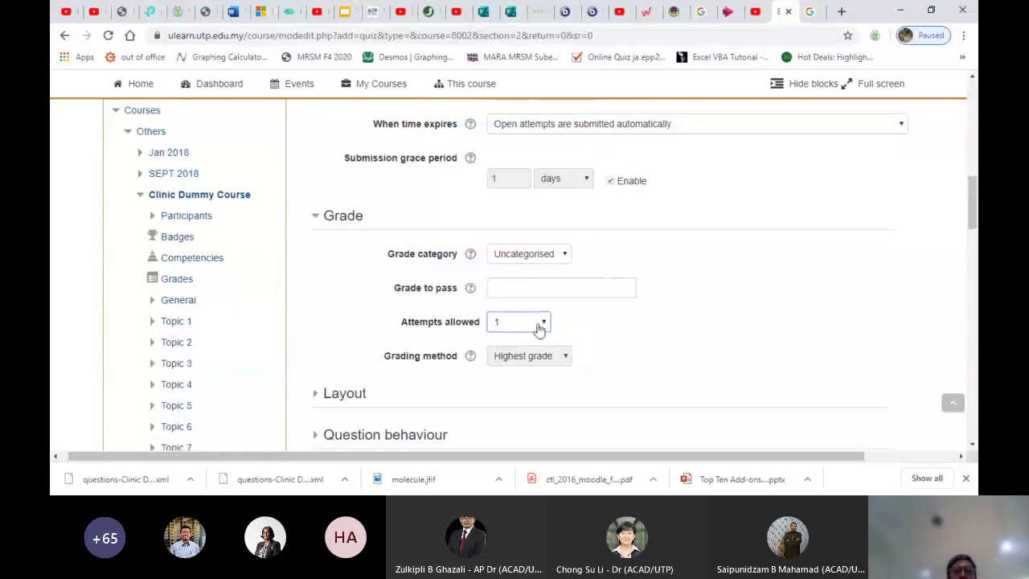
pyautogui.click(504, 365)
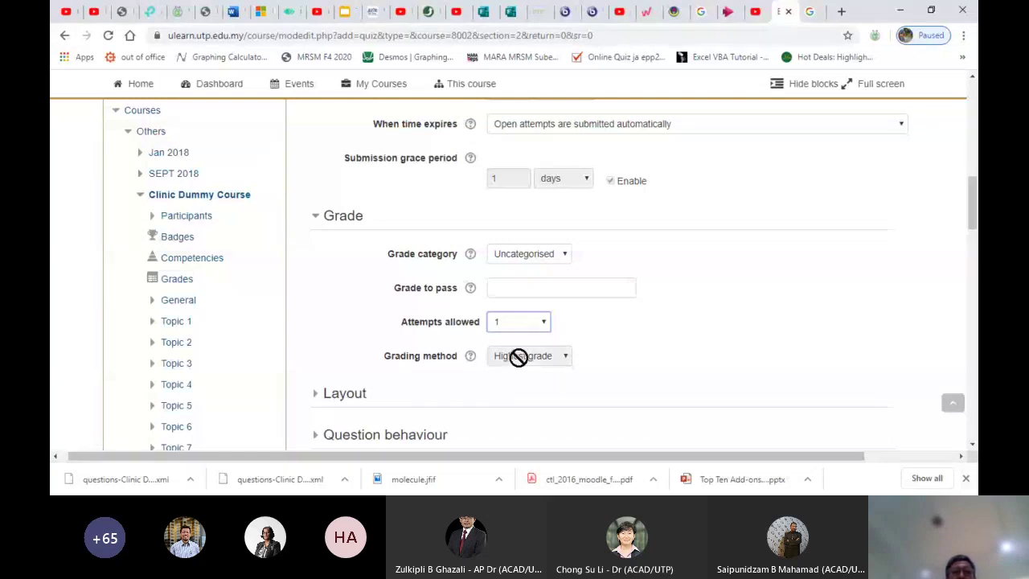
pyautogui.press('Up')
pyautogui.scroll(-1, 521, 358)
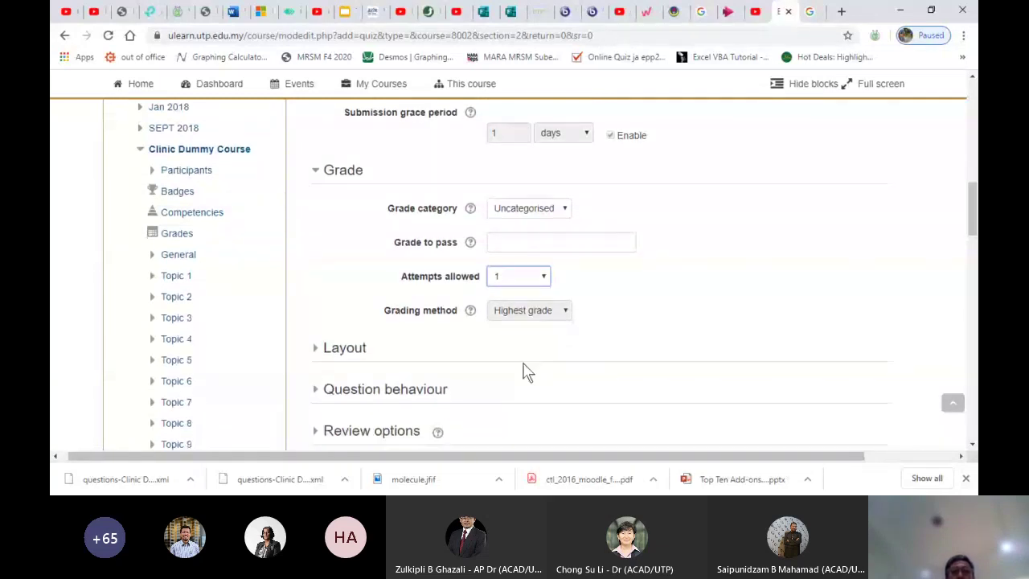
# Keep a new page for every question and change Navigation method from Free to Sequential
pyautogui.scroll(-1, 514, 310)
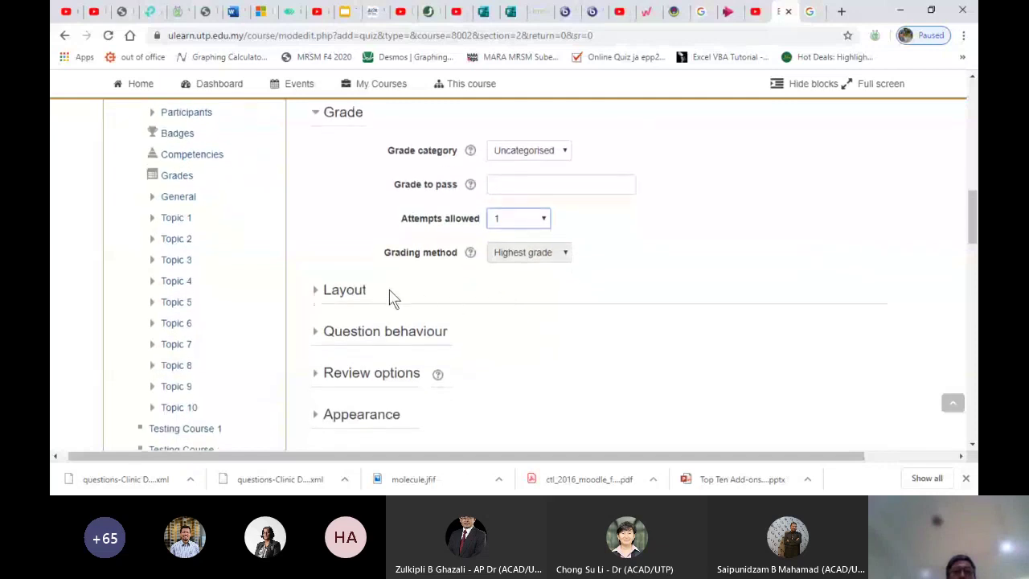
pyautogui.click(349, 295)
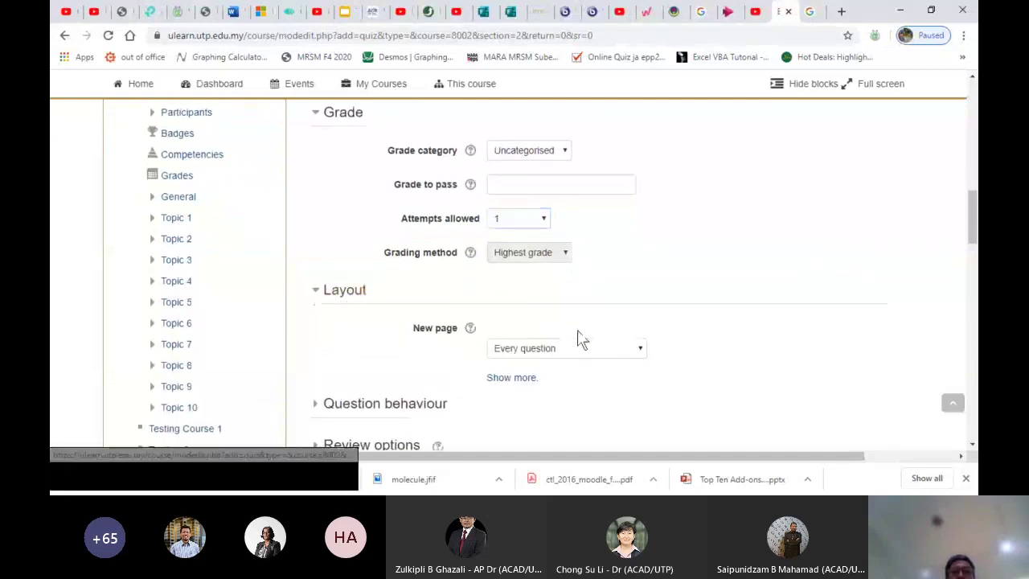
pyautogui.click(544, 356)
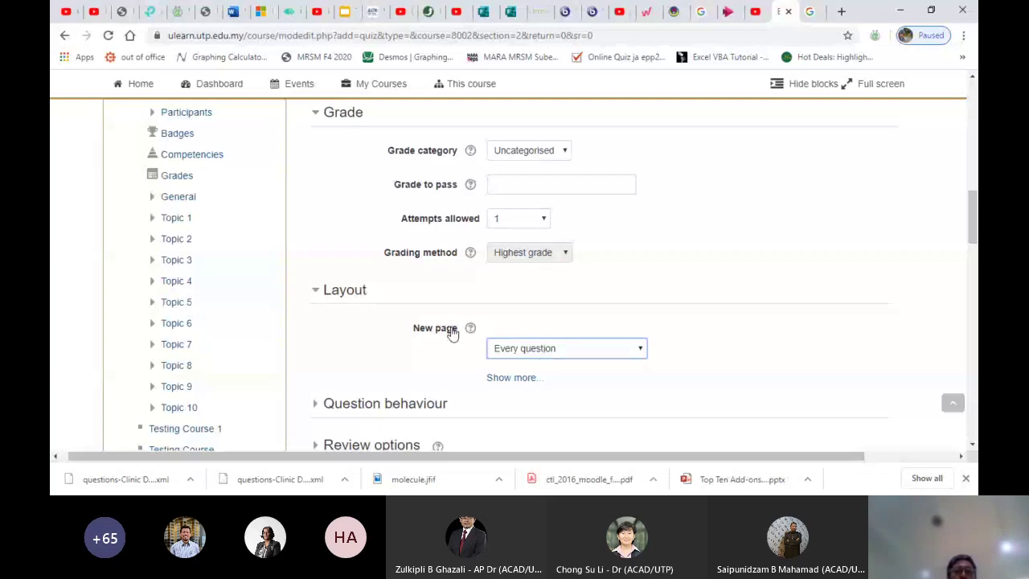
pyautogui.click(497, 379)
pyautogui.scroll(-1, 585, 400)
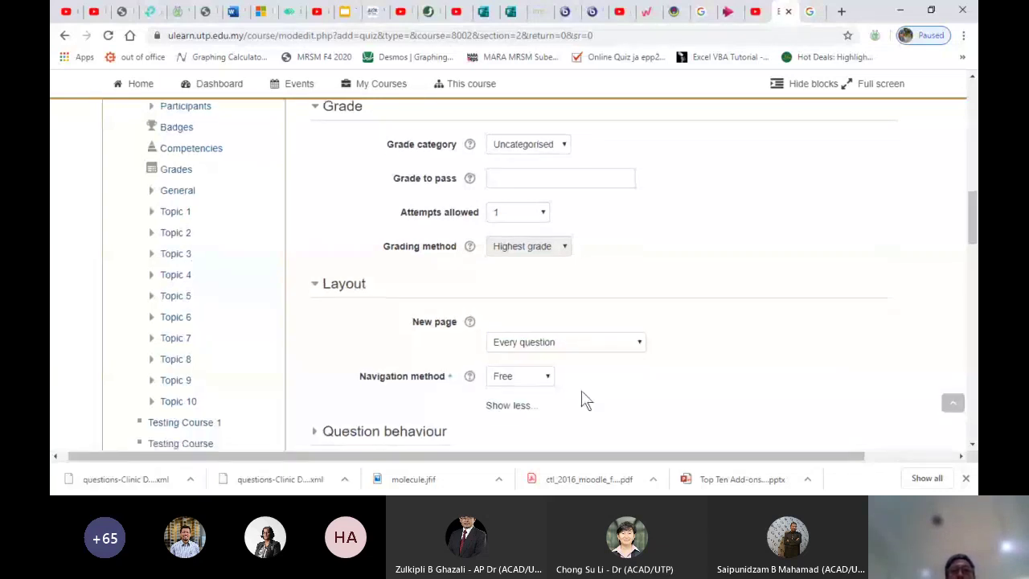
pyautogui.click(546, 360)
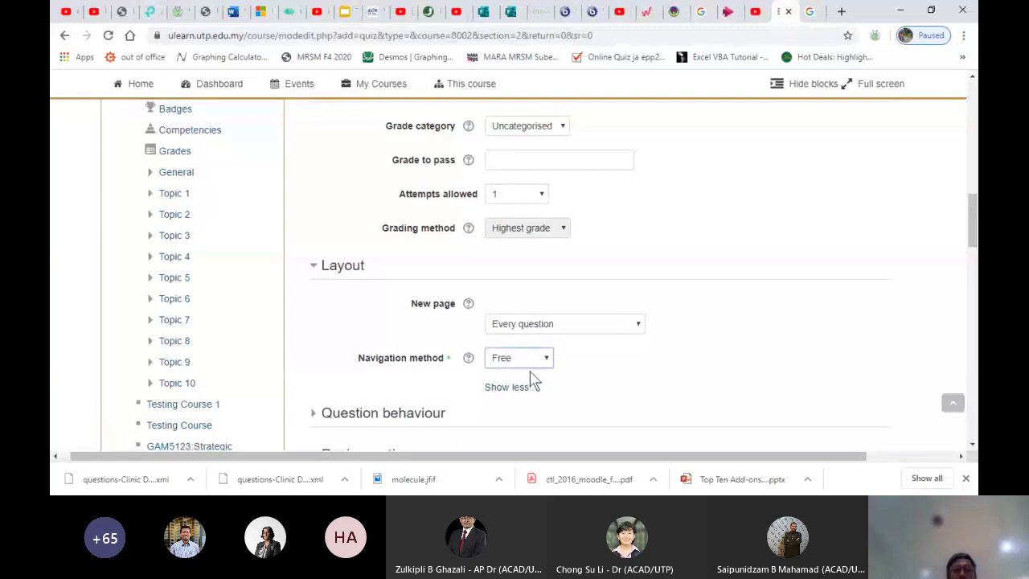
pyautogui.click(509, 389)
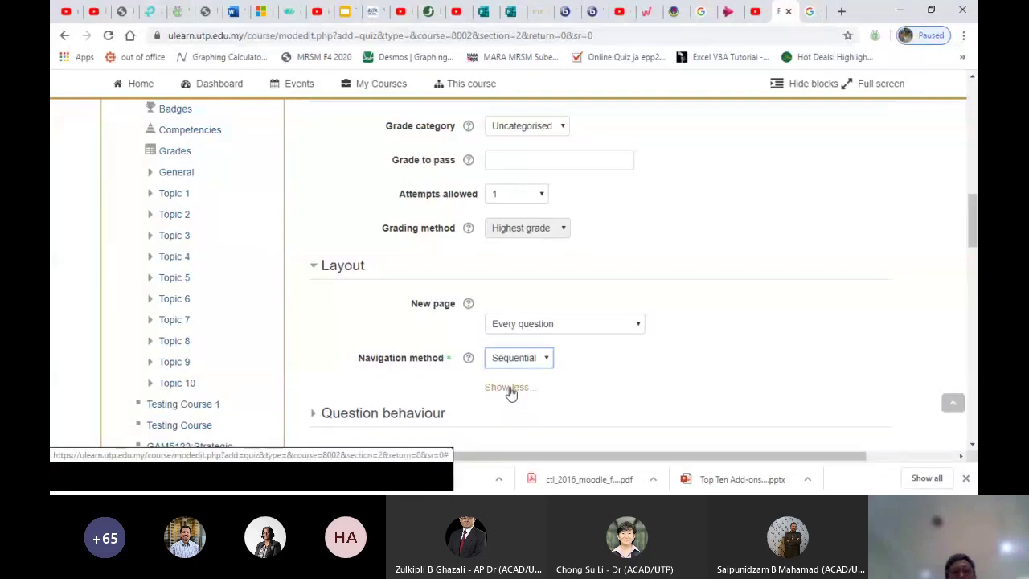
pyautogui.scroll(-1, 515, 394)
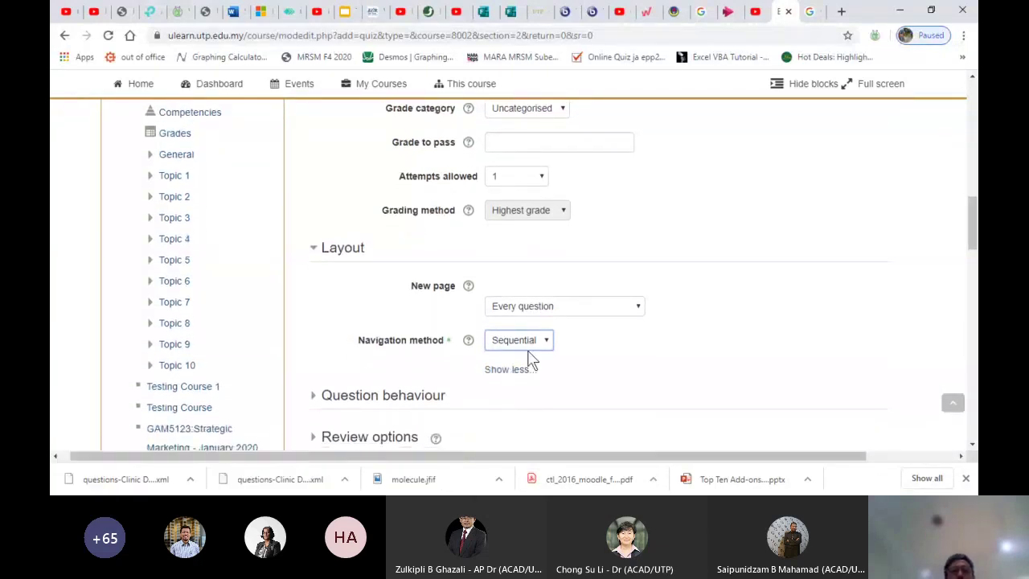
pyautogui.scroll(-3, 413, 362)
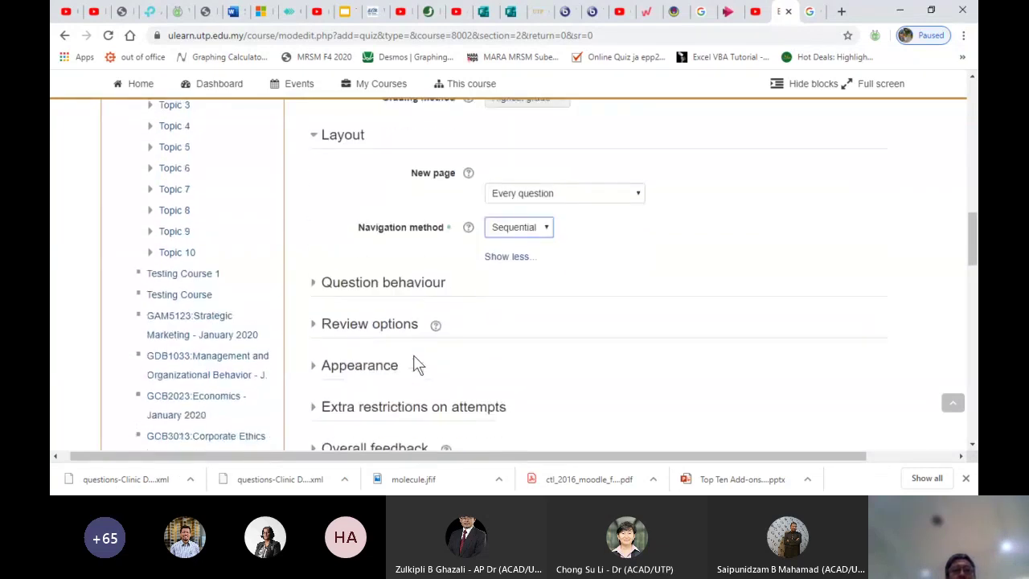
# Reveal all Question behaviour options (shuffle Yes, Deferred feedback) and expand Review options
pyautogui.click(379, 275)
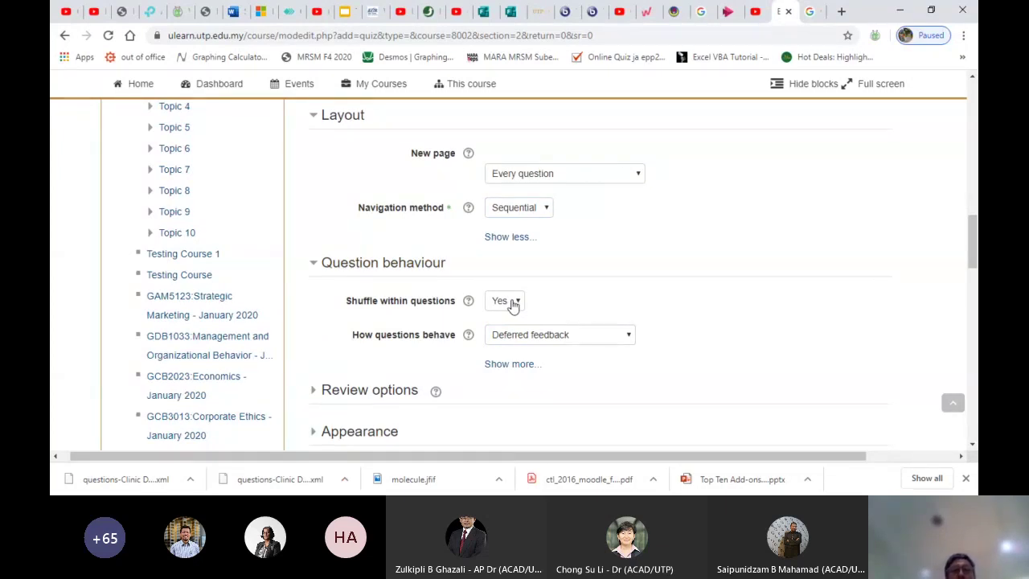
pyautogui.click(513, 303)
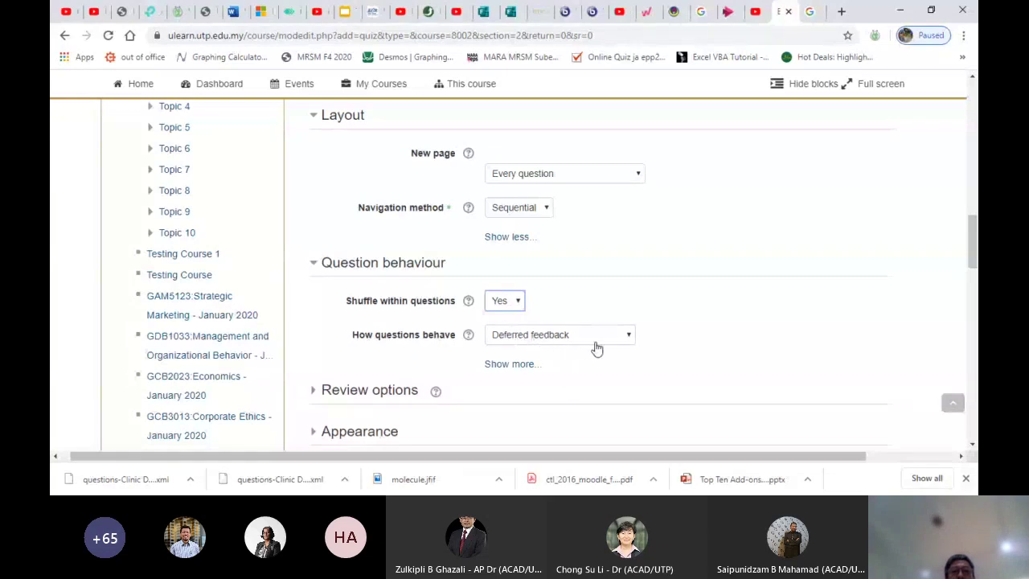
pyautogui.scroll(-1, 596, 347)
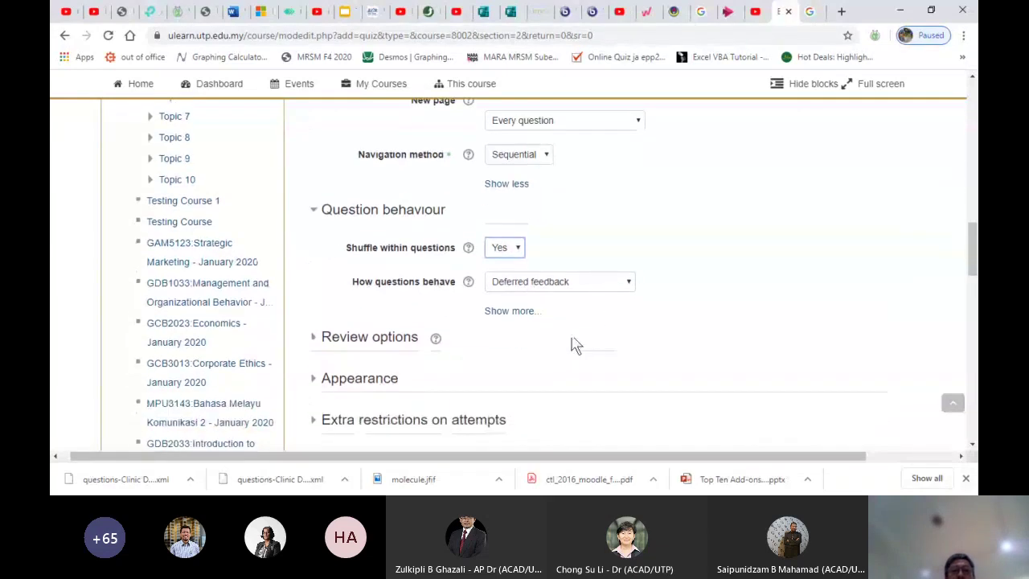
pyautogui.click(517, 311)
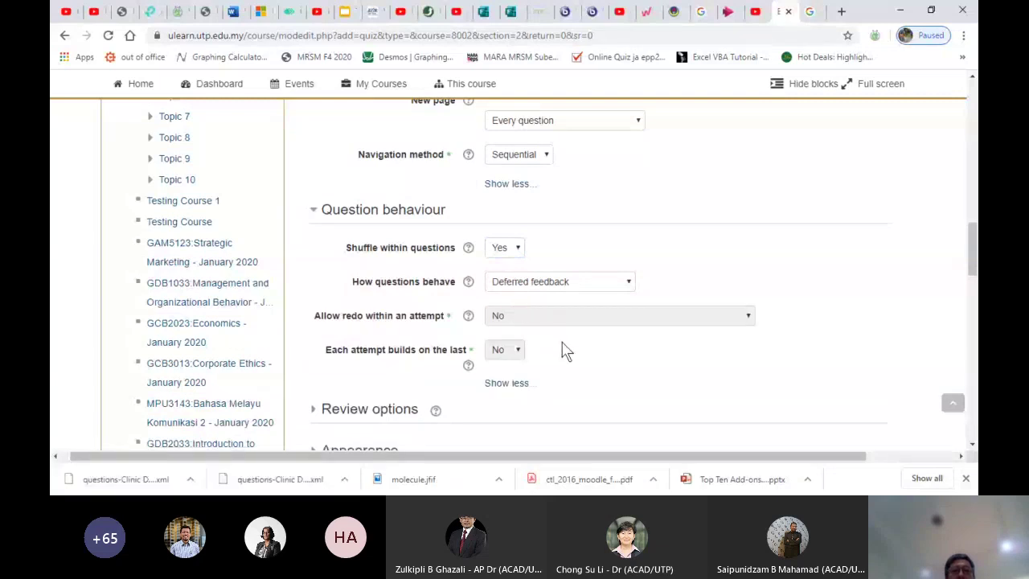
pyautogui.scroll(-1, 566, 350)
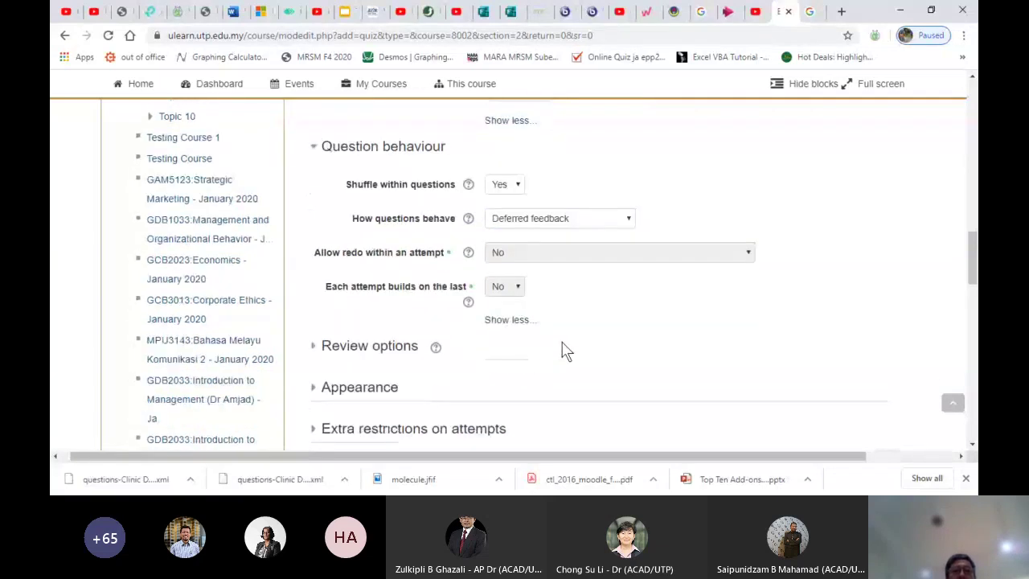
pyautogui.scroll(-1, 566, 349)
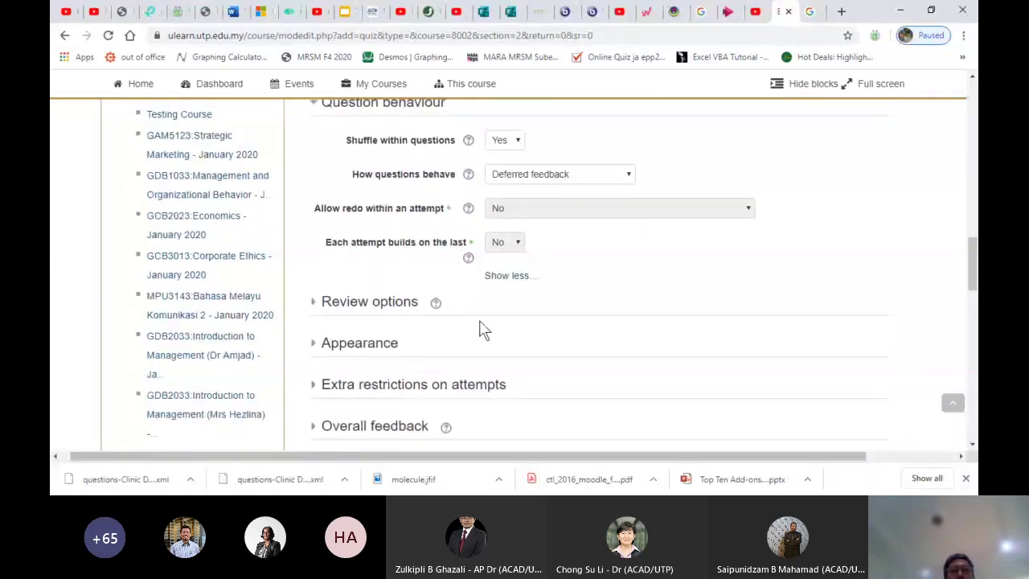
pyautogui.click(392, 303)
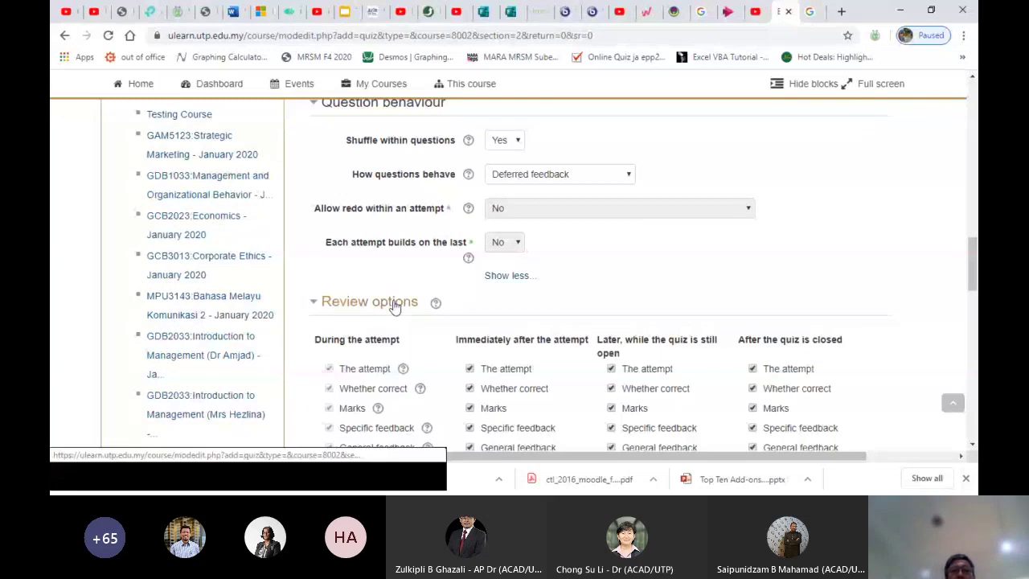
# Under Immediately after the attempt, uncheck The attempt, Marks and Overall feedback
pyautogui.scroll(-2, 530, 317)
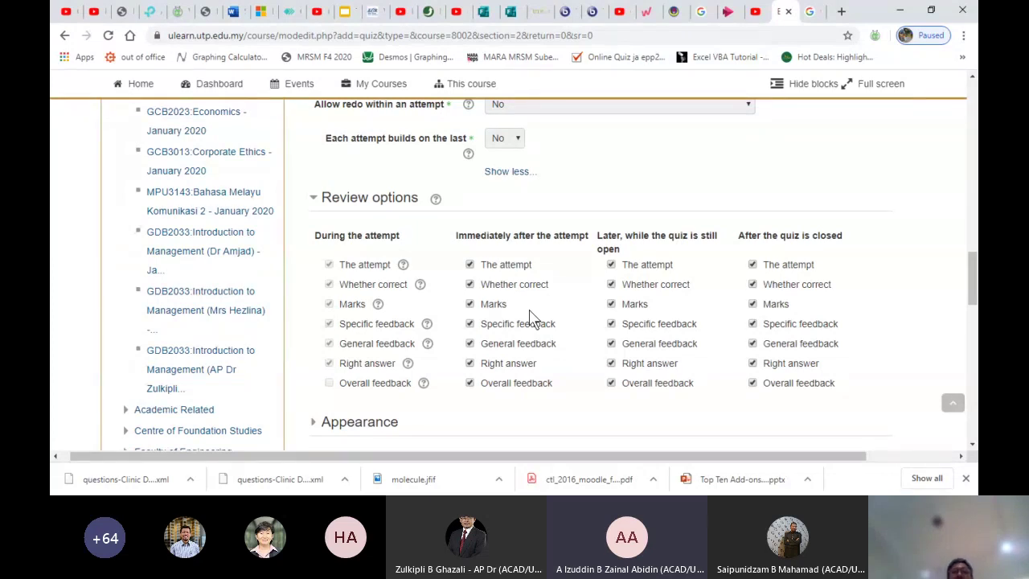
pyautogui.click(470, 269)
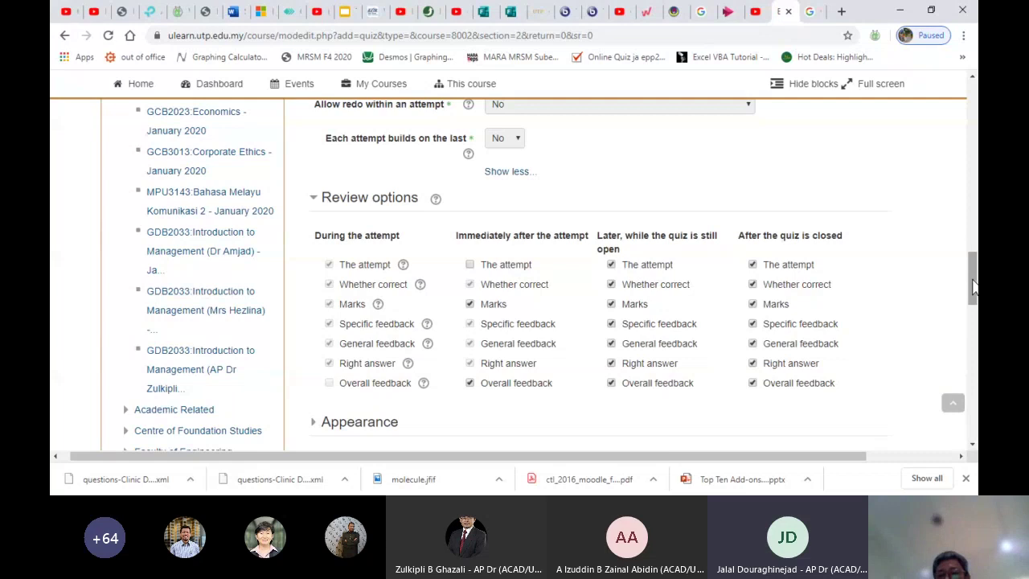
pyautogui.scroll(1, 972, 285)
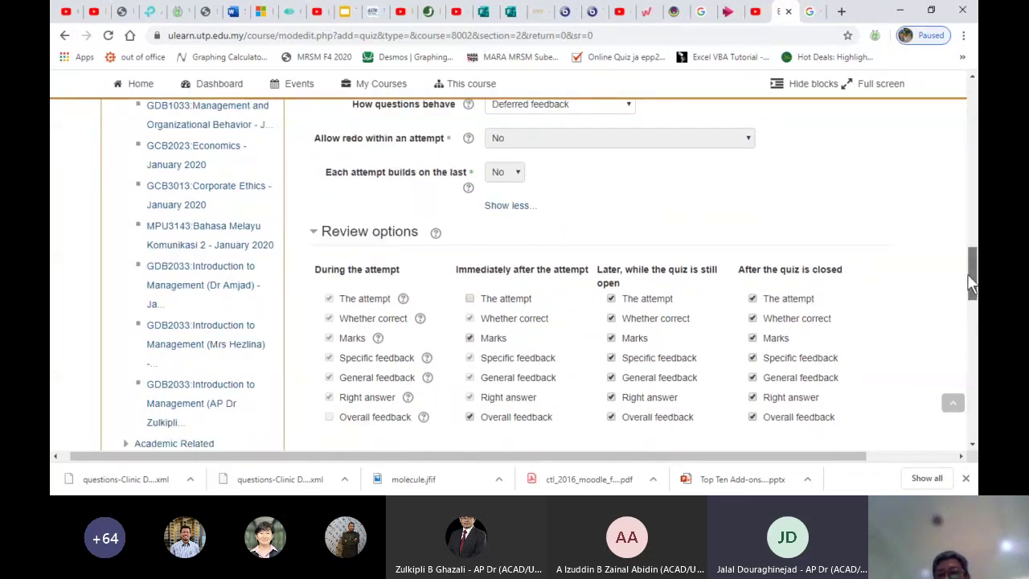
pyautogui.scroll(1, 969, 281)
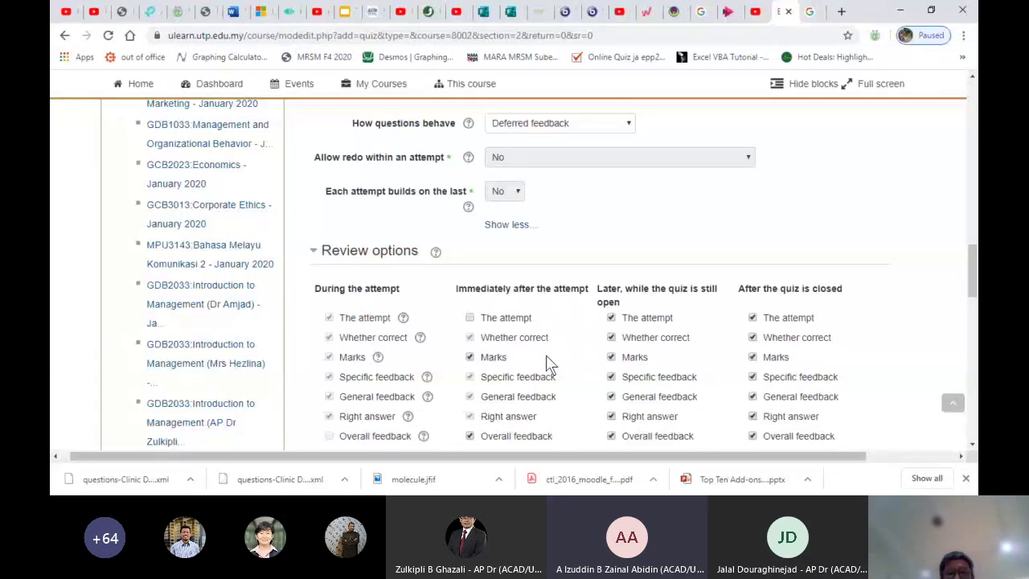
pyautogui.click(470, 360)
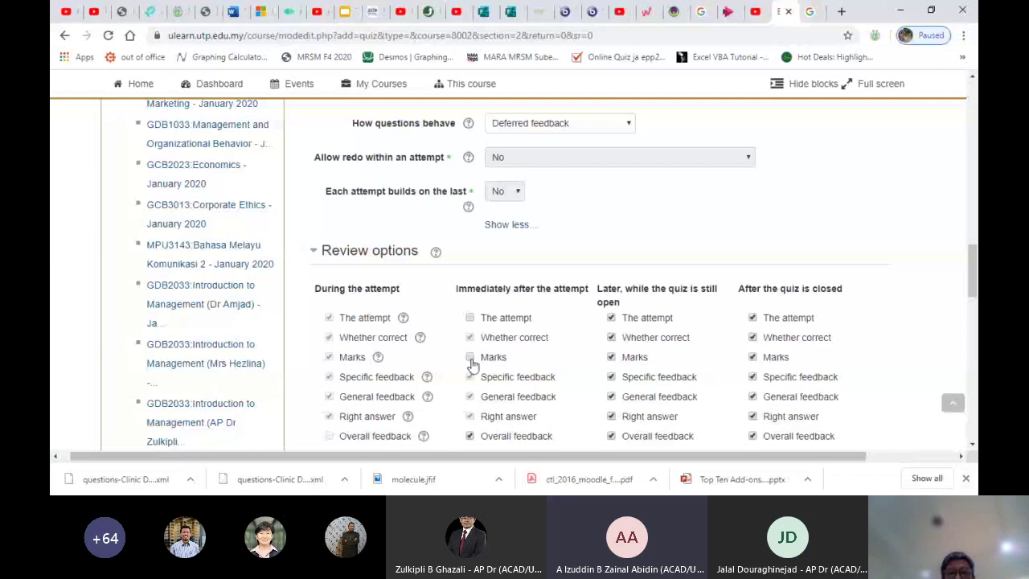
pyautogui.click(470, 436)
# Uncheck The attempt, Marks and Overall feedback for while-open and after-closed review
pyautogui.click(610, 318)
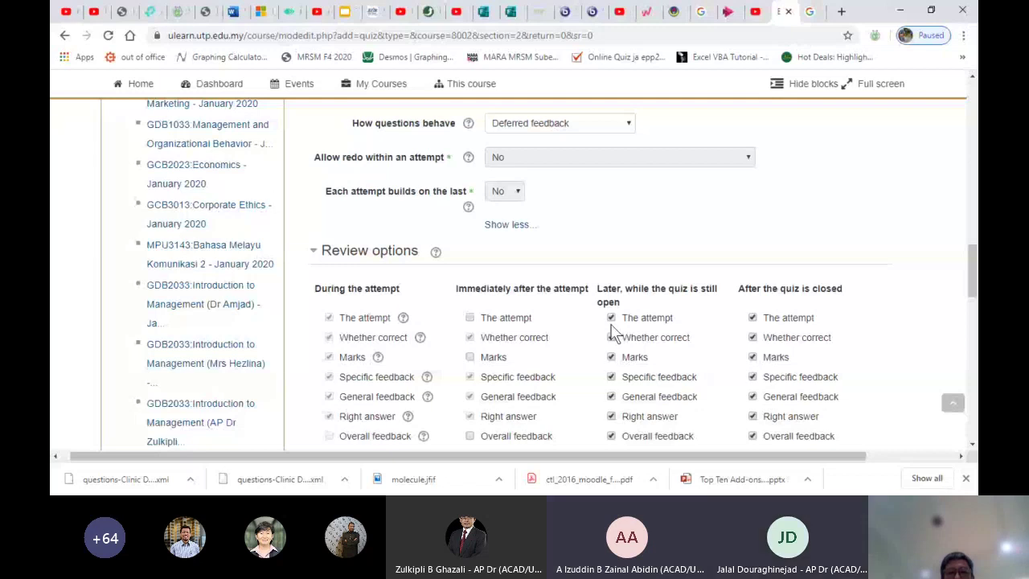
pyautogui.click(613, 357)
pyautogui.click(611, 437)
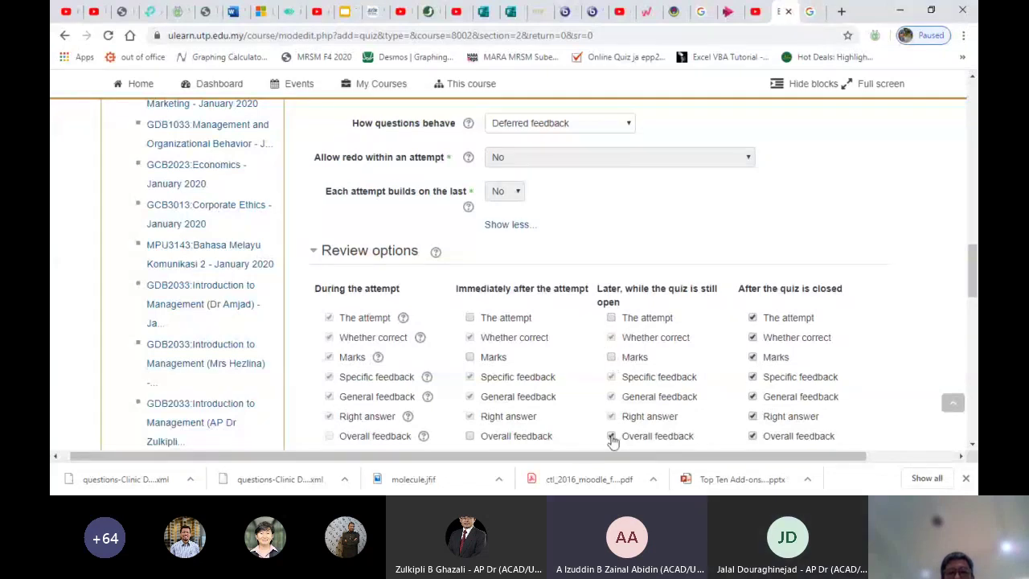
pyautogui.click(752, 318)
pyautogui.click(753, 358)
pyautogui.click(752, 436)
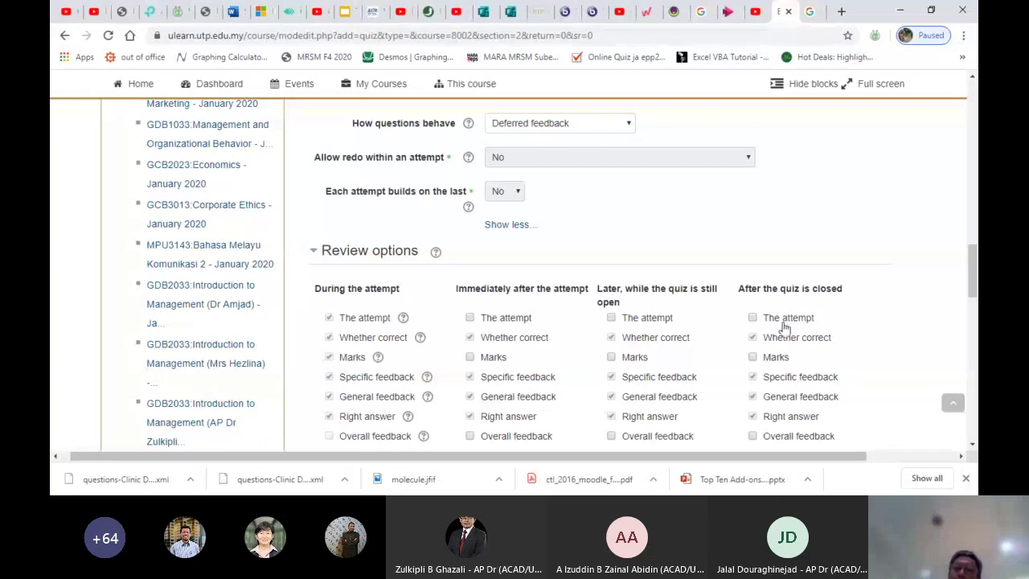
pyautogui.scroll(-1, 826, 356)
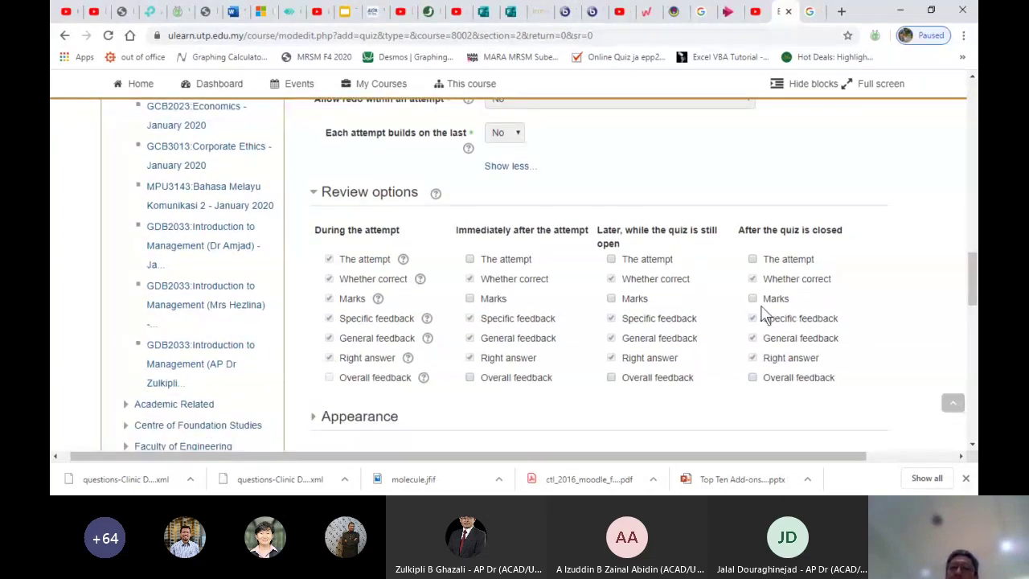
pyautogui.click(752, 299)
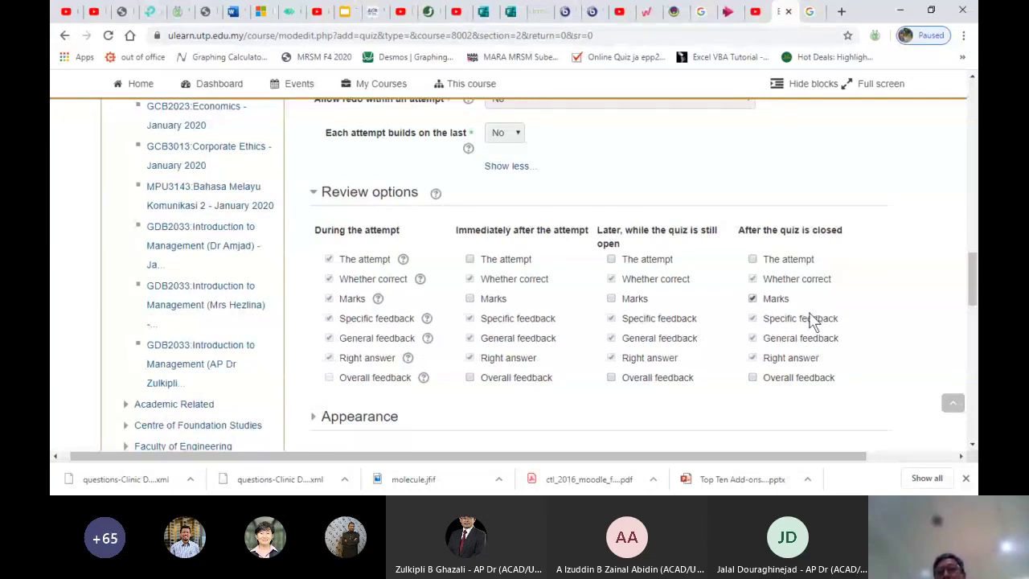
pyautogui.click(753, 299)
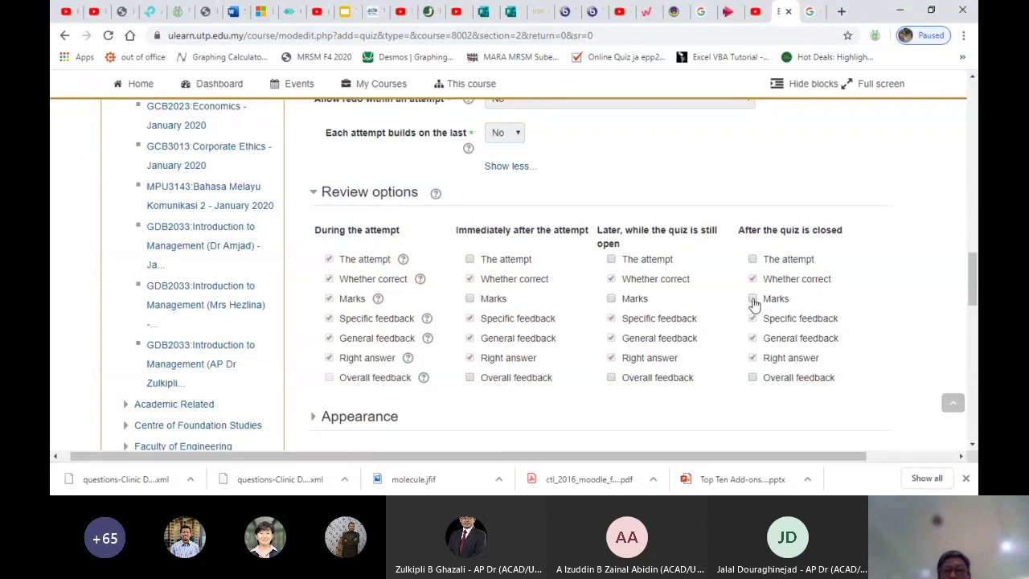
pyautogui.moveTo(972, 285); pyautogui.dragTo(974, 322)
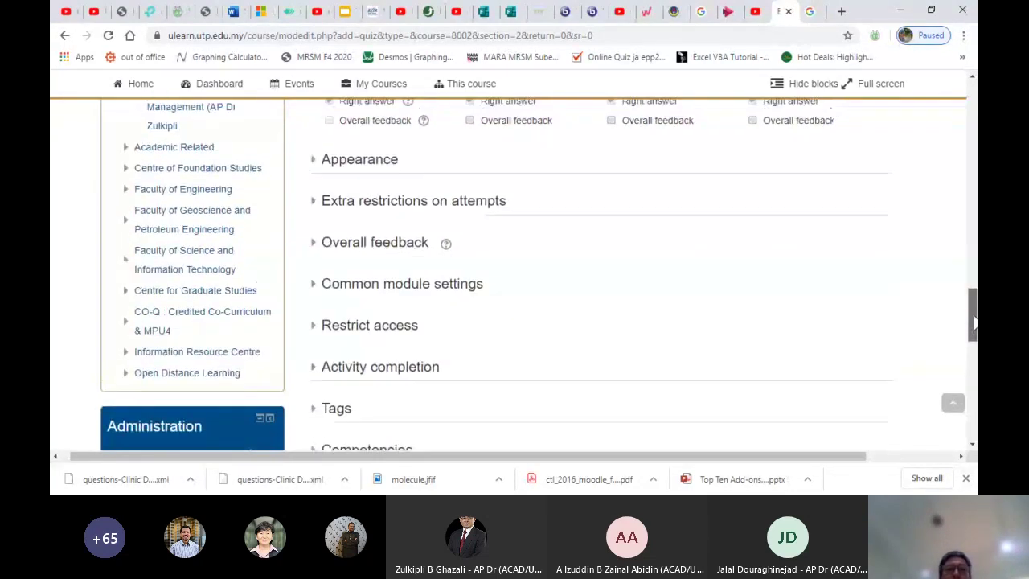
# Expand Appearance and Extra restrictions on attempts, and enter a quiz password
pyautogui.click(384, 164)
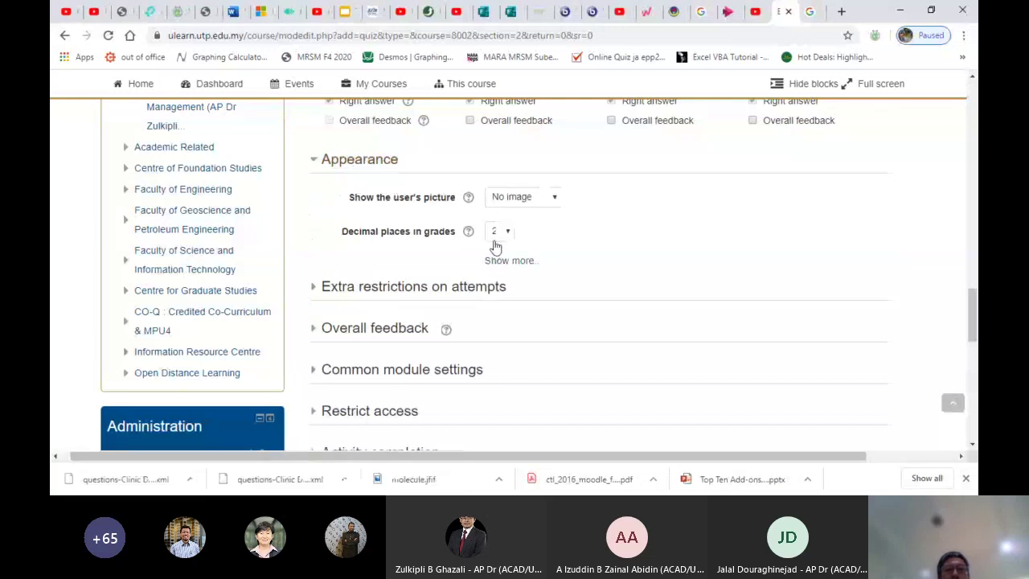
pyautogui.click(379, 287)
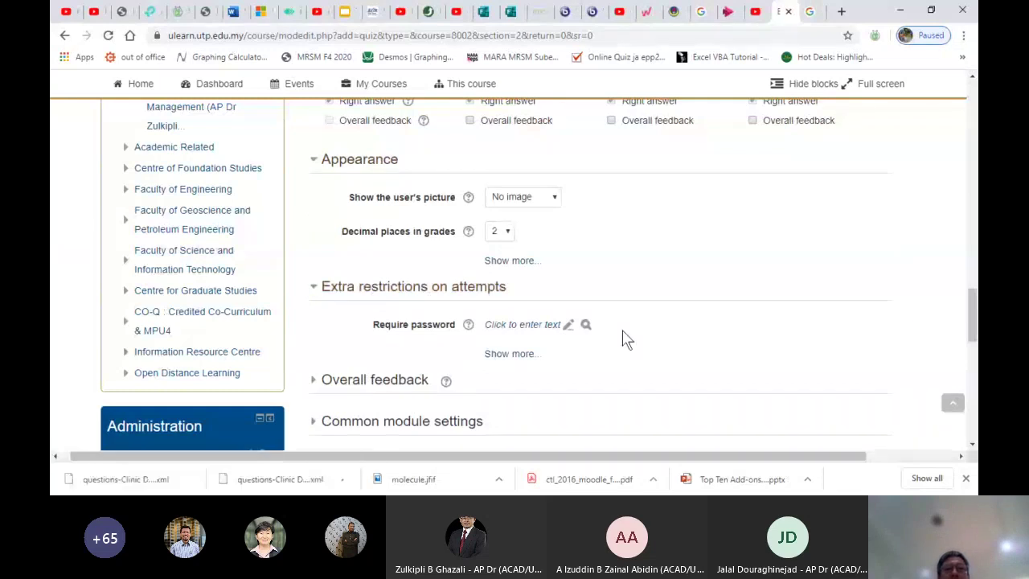
pyautogui.scroll(-1, 627, 337)
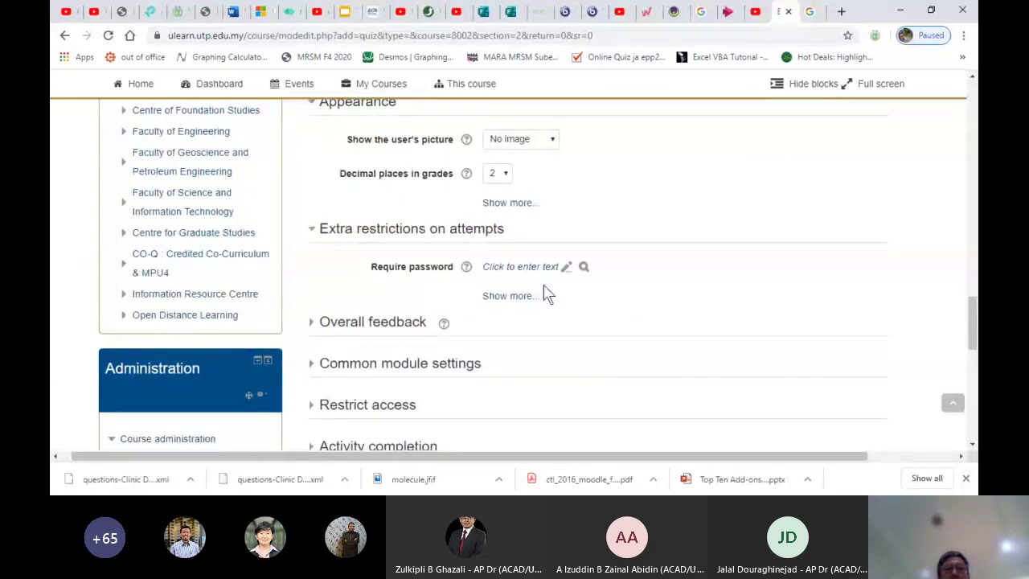
pyautogui.click(508, 268)
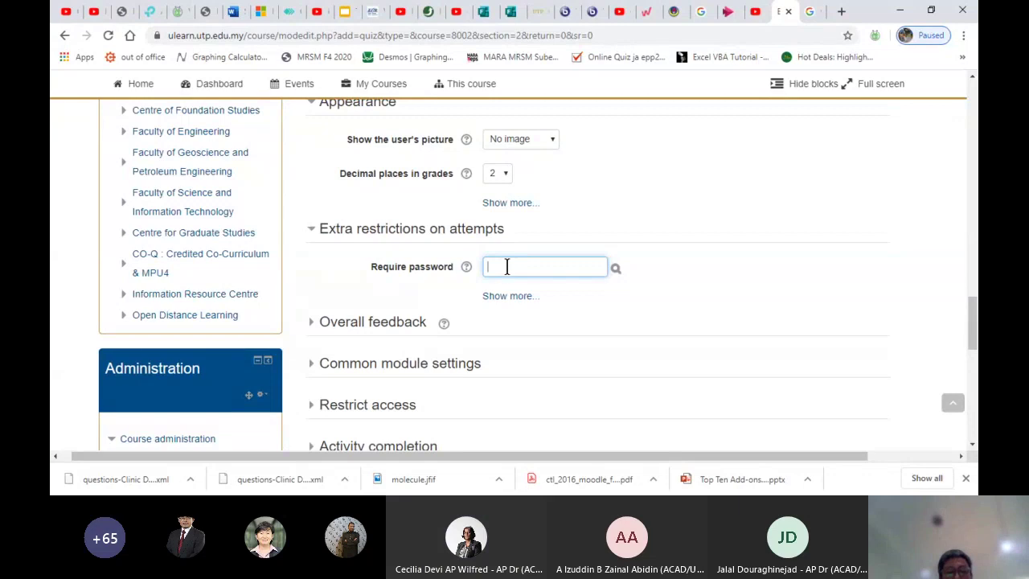
pyautogui.write('12')
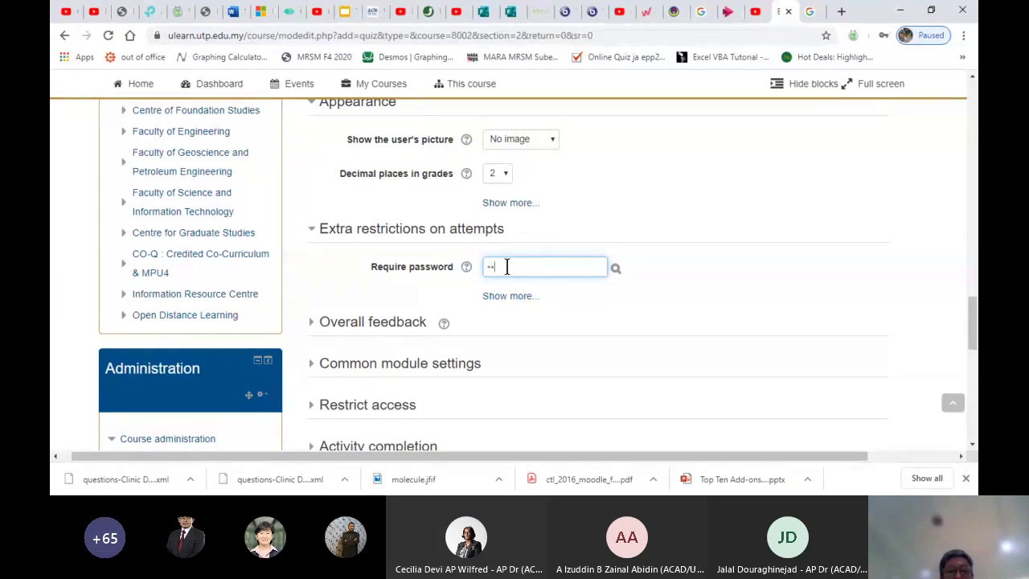
pyautogui.write('3456')
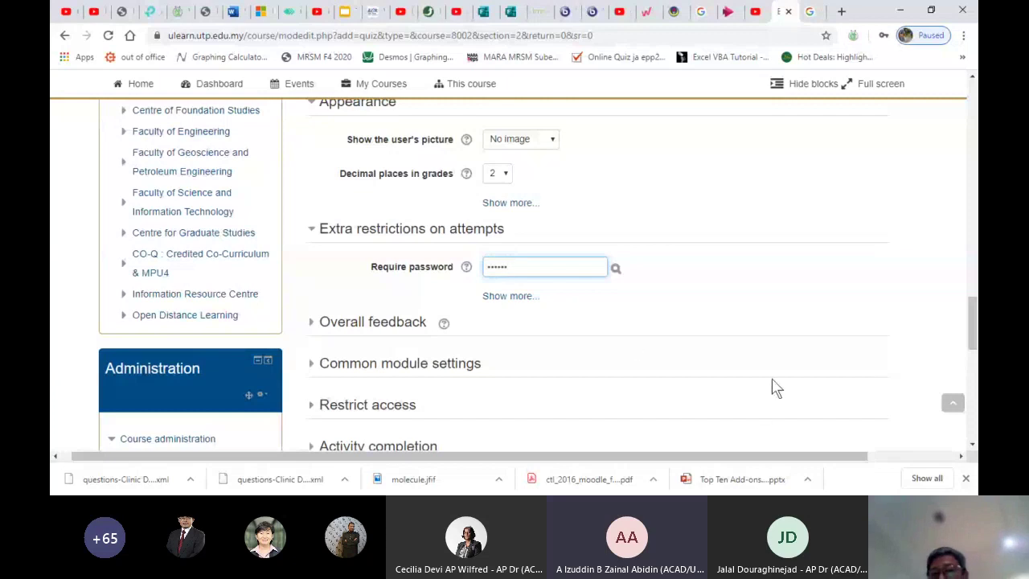
# Show the remaining Appearance and attempt-restriction settings and reveal the password as plain text
pyautogui.scroll(1, 729, 196)
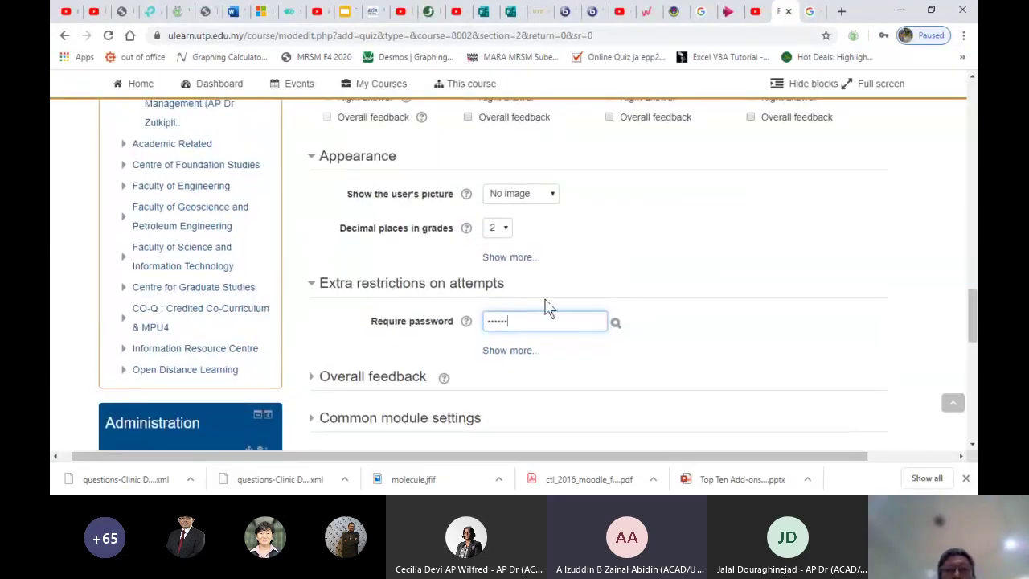
pyautogui.click(495, 258)
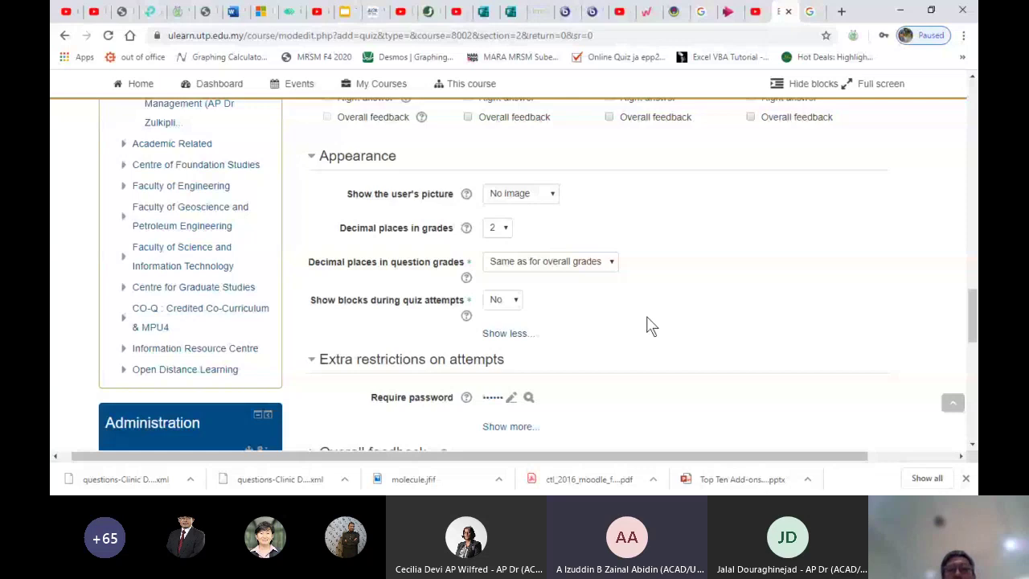
pyautogui.scroll(-1, 623, 311)
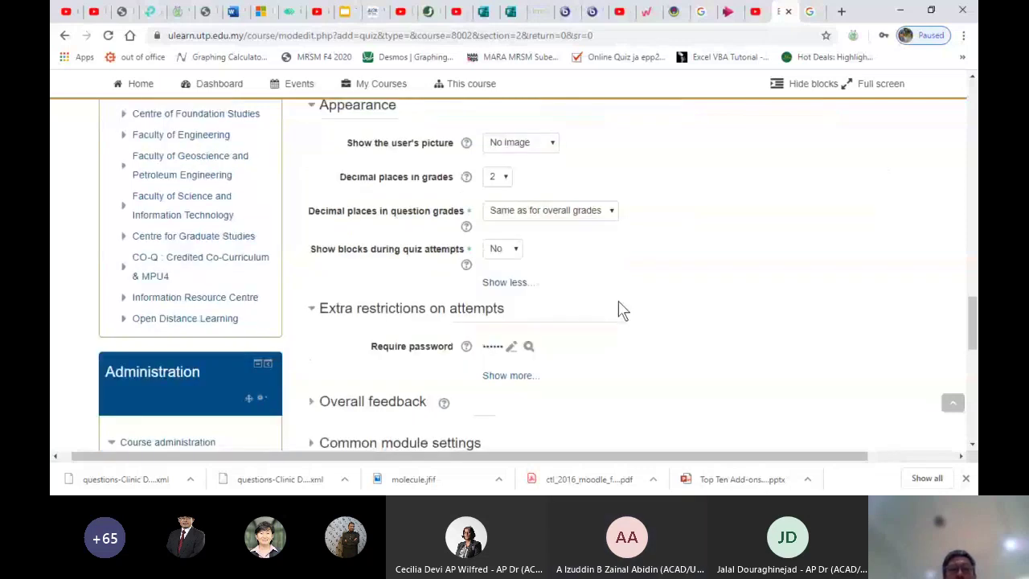
pyautogui.scroll(-1, 623, 310)
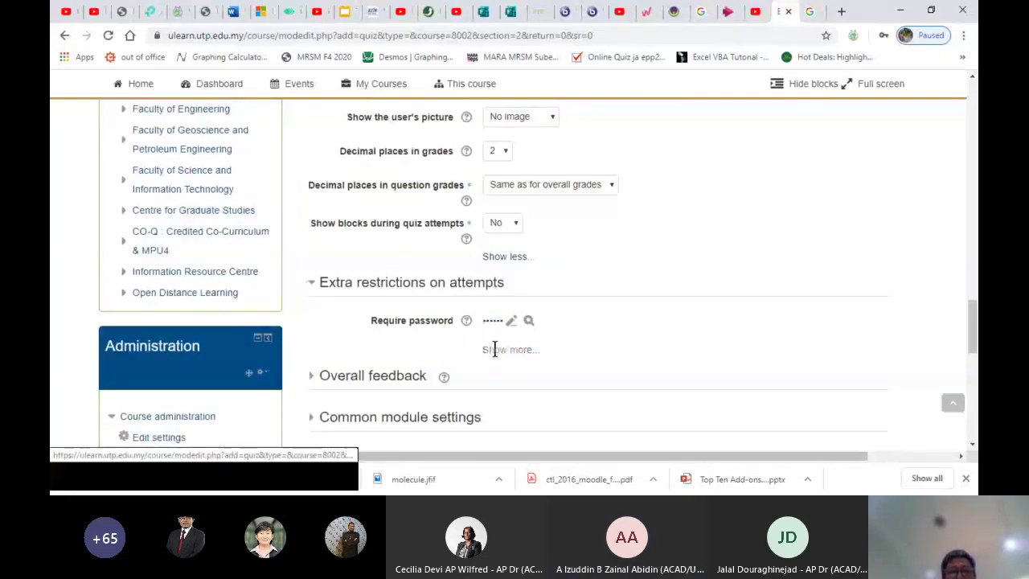
pyautogui.click(494, 349)
pyautogui.scroll(-1, 610, 361)
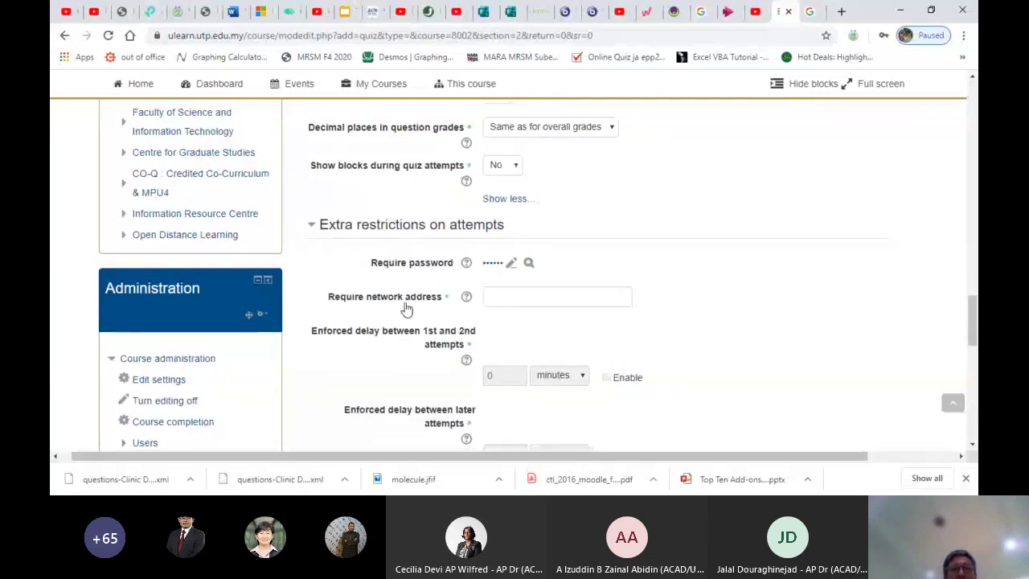
pyautogui.click(496, 298)
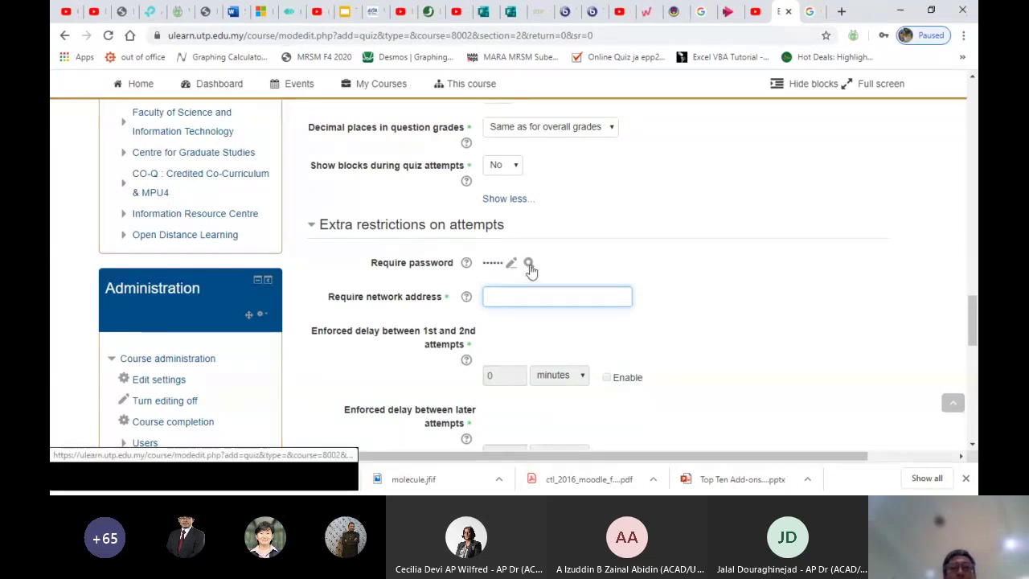
pyautogui.click(529, 266)
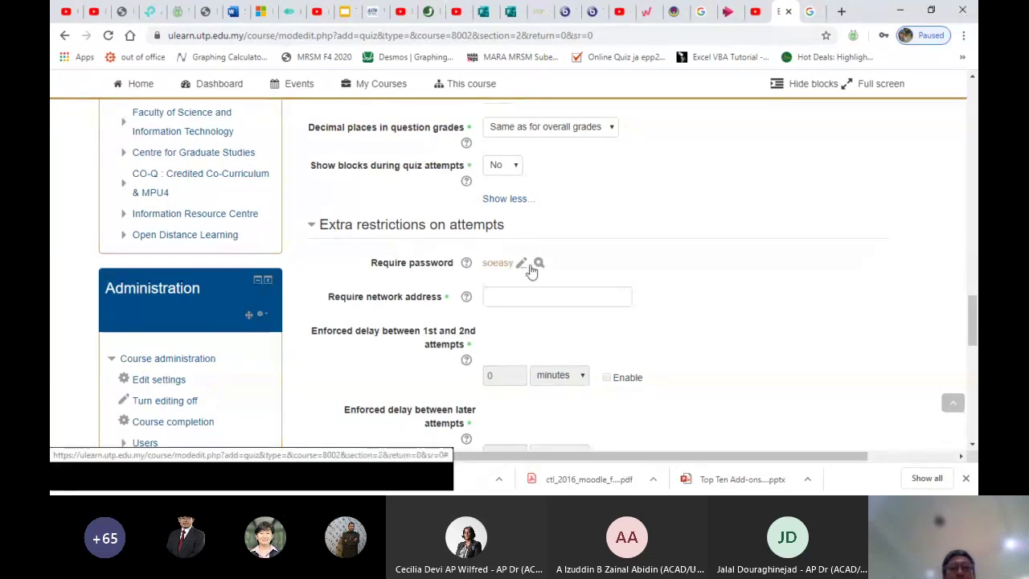
pyautogui.scroll(-2, 530, 271)
pyautogui.scroll(-3, 530, 271)
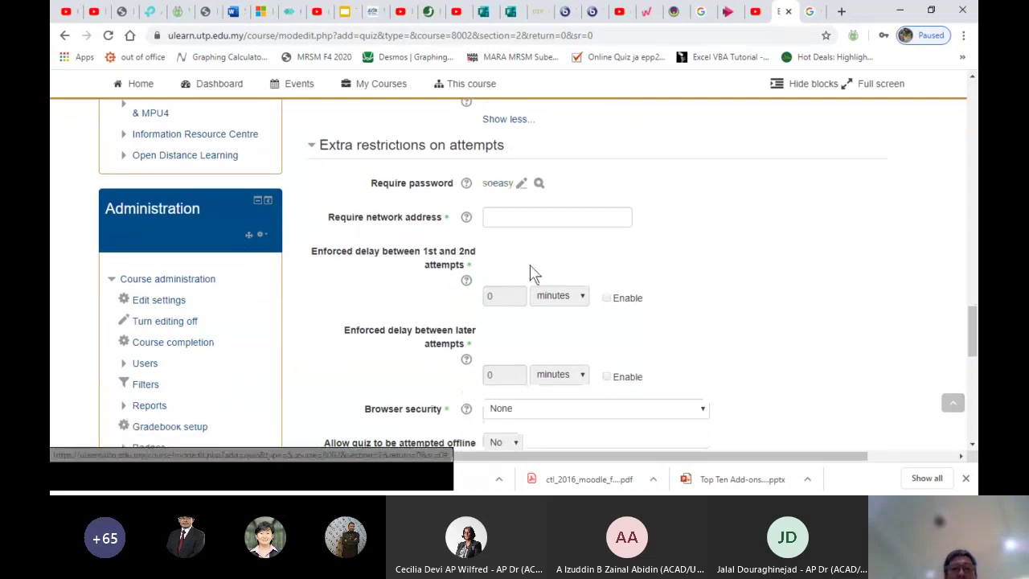
pyautogui.scroll(-1, 531, 271)
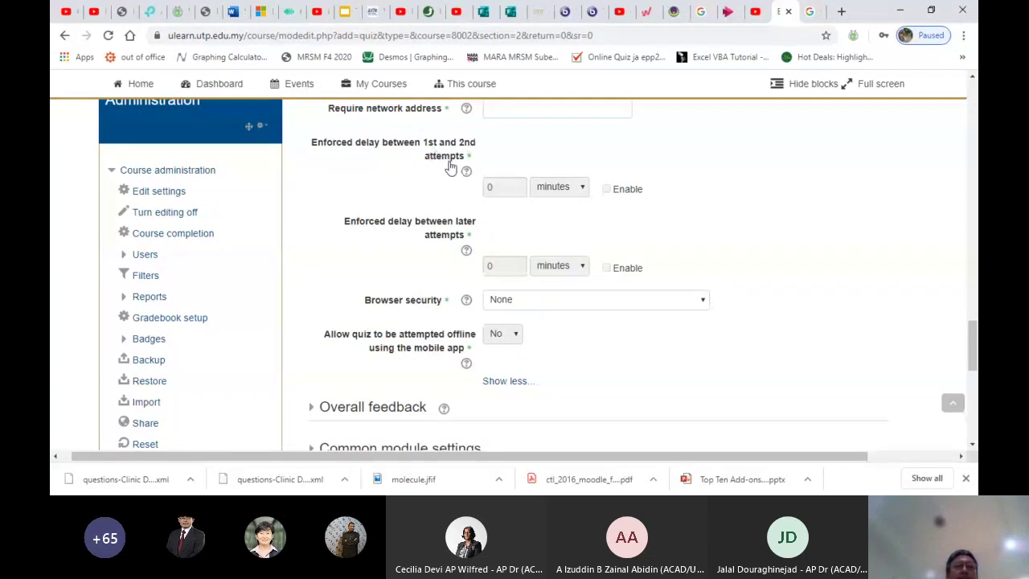
# Choose 'Full screen pop-up with some JavaScript security' as the browser security
pyautogui.scroll(-1, 454, 305)
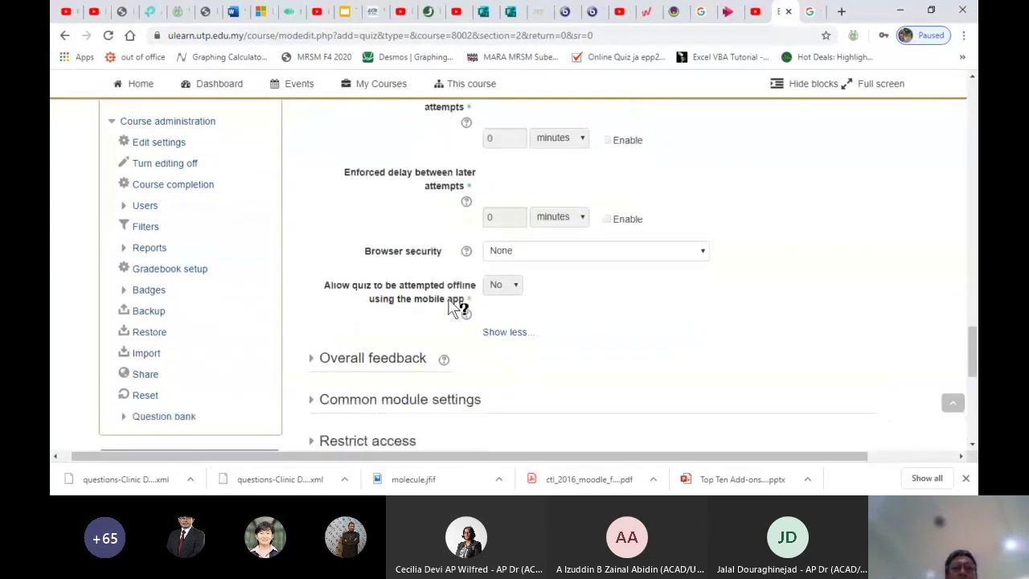
pyautogui.click(694, 258)
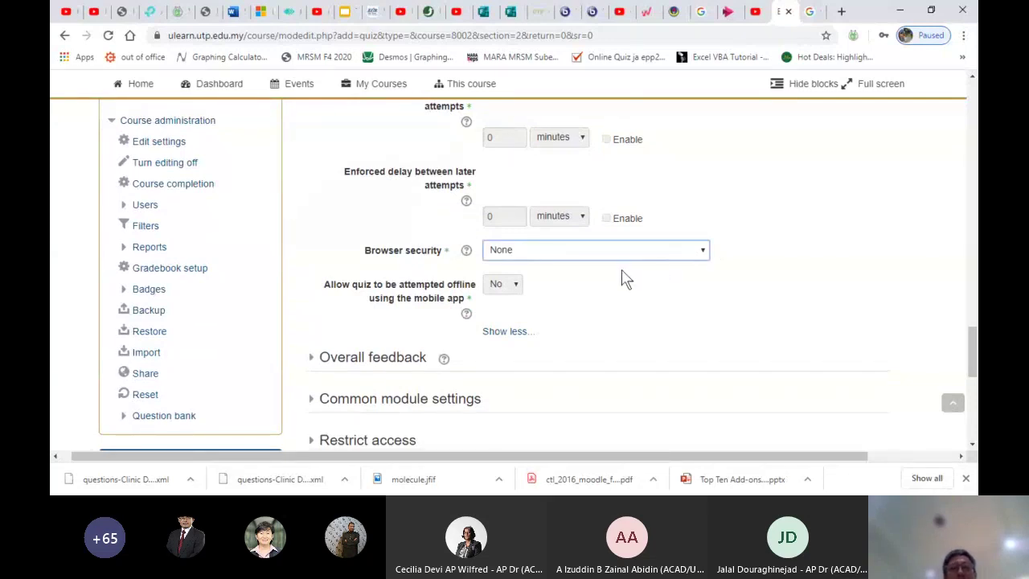
pyautogui.press('Down')
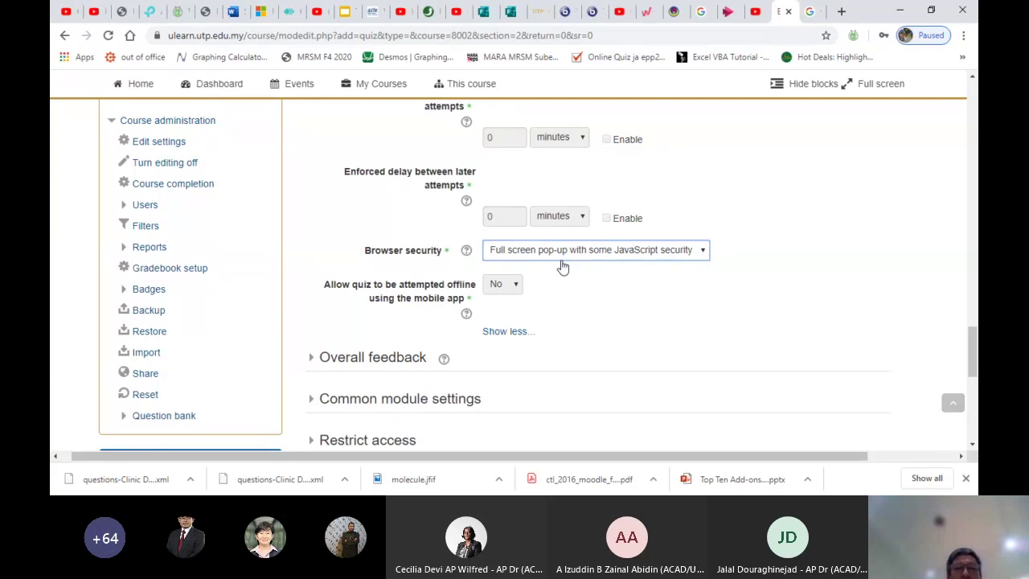
pyautogui.scroll(-2, 562, 267)
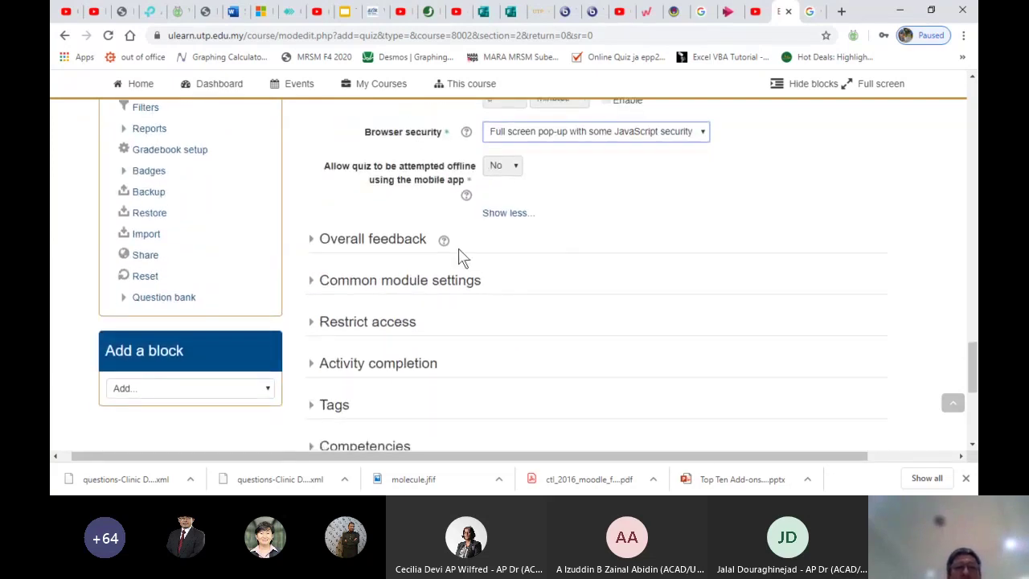
# Expand Overall feedback and recheck the browser security setting
pyautogui.click(372, 238)
pyautogui.scroll(-3, 523, 303)
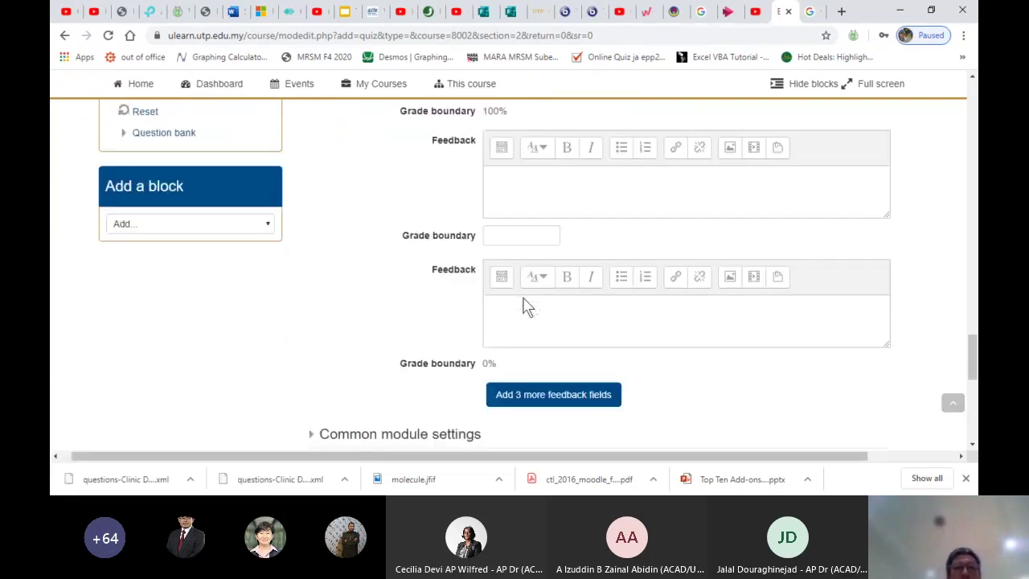
pyautogui.scroll(-4, 522, 298)
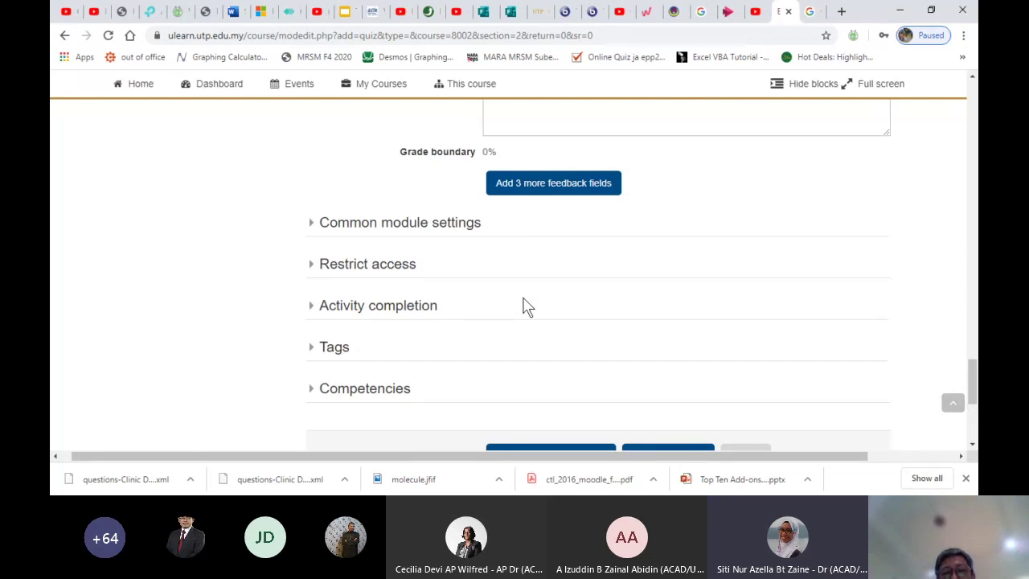
pyautogui.scroll(7, 565, 265)
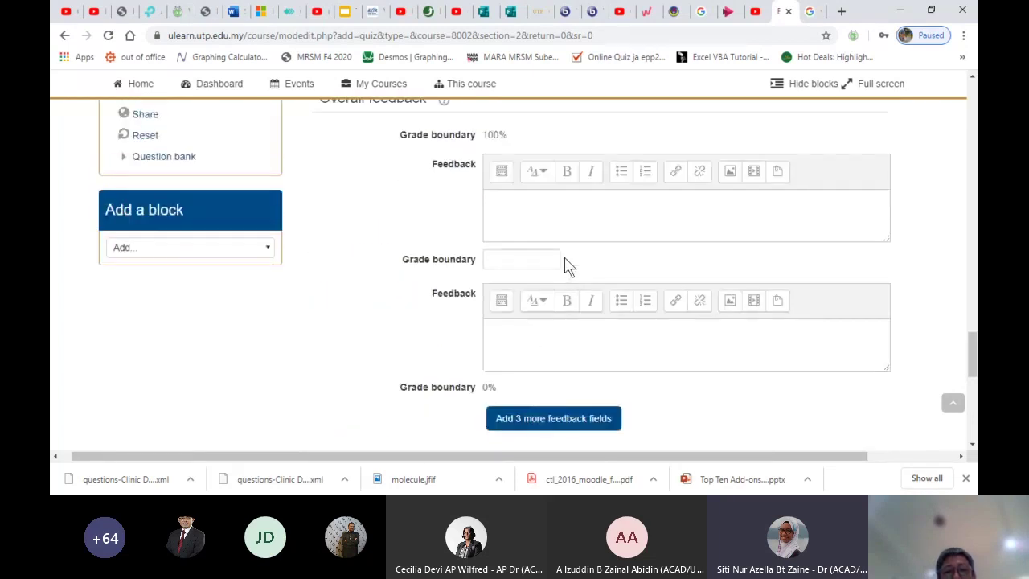
pyautogui.scroll(1, 567, 266)
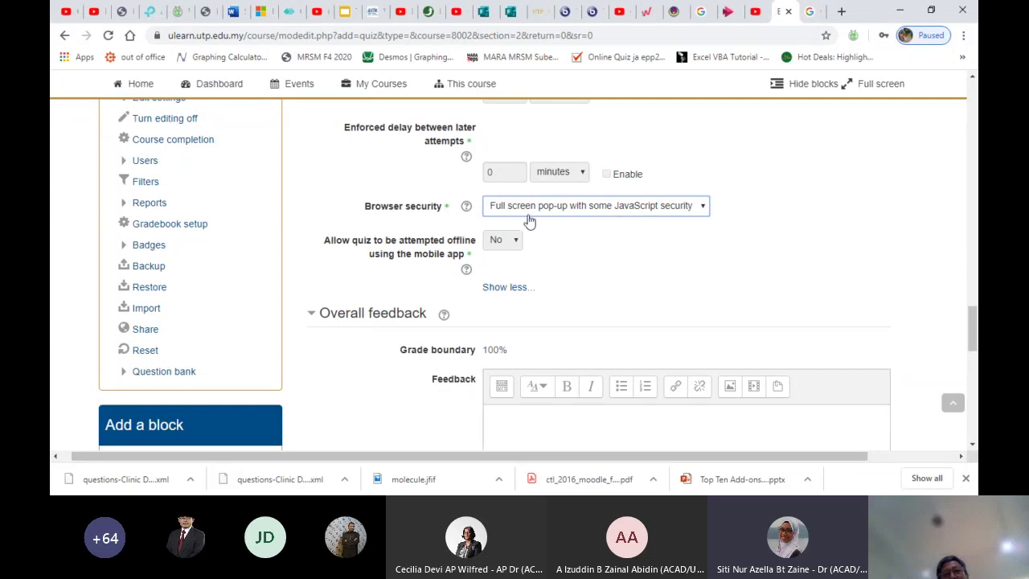
pyautogui.click(527, 228)
pyautogui.scroll(-3, 592, 286)
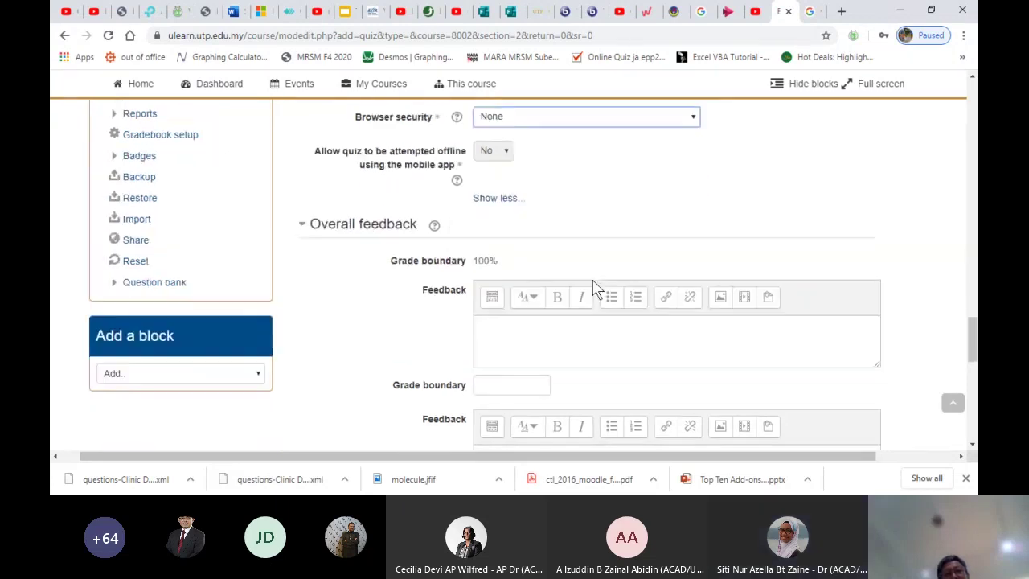
pyautogui.scroll(-1, 592, 287)
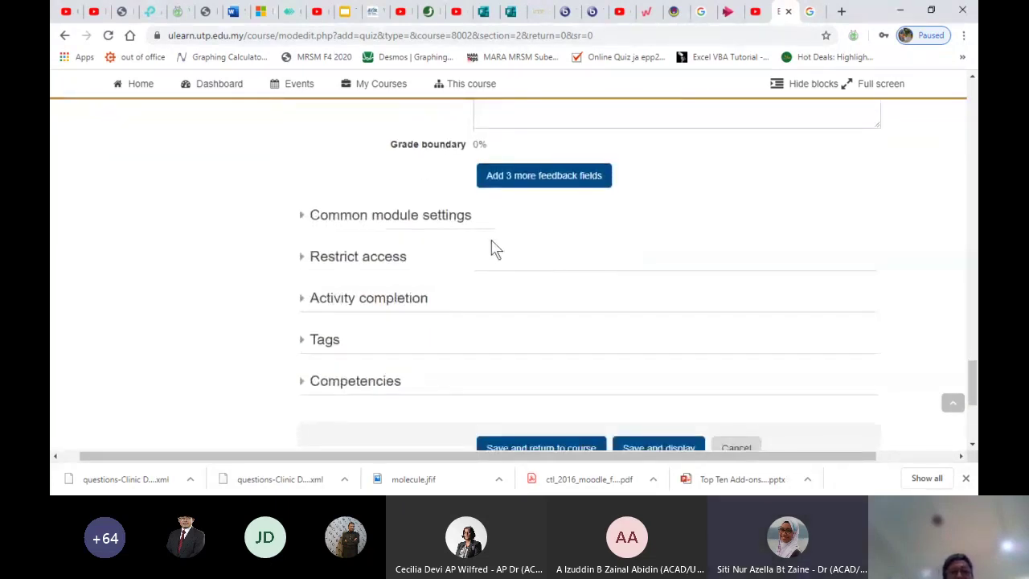
# Review Common module settings and Restrict access, then save and display Quiz 2
pyautogui.click(423, 219)
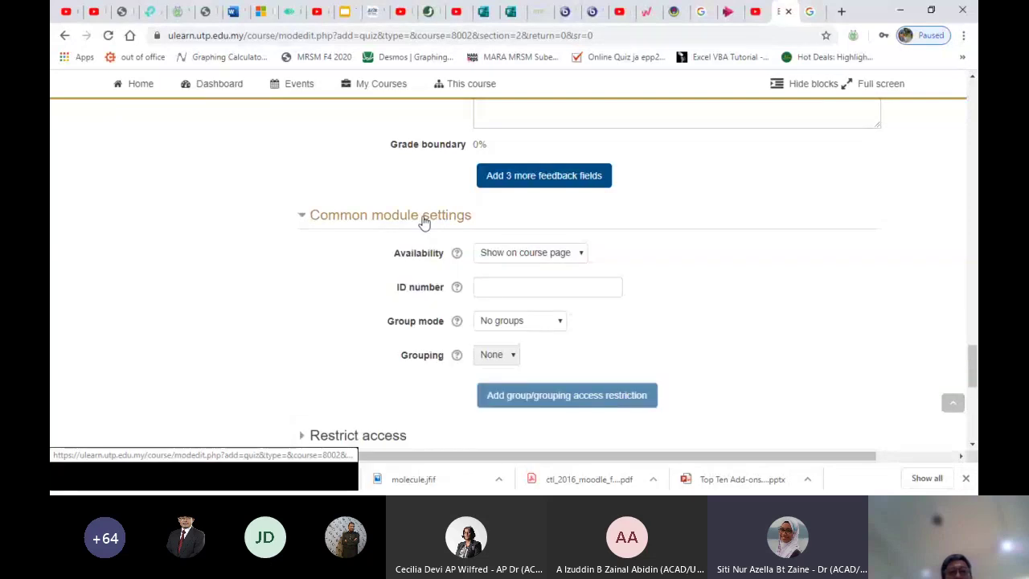
pyautogui.scroll(-3, 631, 280)
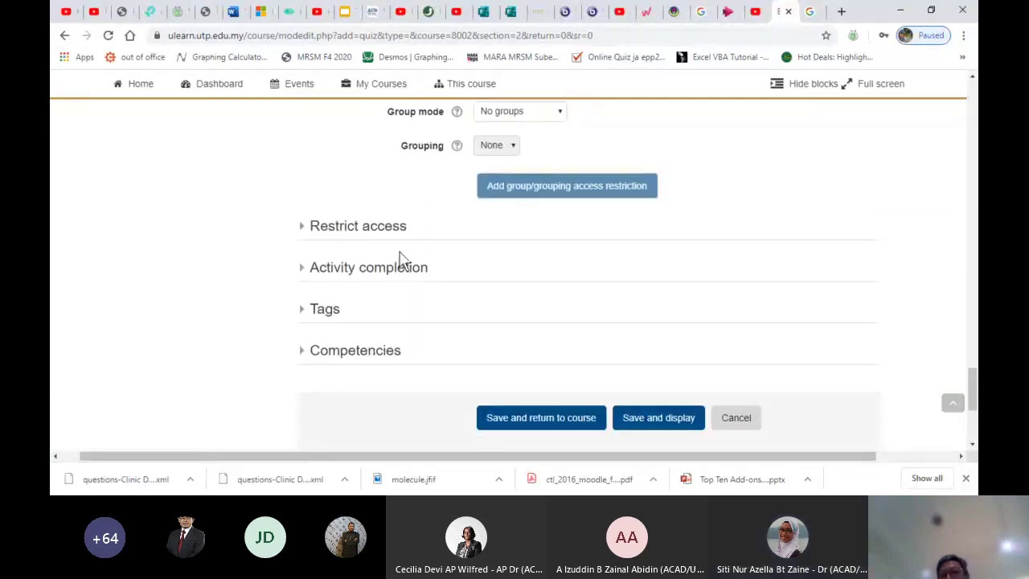
pyautogui.click(368, 237)
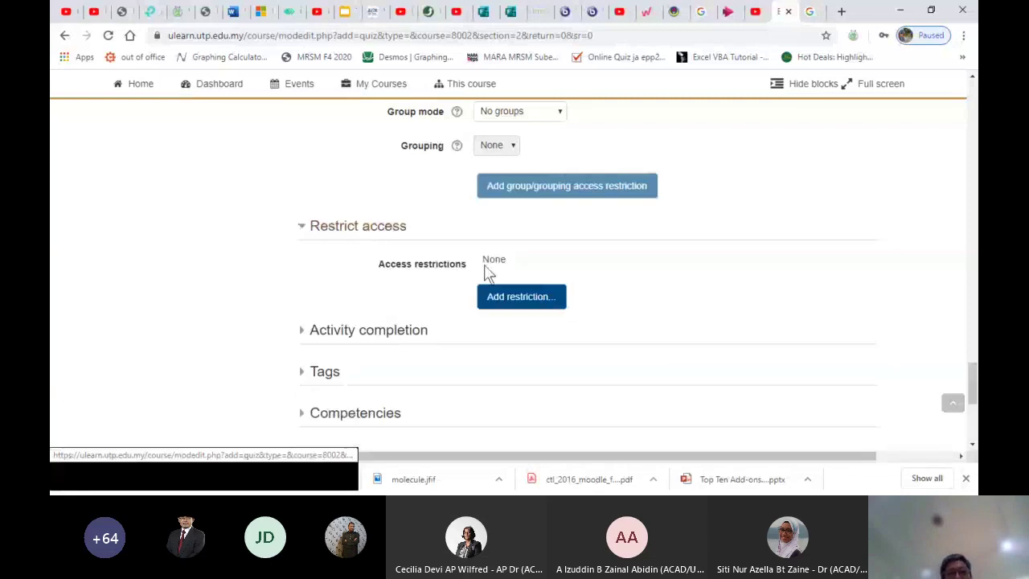
pyautogui.scroll(-1, 664, 294)
pyautogui.click(642, 384)
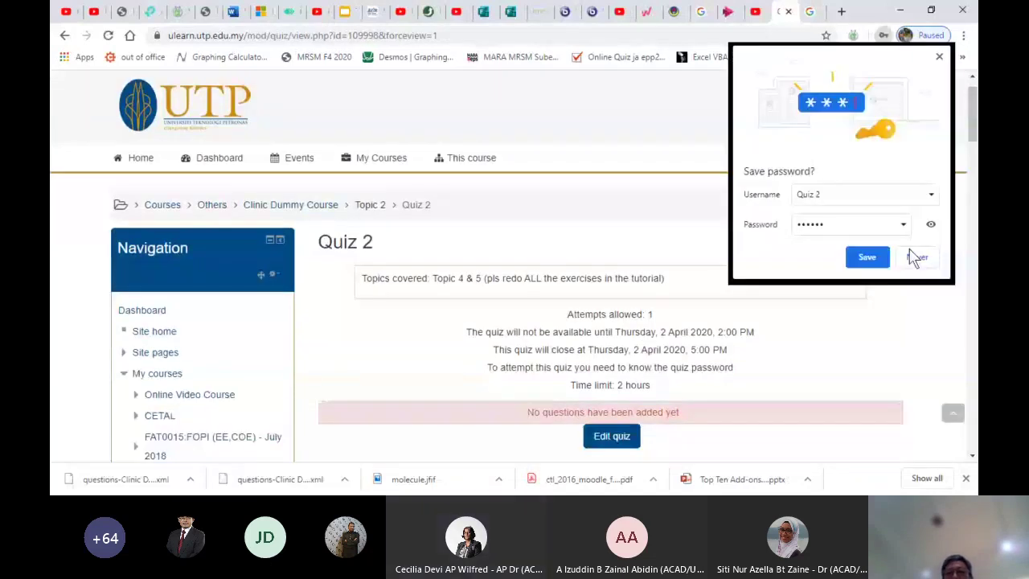
# Decline Chrome's offer to save the quiz password and scroll the Quiz 2 overview
pyautogui.click(917, 257)
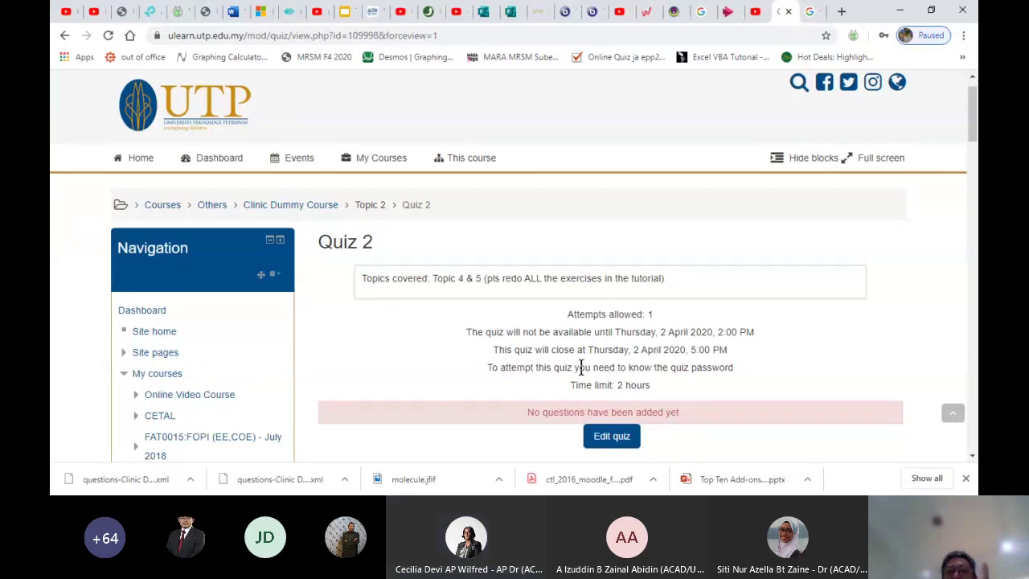
pyautogui.scroll(-2, 580, 361)
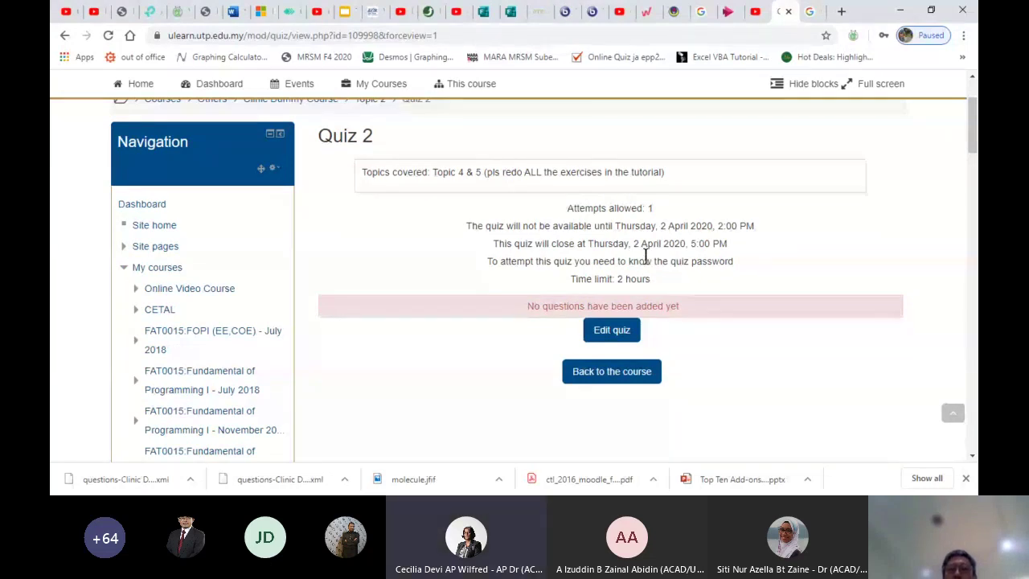
pyautogui.scroll(-1, 645, 255)
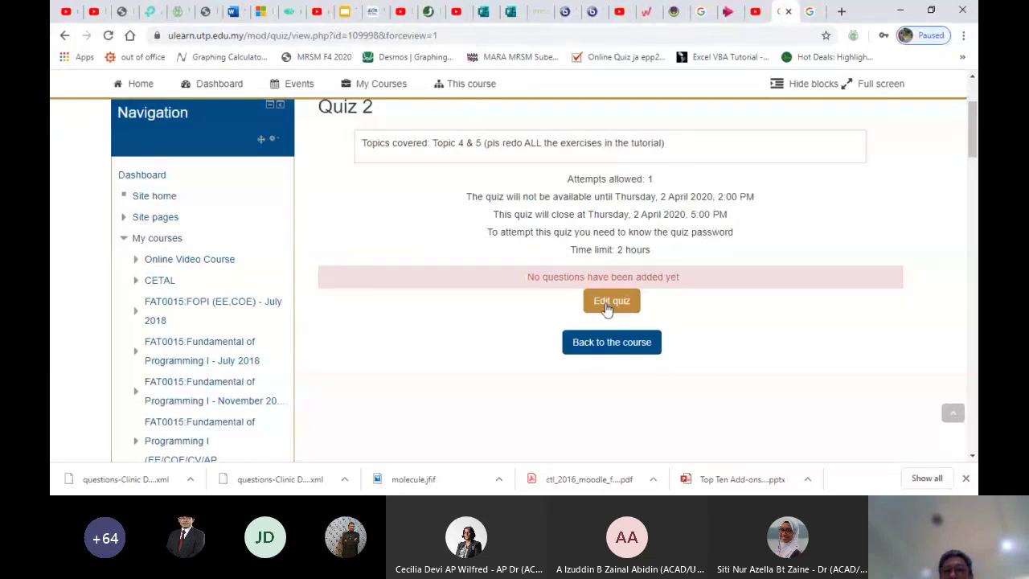
# Open the Quiz 2 question editor and change its maximum grade from 10.00 to 60
pyautogui.click(611, 301)
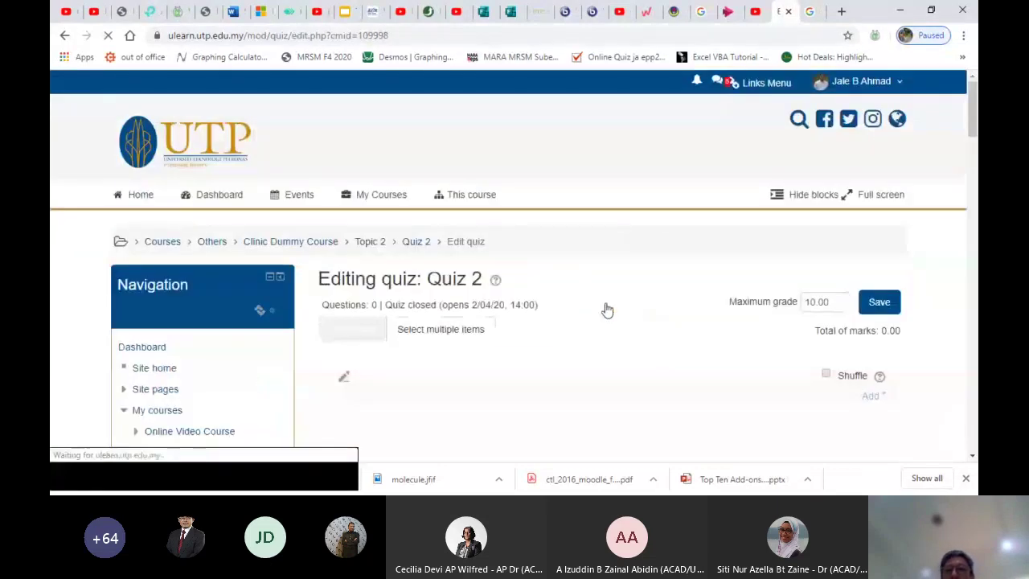
pyautogui.scroll(-1, 607, 309)
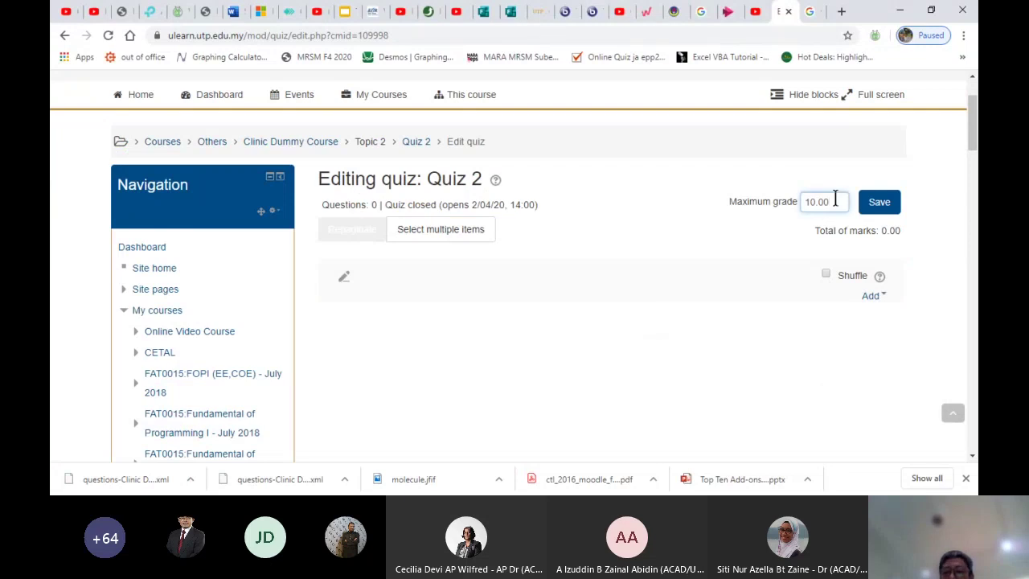
pyautogui.press('BackSpace')
pyautogui.press('BackSpace')
pyautogui.press('BackSpace')
pyautogui.press('BackSpace')
pyautogui.press('BackSpace')
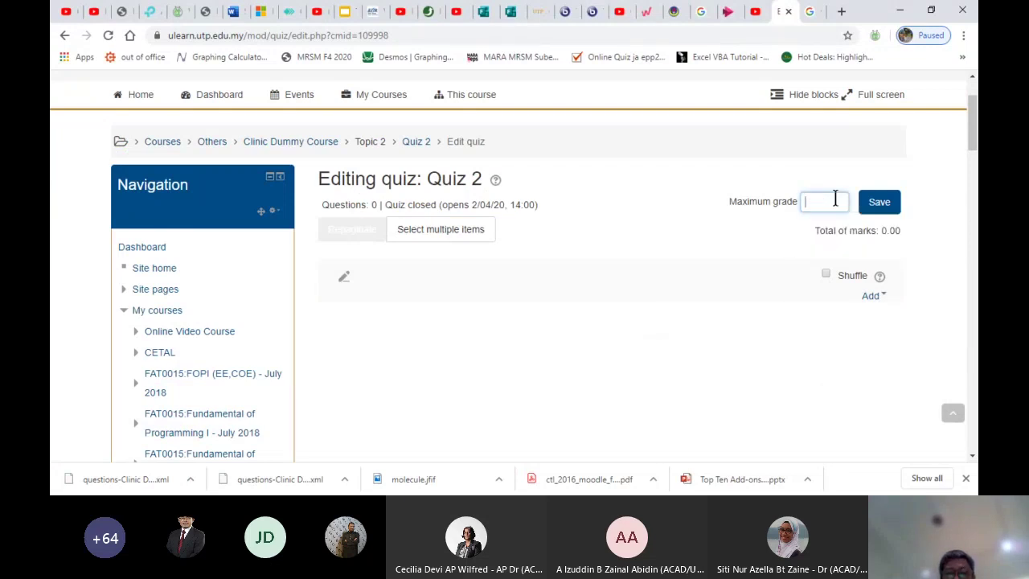
pyautogui.write('60')
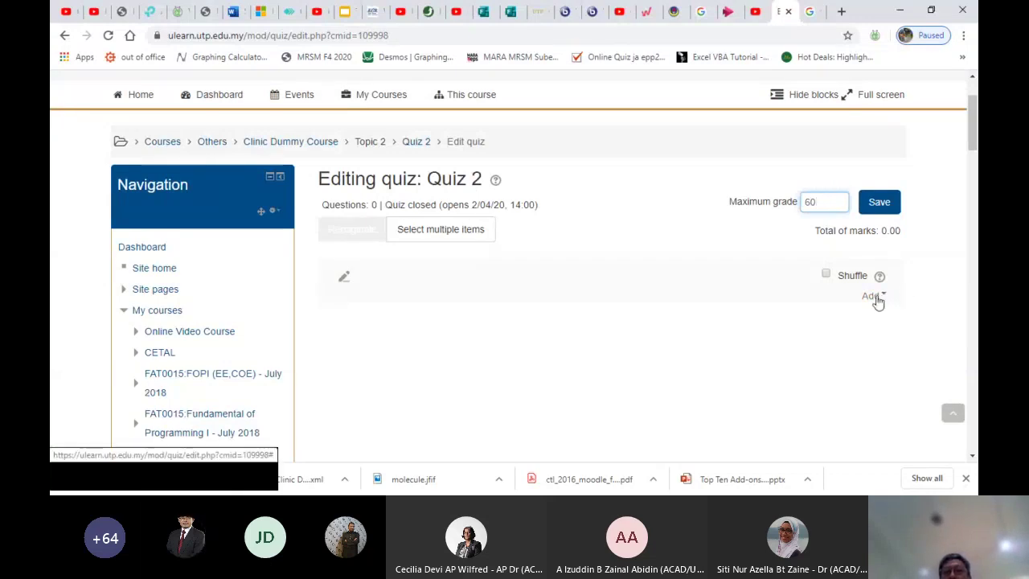
pyautogui.click(872, 296)
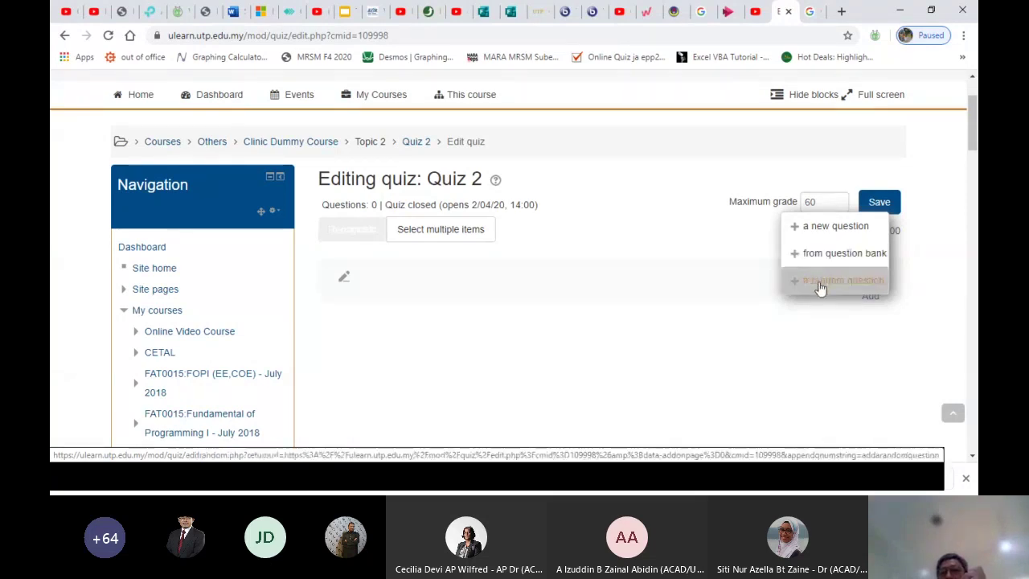
# Add 2 random questions from the Topic 4 (2) category, each worth 1.00 on its own page
pyautogui.click(819, 287)
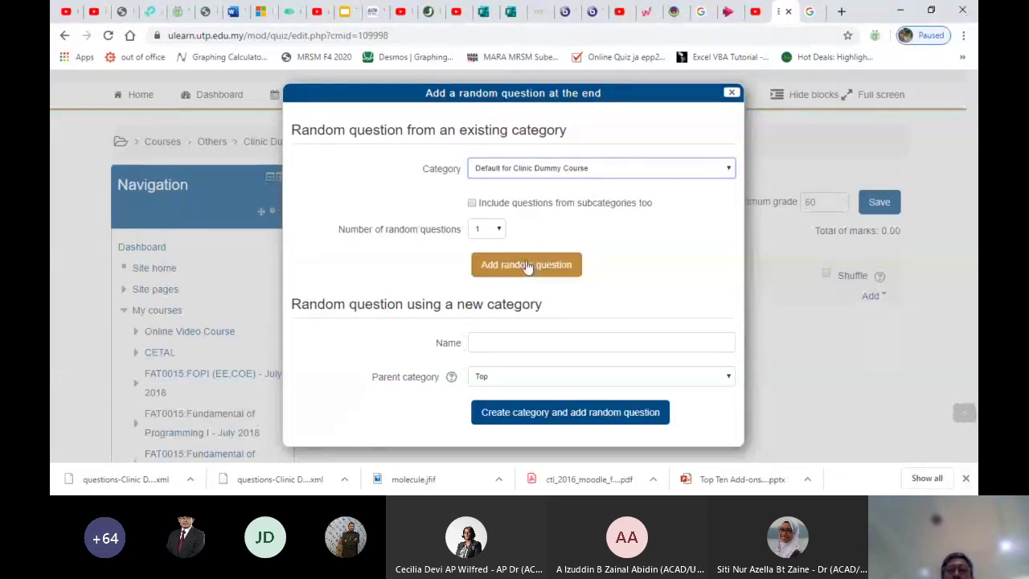
pyautogui.click(450, 264)
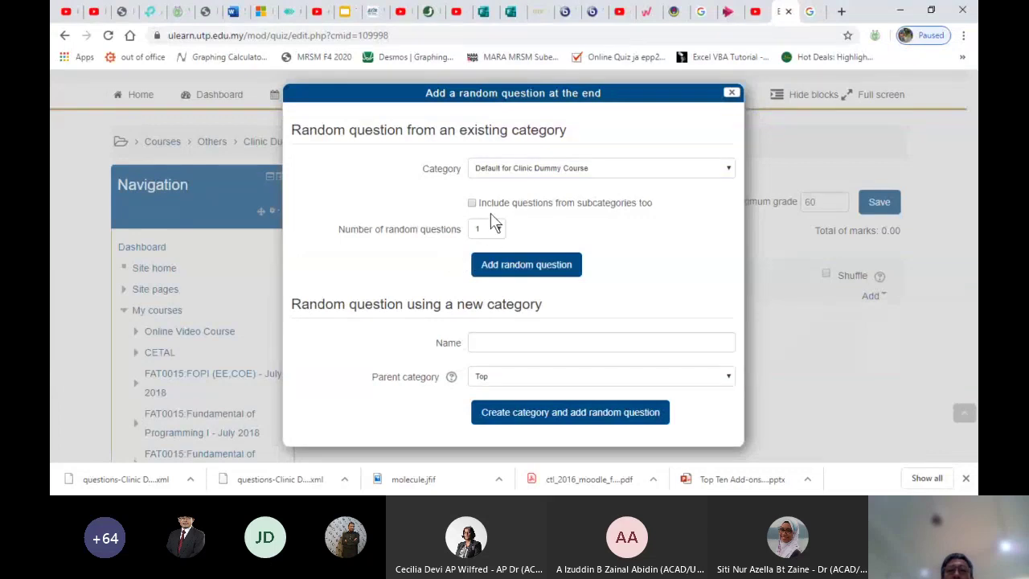
pyautogui.click(515, 267)
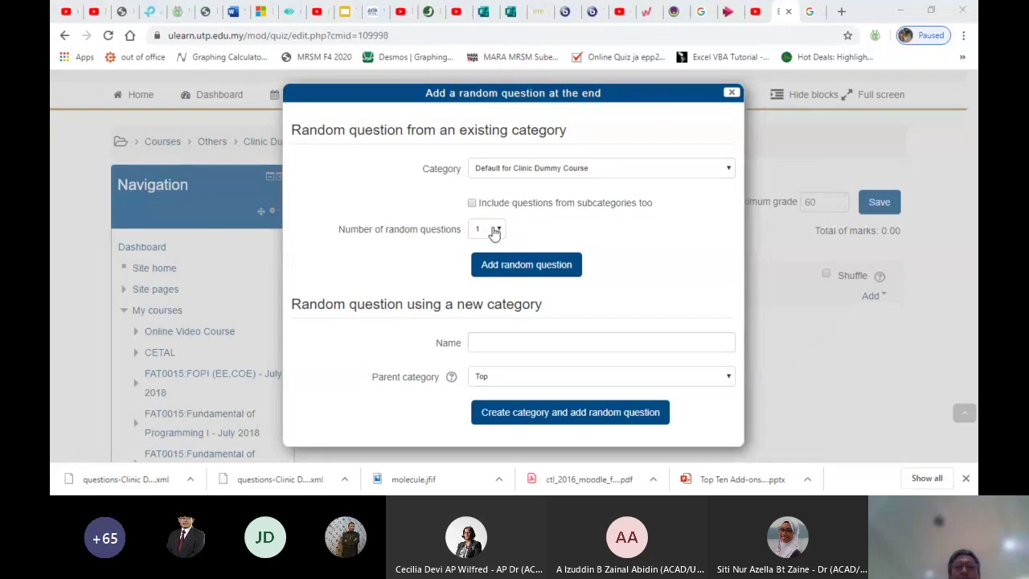
pyautogui.click(527, 172)
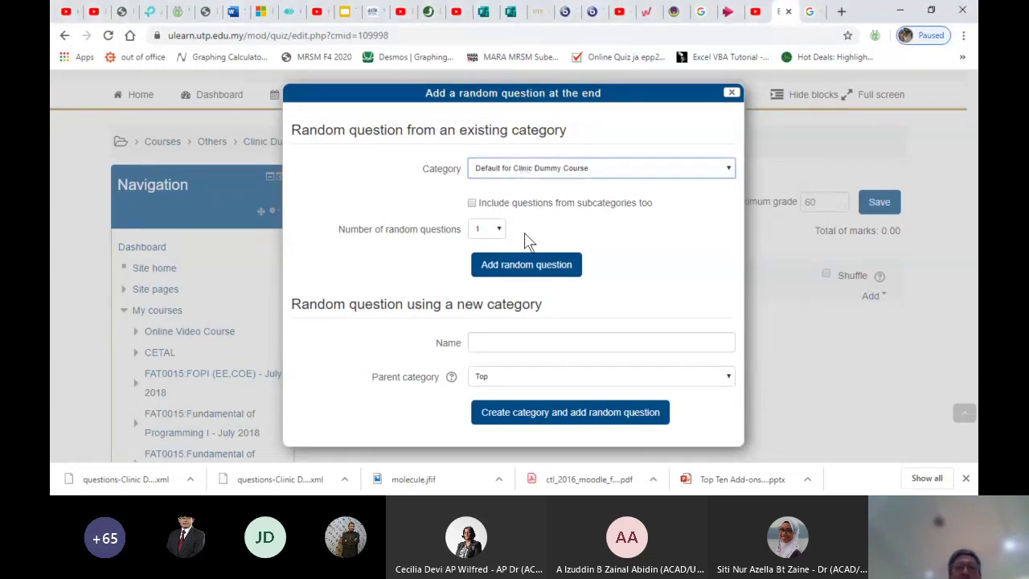
pyautogui.press('Down')
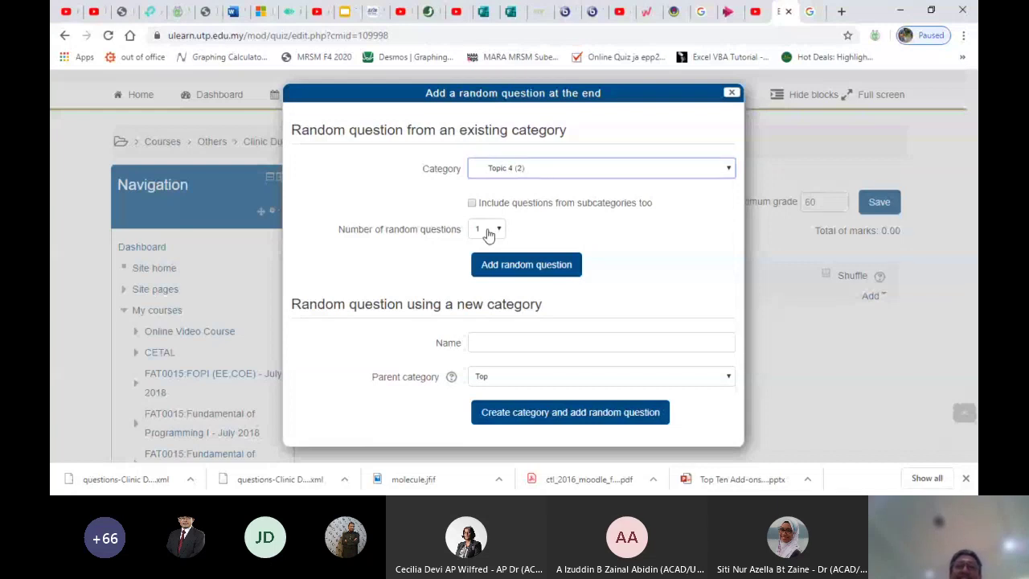
pyautogui.click(487, 232)
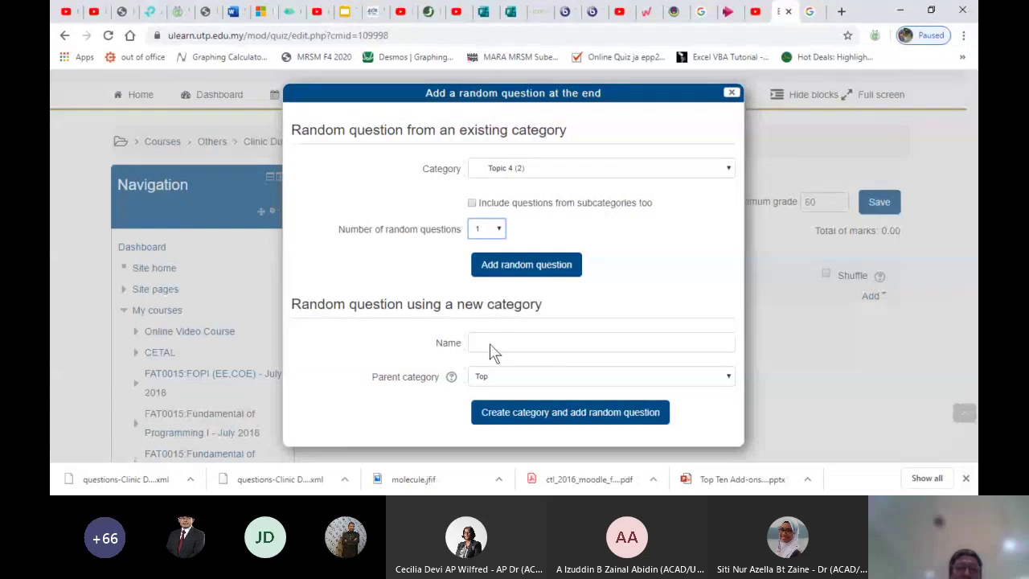
pyautogui.write('20')
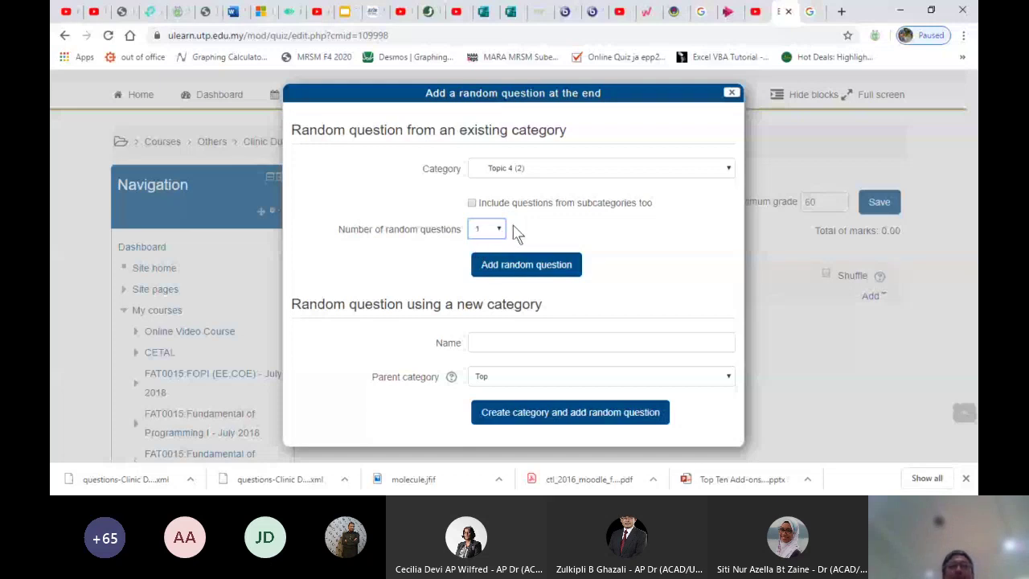
pyautogui.click(516, 271)
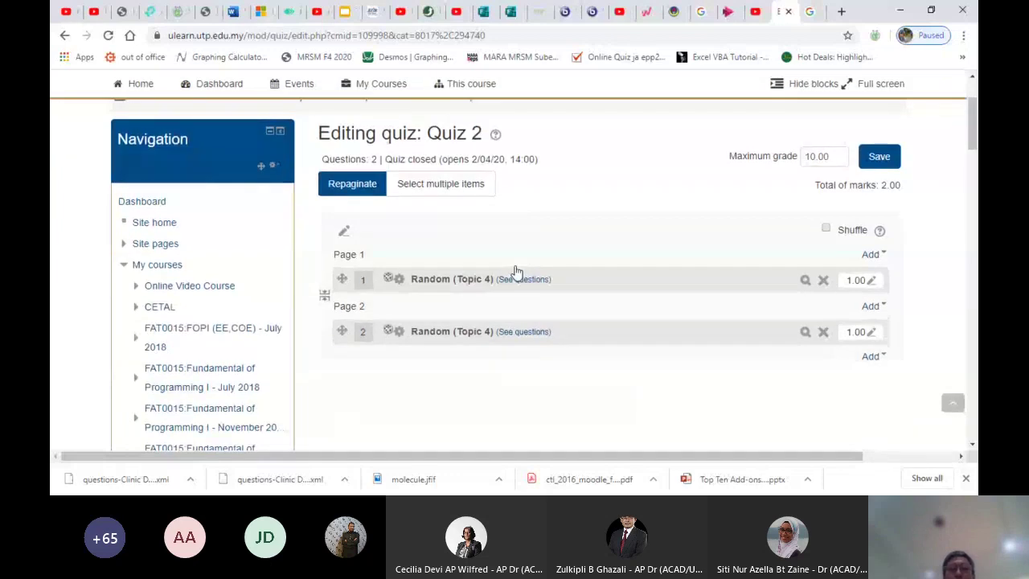
# Add 2 random questions from the Topic 5 (3) category as questions 3 and 4, totalling 4.00 marks
pyautogui.scroll(-1, 723, 319)
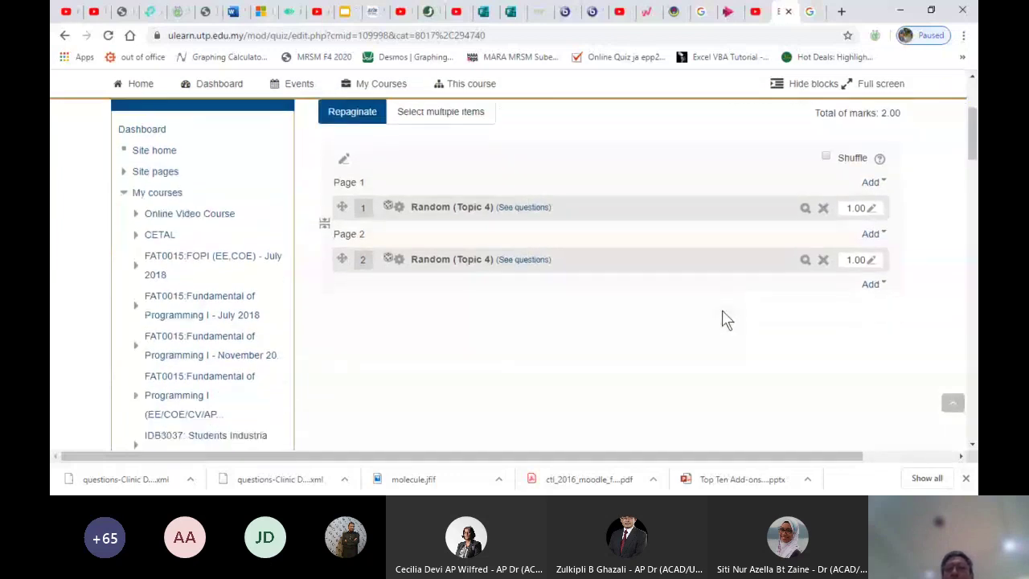
pyautogui.click(872, 286)
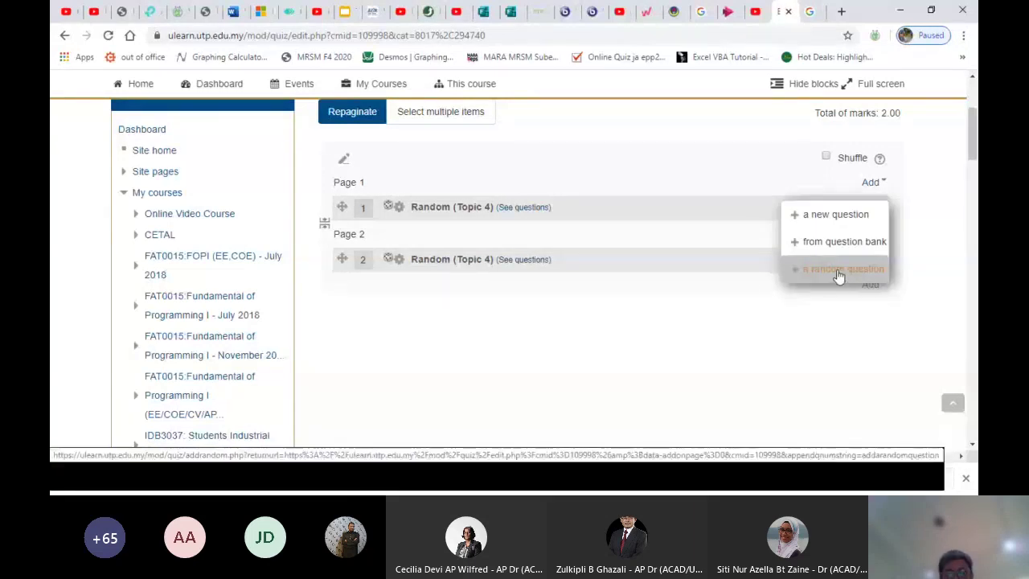
pyautogui.click(843, 271)
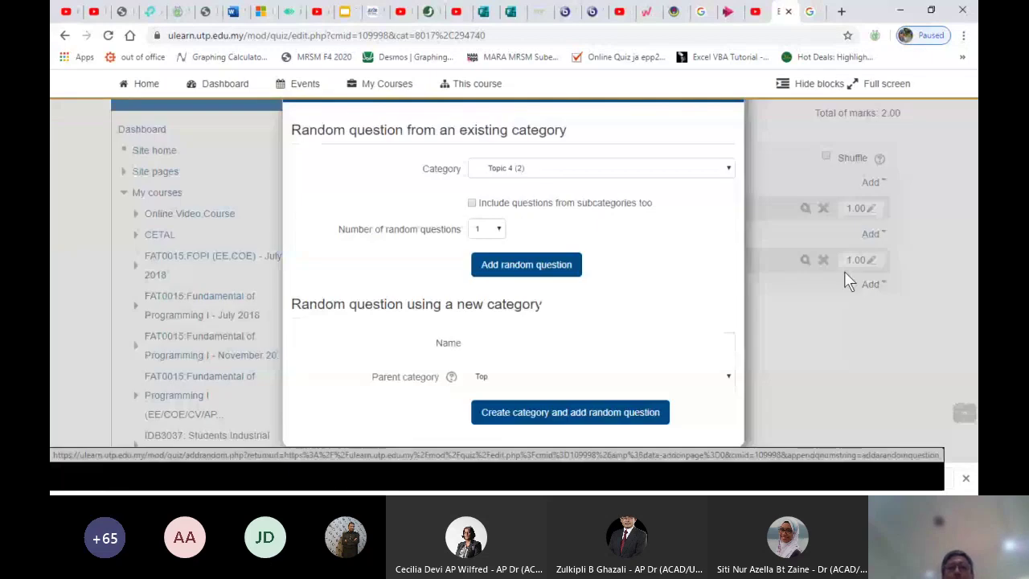
pyautogui.click(601, 168)
pyautogui.click(595, 189)
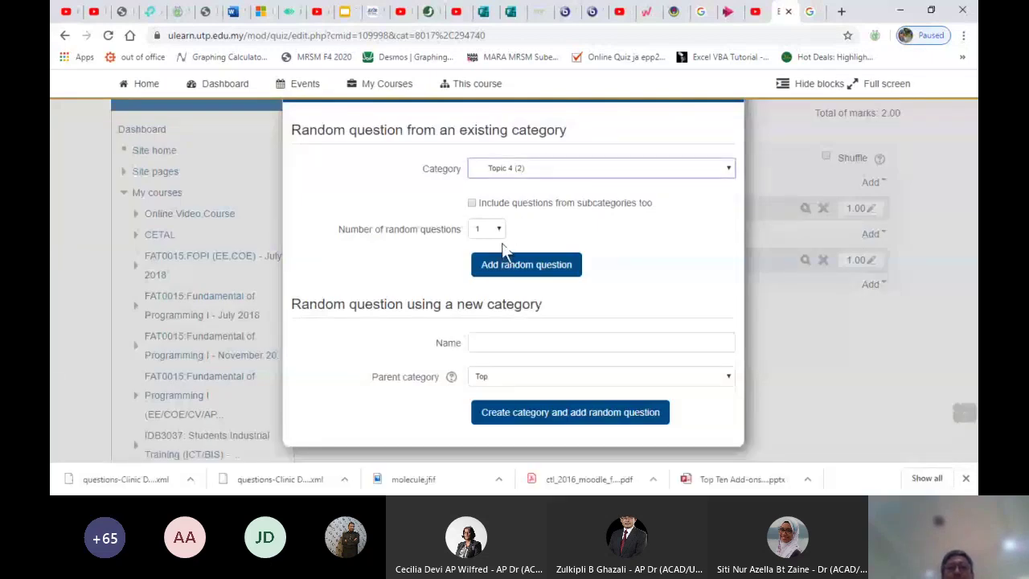
pyautogui.click(498, 231)
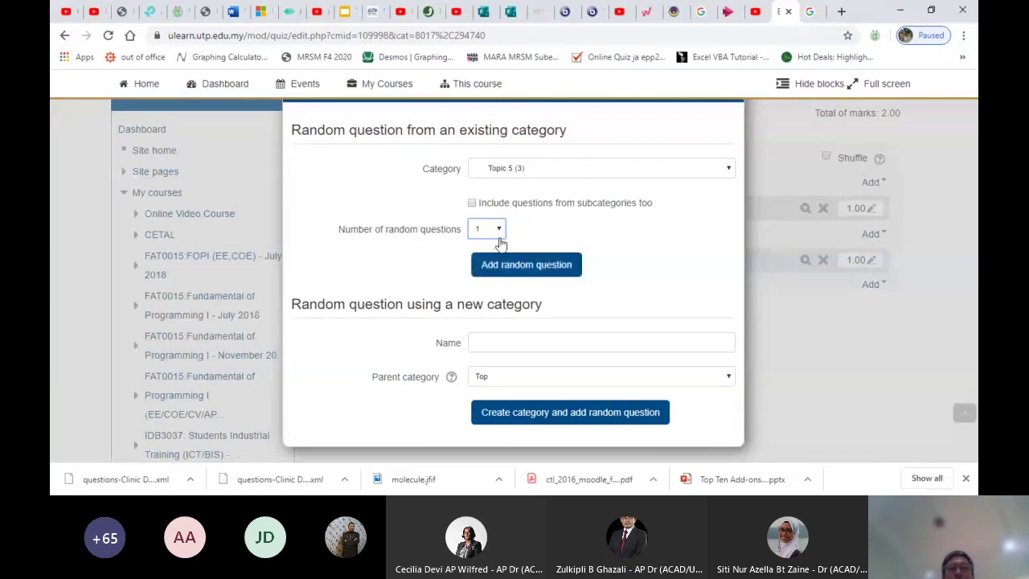
pyautogui.press('Down')
pyautogui.click(498, 266)
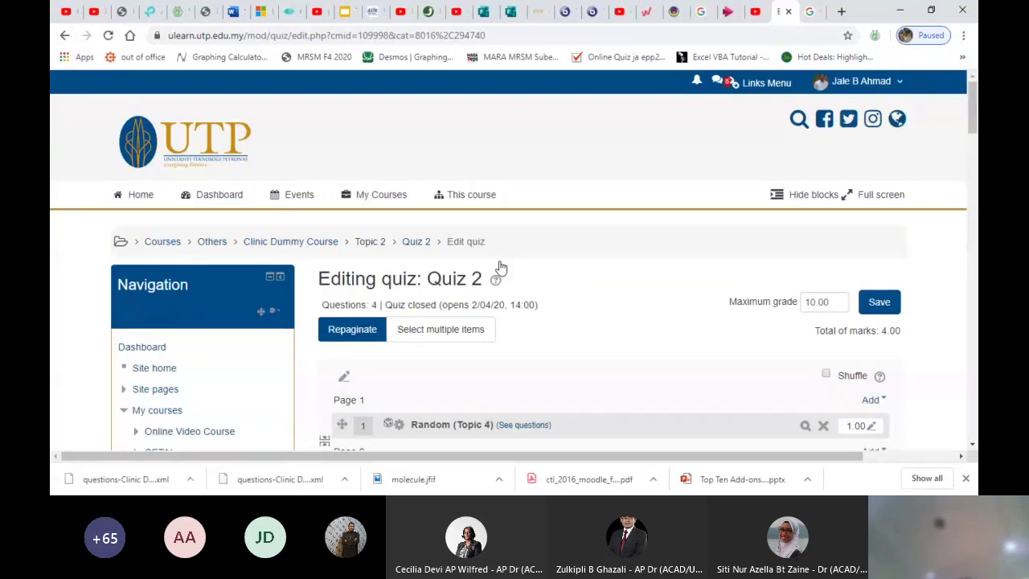
pyautogui.moveTo(973, 102); pyautogui.dragTo(975, 127)
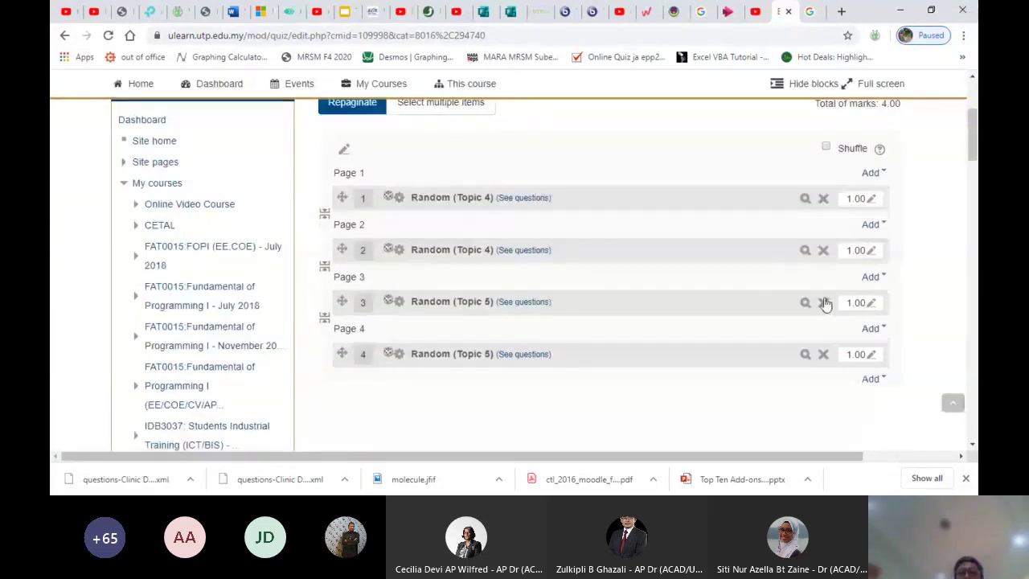